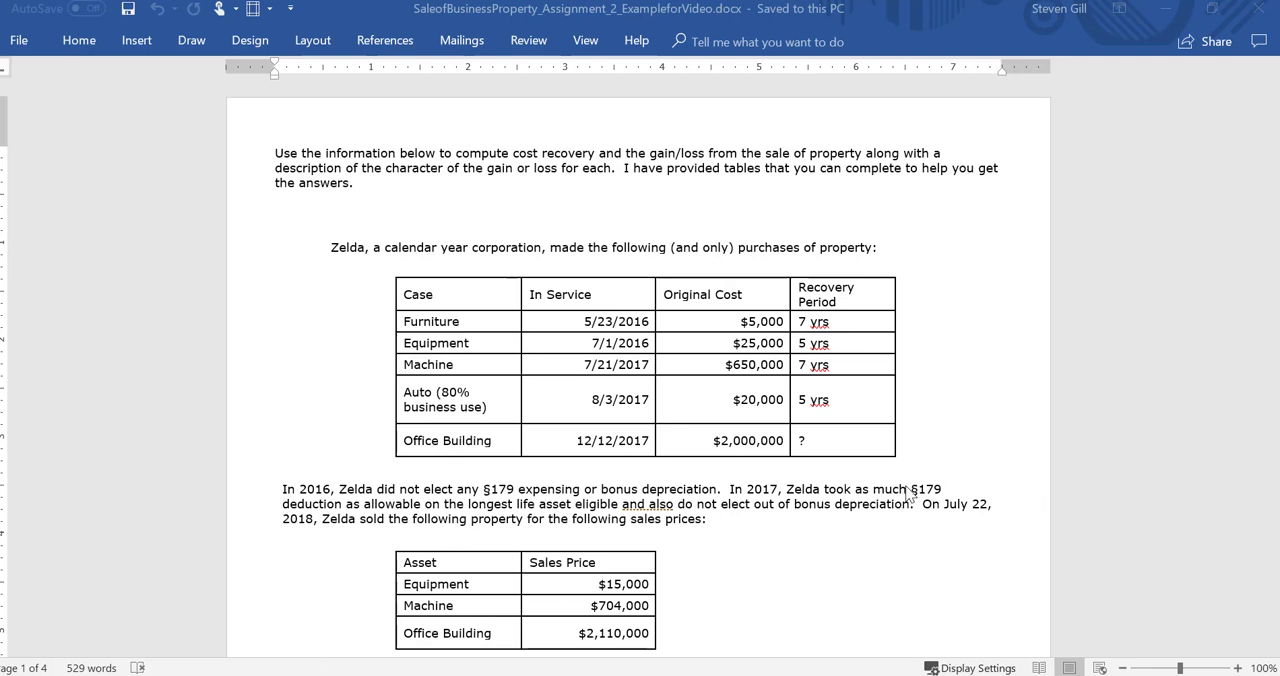
Step: Read the Word assignment's property tables and its questions about cost recovery and the amount and character of gains or losses
key("ctrl+a")
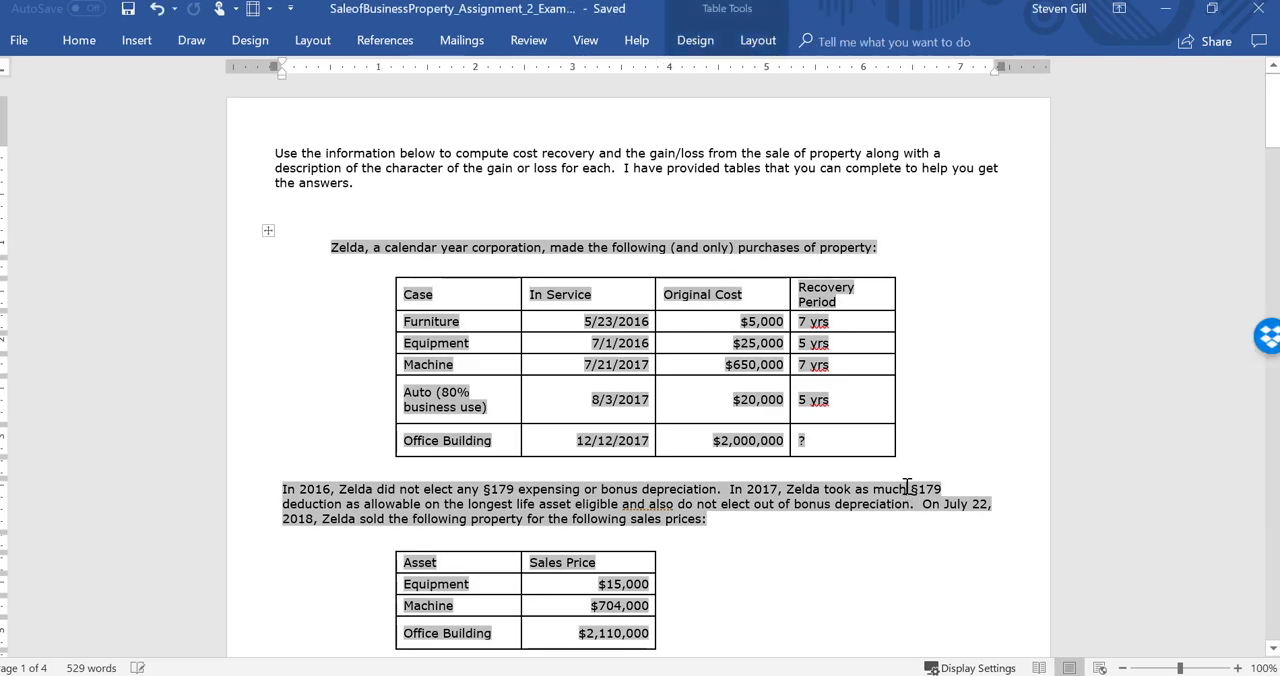
left_click(677, 583)
scroll(677, 583, "down", 10)
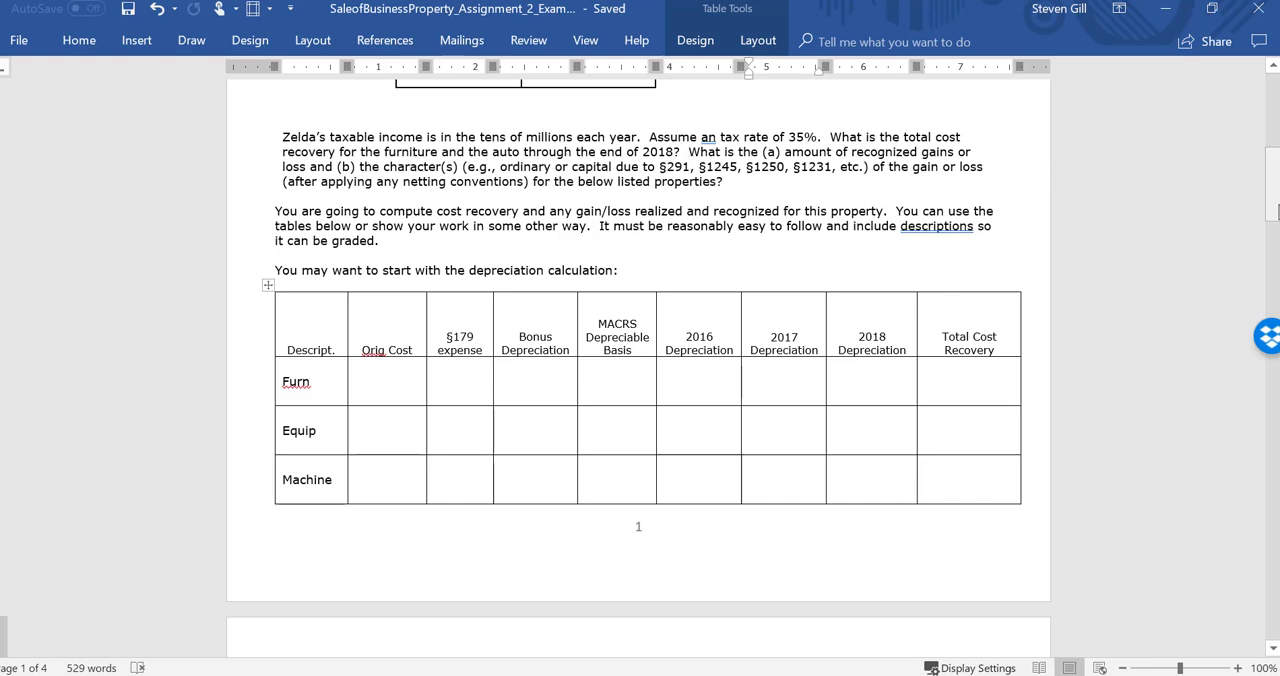
left_click_drag(1274, 210, 1275, 90)
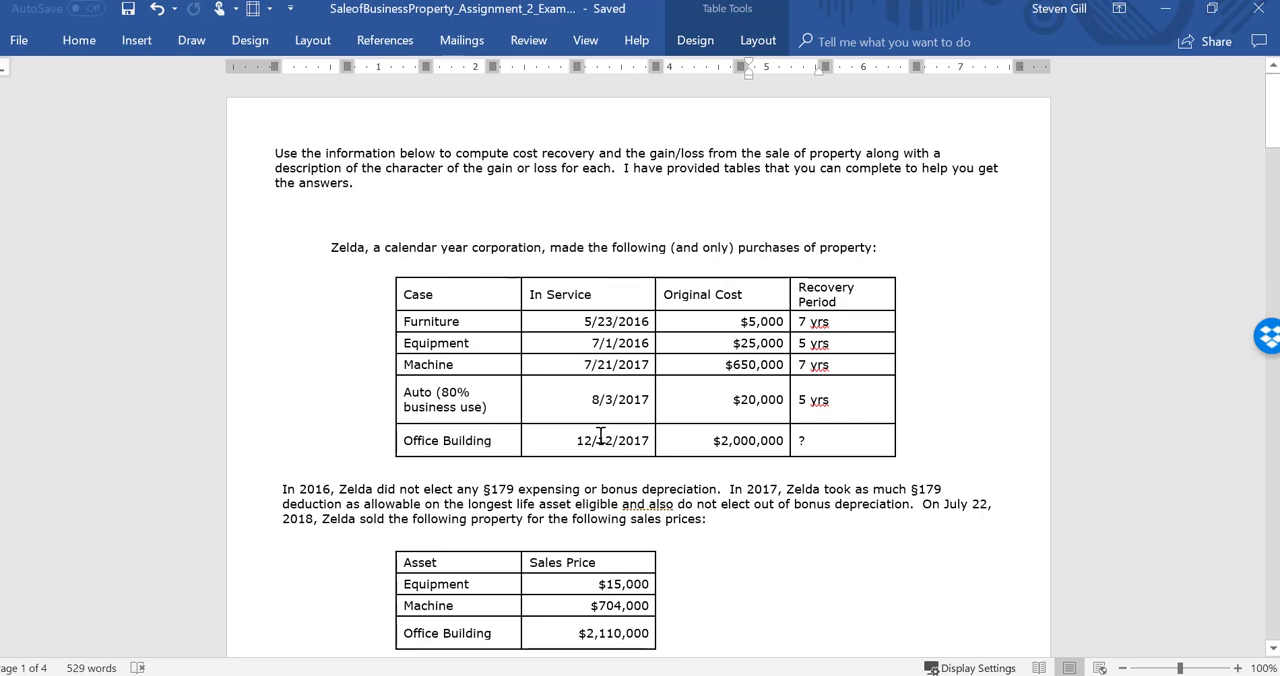
Step: Switch to the Excel workbook and review the furniture and equipment entries in the Case sheet's purchase table
key("alt+Tab")
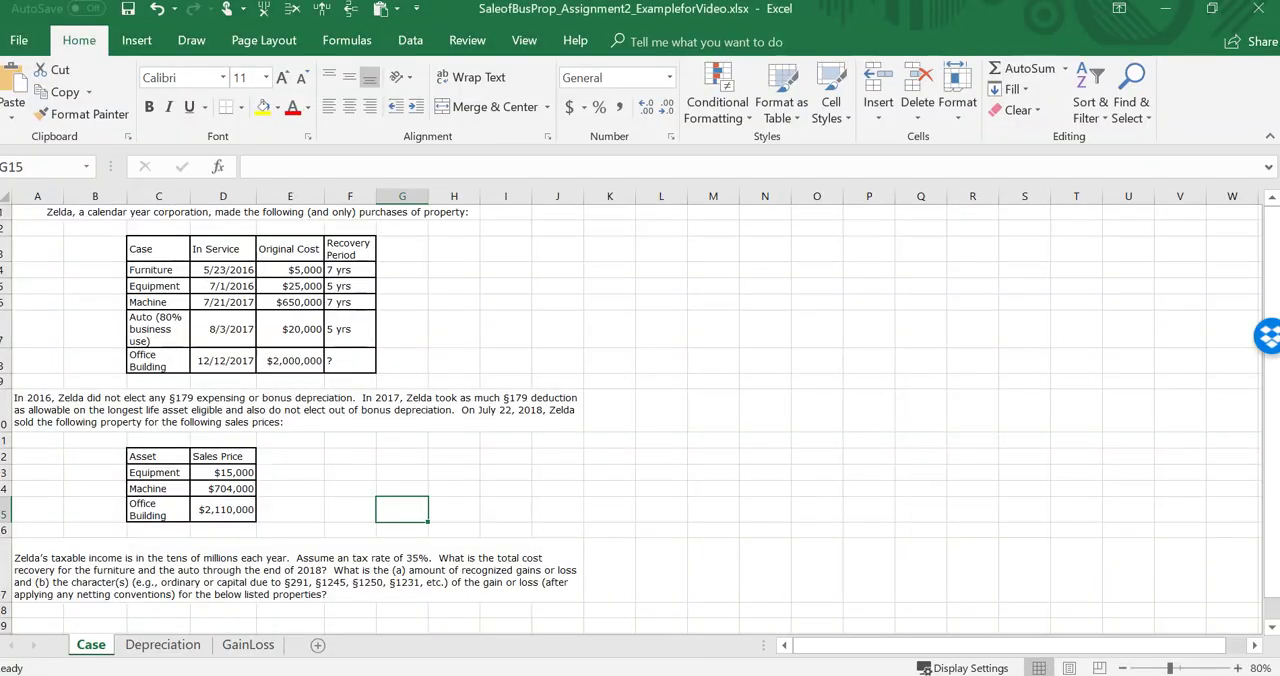
left_click(413, 258)
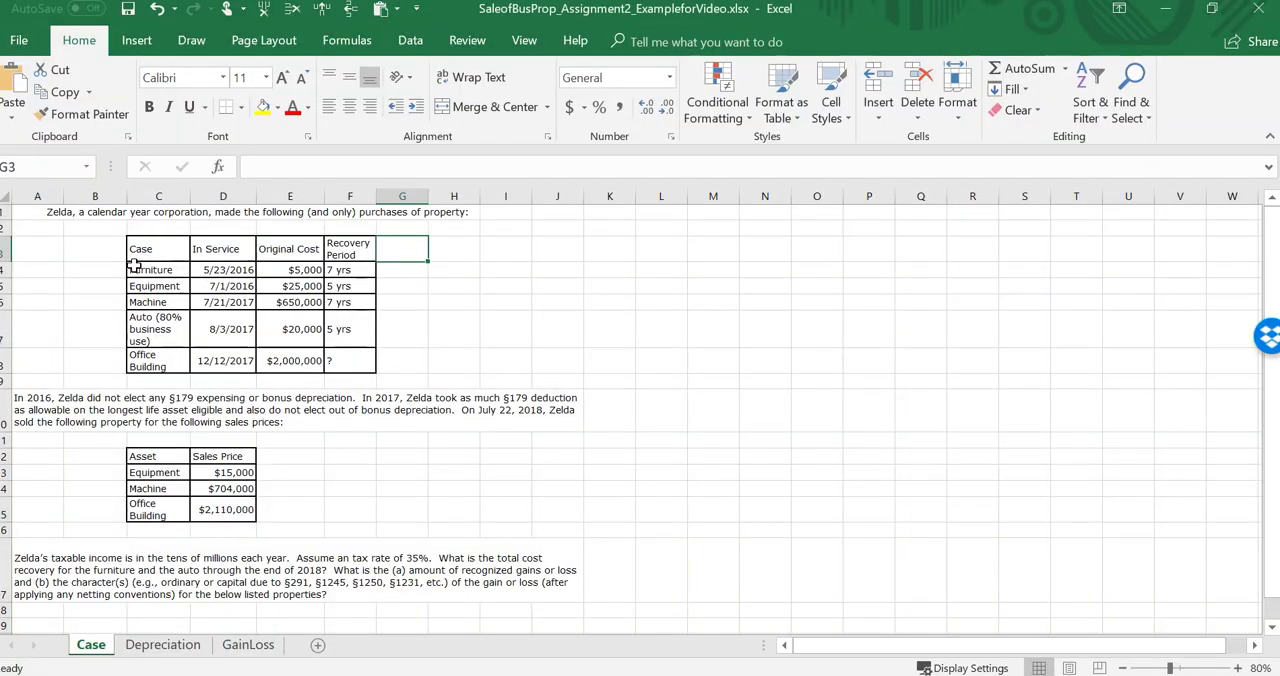
left_click(136, 259)
left_click_drag(136, 259, 352, 289)
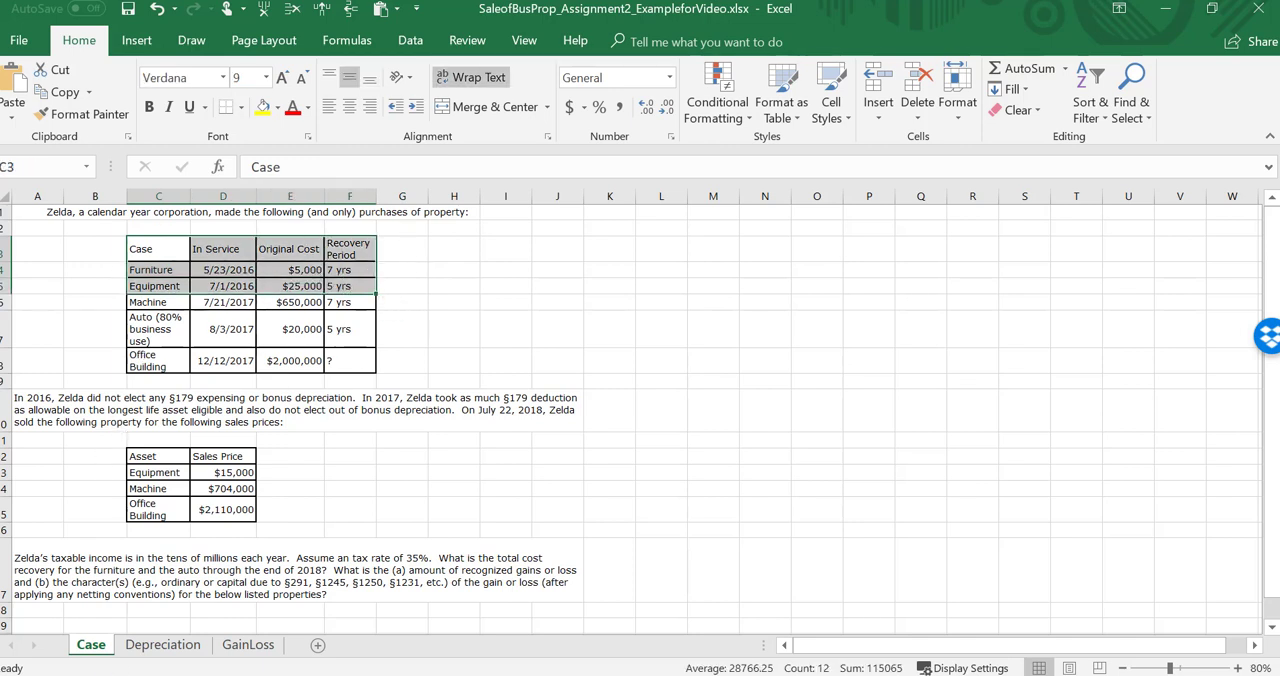
Step: On the Depreciation sheet, review the Depreciate, Sell and Character tasks and the furniture and equipment rows
left_click(162, 645)
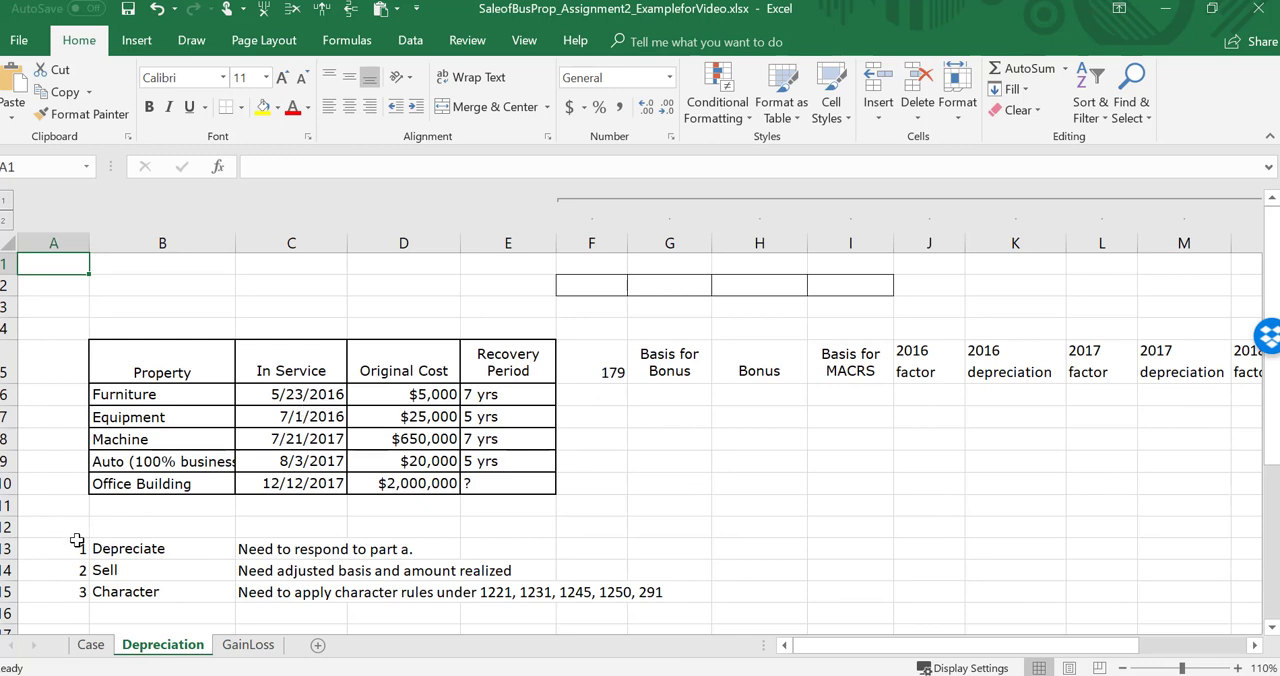
left_click_drag(66, 548, 400, 556)
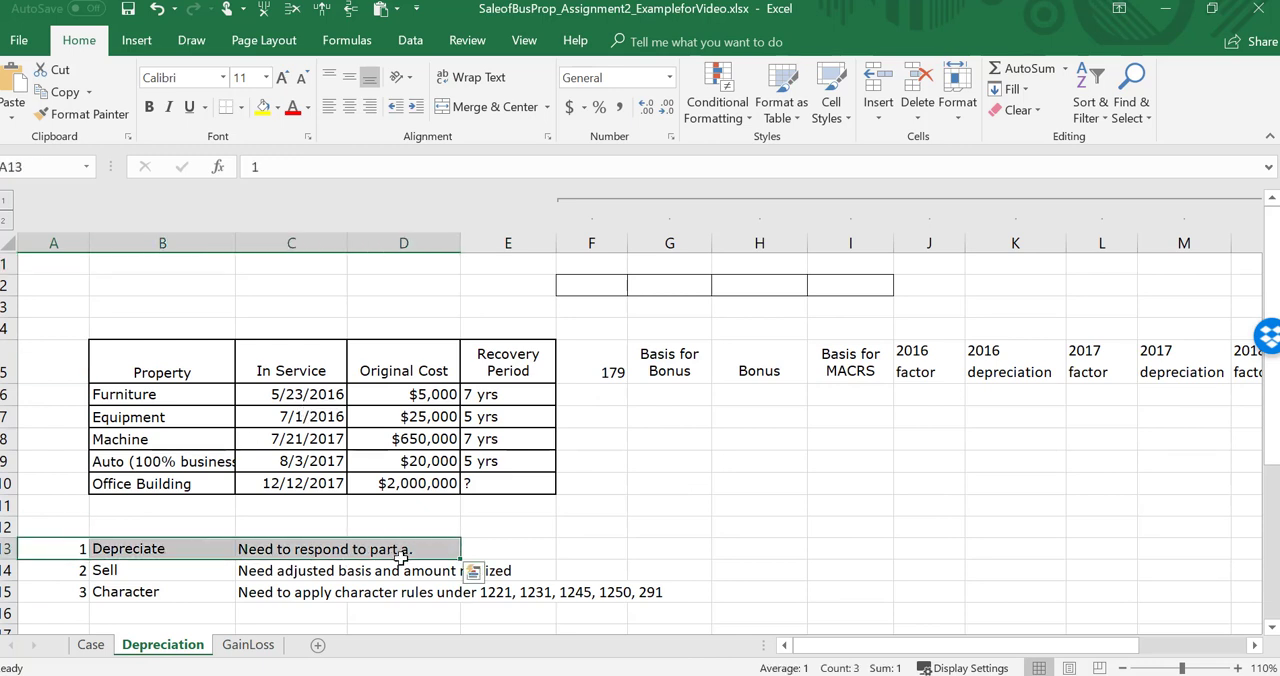
left_click_drag(54, 572, 516, 577)
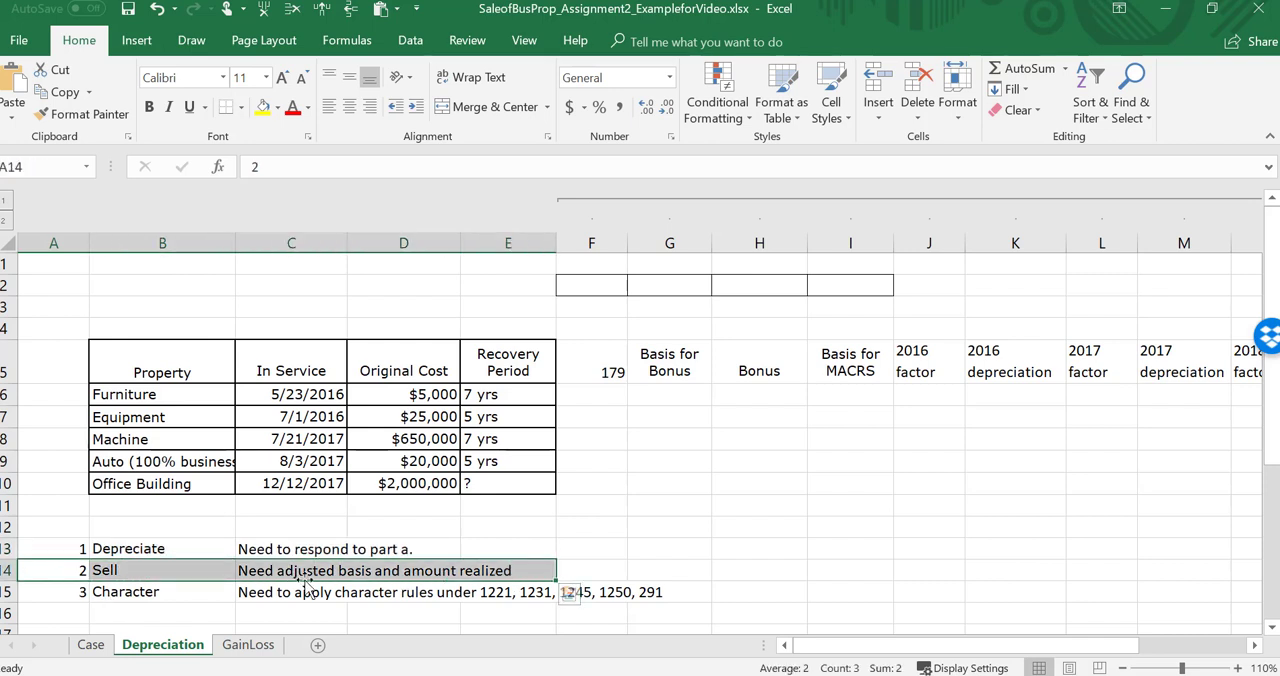
left_click_drag(42, 593, 632, 592)
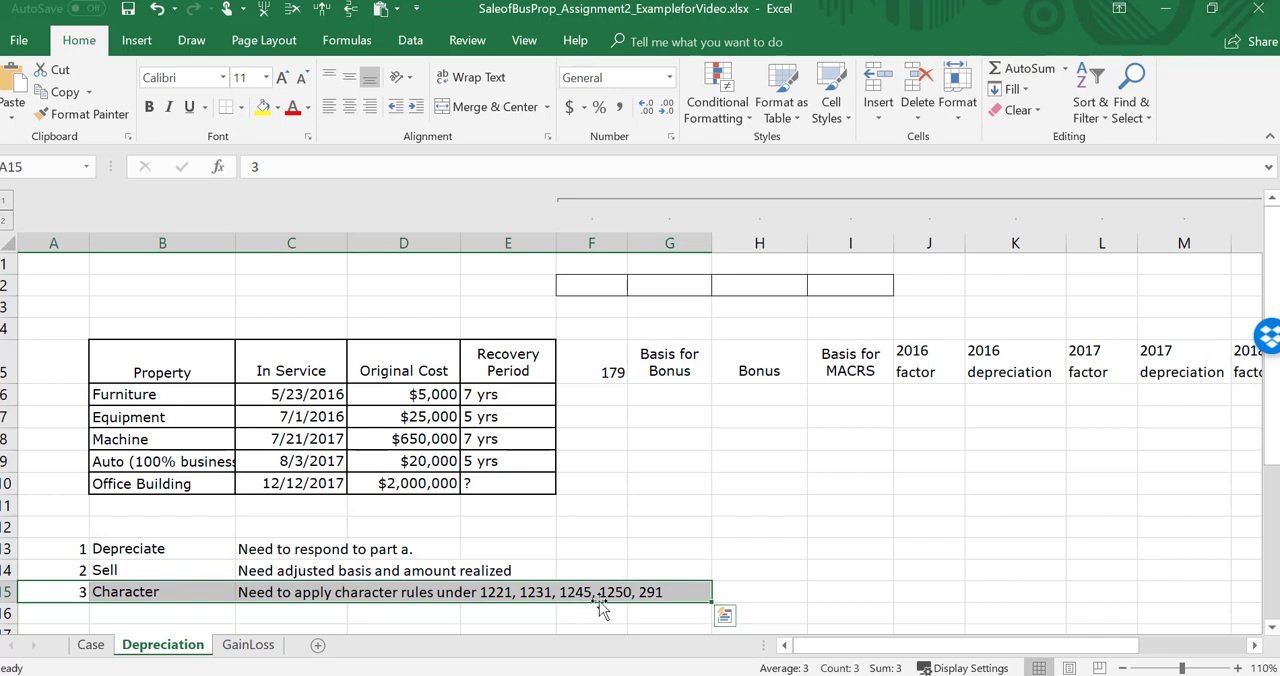
left_click(425, 395)
left_click_drag(160, 394, 519, 417)
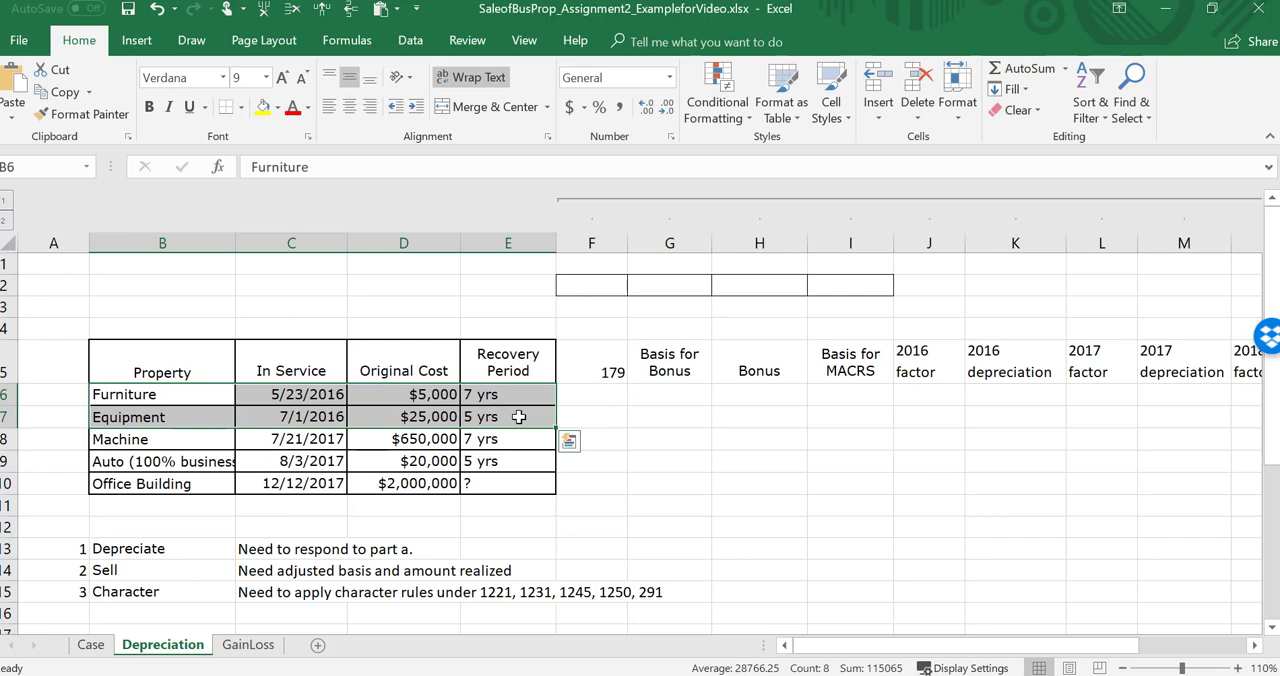
Step: Check the Case sheet's paragraph for the 2016 §179 expensing and bonus depreciation elections
left_click(91, 645)
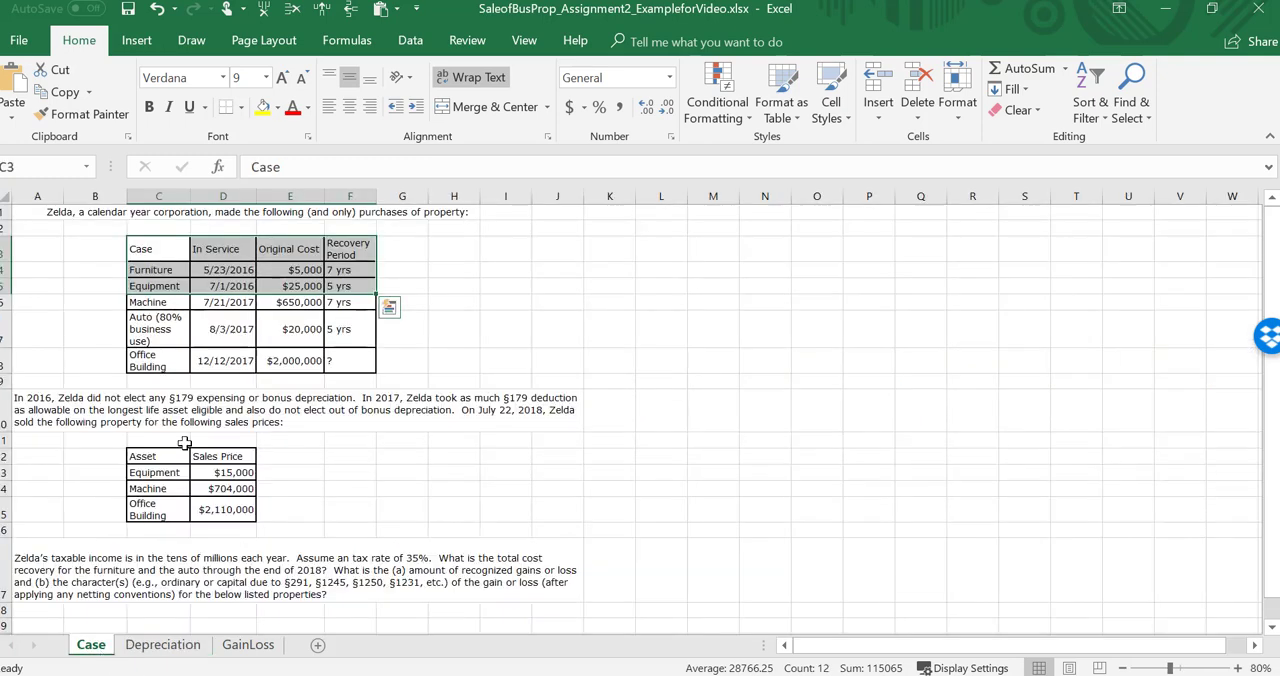
left_click(48, 397)
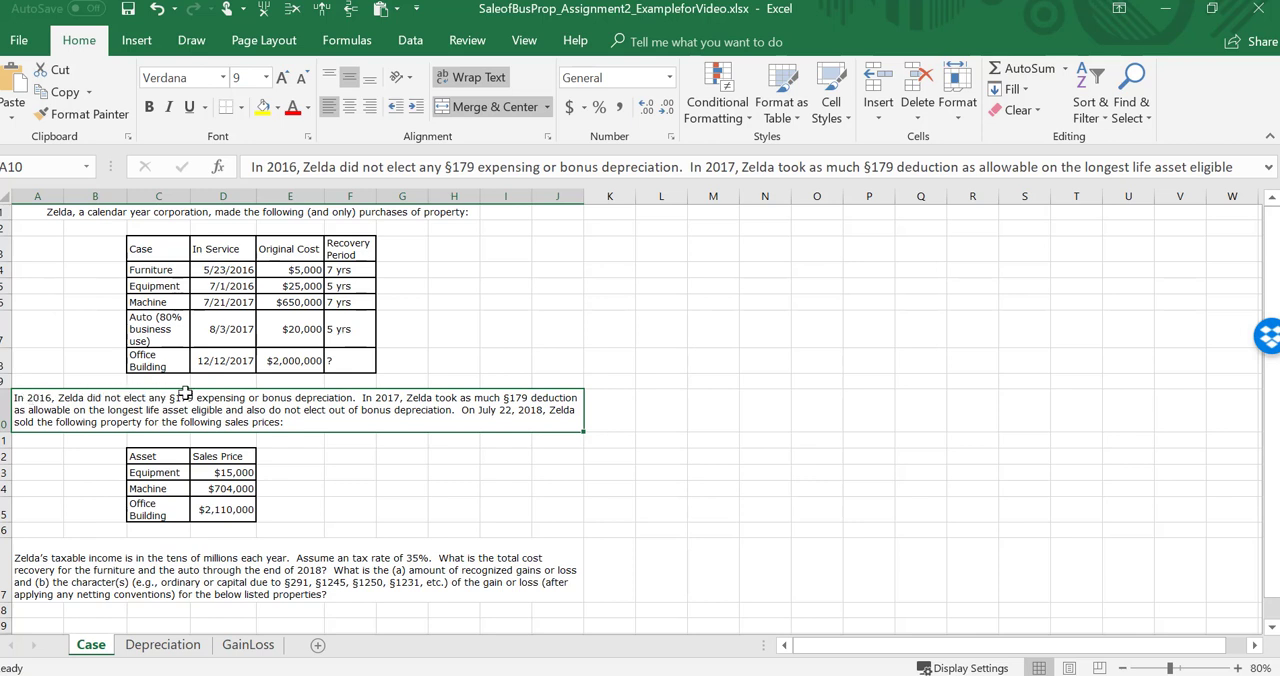
mouse_move(132, 404)
left_mouse_down()
mouse_move(354, 396)
mouse_move(258, 408)
left_mouse_up()
Step: On the Depreciation sheet, enter =D6 as the furniture's Basis for MACRS and fill the formula down to the equipment row
left_click(163, 646)
left_click(684, 394)
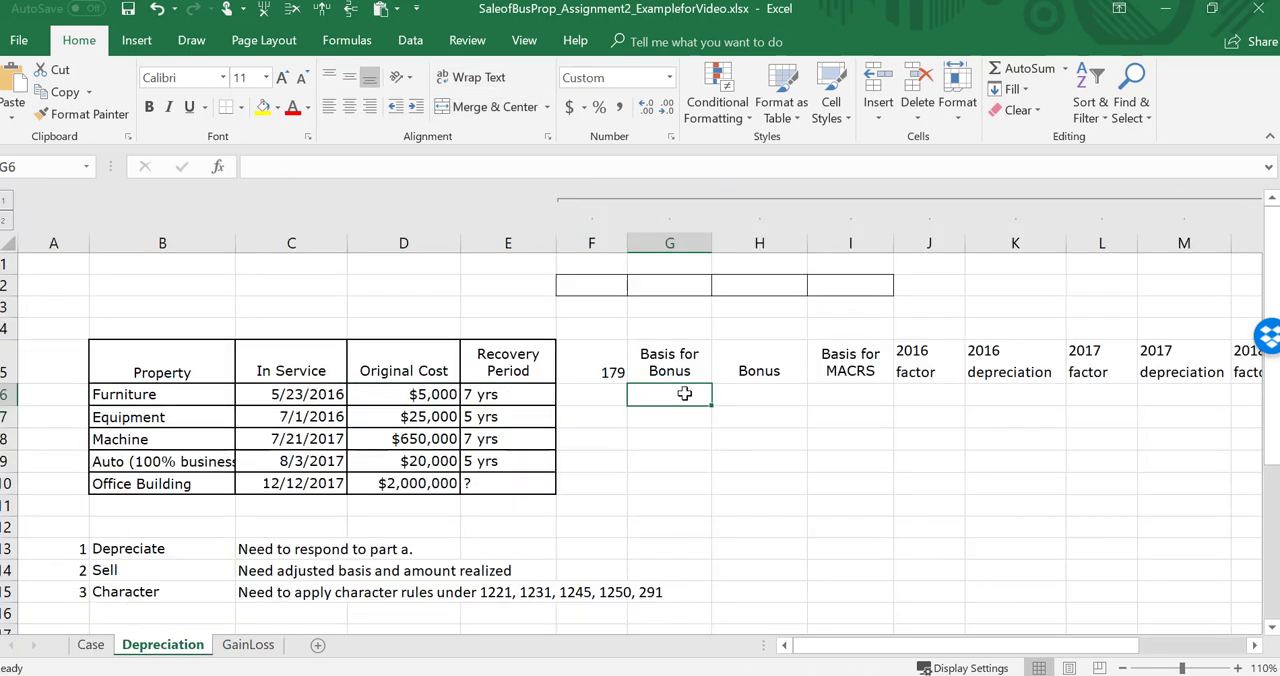
key("Left")
key("Right")
key("Right")
key("Right")
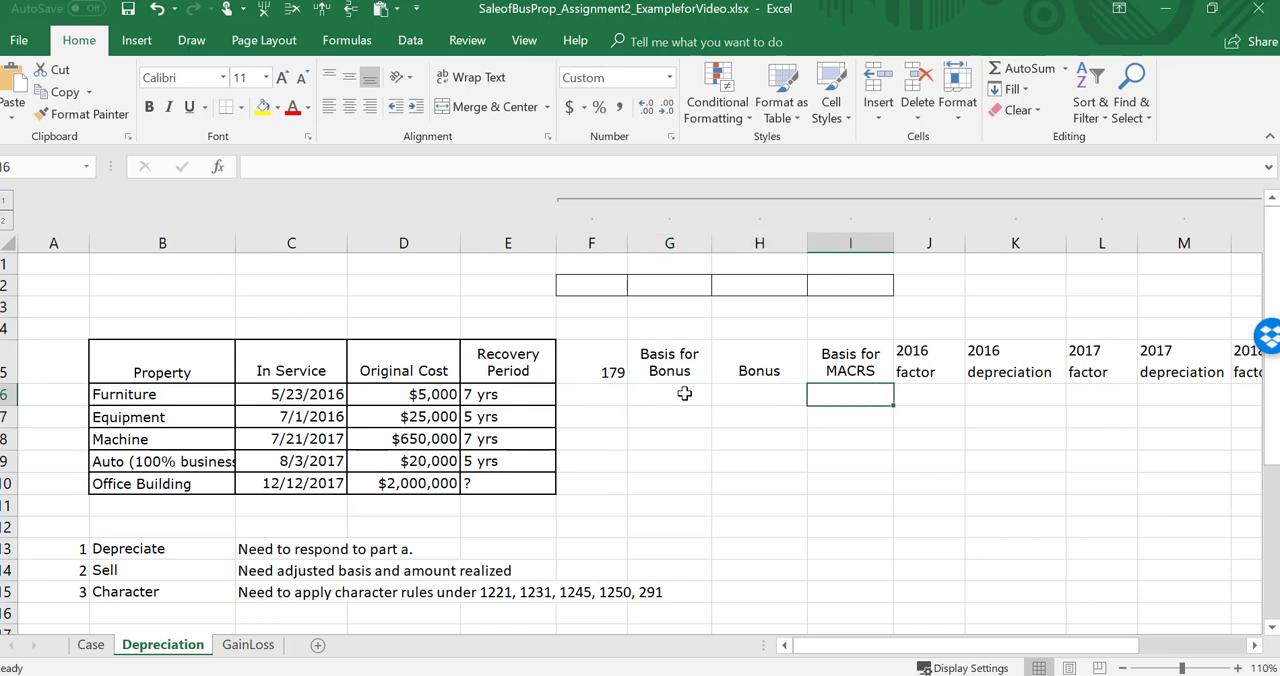
type("=")
key("Left")
key("Left")
key("Left")
key("Left")
key("Left")
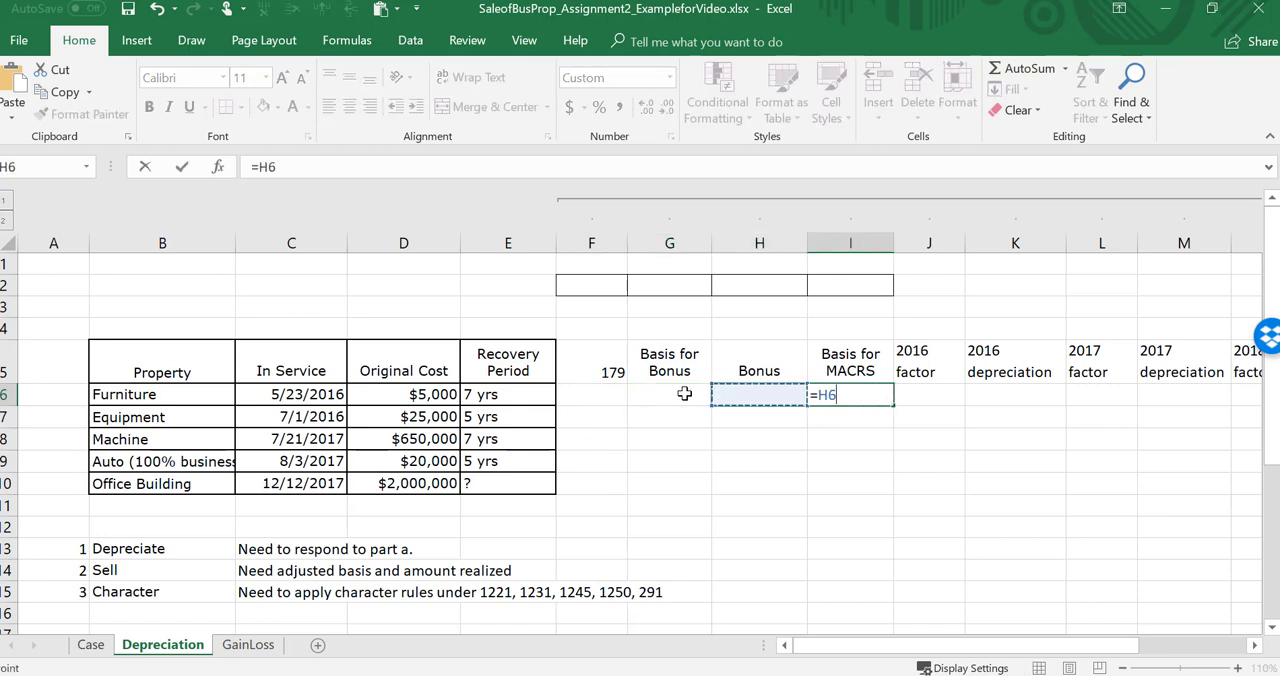
key("ctrl+Return")
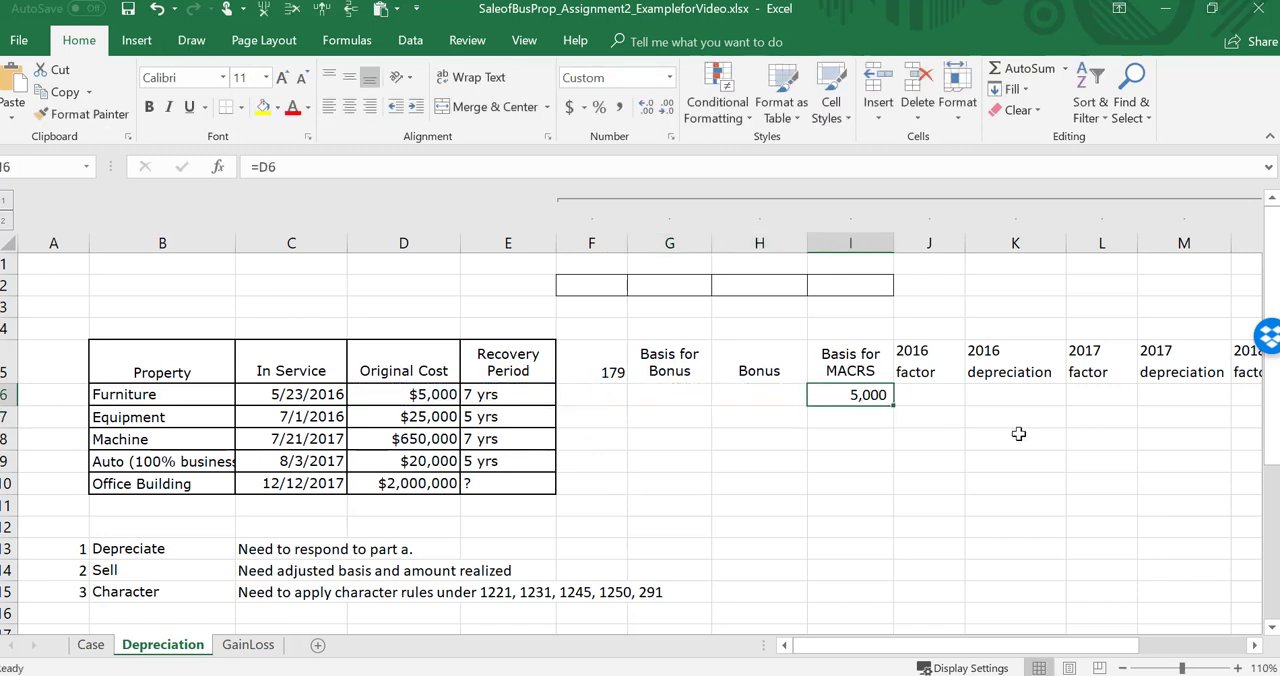
left_click_drag(896, 414, 902, 428)
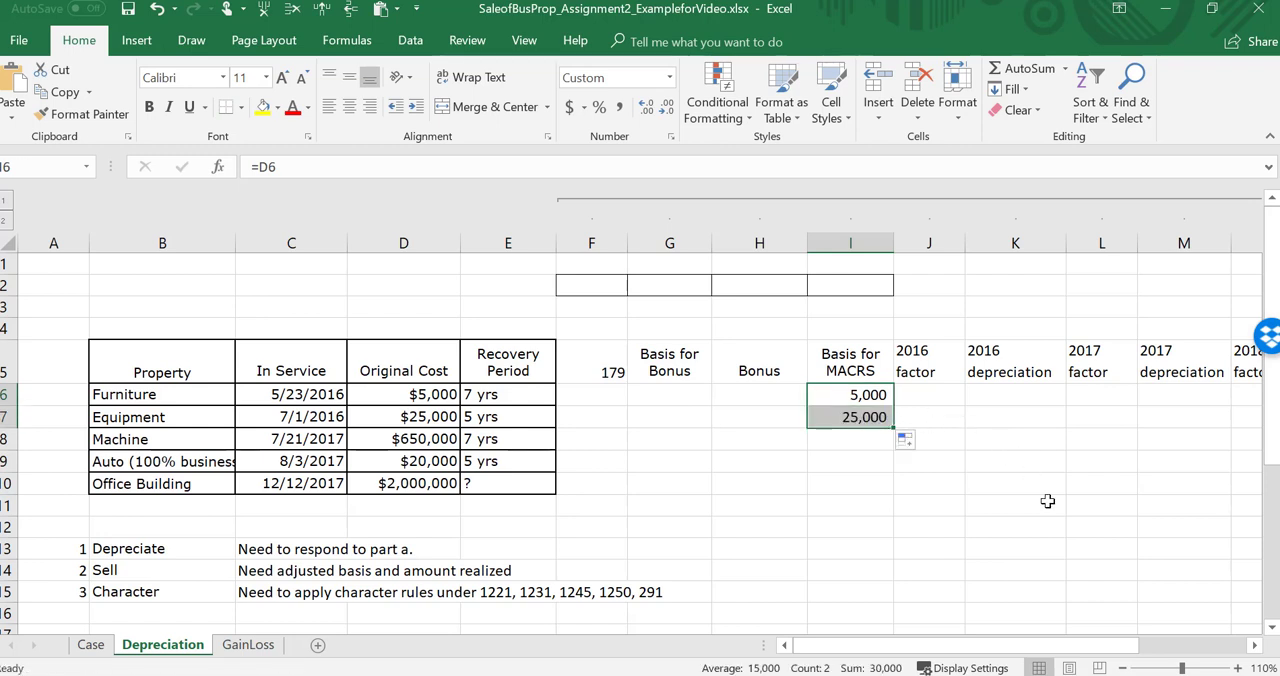
Step: Look across the furniture row's 2016, 2017 and 2018 factor and depreciation columns
key("Right")
key("Right")
key("Right")
key("Right")
key("Right")
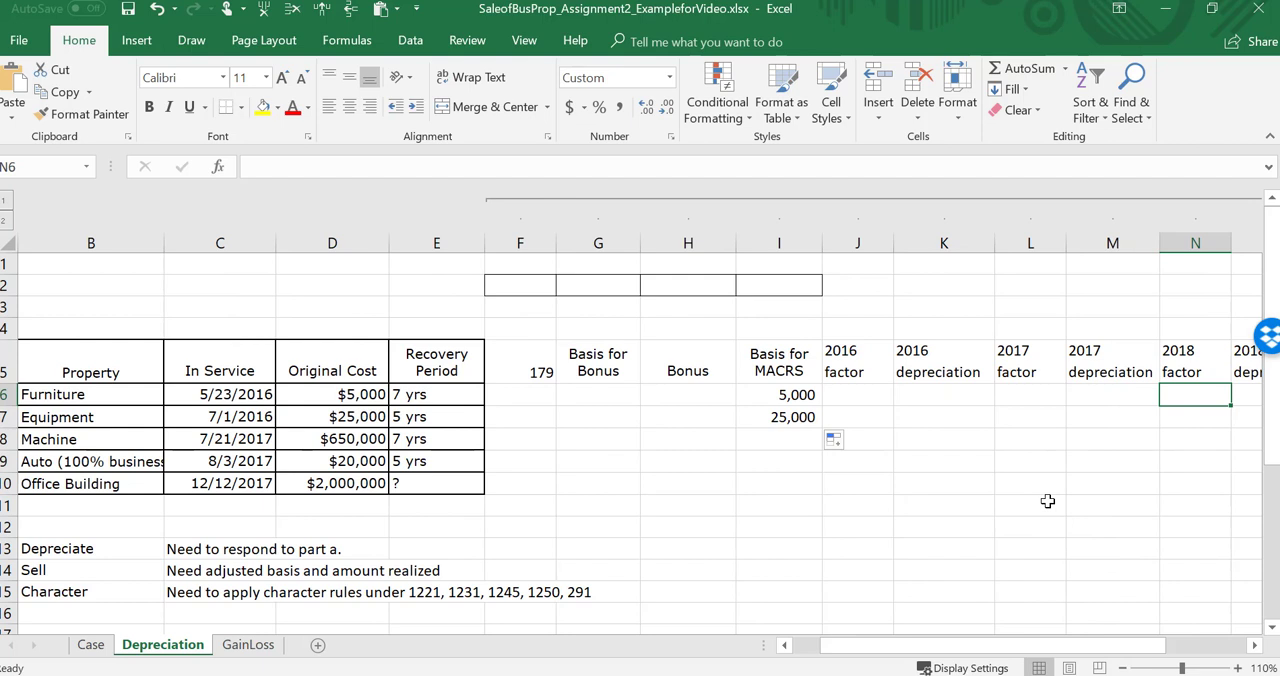
key("Left")
key("Left")
key("Left")
key("Left")
key("Left")
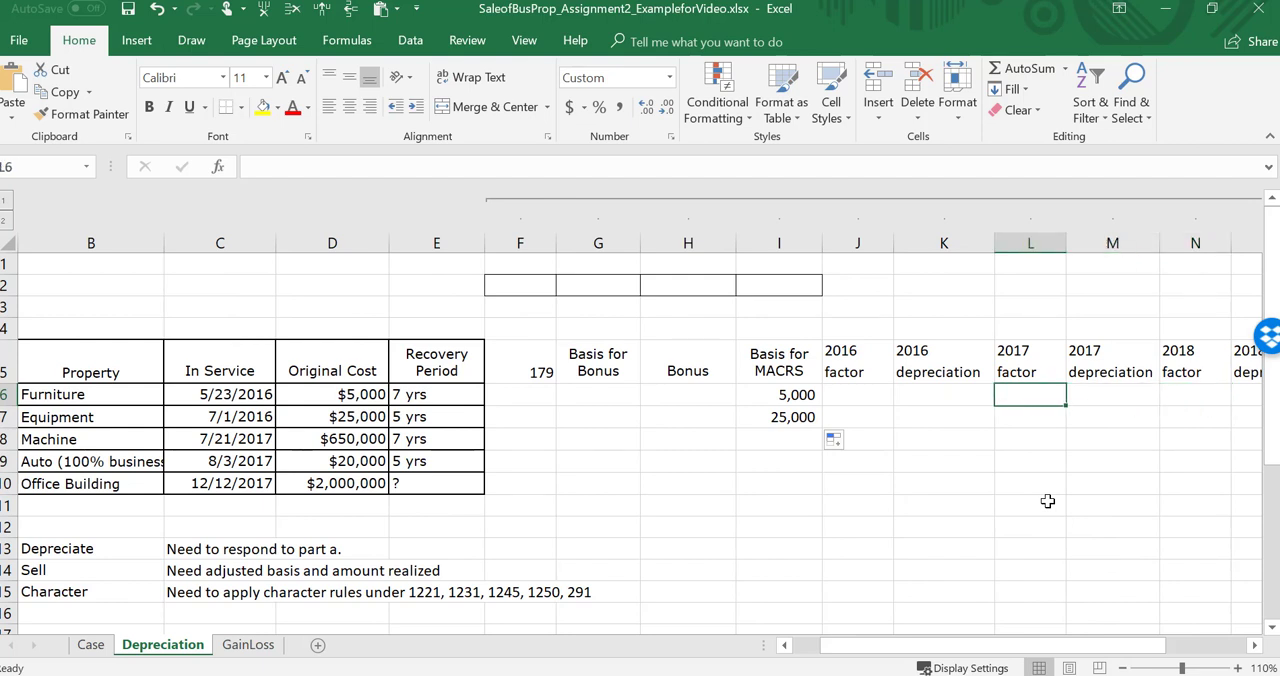
key("Down")
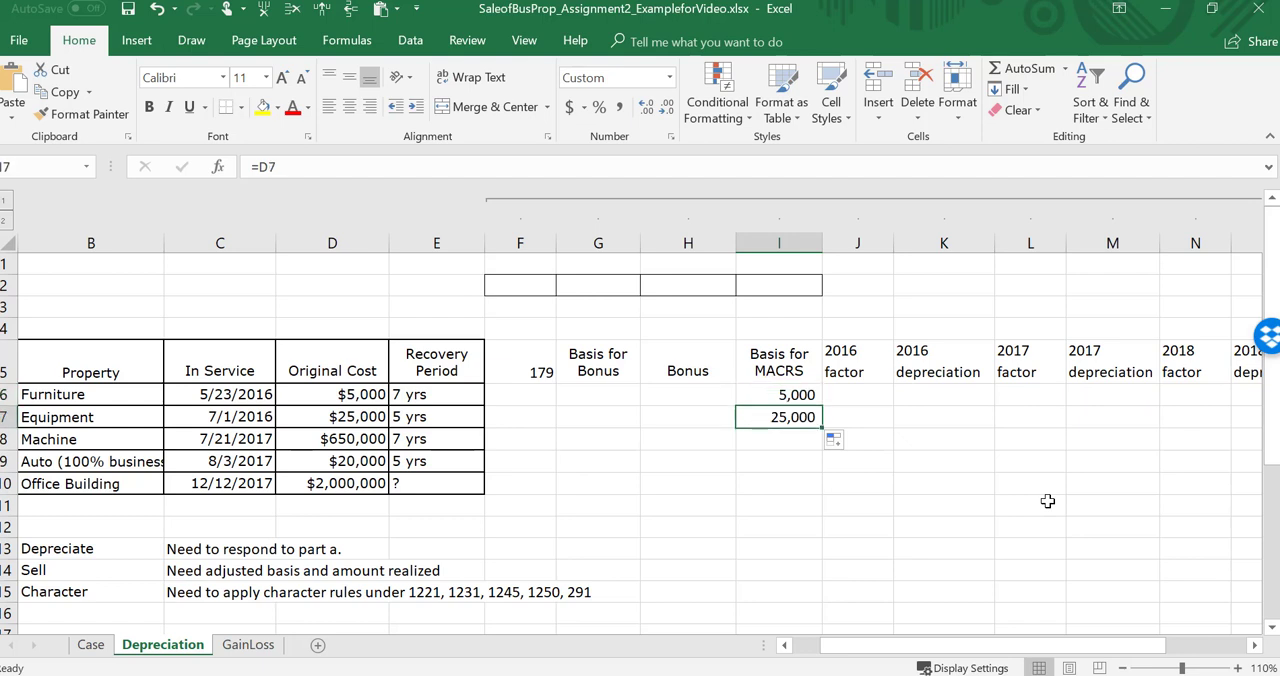
Step: Compare the furniture and equipment rows by property, in-service date and original cost
key("Left")
key("Left")
key("Left")
key("Left")
key("Left")
key("Left")
key("Left")
key("Left")
key("Right")
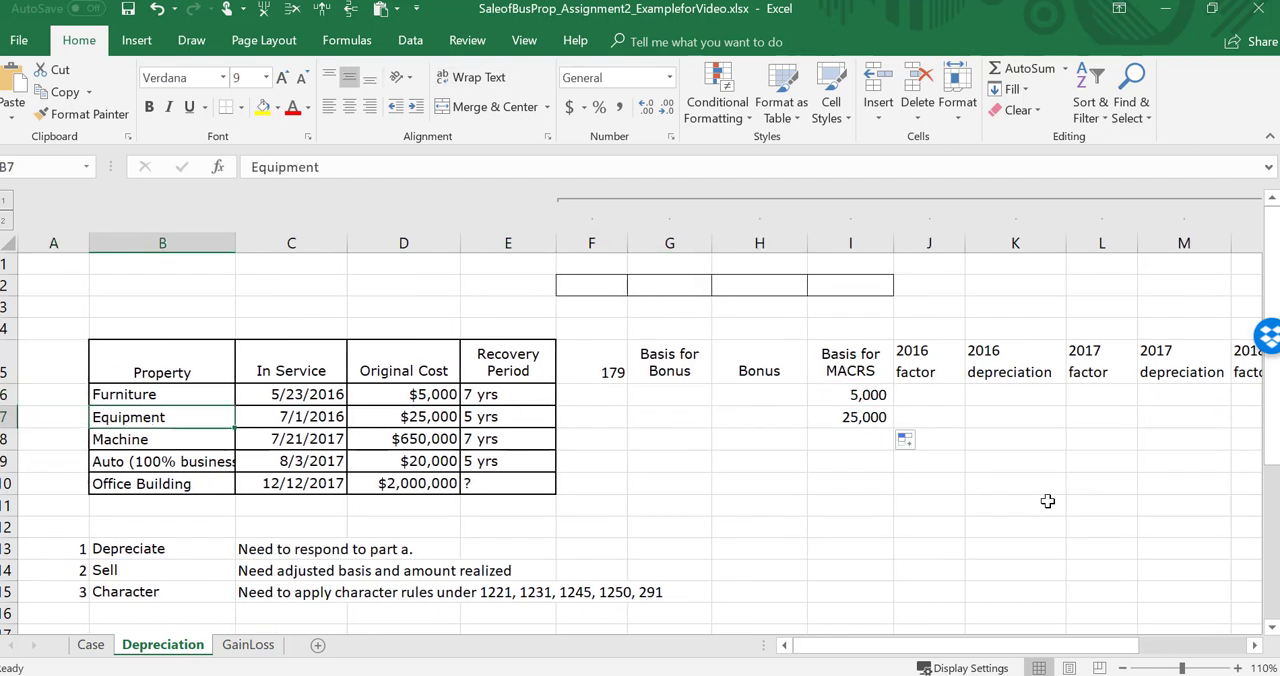
key("Up")
key("Down")
key("Up")
key("Down")
key("Up")
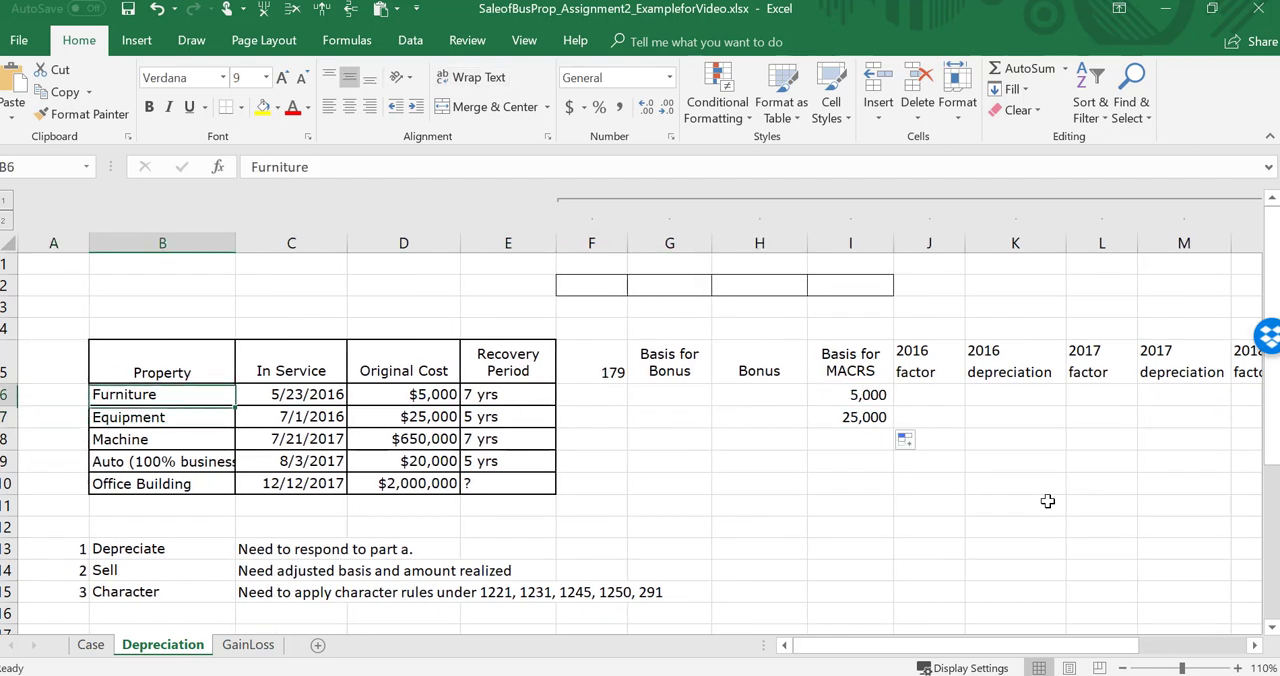
key("Down")
key("Up")
key("Right")
key("Right")
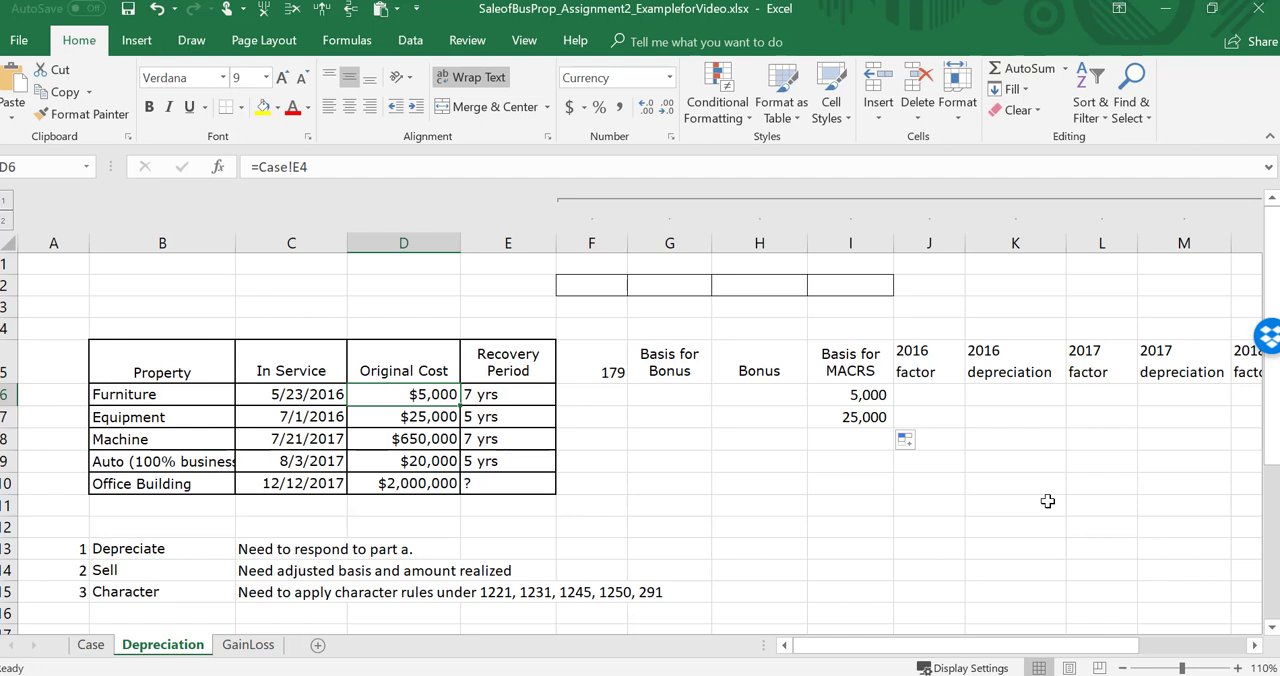
key("Down")
key("Left")
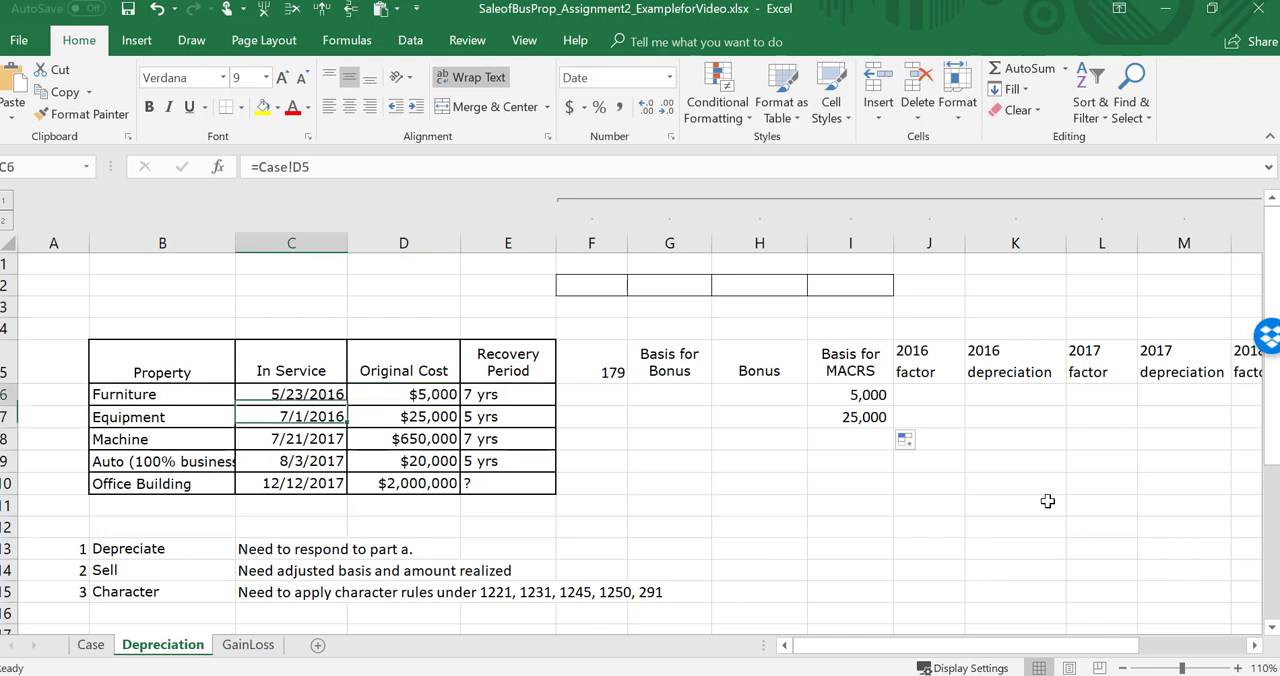
key("Up")
key("Down")
key("Up")
key("Down")
key("Up")
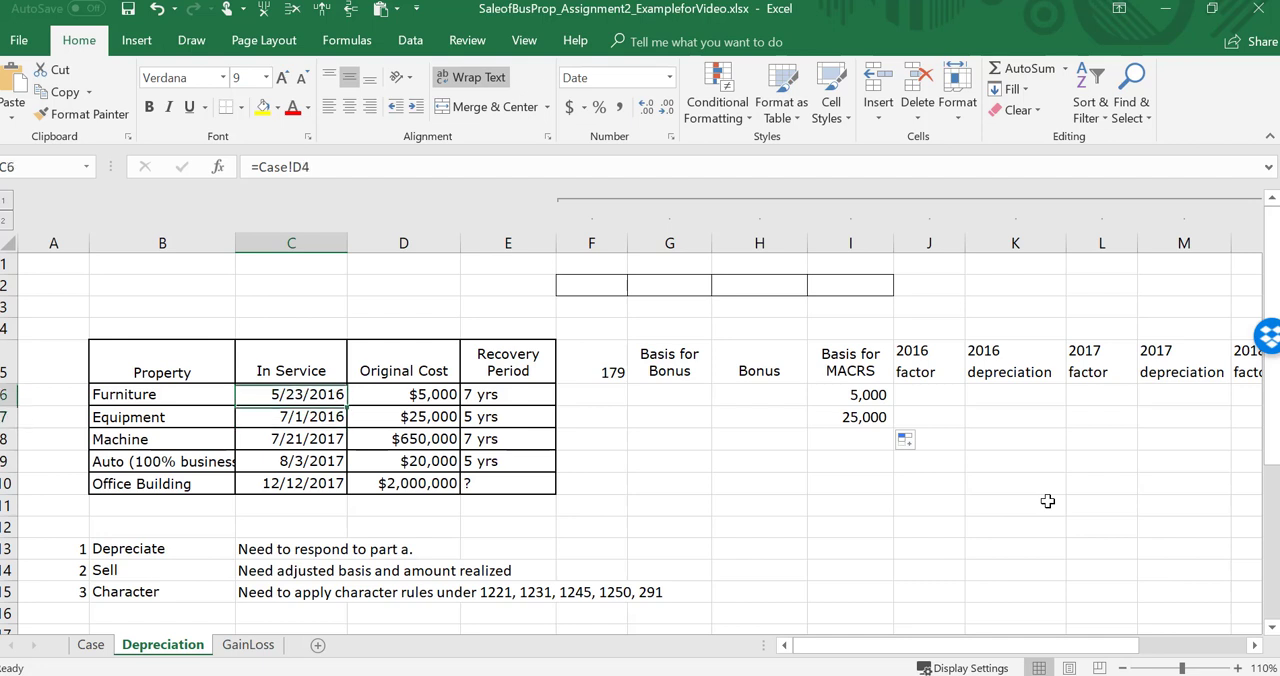
key("Down")
key("Up")
key("Left")
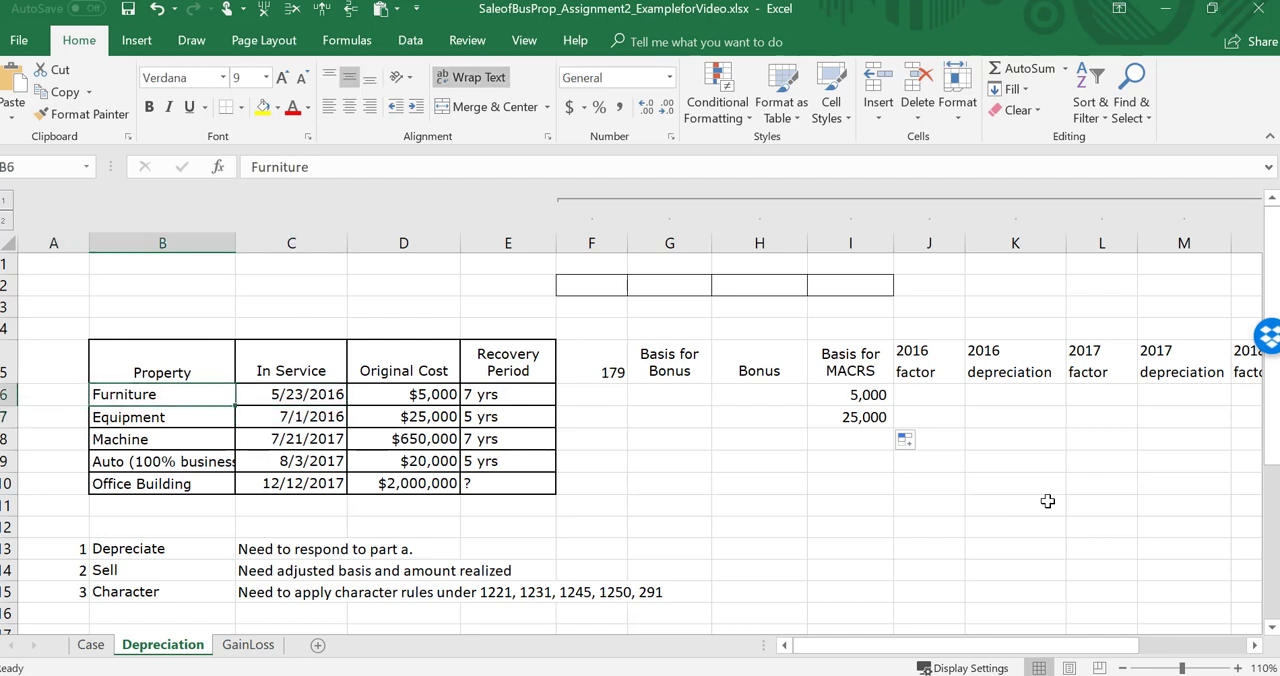
key("Right")
key("Down")
key("Up")
key("Down")
key("Up")
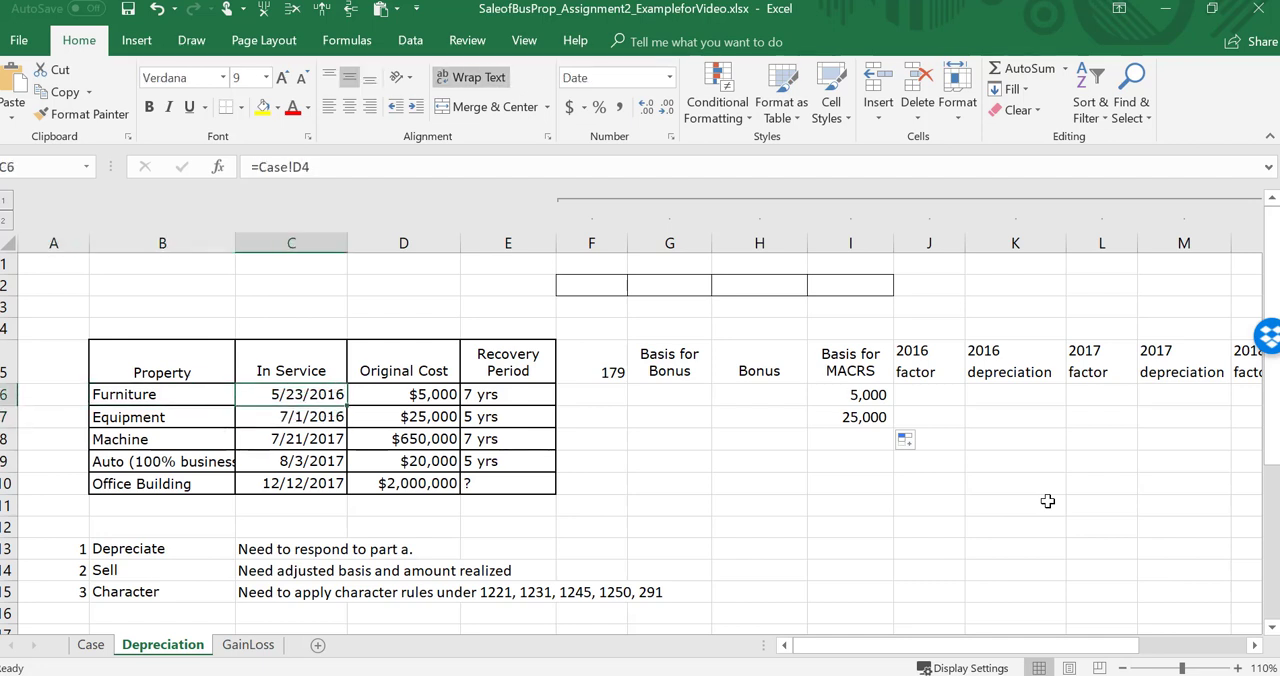
key("Down")
key("Up")
Step: Go to the furniture's 2016 factor cell and examine the yearly factor, depreciation, total cost recovery and adjusted basis columns
key("Right")
key("Right")
key("Right")
key("Right")
key("Right")
key("Right")
key("Right")
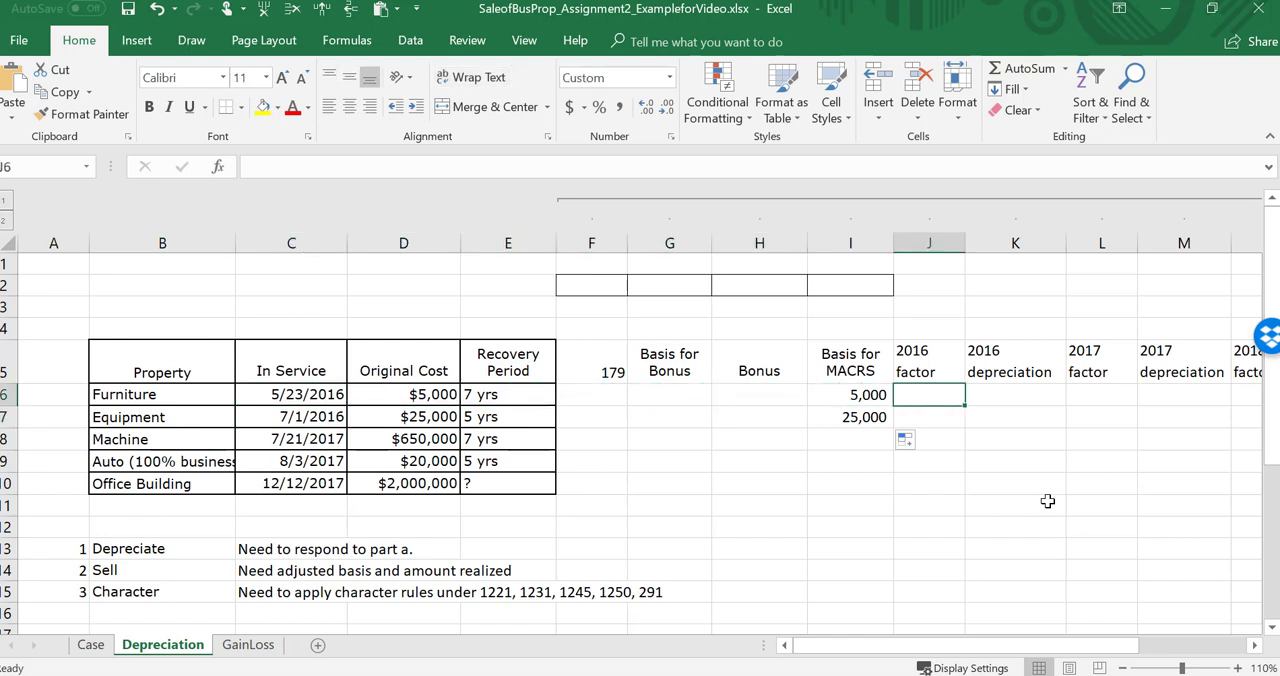
key("Left")
key("Left")
key("Left")
key("Left")
key("Left")
key("Right")
key("Right")
key("Right")
key("Right")
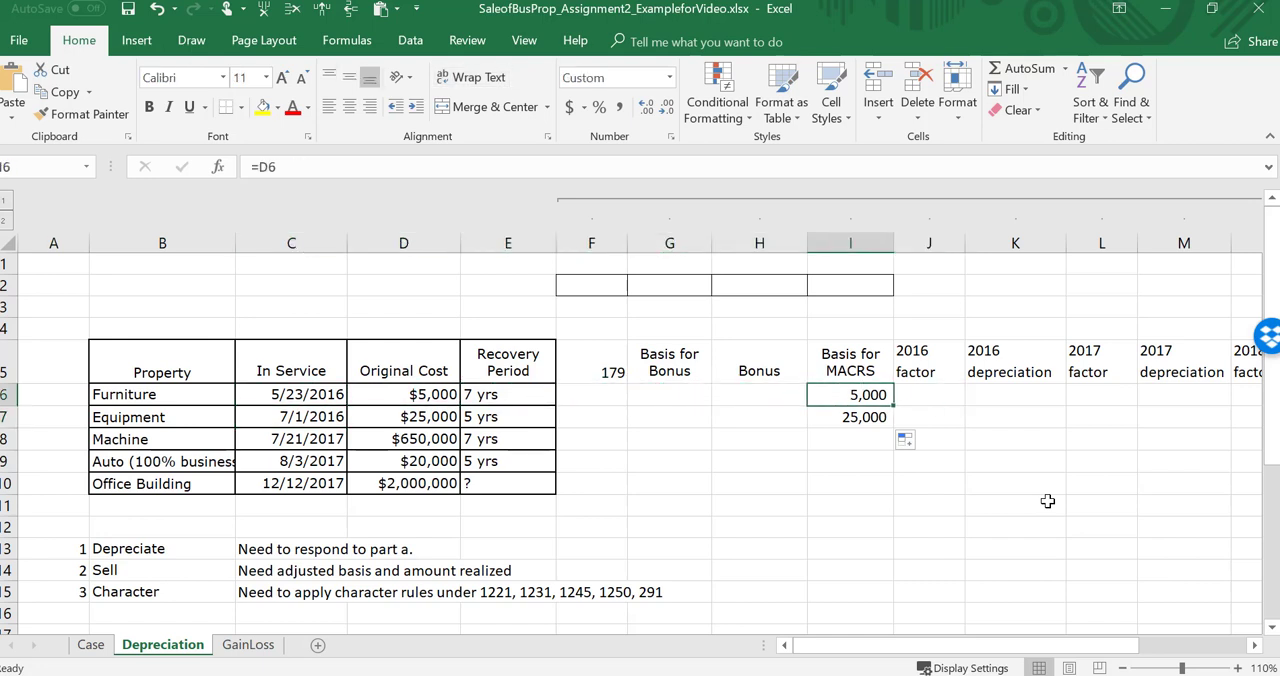
key("Right")
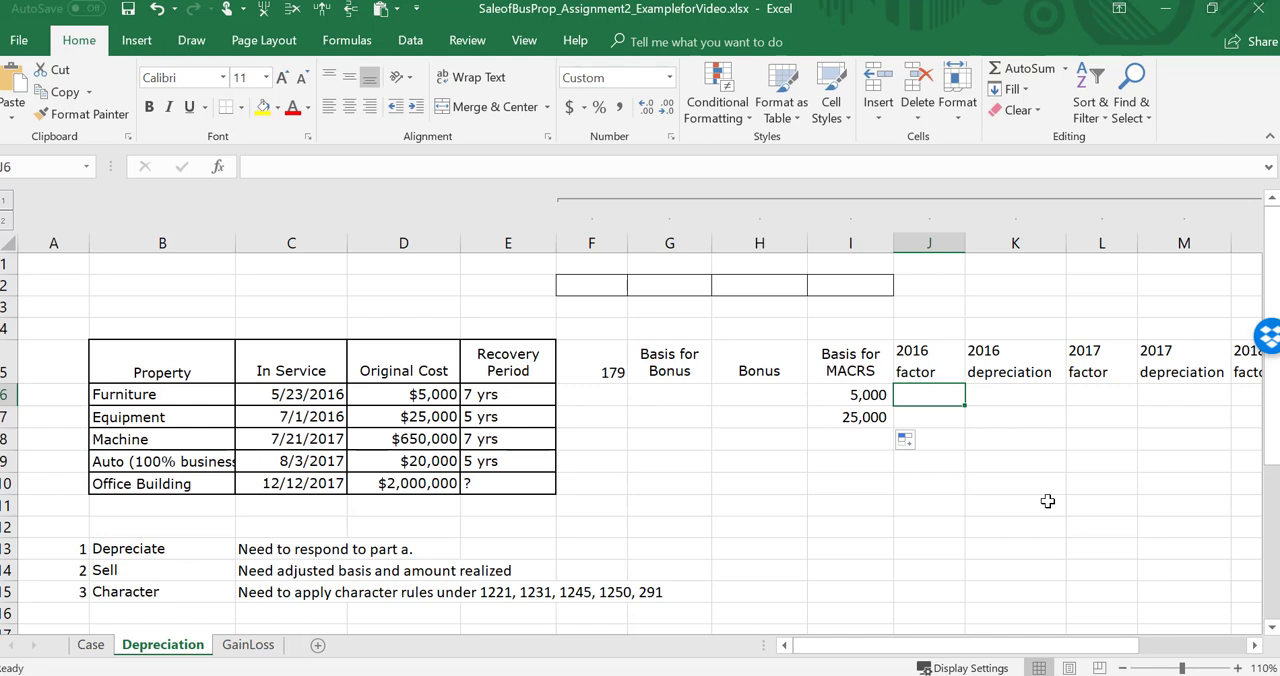
key("Right")
key("Right")
key("Right")
key("Right")
key("Right")
key("Right")
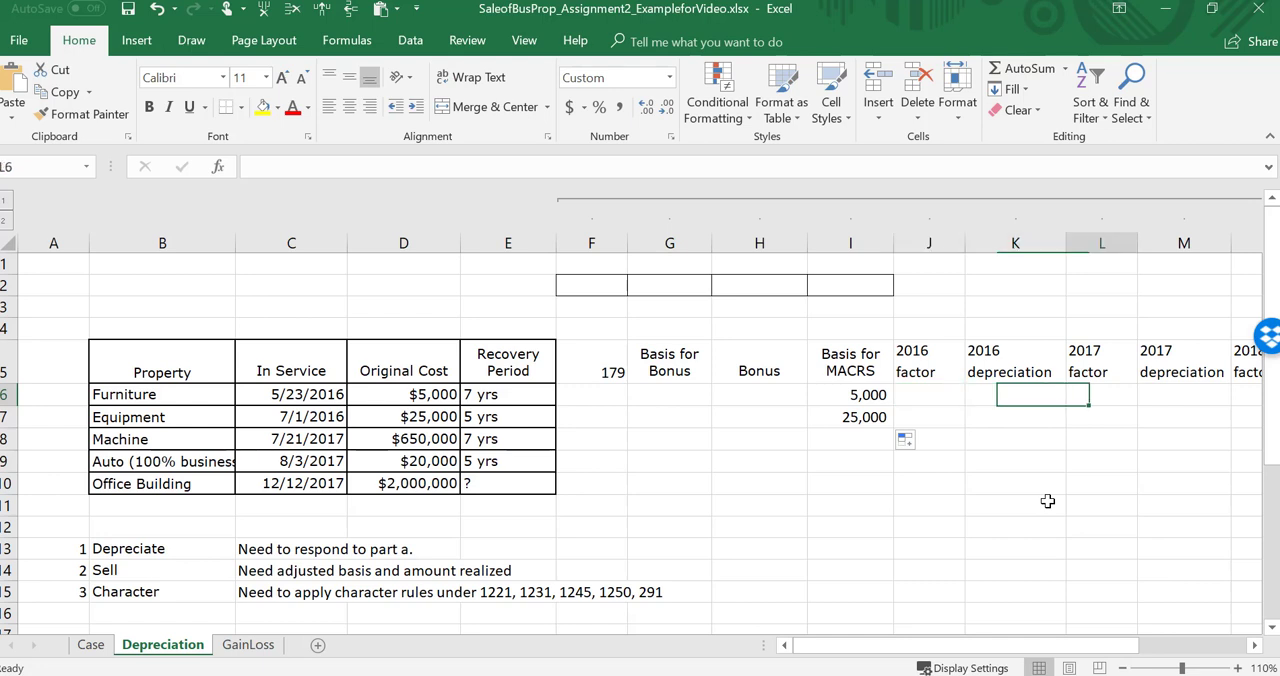
key("Left")
key("Left")
key("Left")
key("Left")
key("Left")
key("Left")
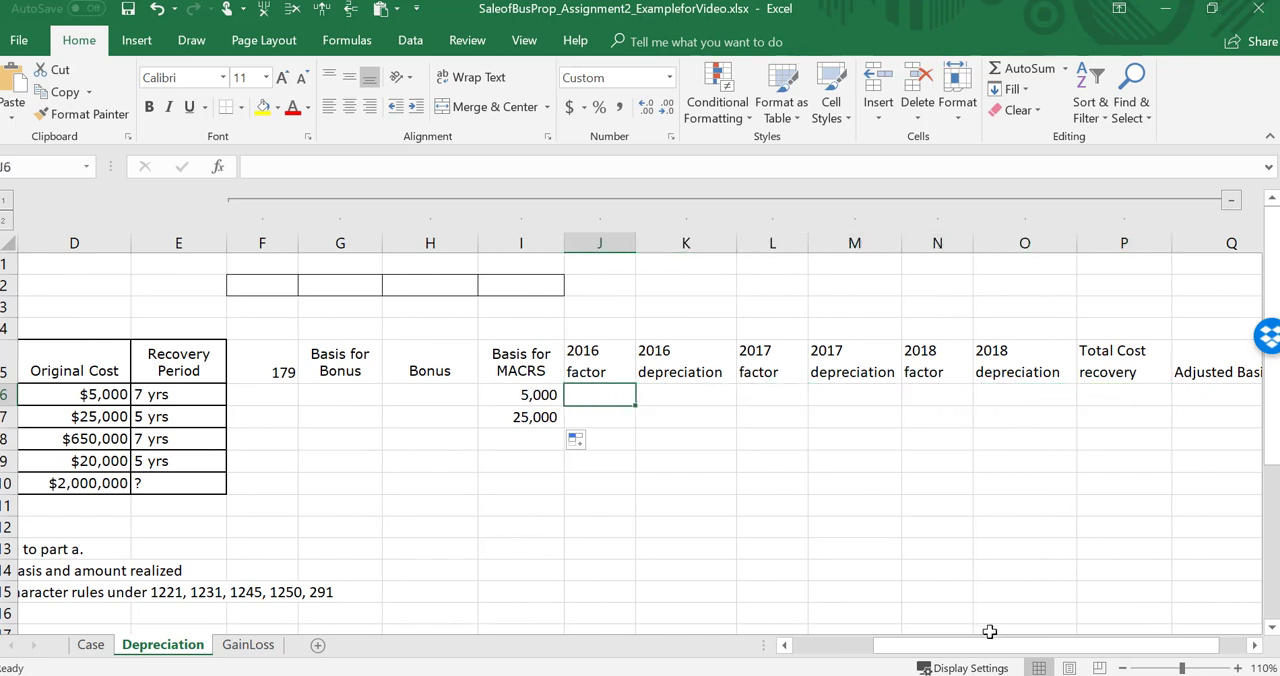
left_click(664, 675)
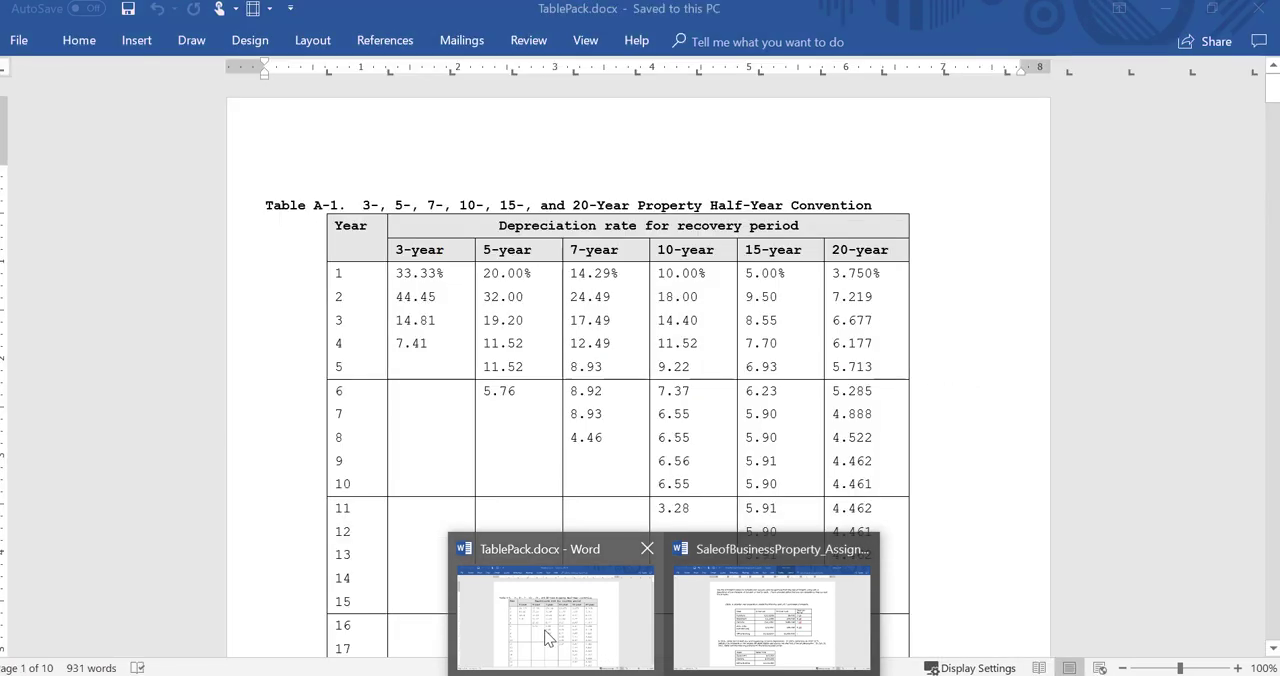
Step: Consult the 7-year, year 1 rate in Table A-1 of TablePack.docx in Word and enter .1429 as the furniture's 2016 factor in Excel
left_click(546, 638)
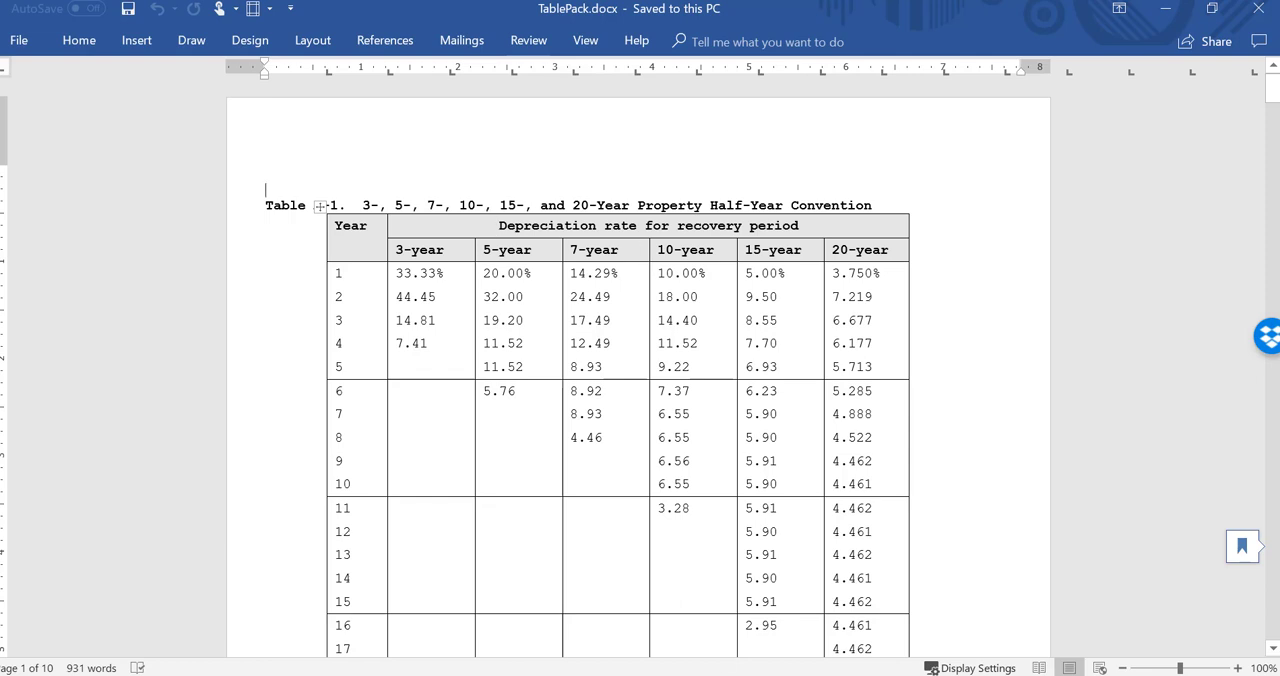
key("alt+Tab")
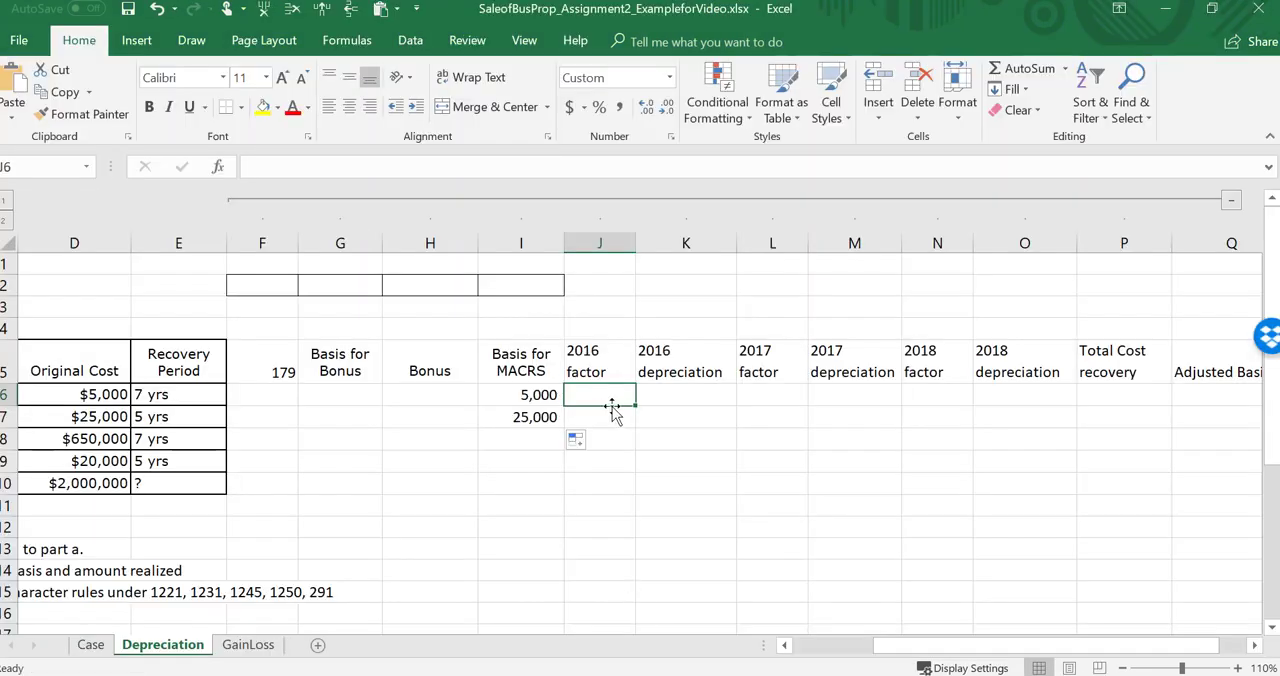
key("Left")
key("Left")
key("Left")
key("Left")
key("Left")
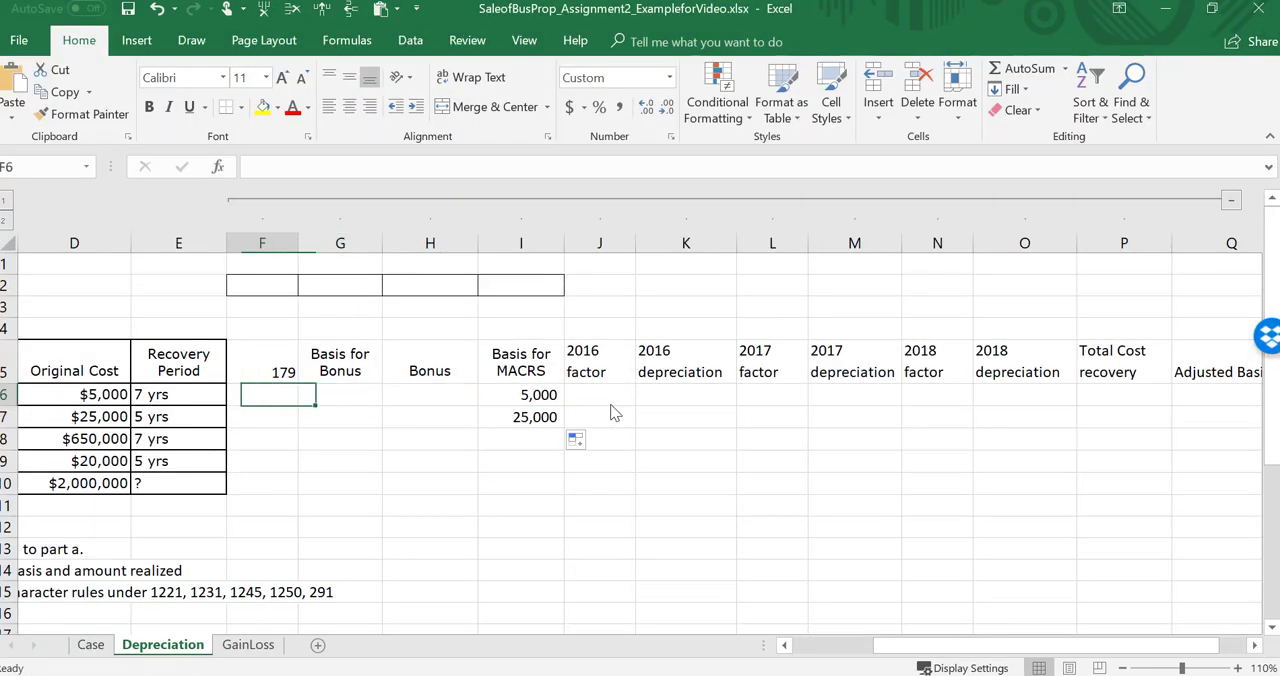
key("Right")
key("Right")
key("Right")
key("Right")
key("Right")
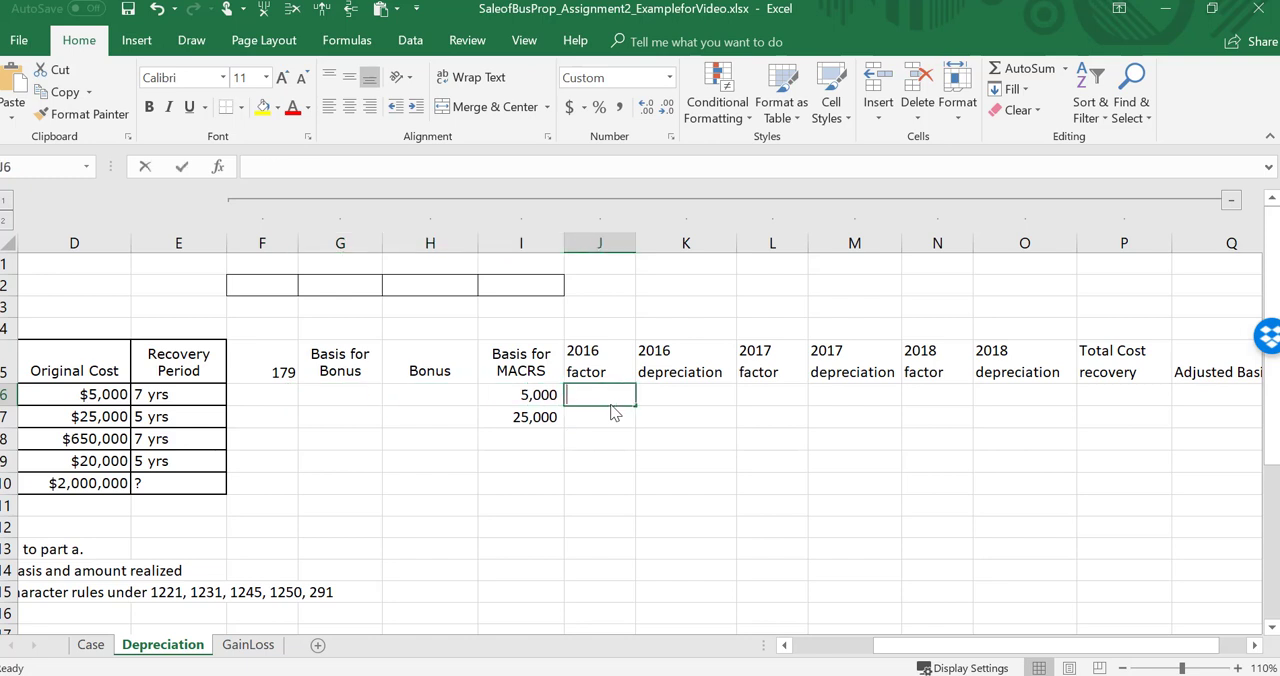
type(".142")
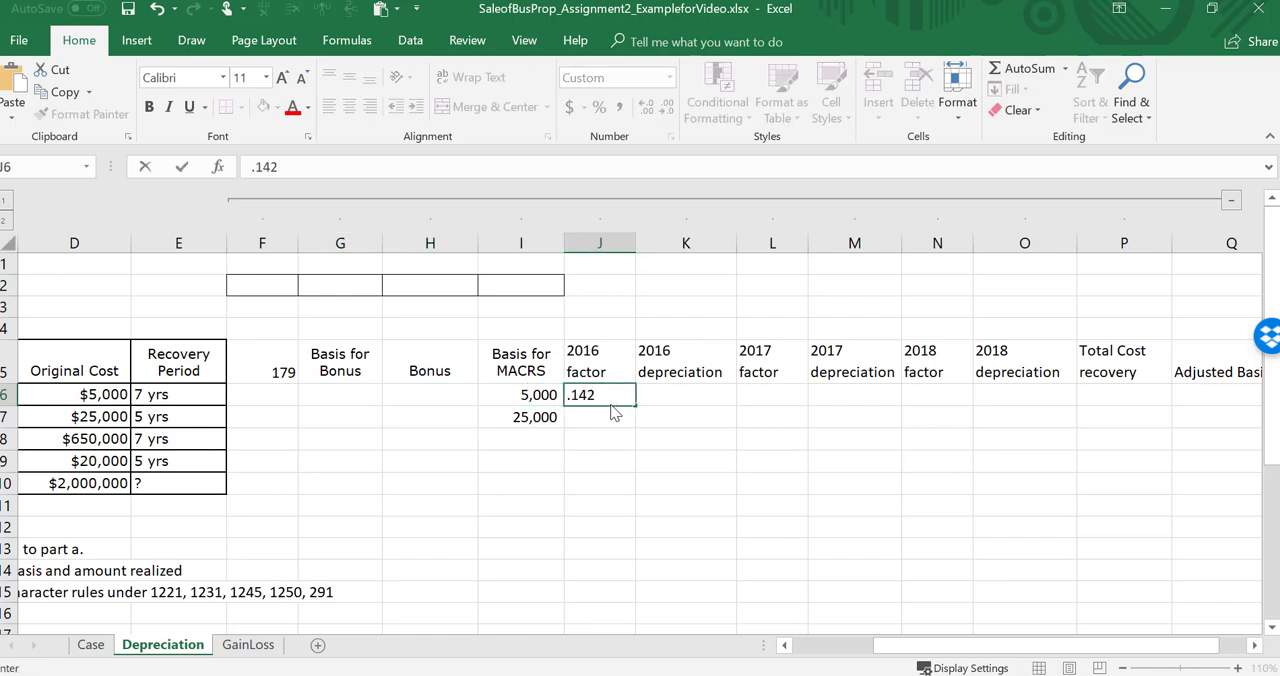
type("9")
key("Return")
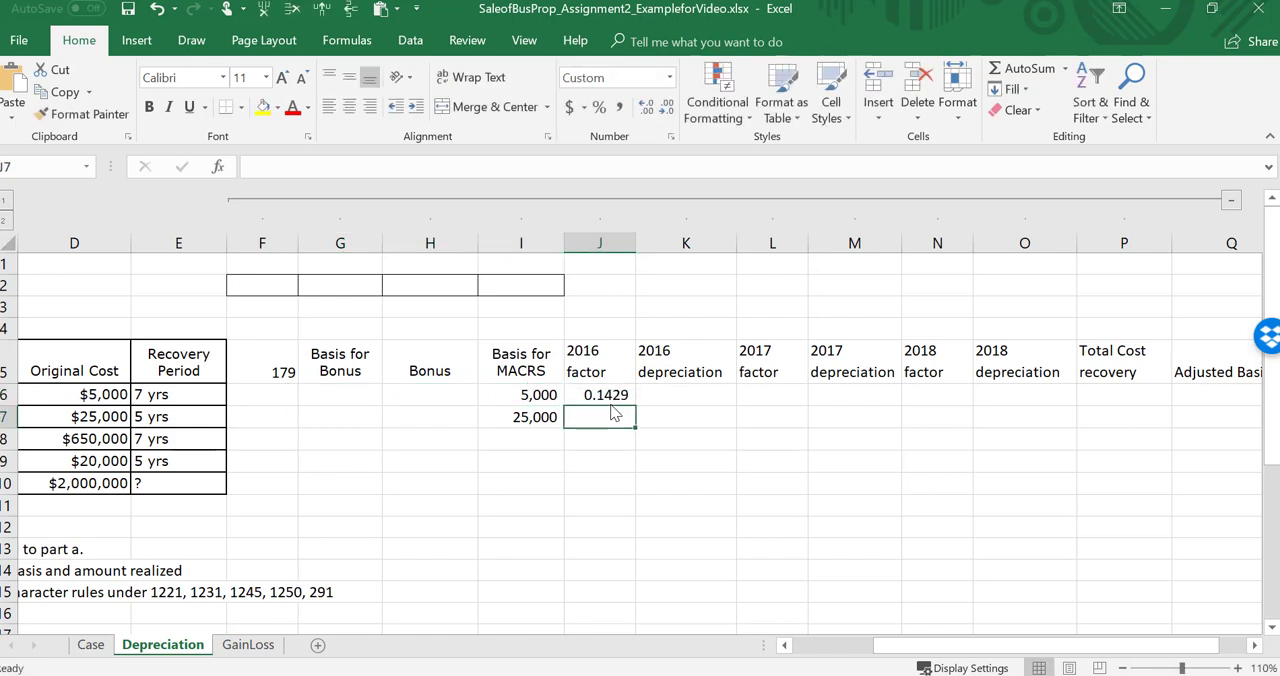
Step: Enter .20 as the equipment's 2016 factor
type(".20")
key("Return")
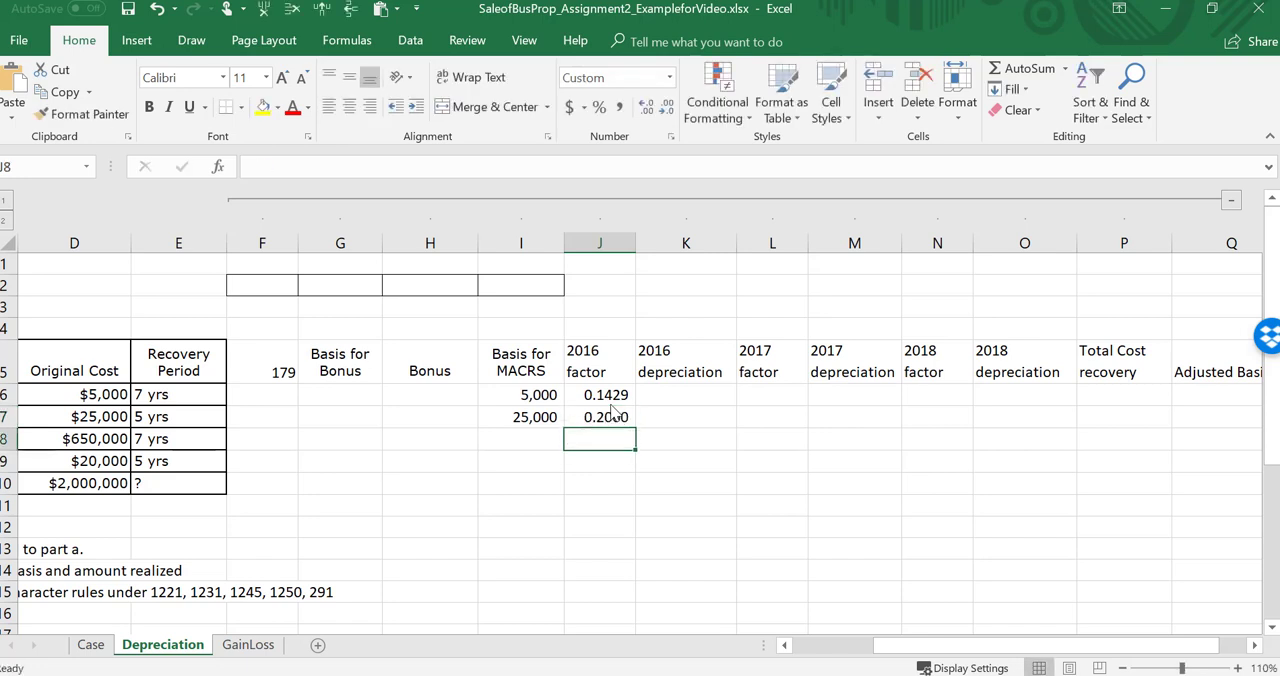
Step: Calculate the furniture's 2016 depreciation with =+I6*J6 and fill the formula down to the equipment row
key("Up")
key("Up")
key("Right")
type("+")
key("Left")
key("Left")
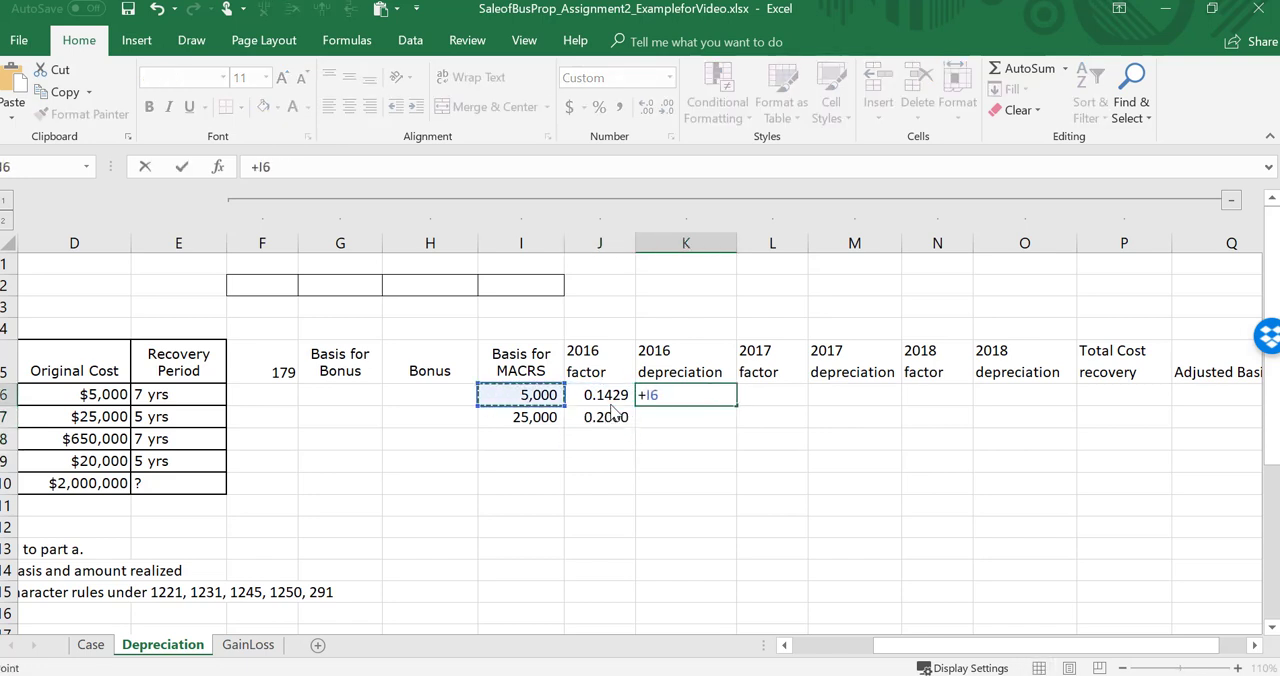
type("*")
key("Left")
key("ctrl+Return")
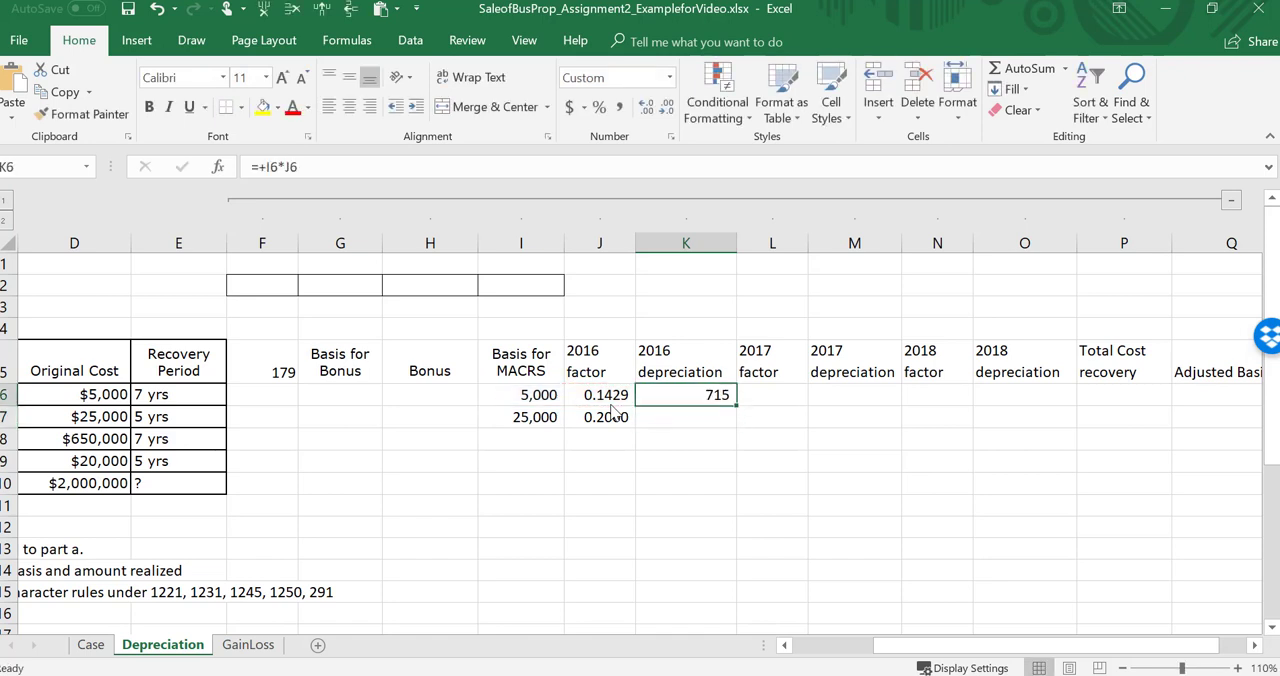
left_click_drag(737, 405, 737, 428)
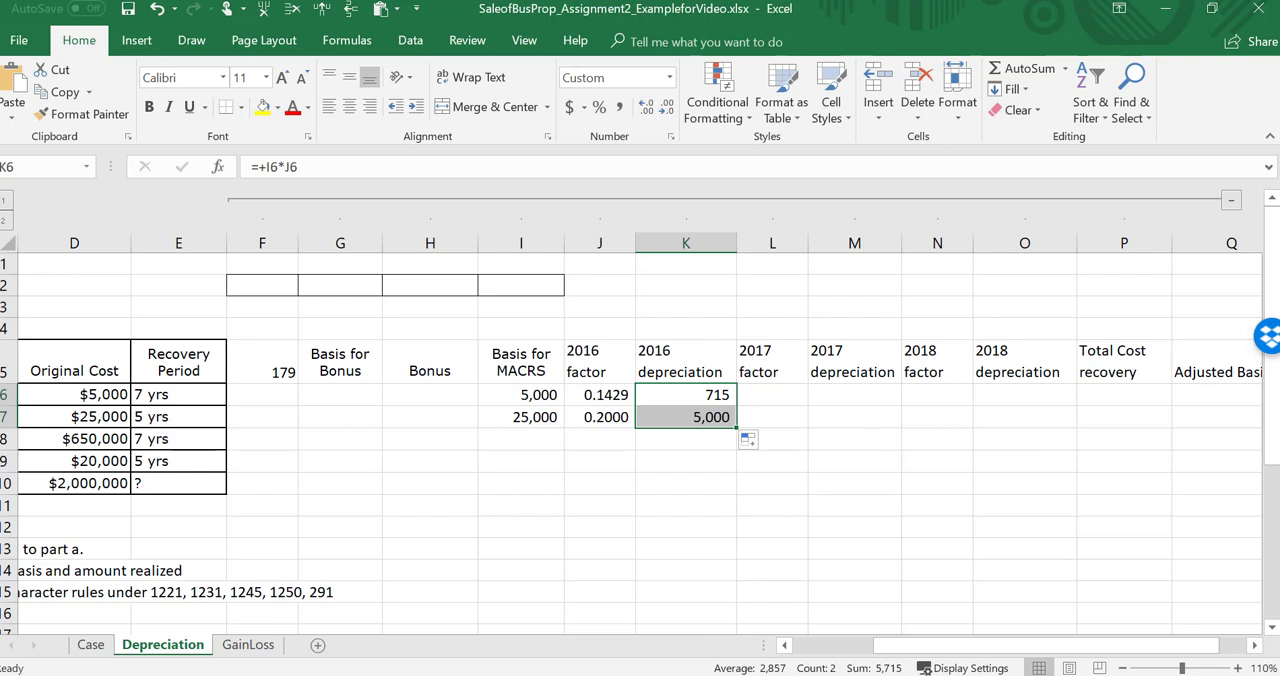
Step: Consult the year 2 rates in Word's TablePack.docx and enter 2017 factors of .2449 for furniture and .32 for equipment in Excel
left_click(595, 630)
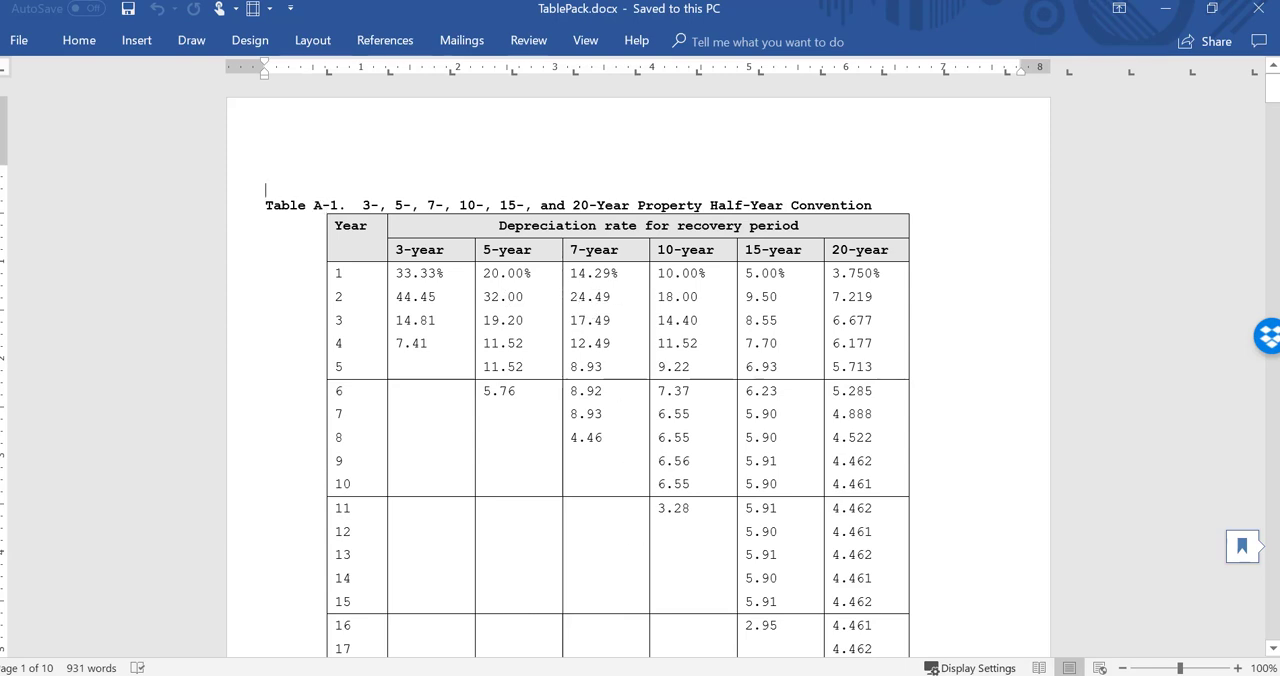
left_click(656, 674)
key("Right")
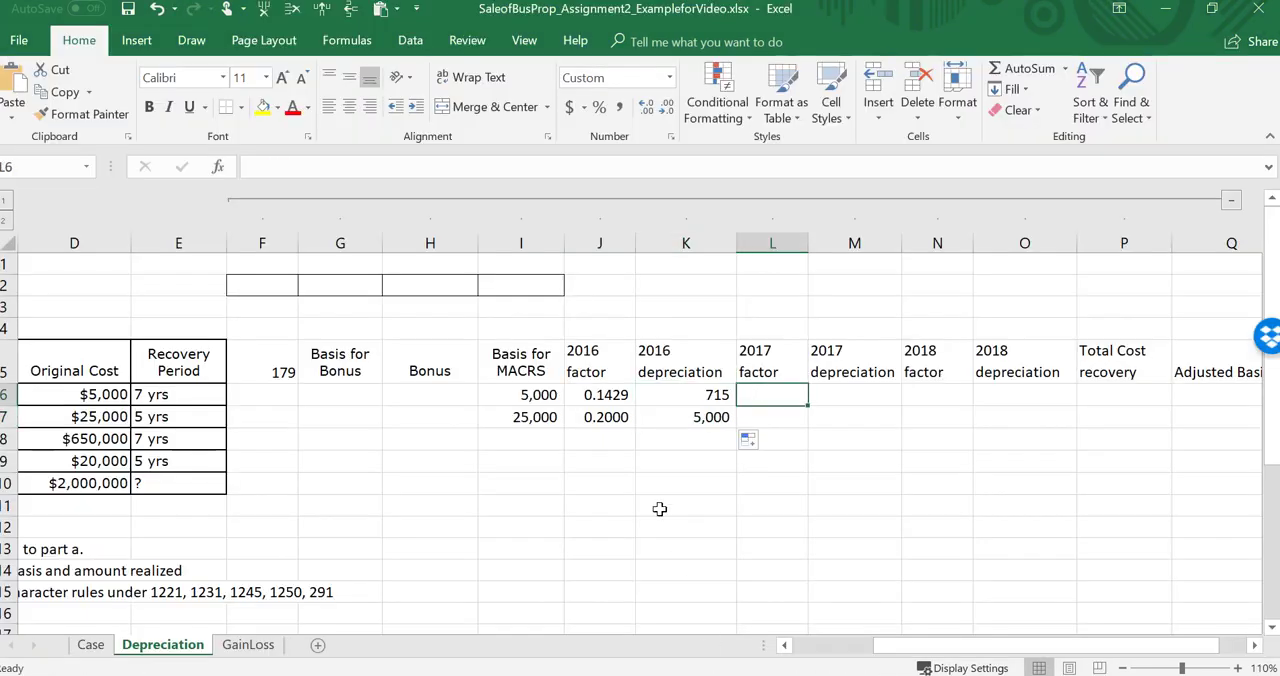
key("Down")
type(".32")
key("Up")
type(".2449")
key("ctrl+Return")
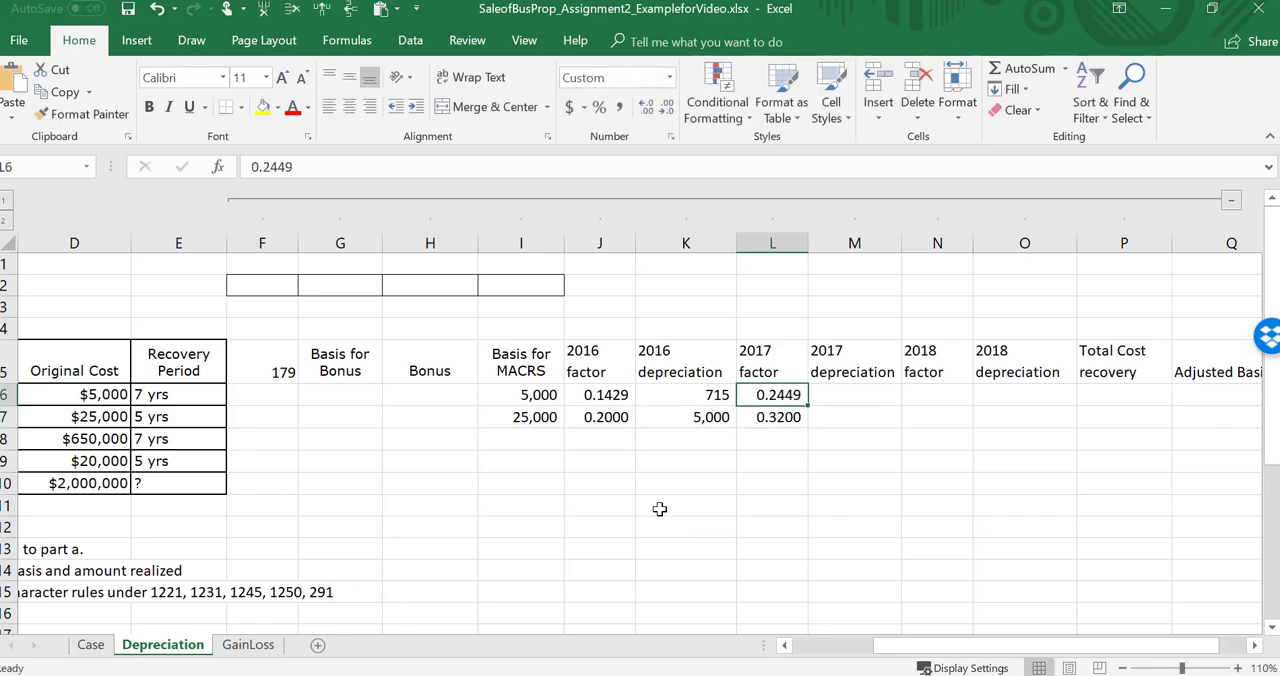
Step: Calculate the furniture's 2017 depreciation with =+L6*I6 and fill the formula down to the equipment row
key("Right")
type("+")
key("Left")
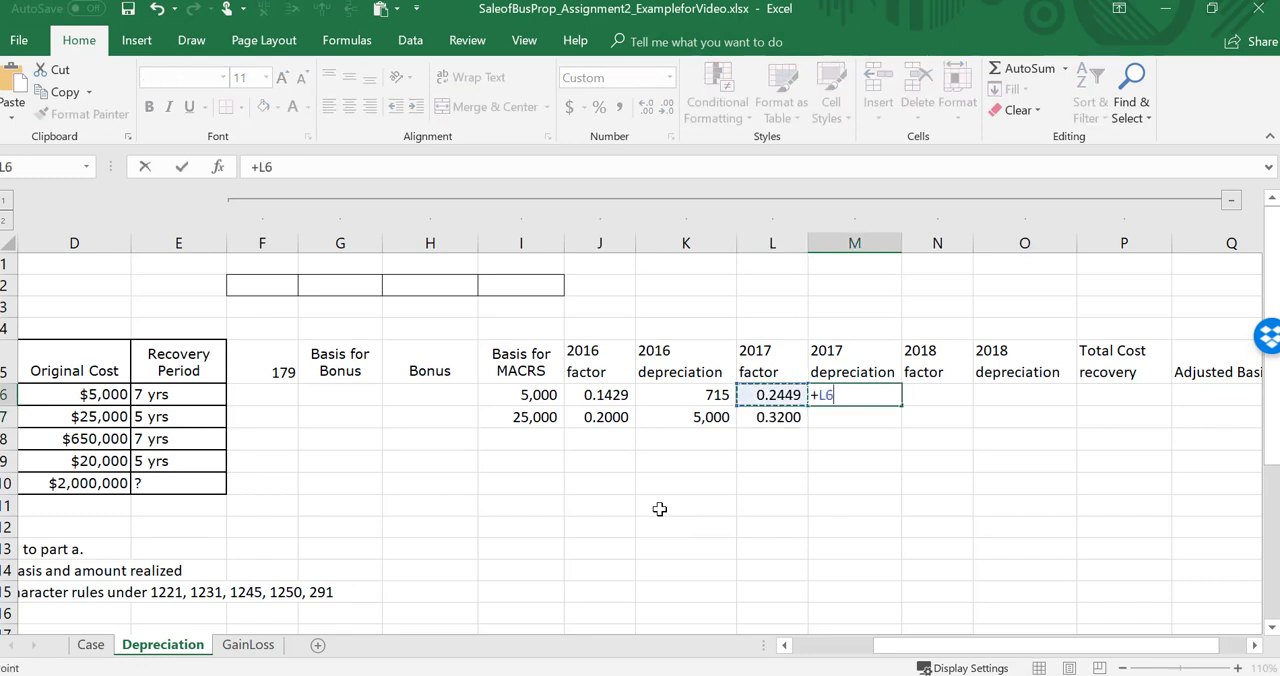
type("*")
key("Left")
key("Left")
key("Left")
key("Left")
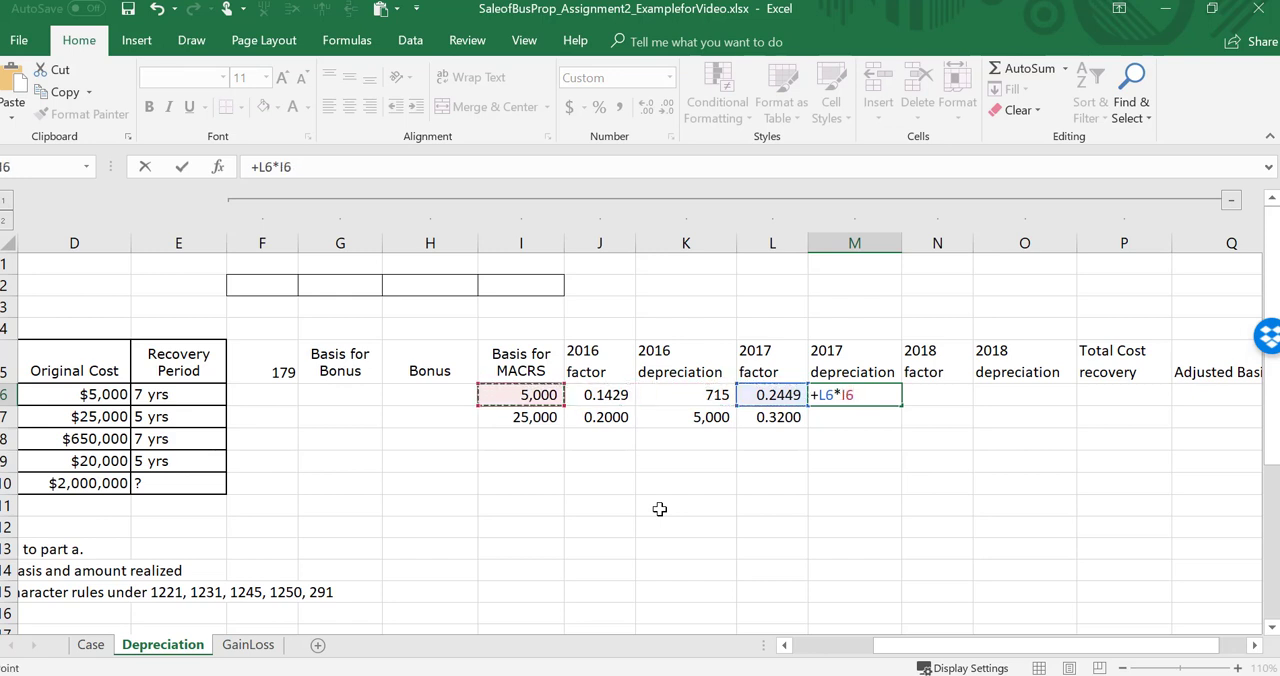
key("Return")
key("Up")
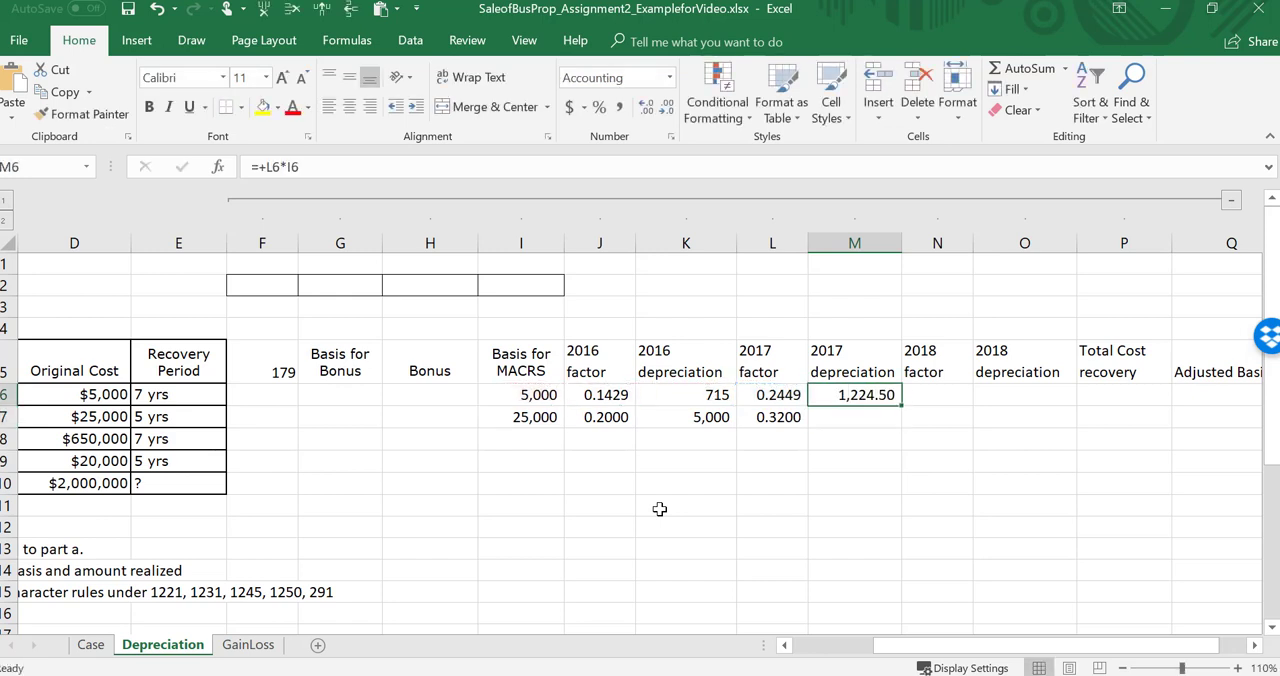
left_click_drag(901, 405, 903, 424)
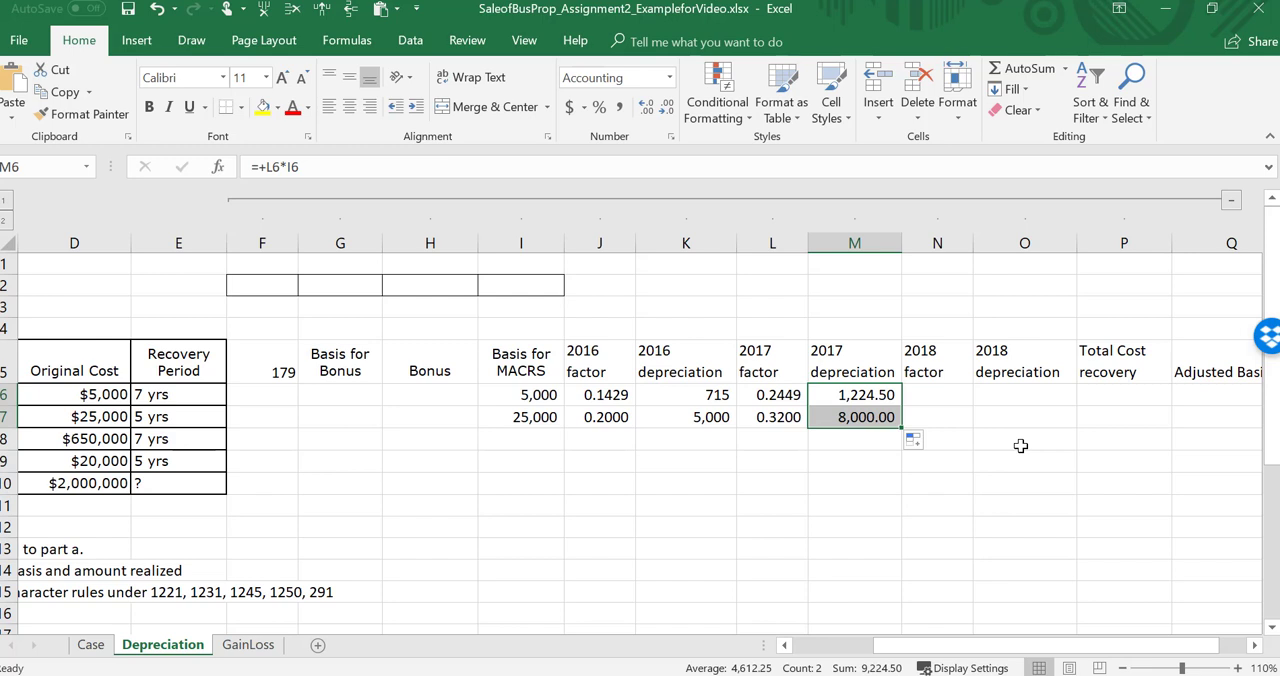
Step: On the Case sheet, compare the furniture and equipment purchases with the equipment sale, and check Table A-1 in Word's TablePack.docx
left_click(91, 645)
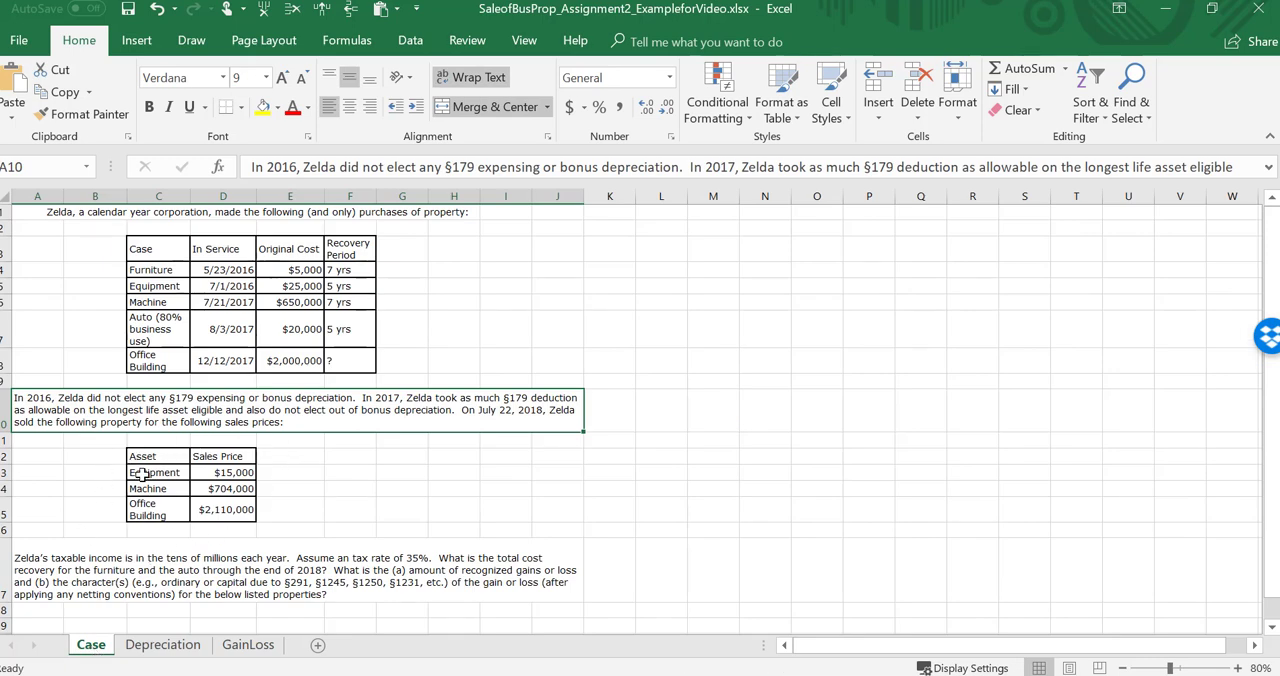
left_click(148, 272)
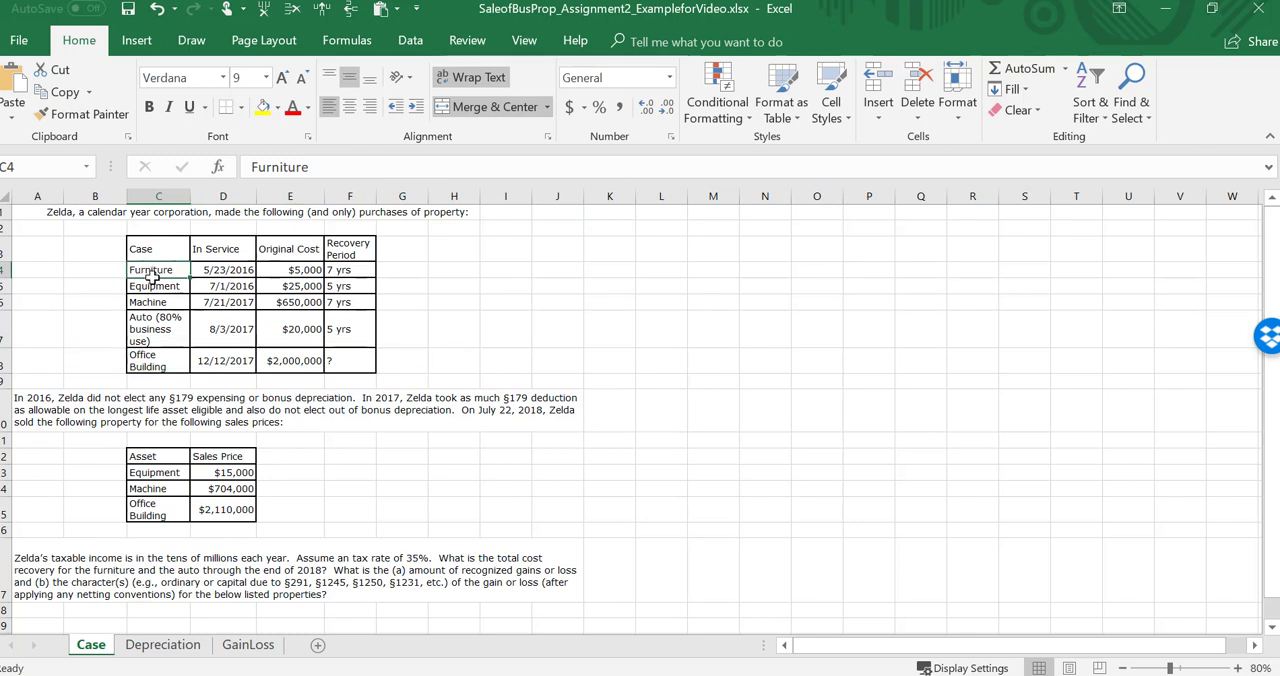
left_click_drag(150, 277, 152, 288)
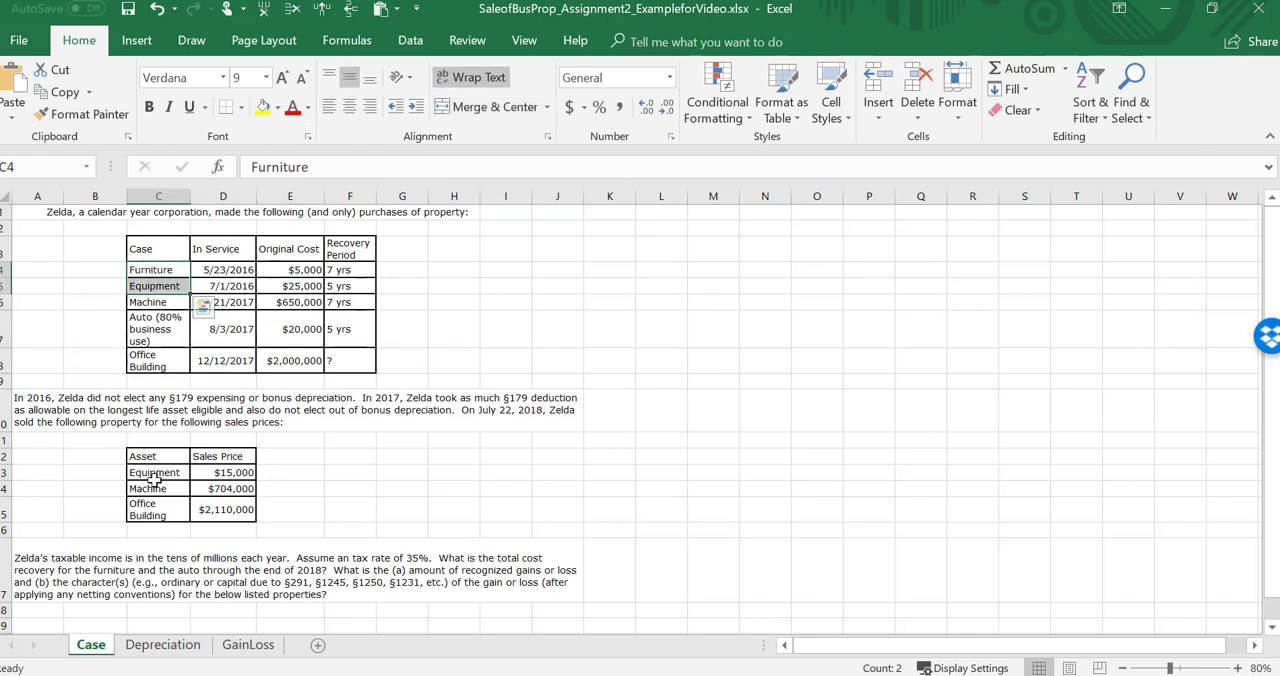
left_click_drag(153, 480, 242, 474)
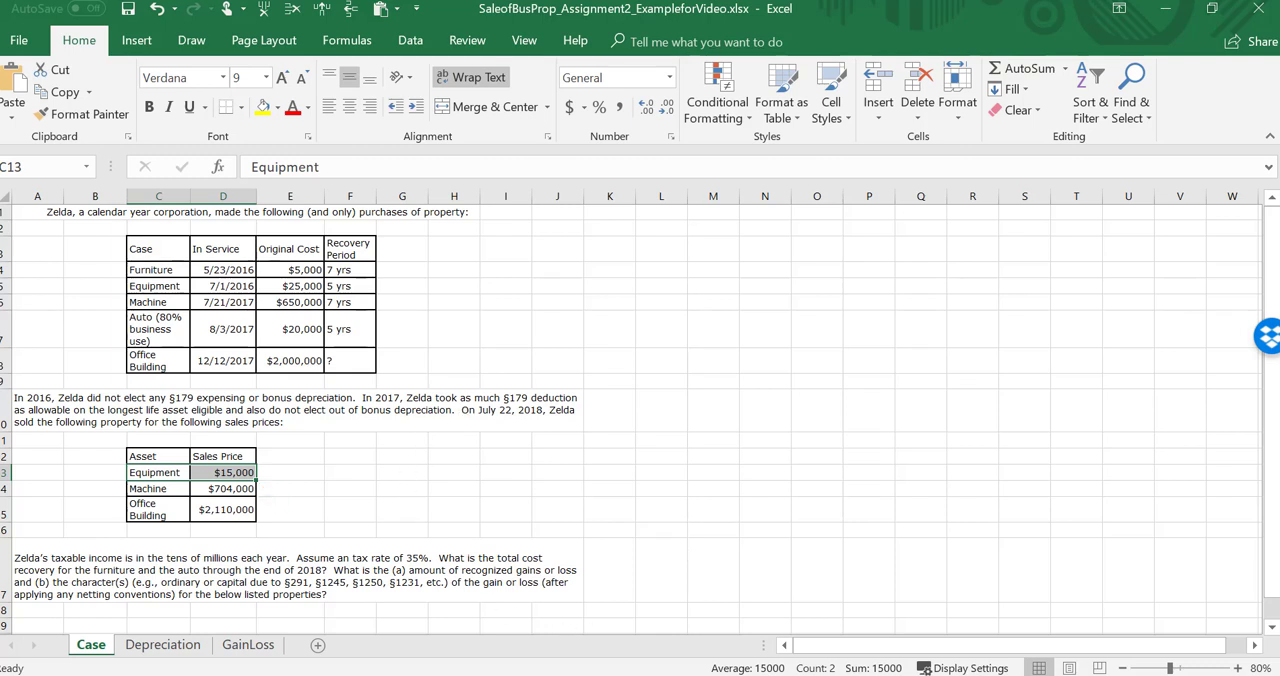
key("alt+Tab")
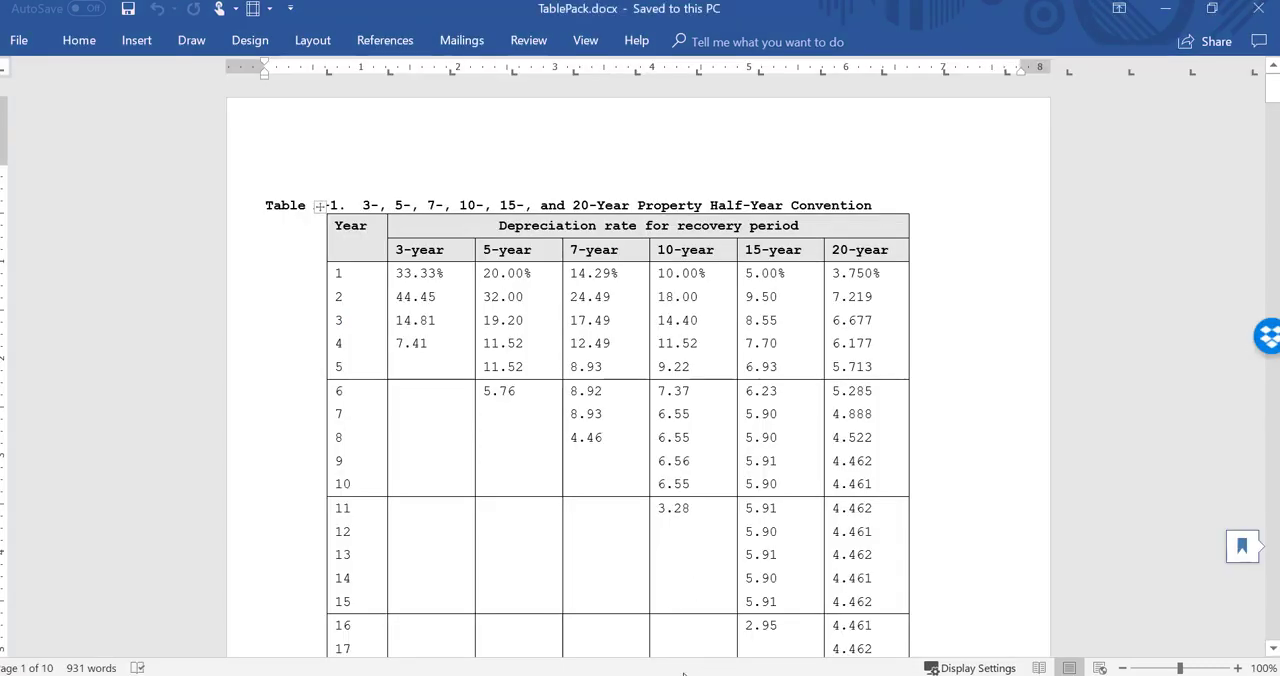
key("alt+Tab")
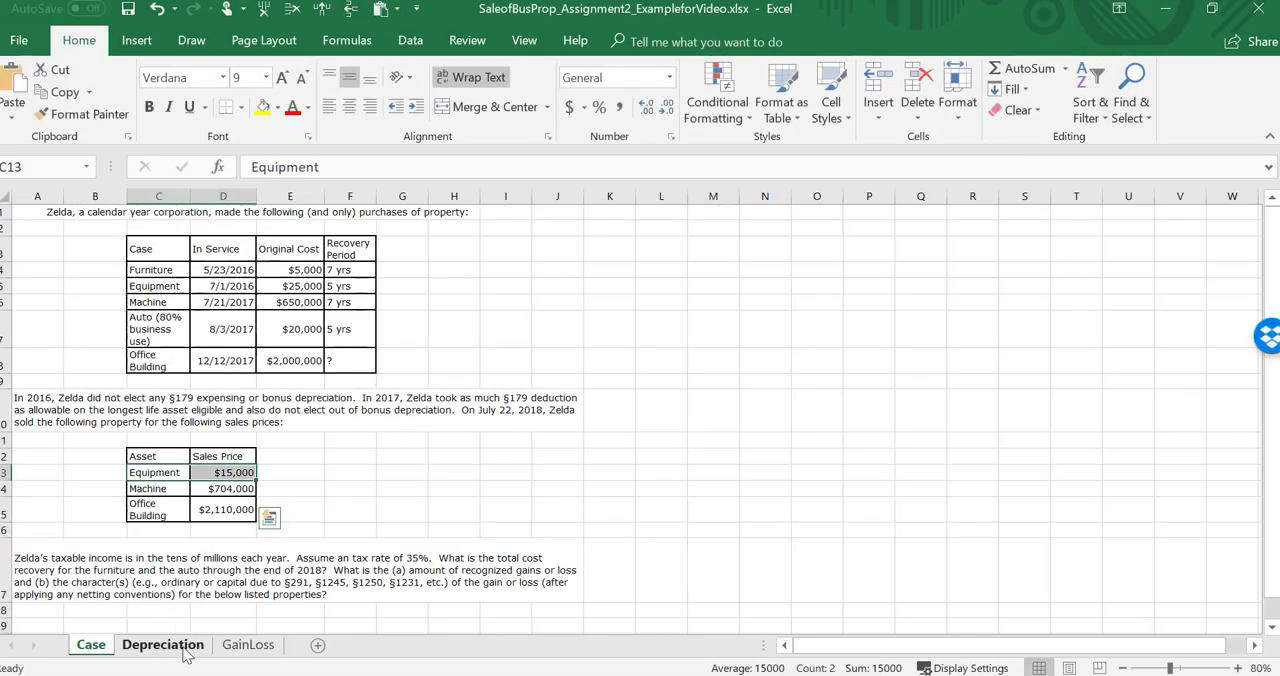
Step: On the Depreciation sheet, examine the furniture row from its property name and in-service date across to the 2018 factor cell
left_click(182, 648)
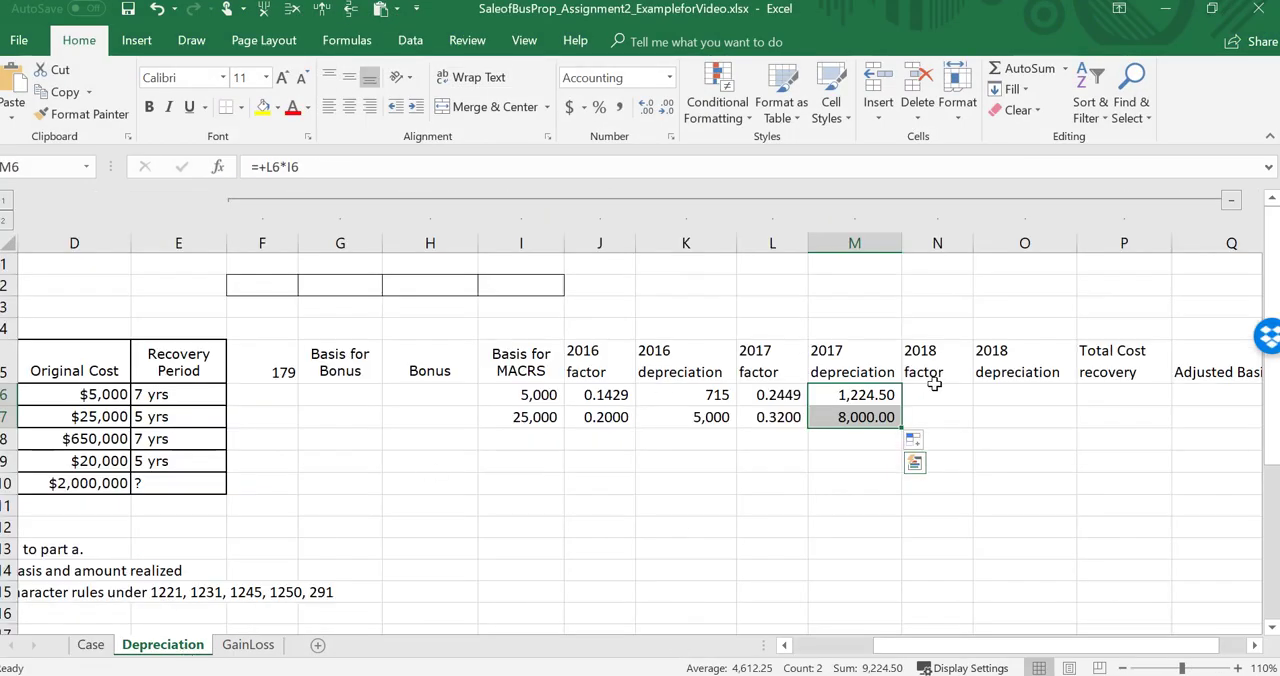
key("Left")
key("Left")
key("Left")
key("Left")
key("Left")
key("Left")
key("Left")
key("Left")
key("Left")
key("Left")
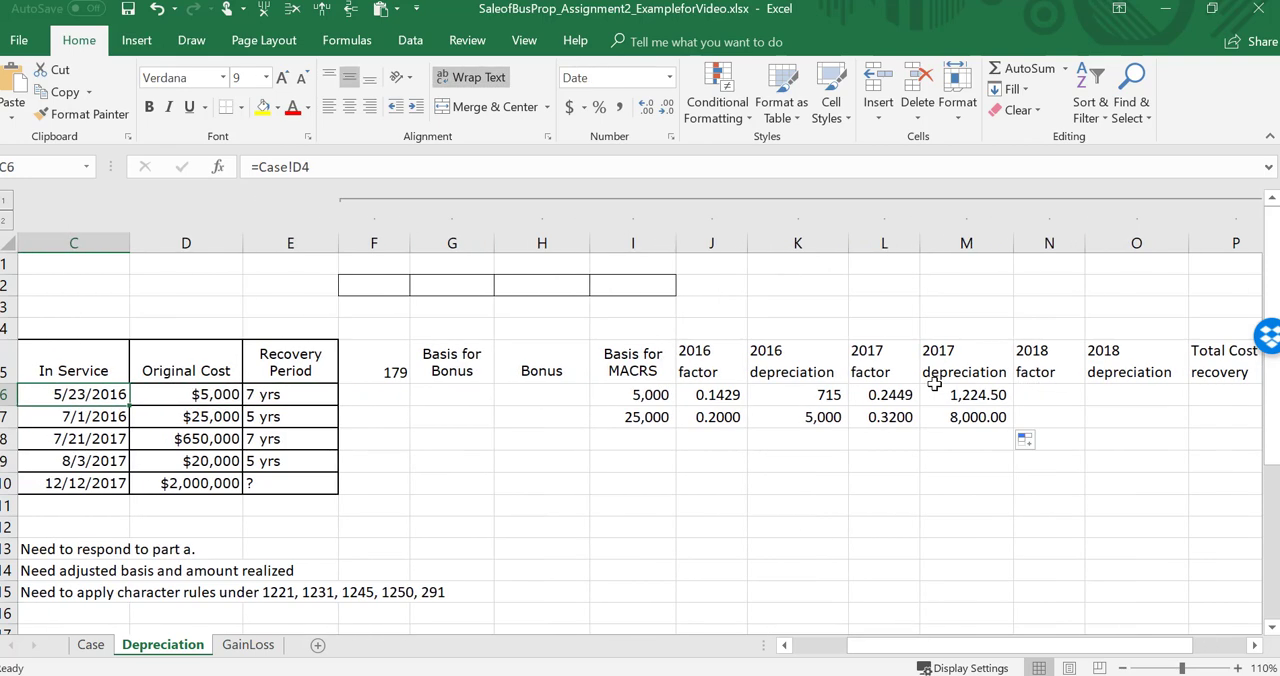
left_click(1123, 668)
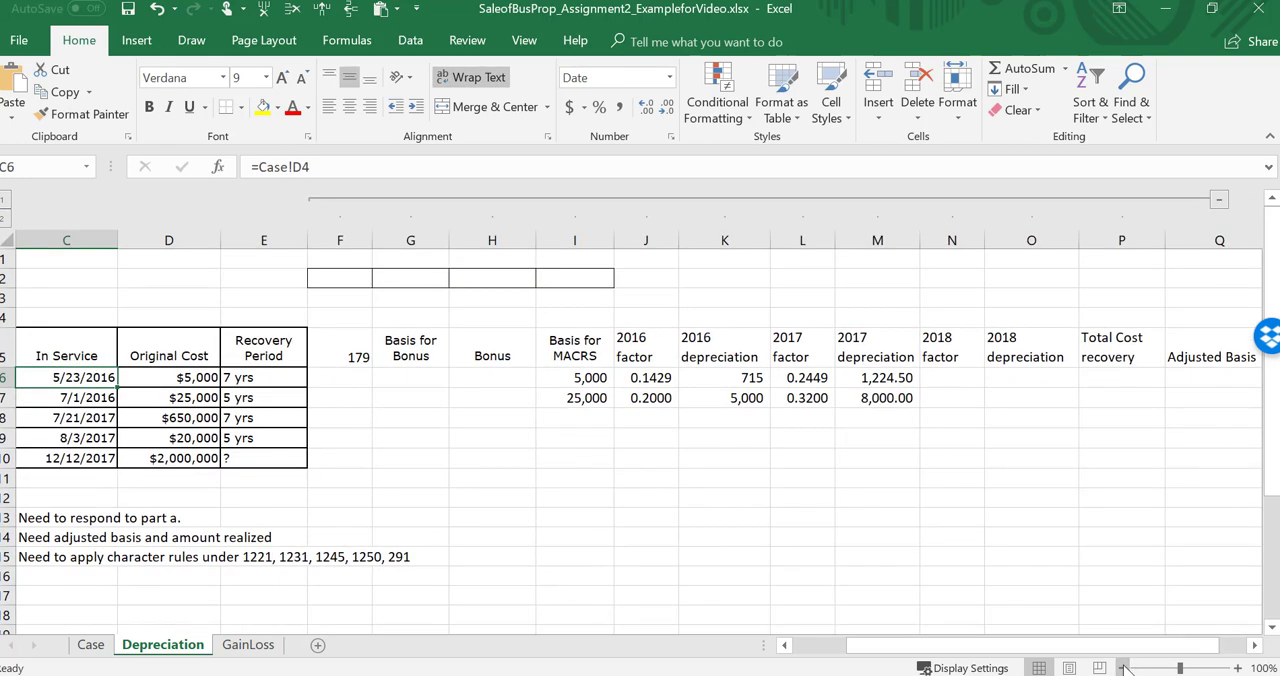
key("Left")
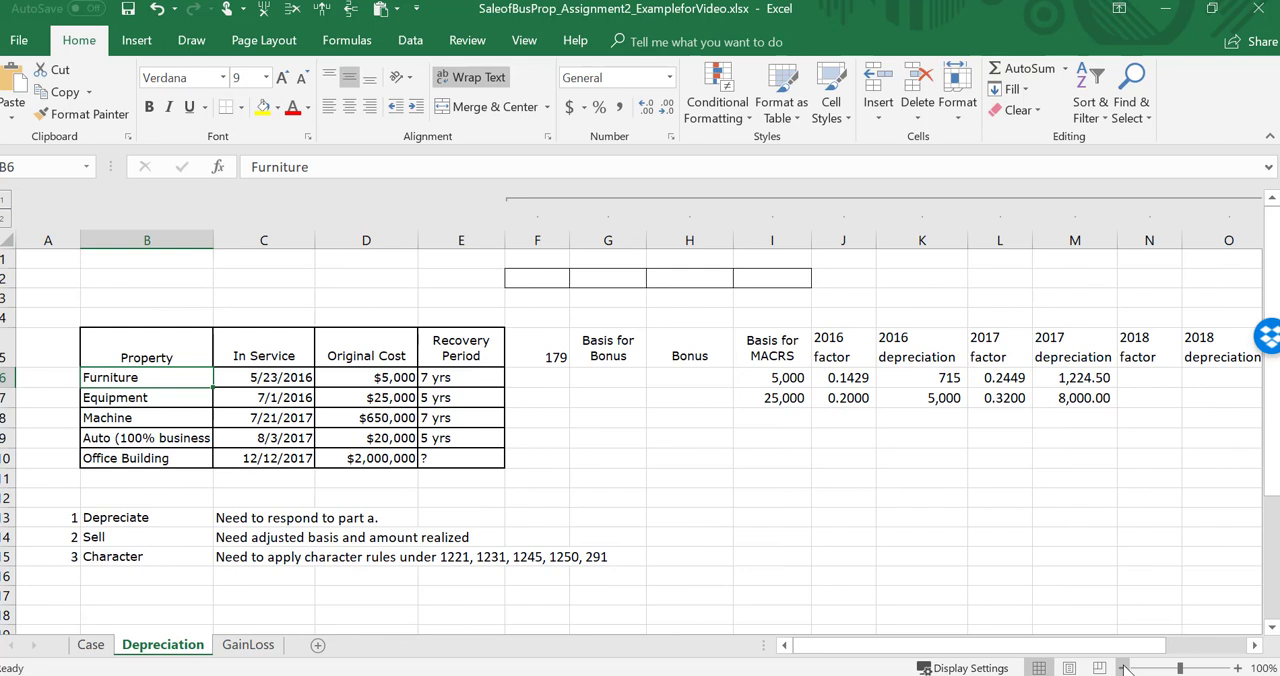
key("Right")
key("Right")
key("Right")
key("Right")
key("Right")
key("Right")
key("Right")
key("Right")
key("Right")
key("Right")
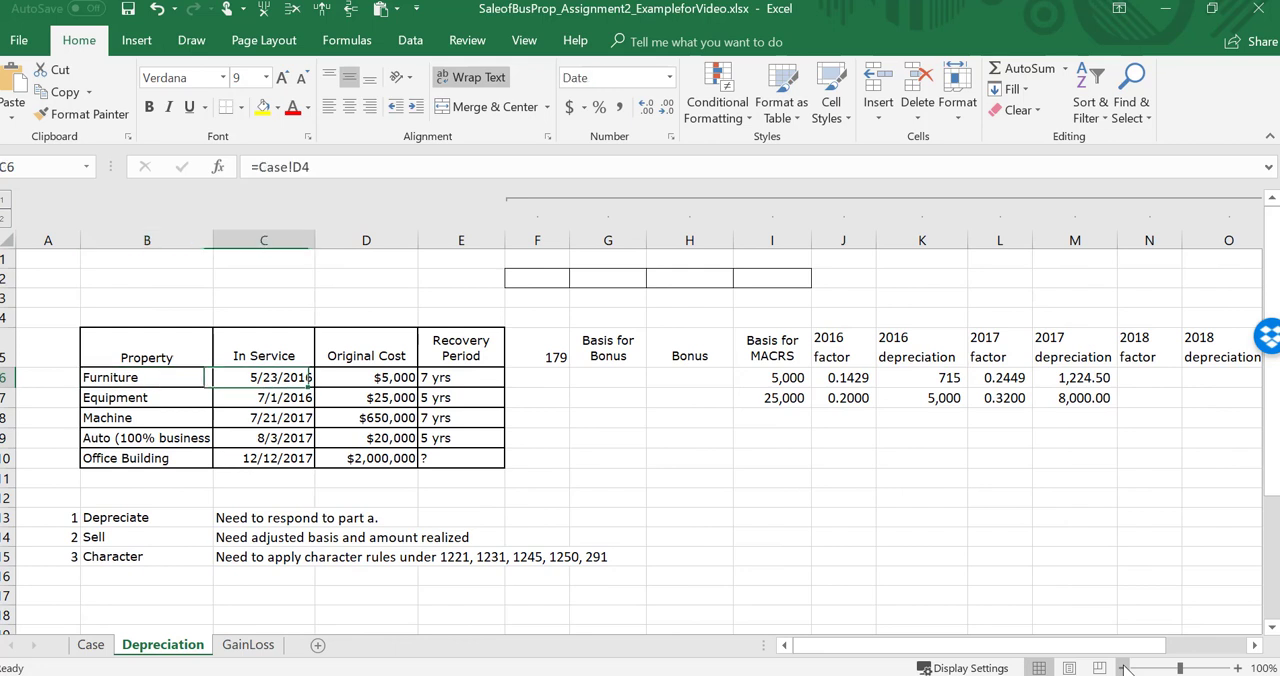
key("Right")
key("Right")
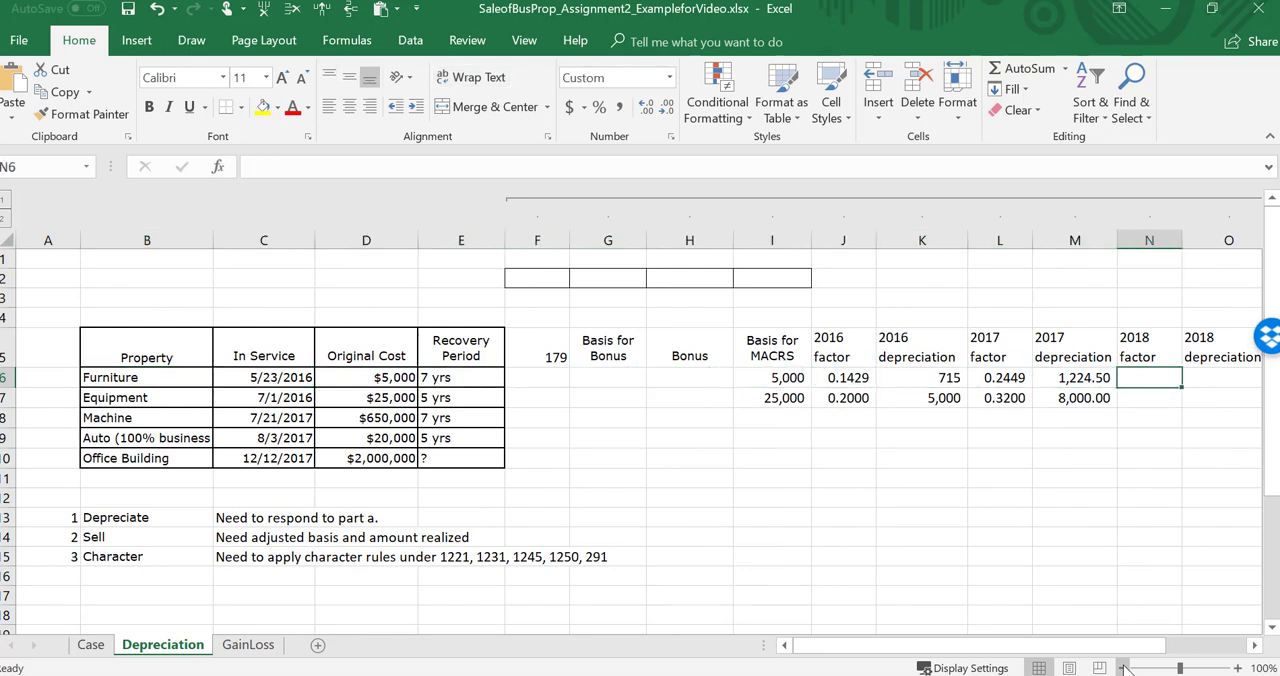
Step: Consult the year 3 rates in Word's TablePack.docx and enter 2018 factors of .192 for equipment and .1749 for furniture in Excel
mouse_move(620, 672)
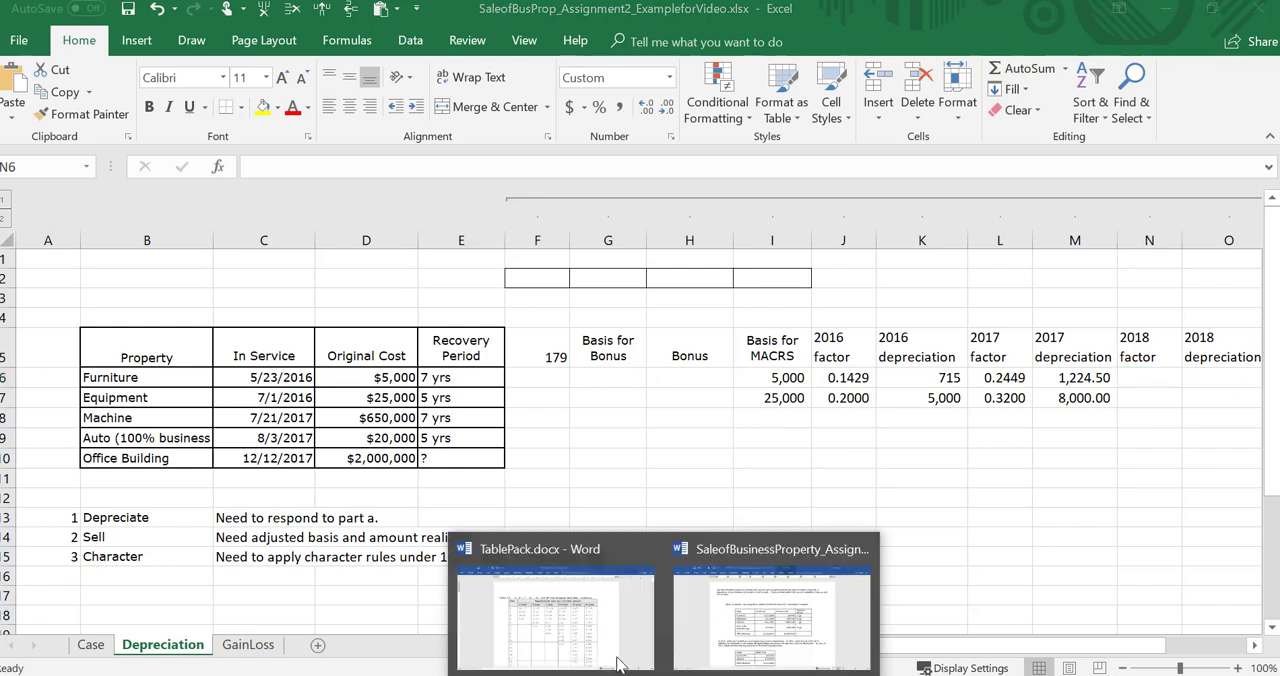
left_click(585, 640)
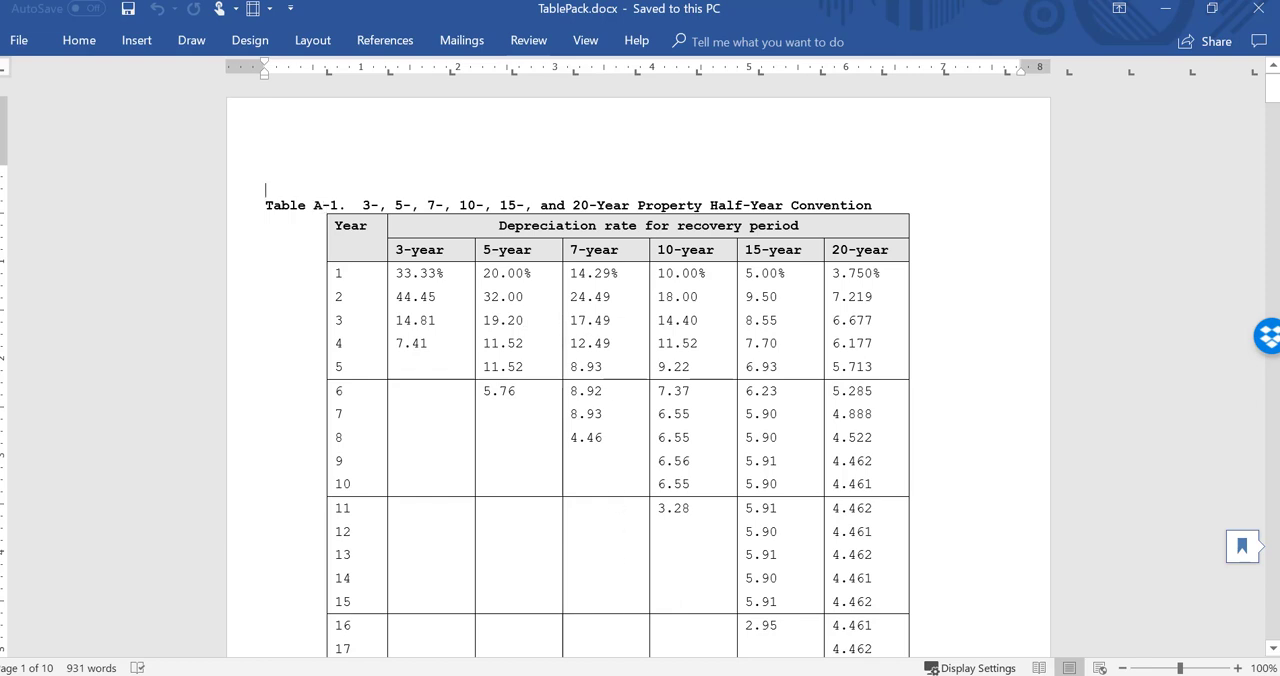
key("alt+Tab")
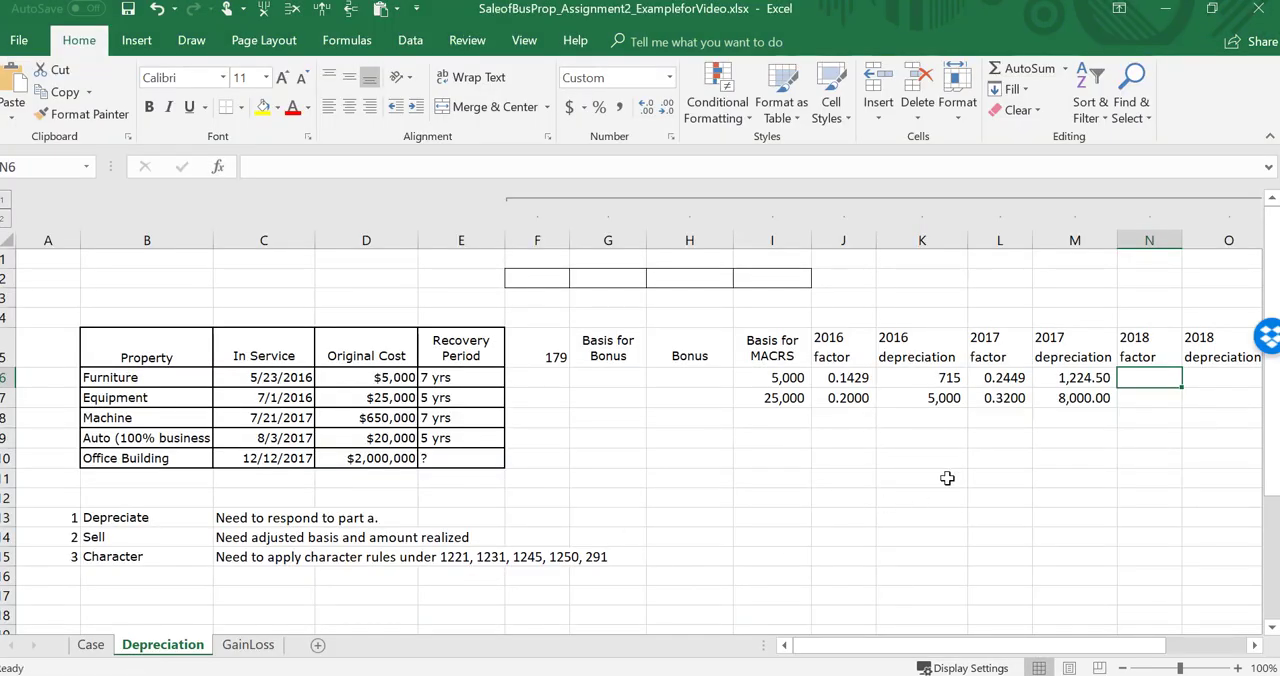
key("Down")
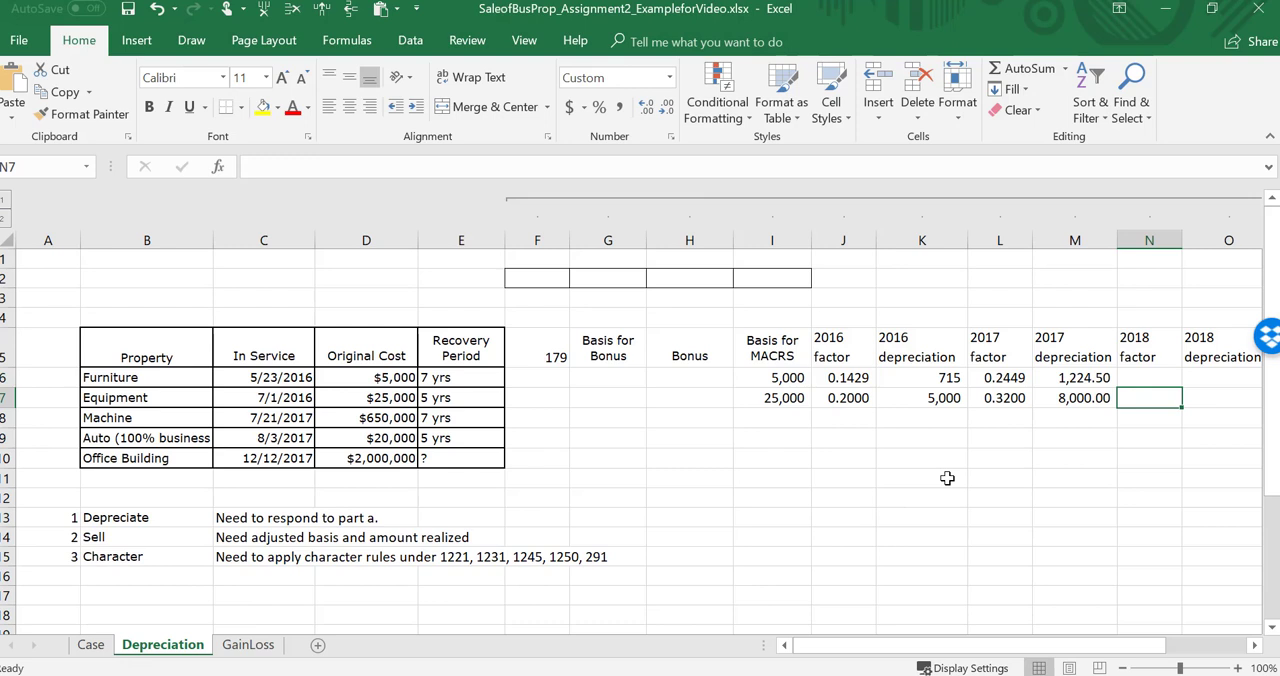
type(".192")
key("Return")
key("Up")
key("Up")
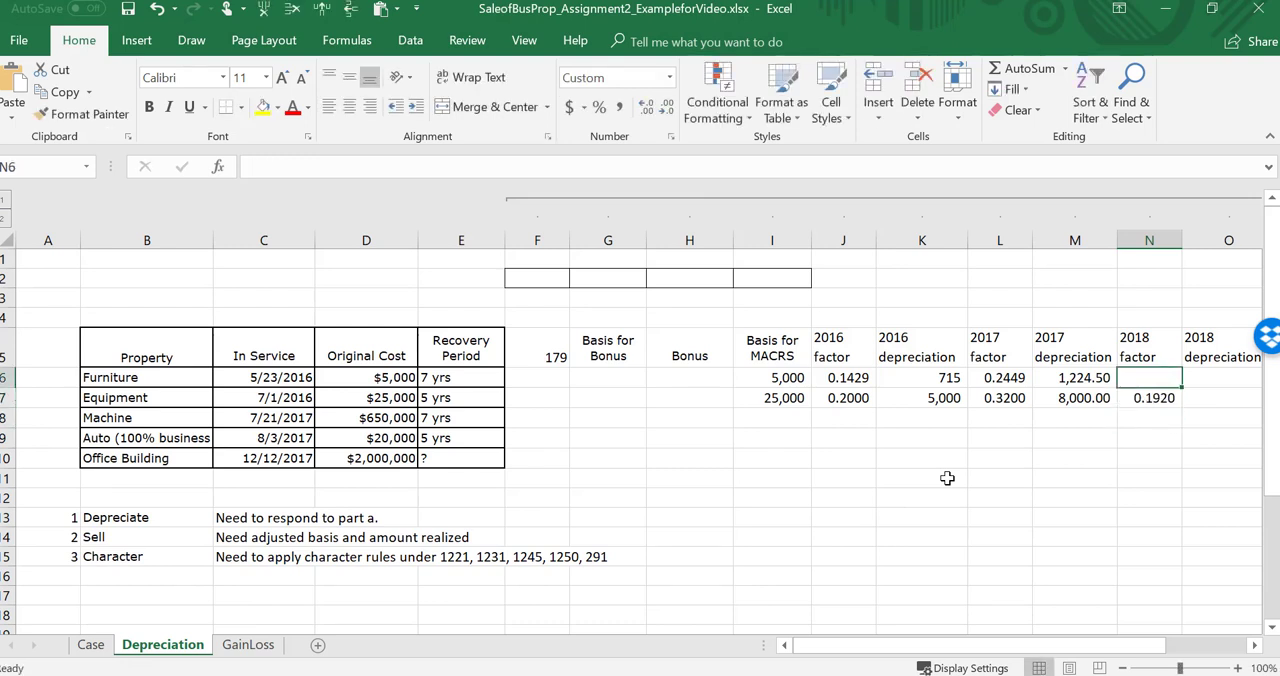
type(".1749")
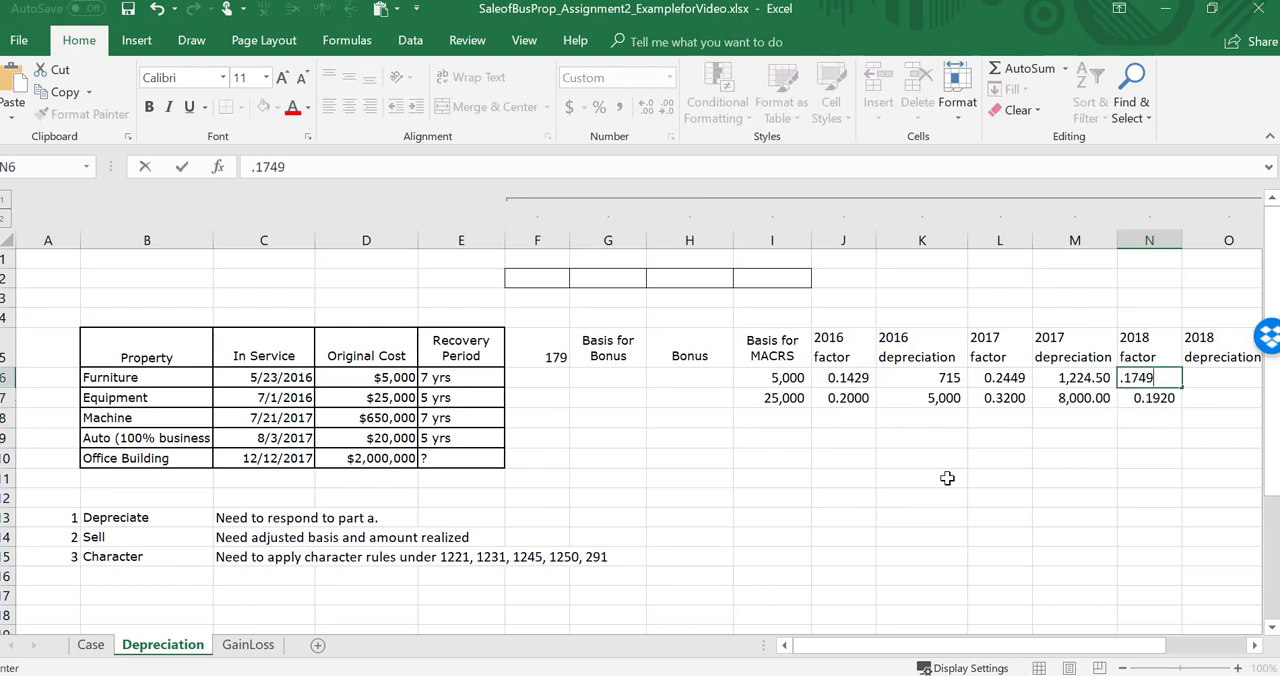
key("Return")
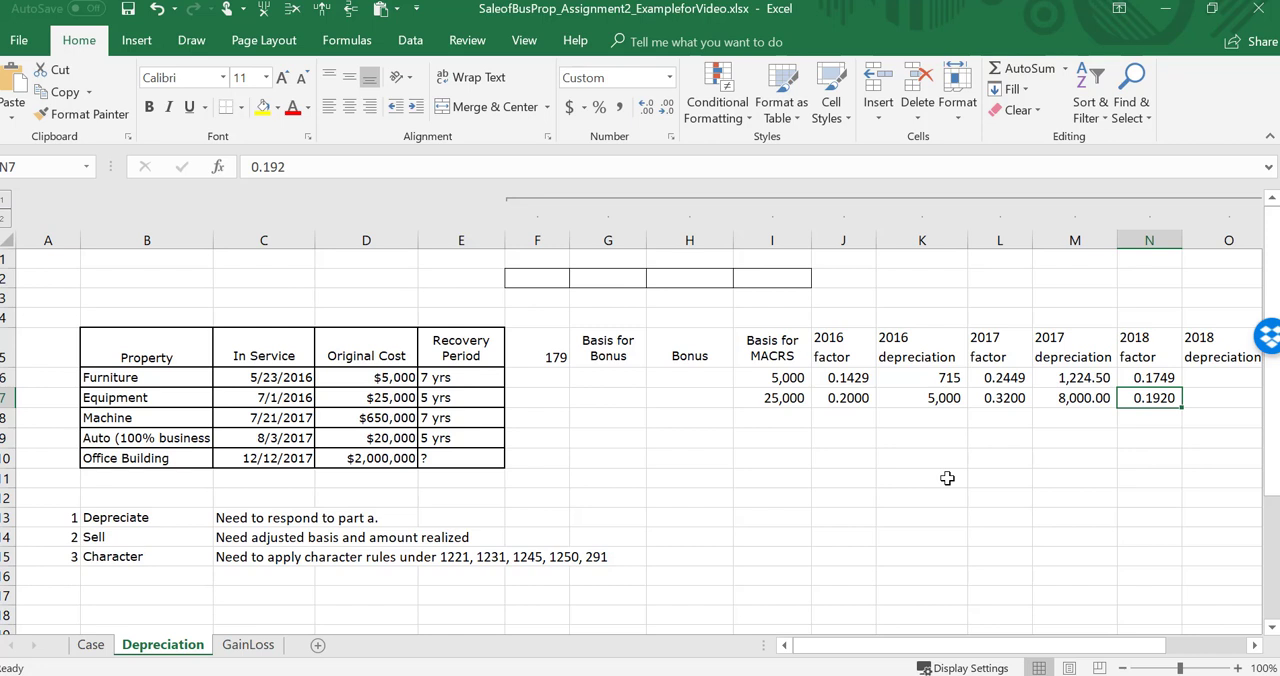
Step: Halve the equipment's 2018 factor by turning it into the formula =0.192*.5
key("Left")
key("Left")
key("Left")
key("Left")
key("Left")
key("Left")
key("Left")
key("Left")
key("Left")
key("Left")
key("Left")
key("Left")
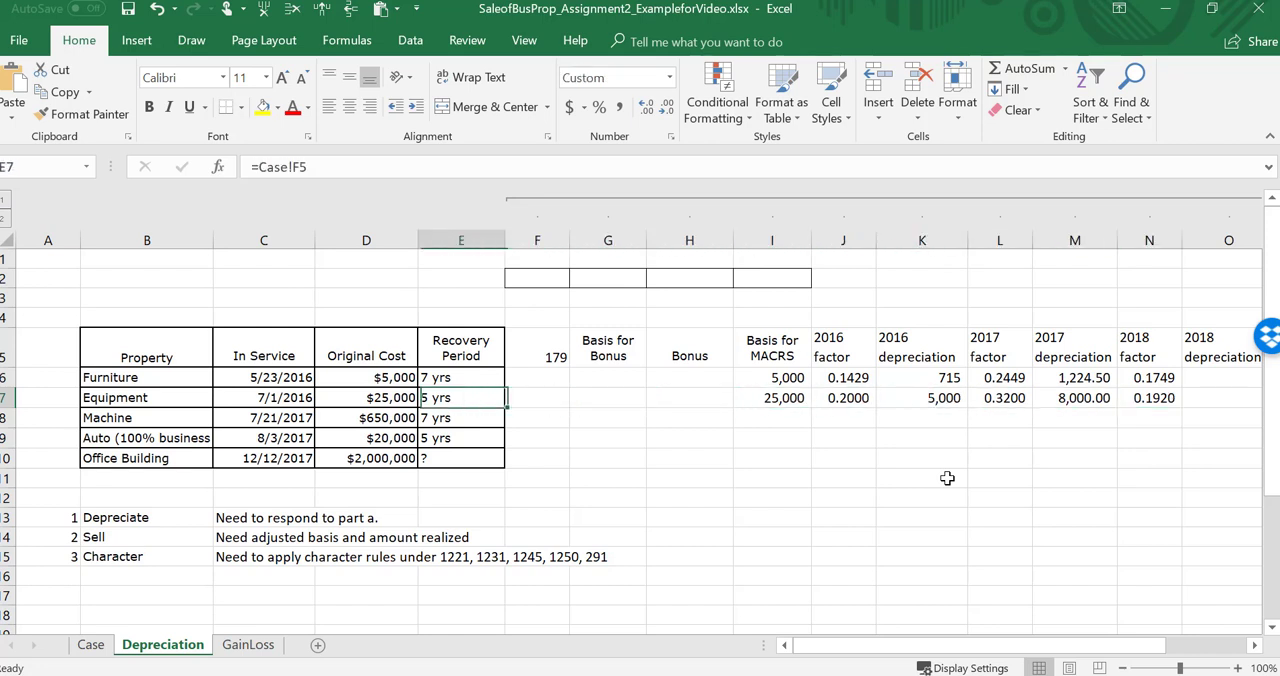
key("Right")
key("Right")
key("Right")
key("Right")
key("Right")
key("Right")
key("Right")
key("Right")
key("Right")
key("Right")
key("Right")
key("Right")
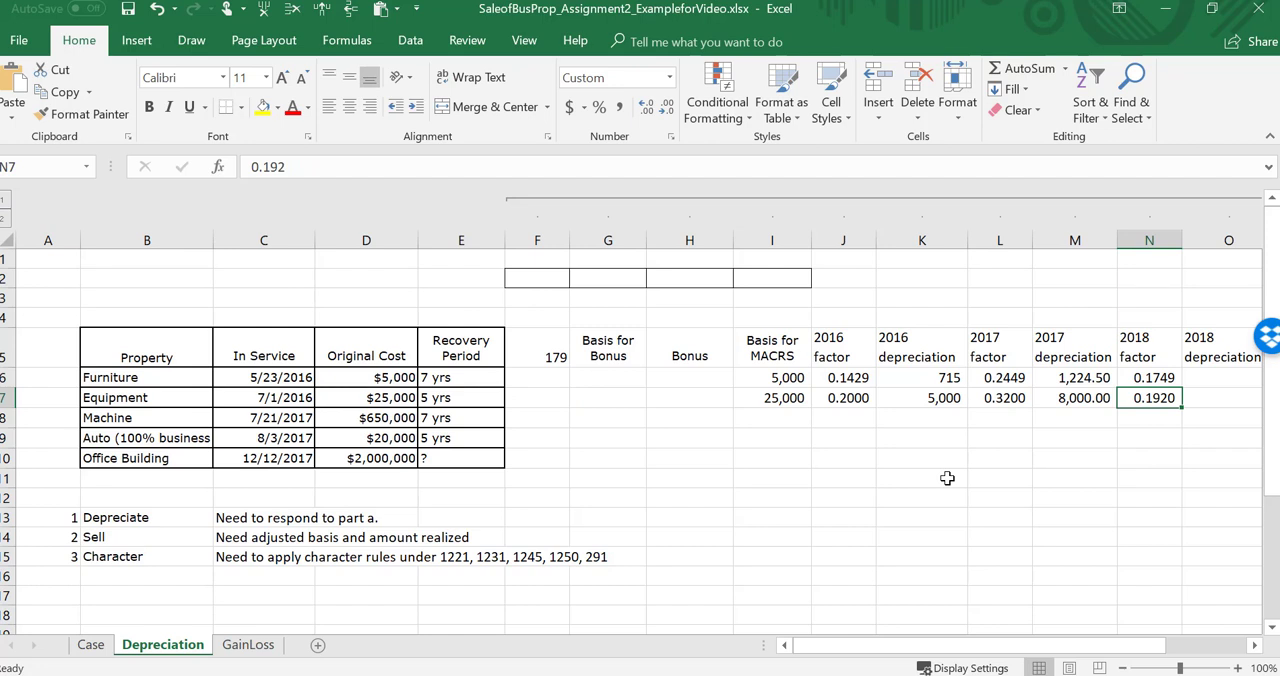
key("F2")
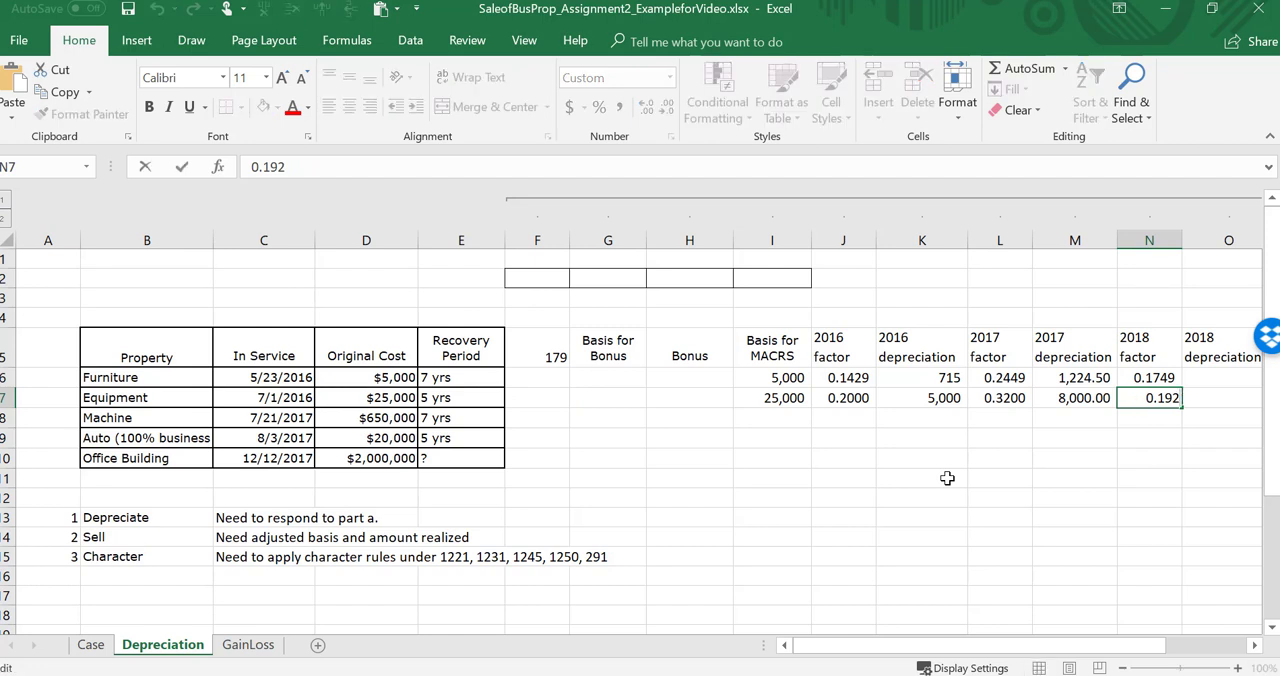
type("*.5")
key("Return")
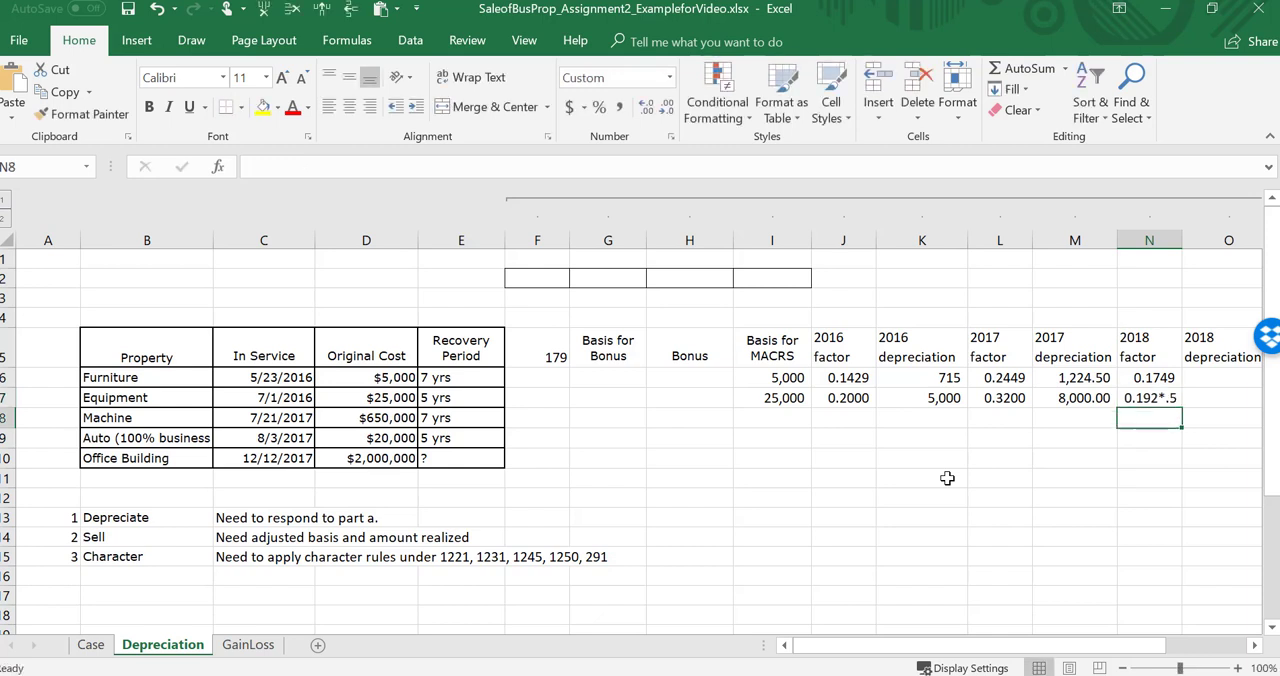
key("Up")
key("F2")
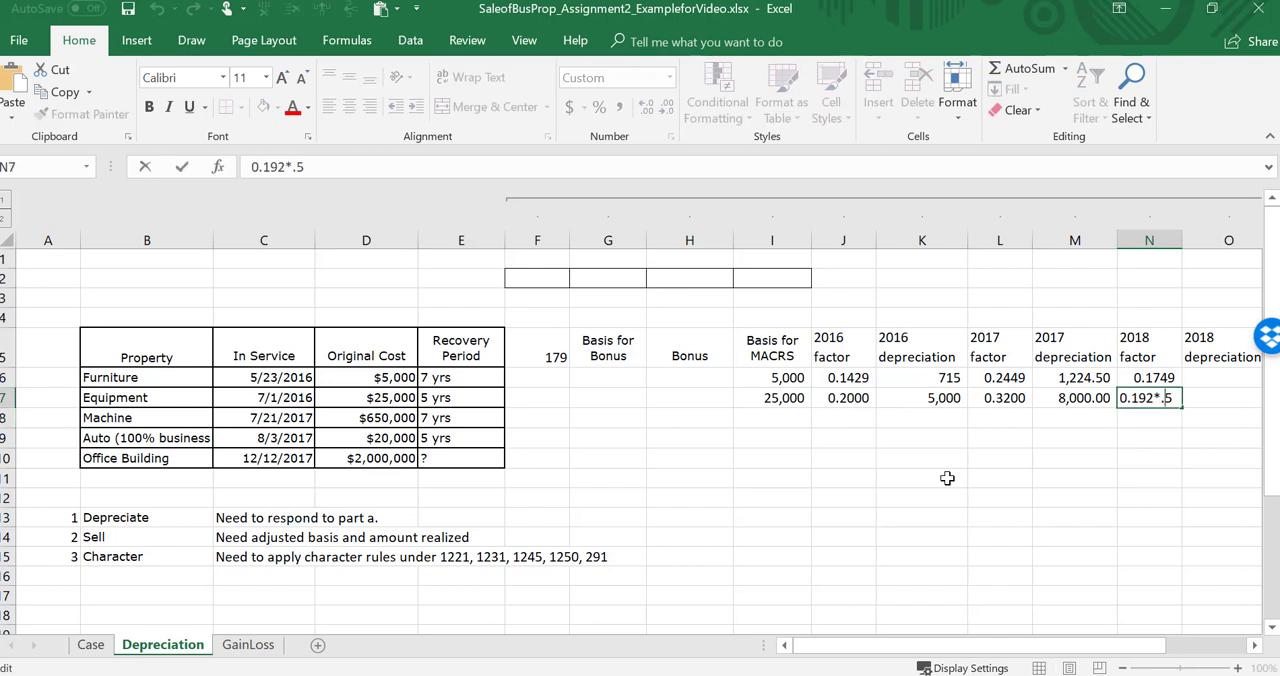
key("Home")
type("=")
key("Return")
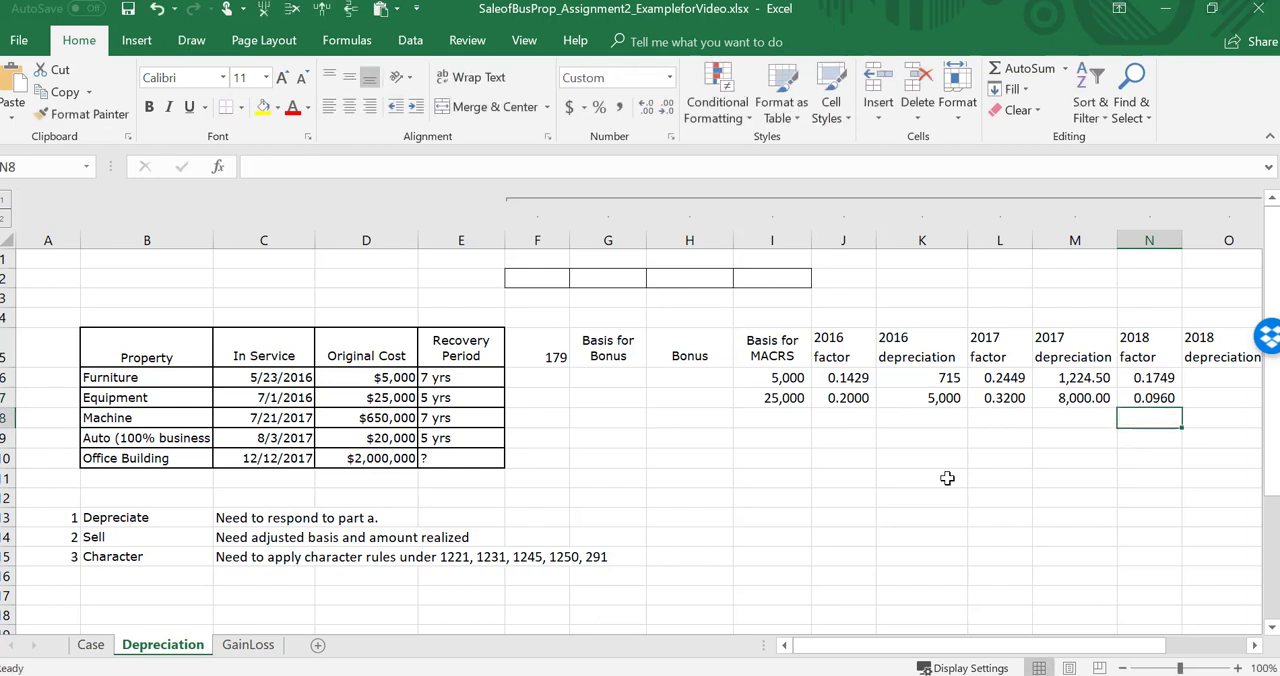
Step: Calculate the furniture's 2018 depreciation with +N6*I6 and fill the formula down to the equipment row
key("Up")
key("Up")
key("Right")
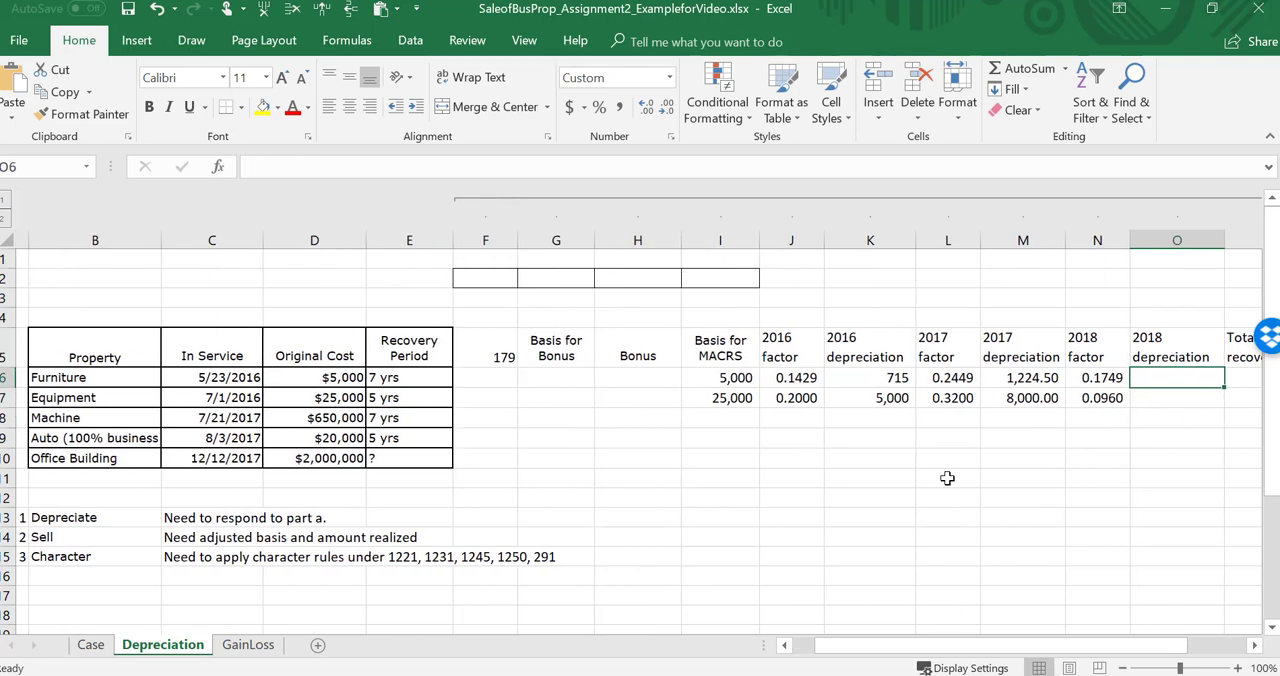
type("+")
key("Left")
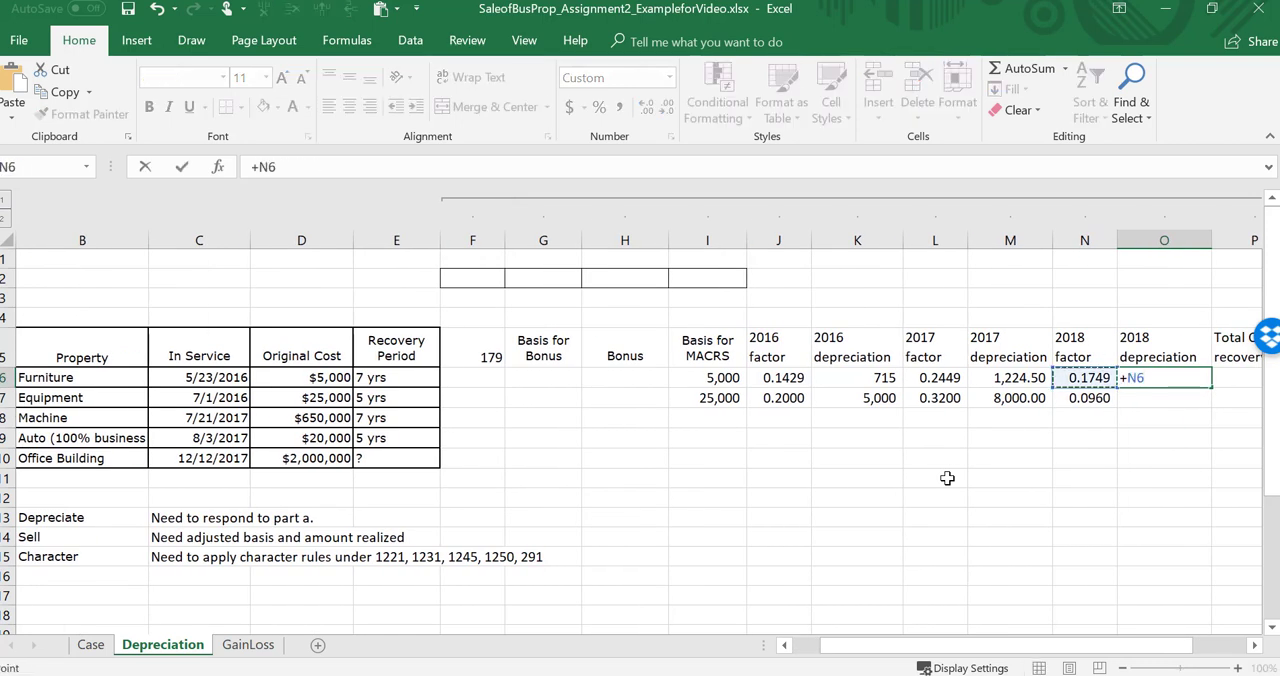
type("*")
key("Left")
key("Left")
key("Left")
key("Left")
key("Left")
key("Left")
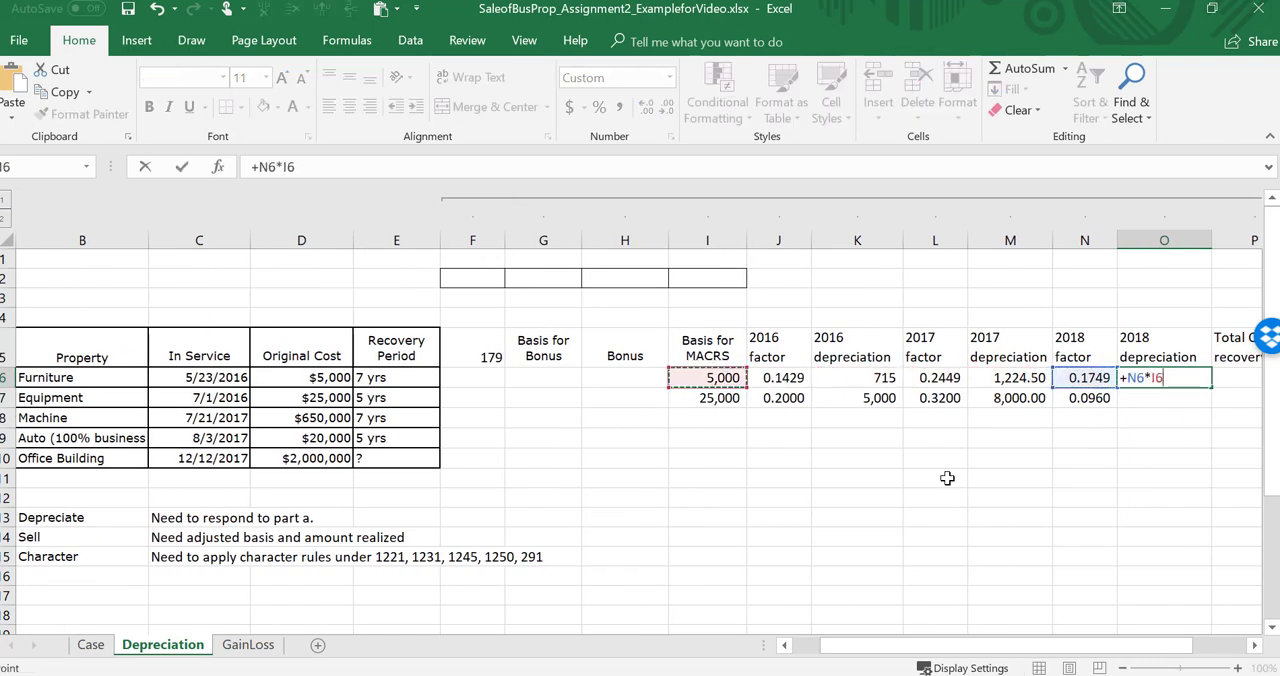
key("Return")
key("Up")
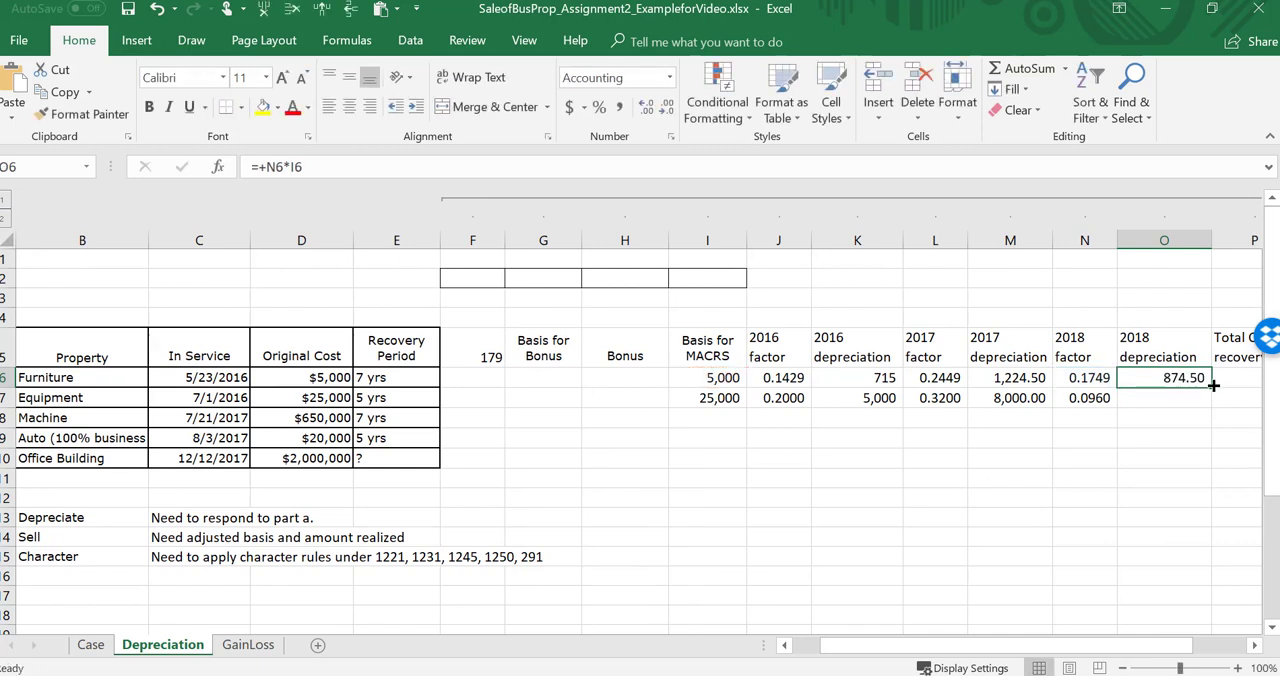
left_click_drag(1211, 386, 1215, 408)
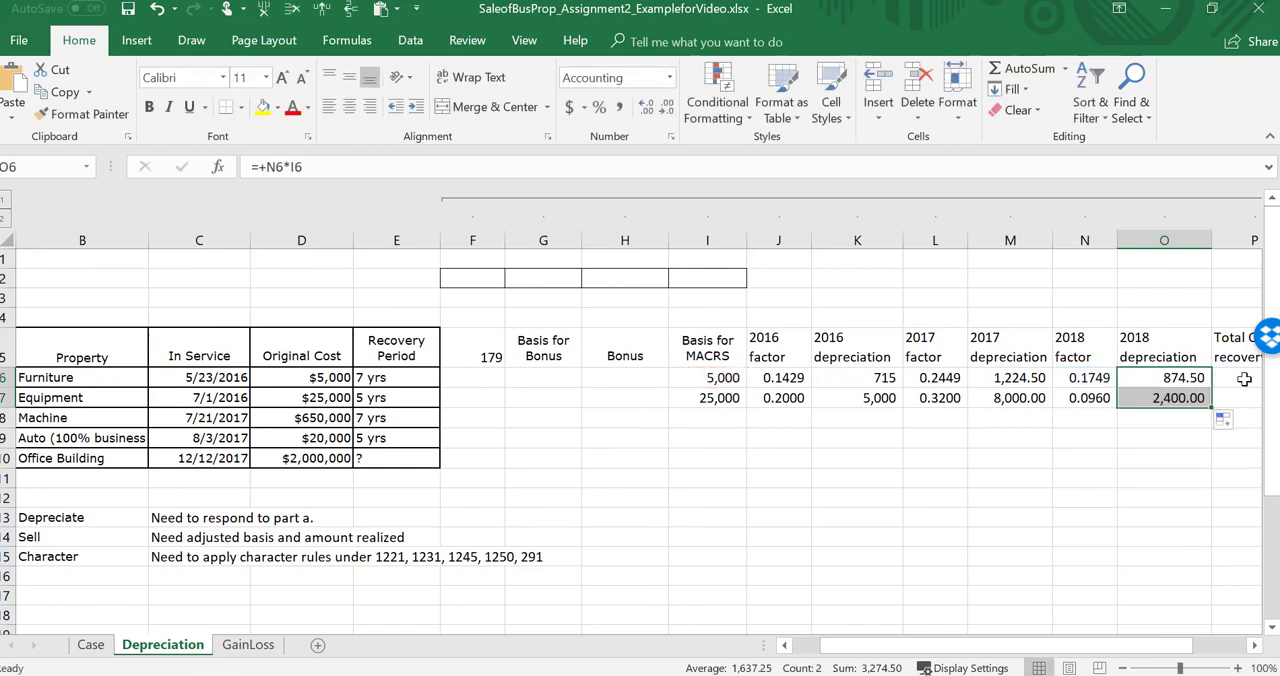
Step: Calculate the furniture's total cost recovery with =K6+M6+O6 and fill the formula down to the equipment row
key("Right")
key("Right")
key("Left")
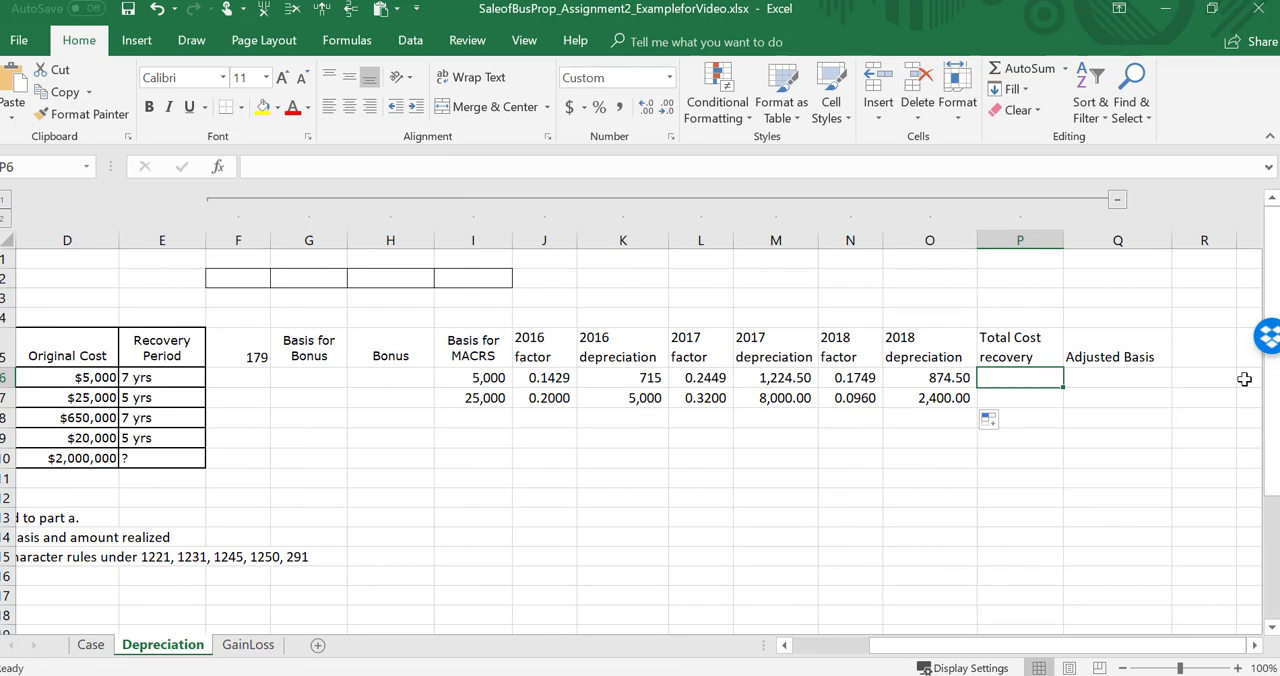
type("=")
key("Left")
key("Left")
key("Left")
key("Left")
key("Left")
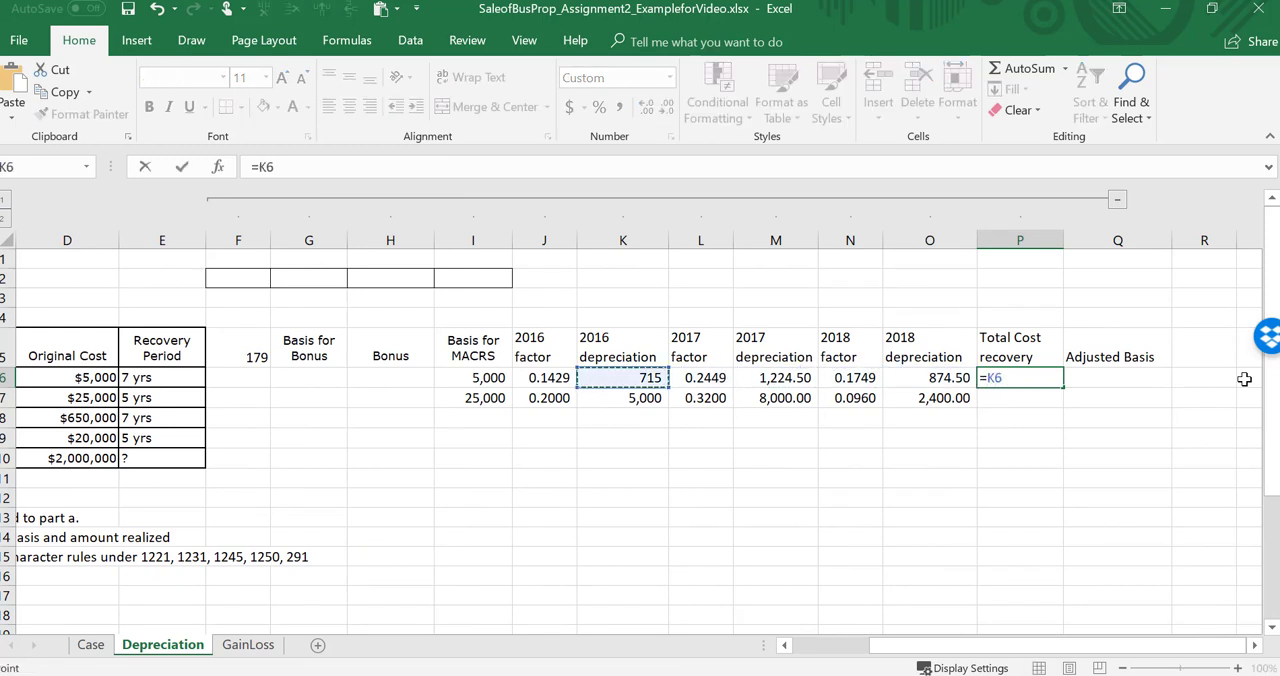
type("+")
key("Left")
key("Left")
key("Left")
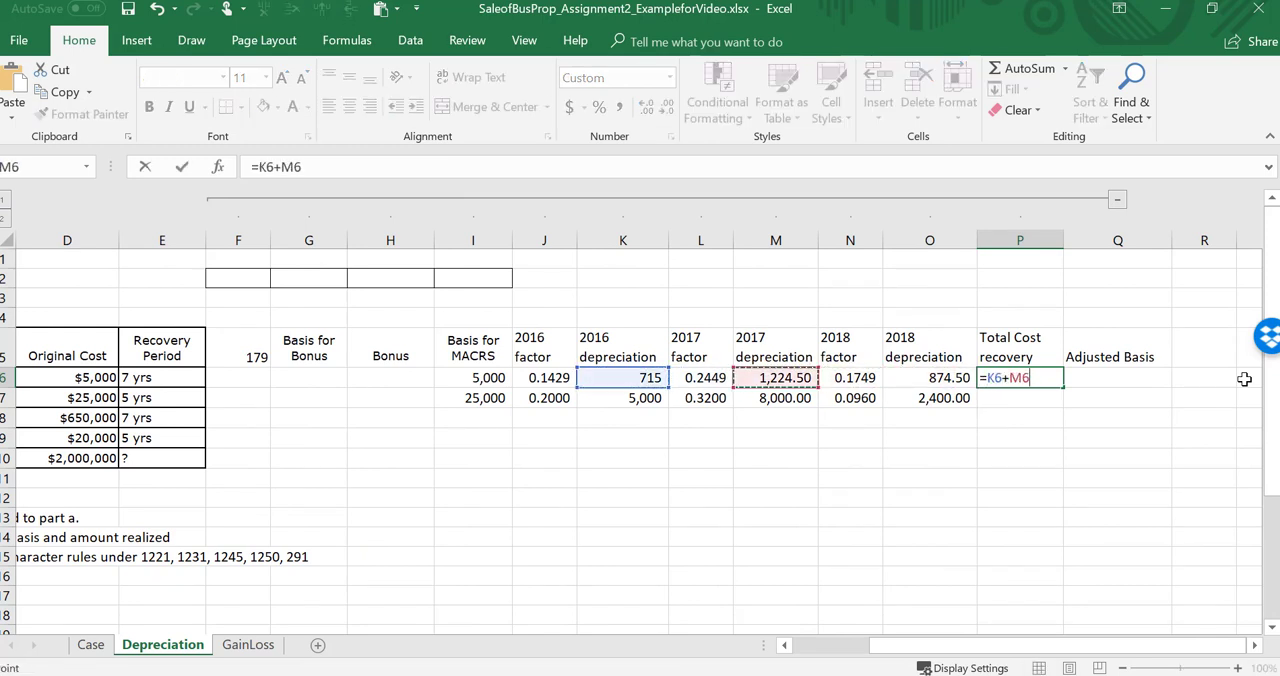
type("+")
key("Left")
key("Return")
key("Up")
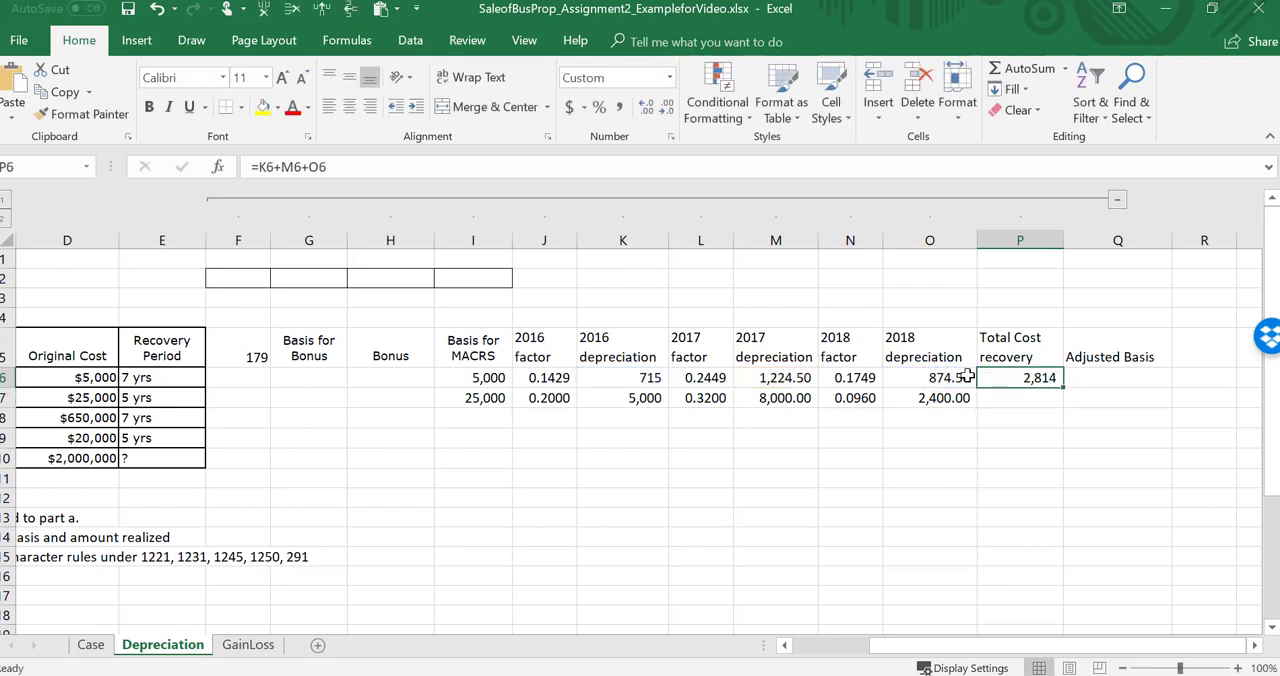
left_click_drag(1062, 405, 1062, 406)
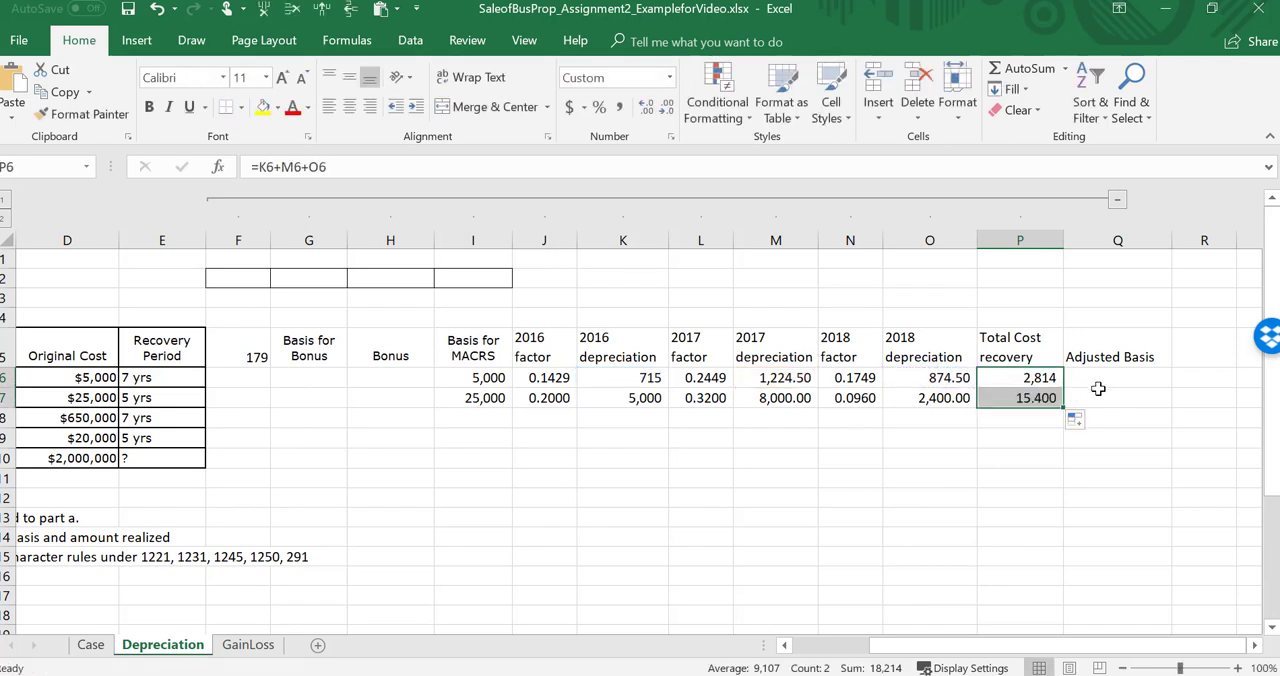
Step: Calculate the furniture's adjusted basis with =D6-P6 and fill the formula down to the equipment row
left_click(1100, 381)
type("=")
key("Left")
key("Left")
key("Left")
key("Left")
key("Left")
key("Left")
key("Left")
key("Left")
key("Left")
key("Left")
key("Left")
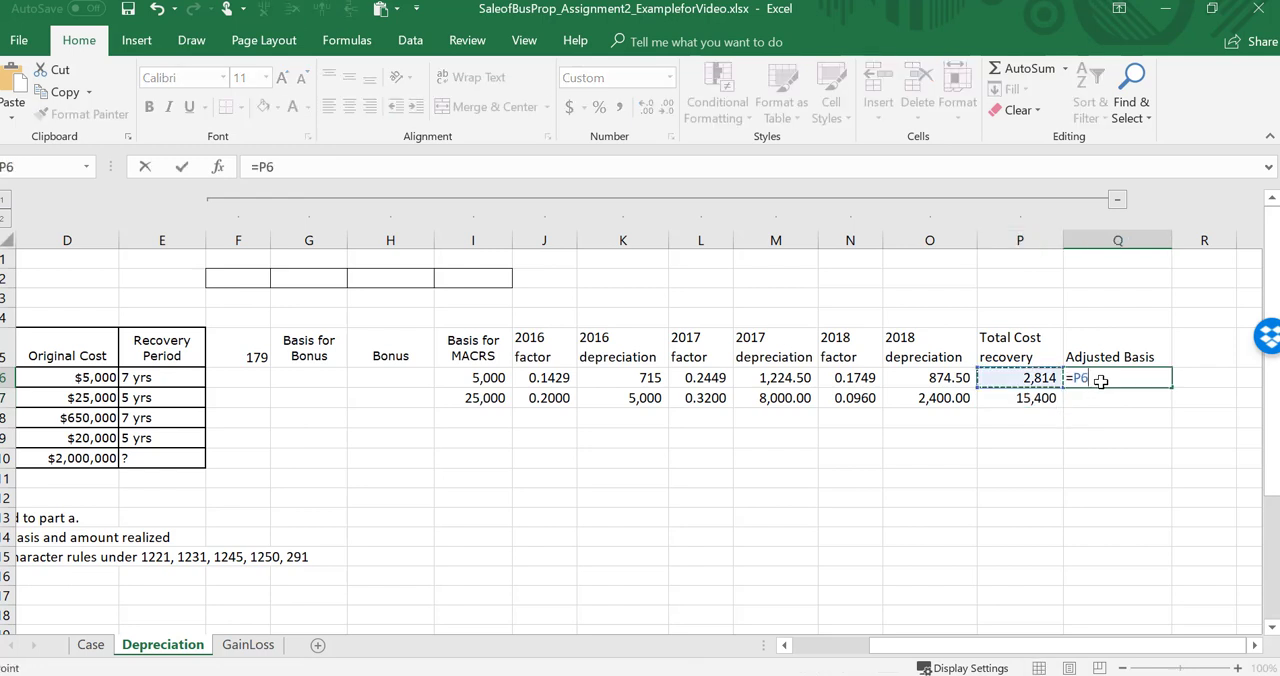
key("Left")
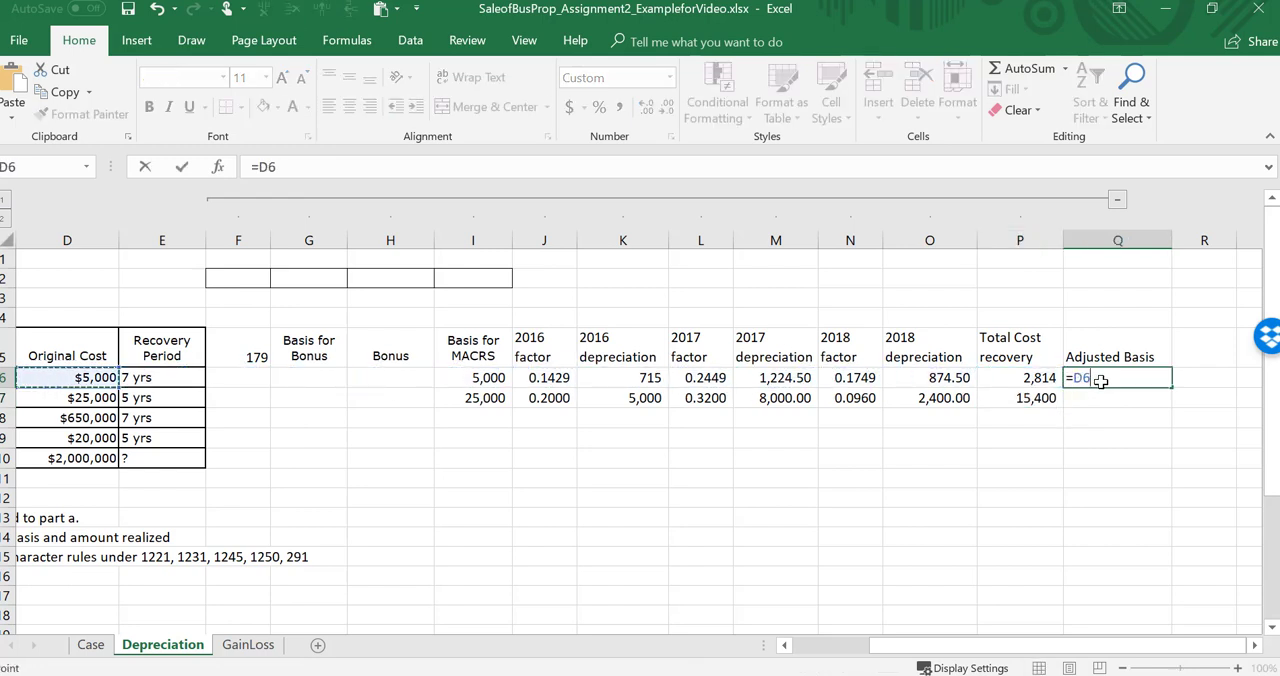
type("-")
key("Left")
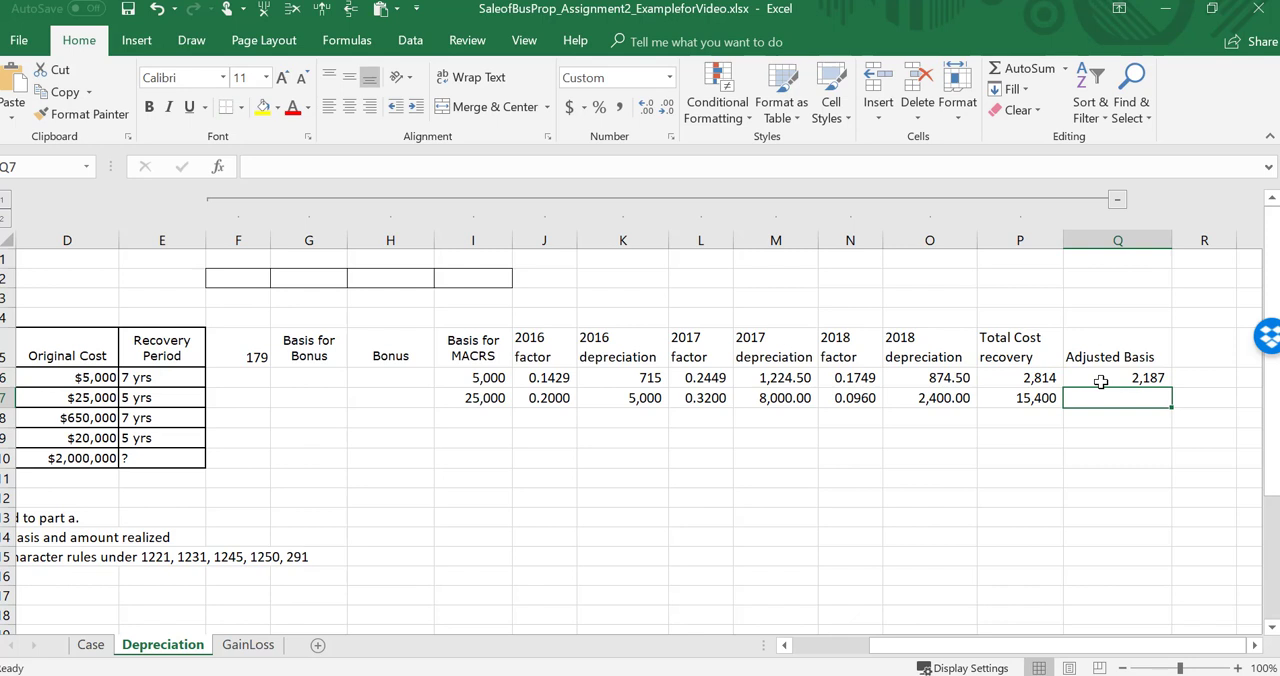
left_click(1100, 381)
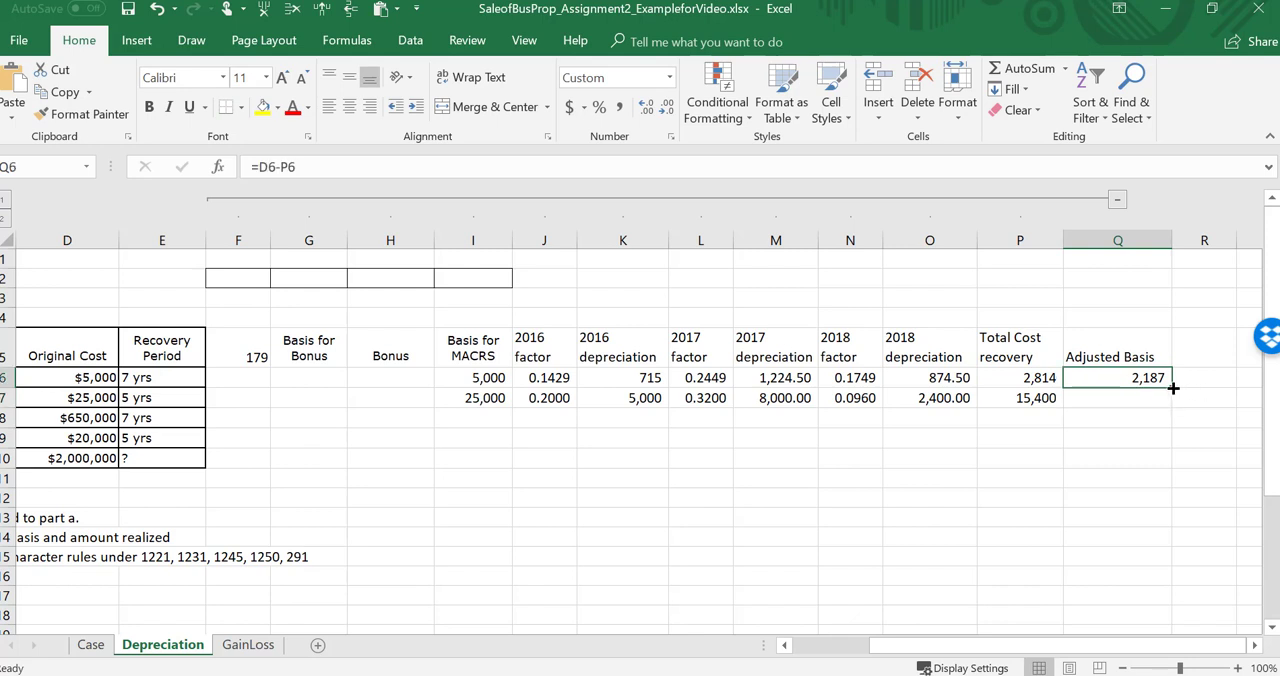
left_click_drag(1173, 399, 1173, 402)
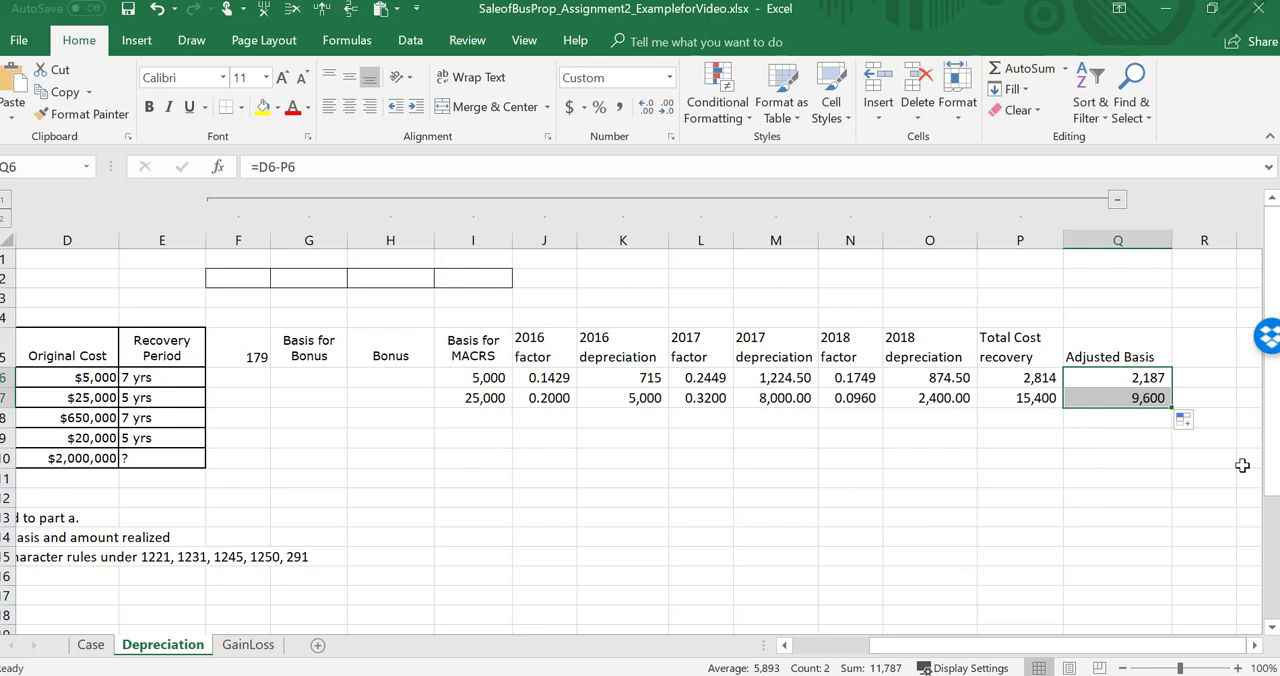
Step: Find the machine's in-service date and read the 2017 §179 and bonus depreciation facts on the Case sheet
key("Left")
key("Left")
key("Left")
key("Left")
key("Left")
key("Left")
key("Left")
key("Left")
key("Left")
key("Left")
key("Left")
key("Left")
key("Left")
key("Left")
key("Left")
key("Left")
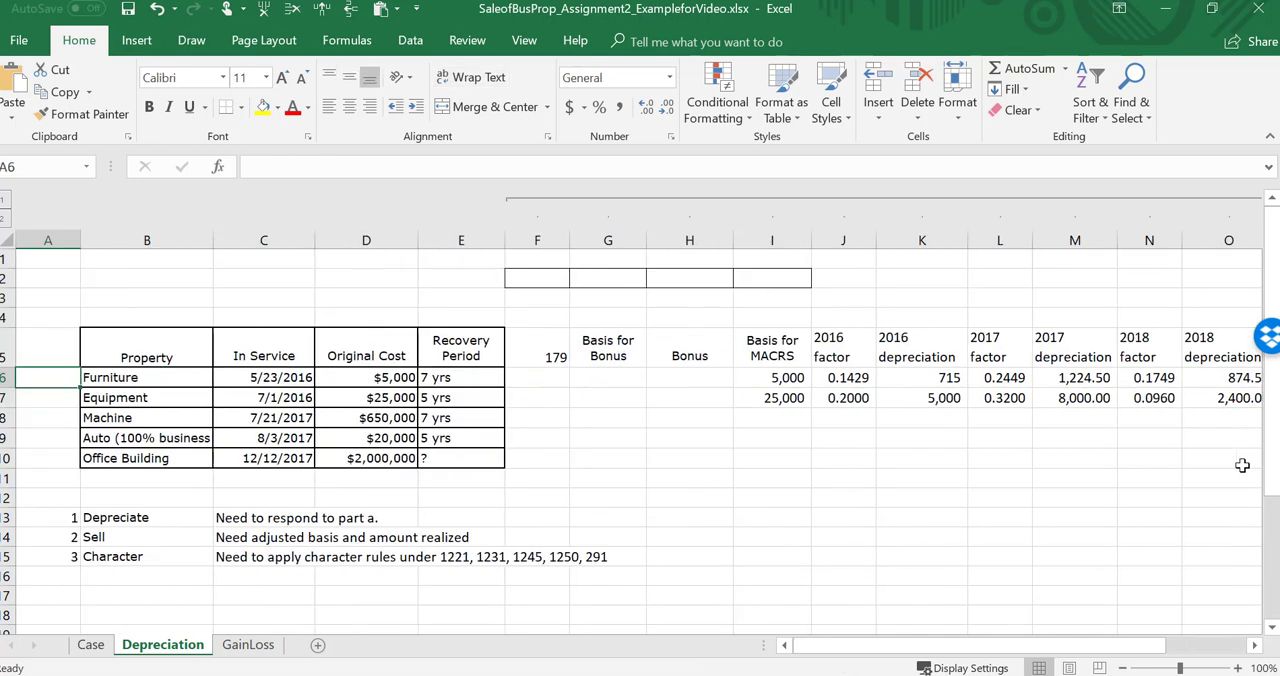
key("Down")
key("Down")
key("Right")
key("Right")
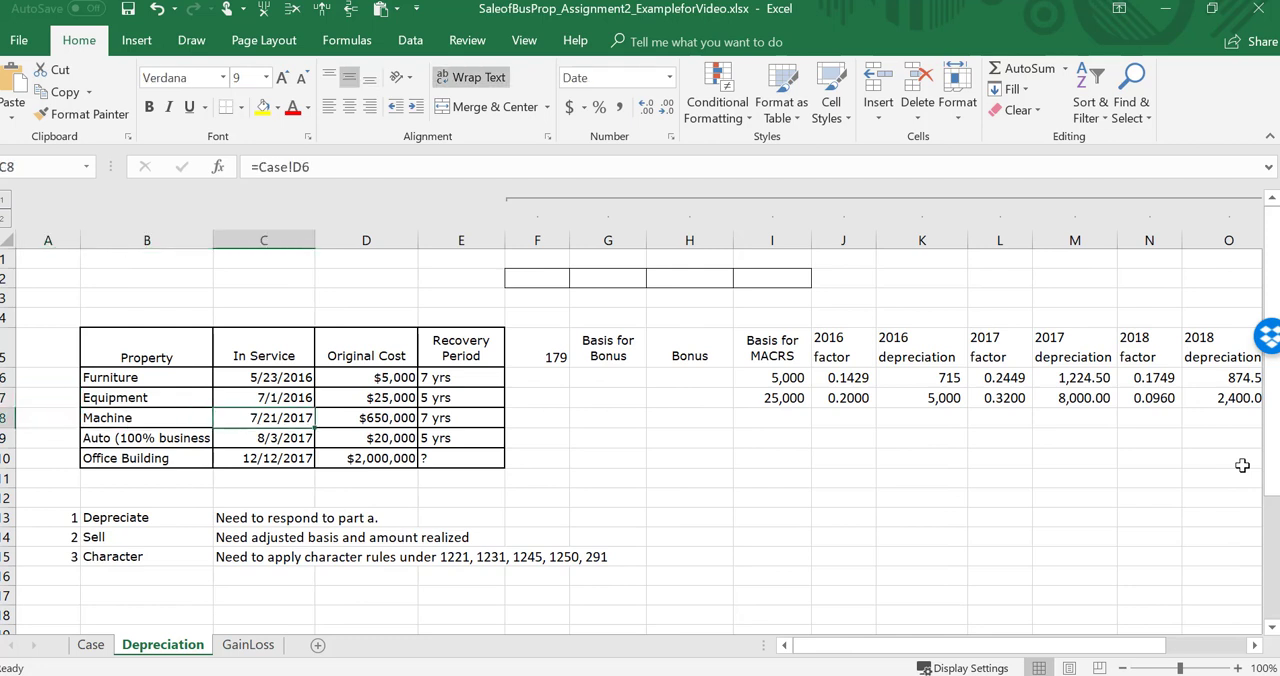
left_click(91, 645)
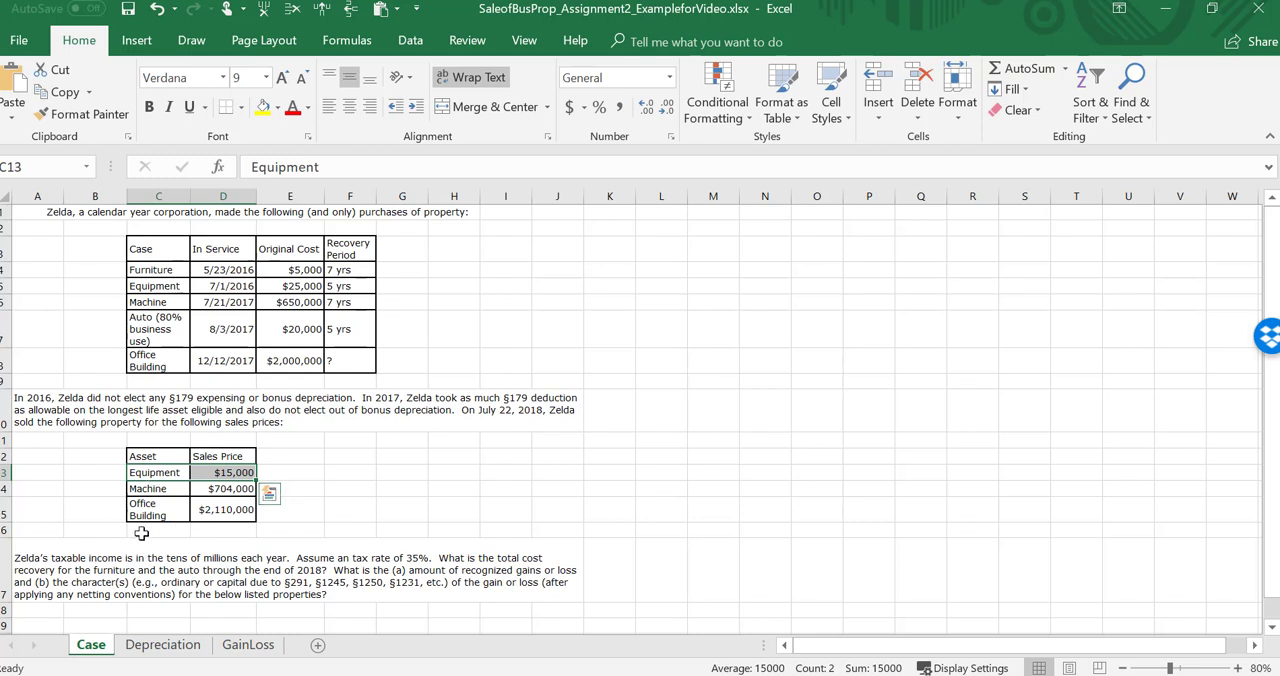
Step: Return to the Depreciation sheet and examine the machine row from its property name across to the 179 cell
left_click(172, 645)
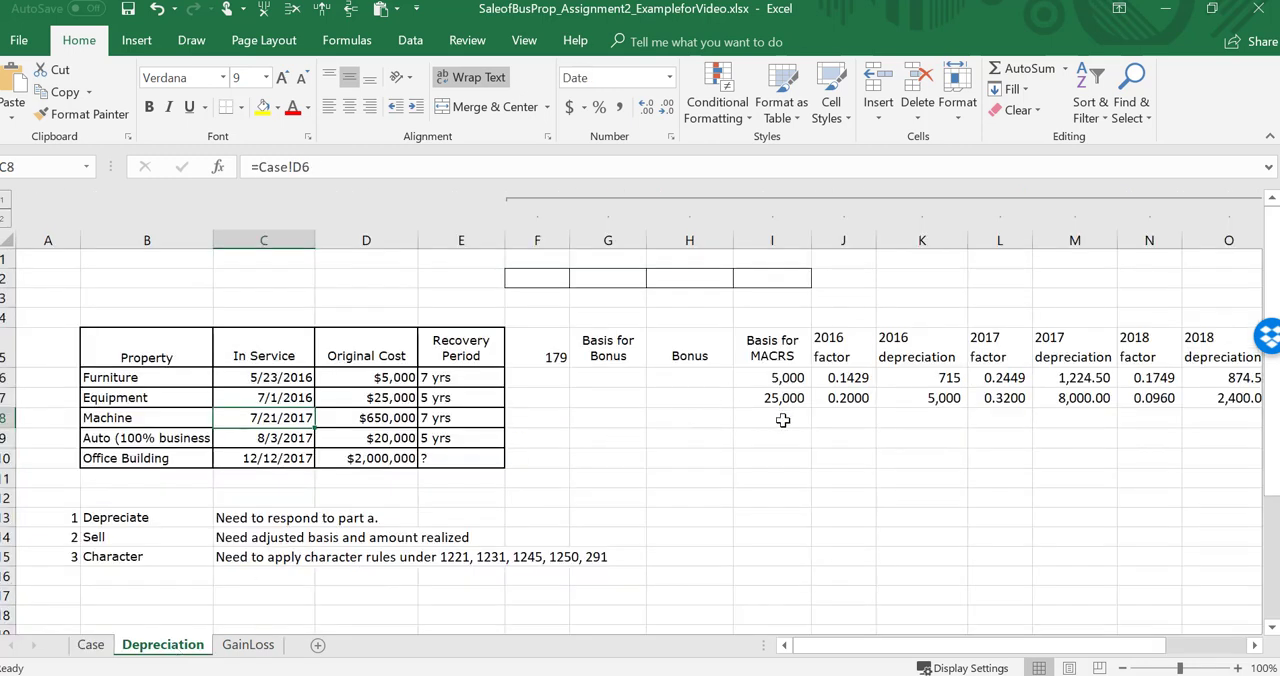
left_click(783, 420)
key("Left")
key("Left")
key("Left")
key("Left")
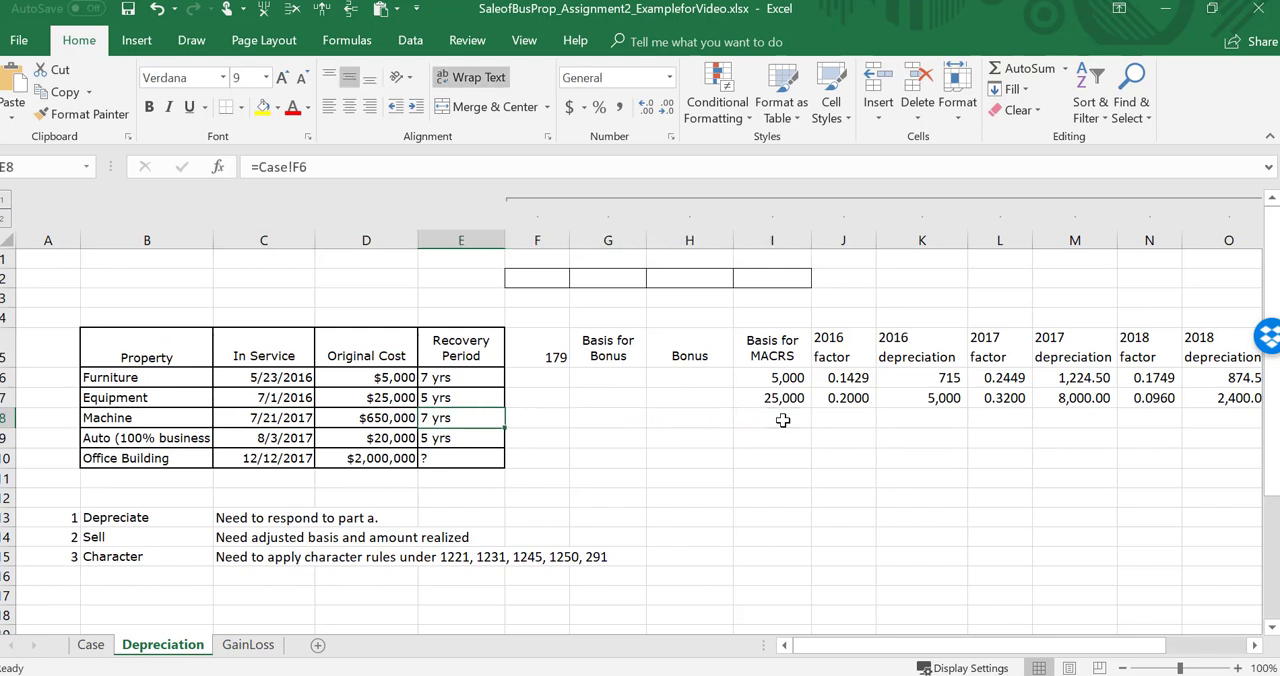
key("Right")
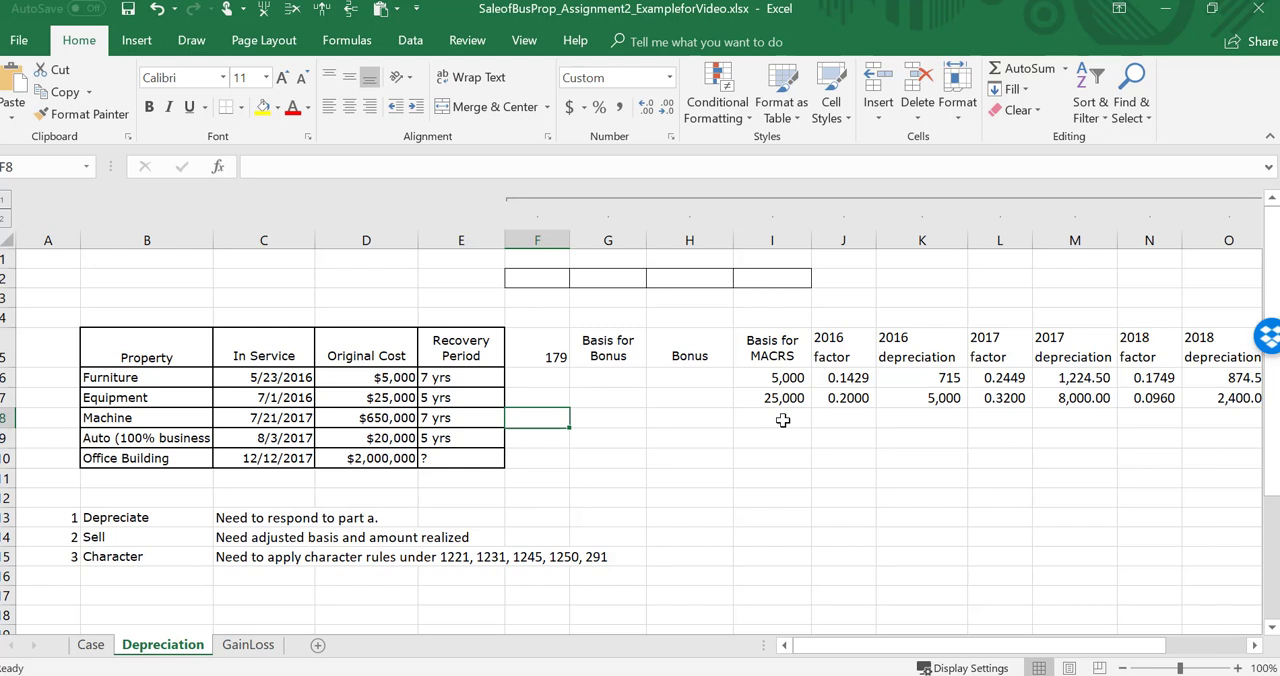
key("Left")
key("Left")
key("Left")
key("Left")
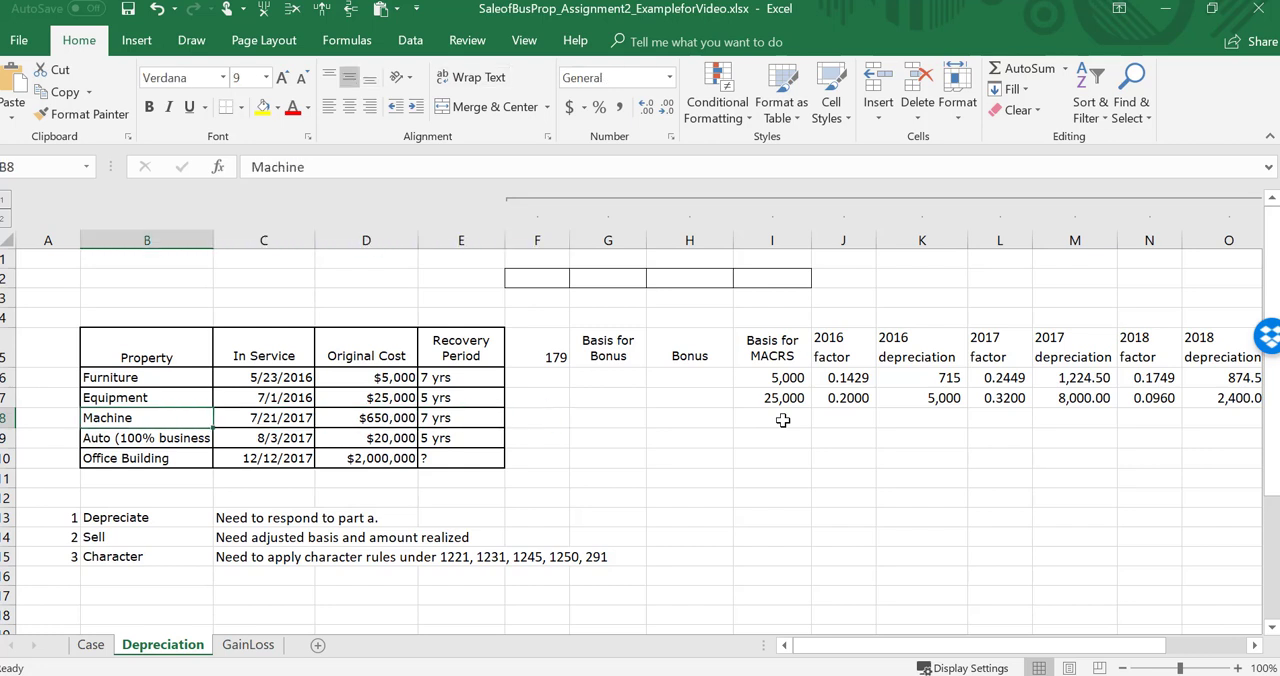
Step: Examine the original costs of the machine and the auto on the Depreciation sheet
key("Down")
key("Up")
key("Right")
key("Right")
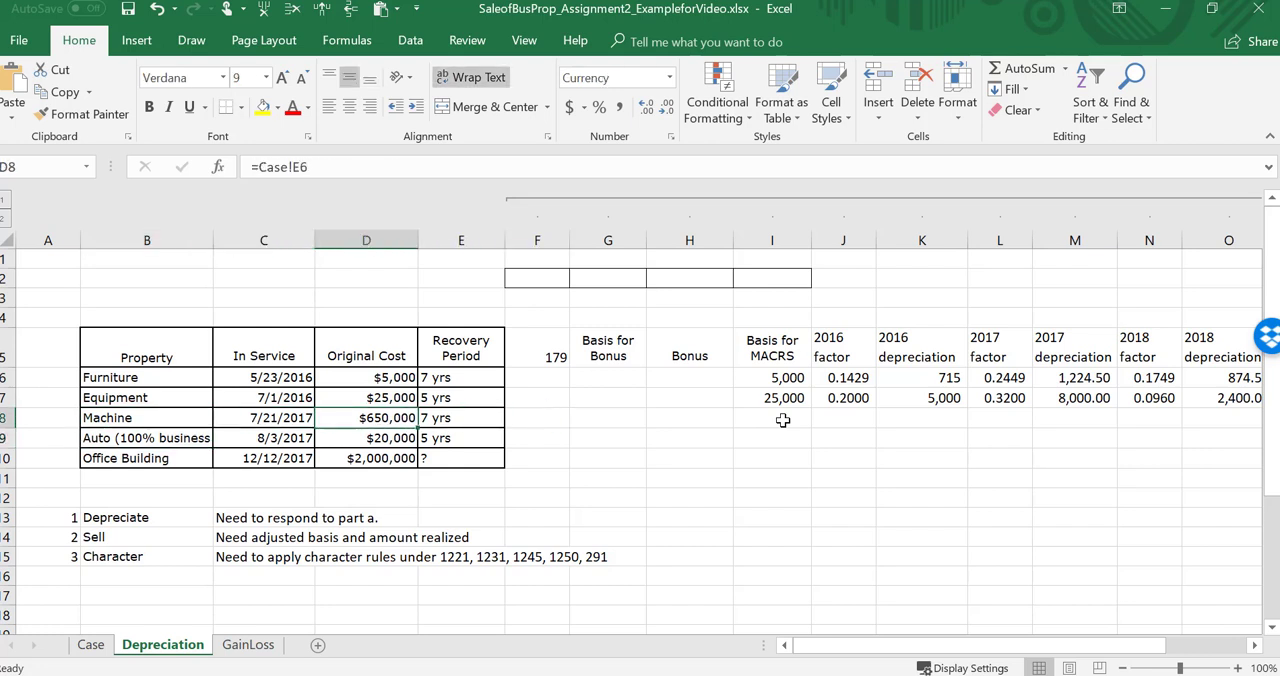
key("Down")
key("Down")
key("Down")
key("Down")
key("Down")
key("Down")
key("Down")
key("Down")
key("Down")
key("Down")
key("Down")
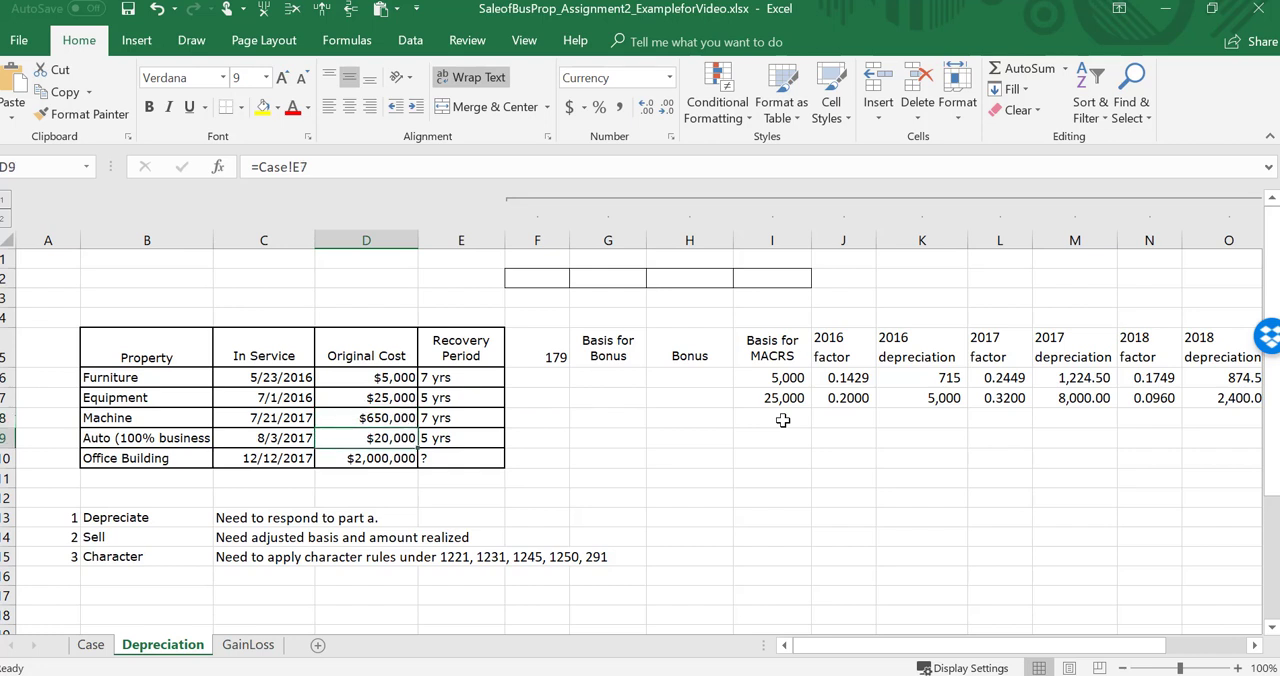
Step: Enter the label 179 in cell B18 below the notes to head the expensing-limit check
key("Left")
key("Left")
key("Up")
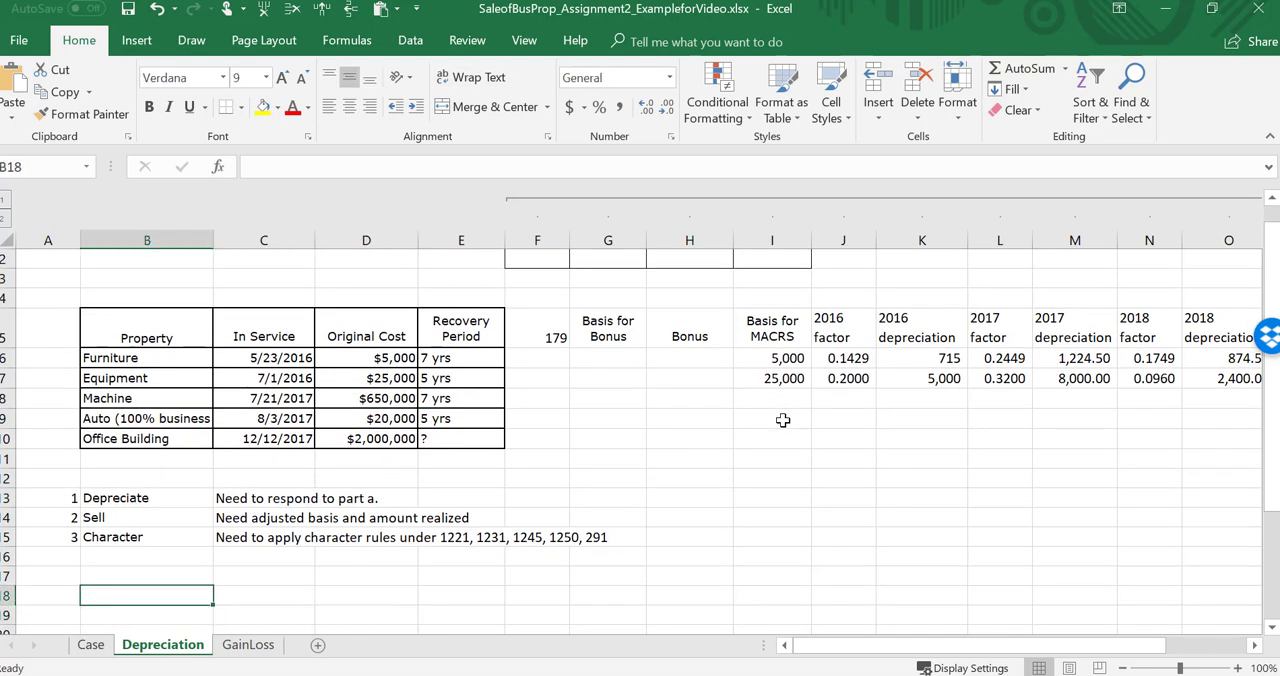
type("179")
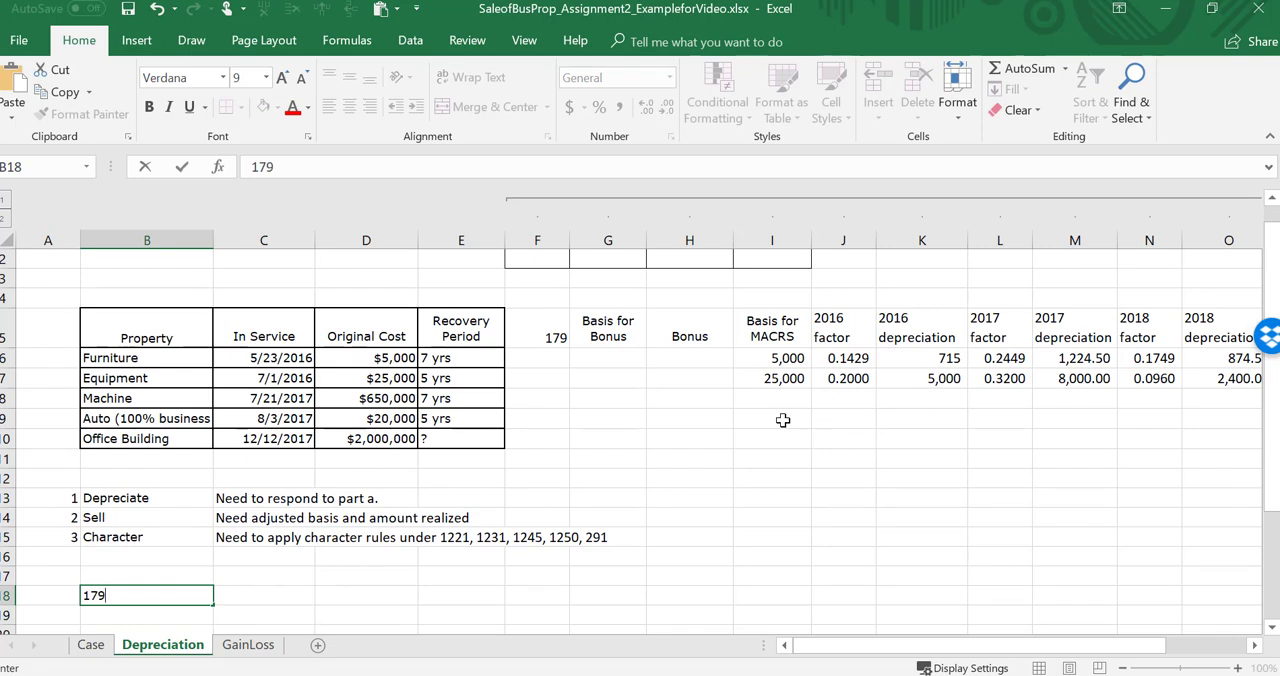
key("Return")
key("Right")
key("Up")
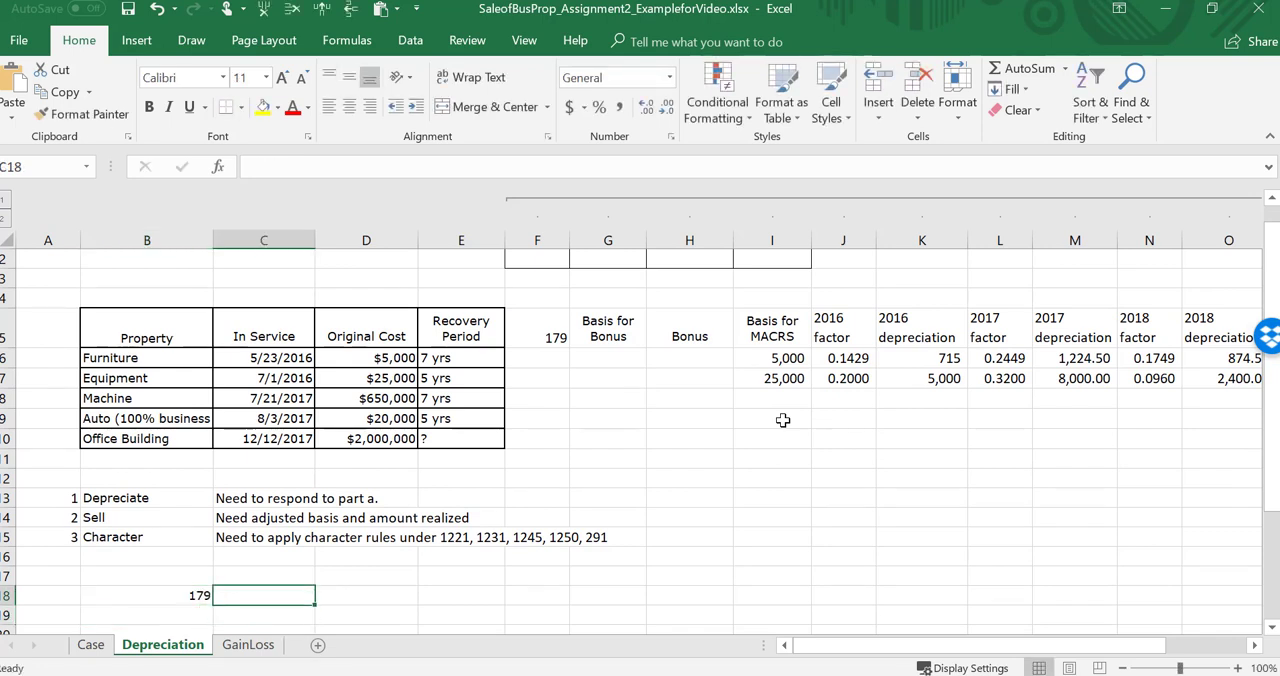
Step: Total the original costs of the machine and auto in C19 with =SUM(D8:D9)
key("Down")
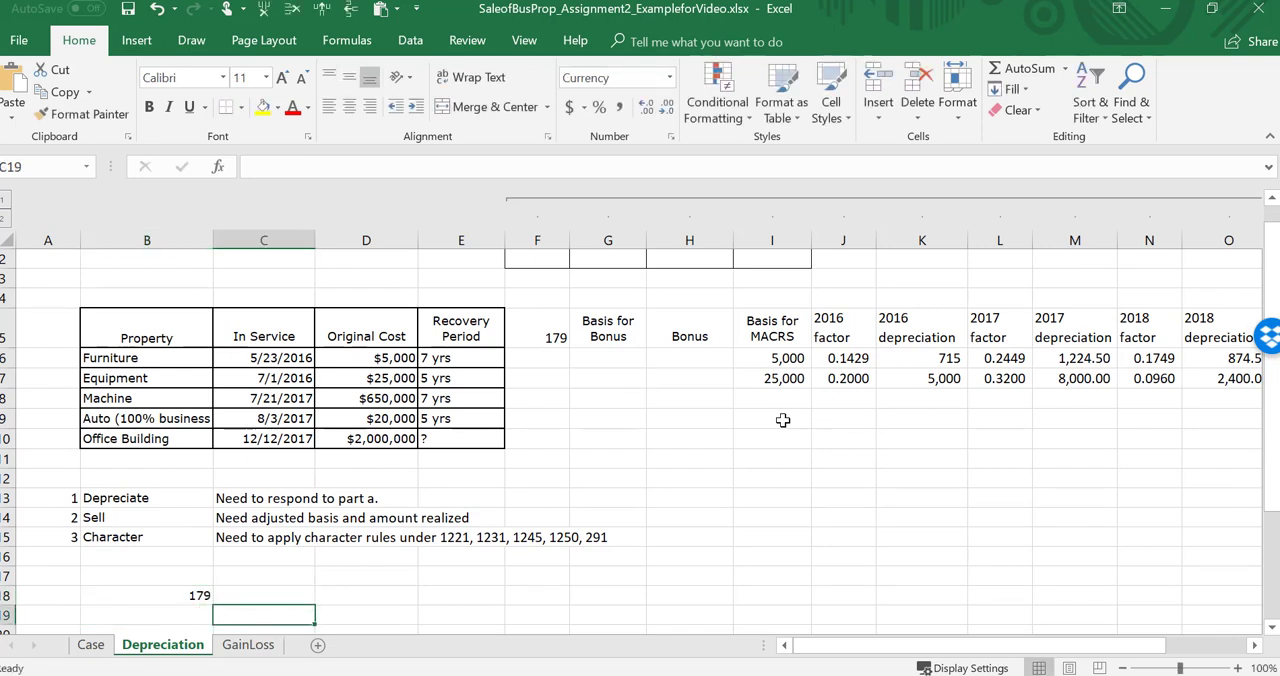
type("=sum(")
key("Up")
key("Up")
key("Up")
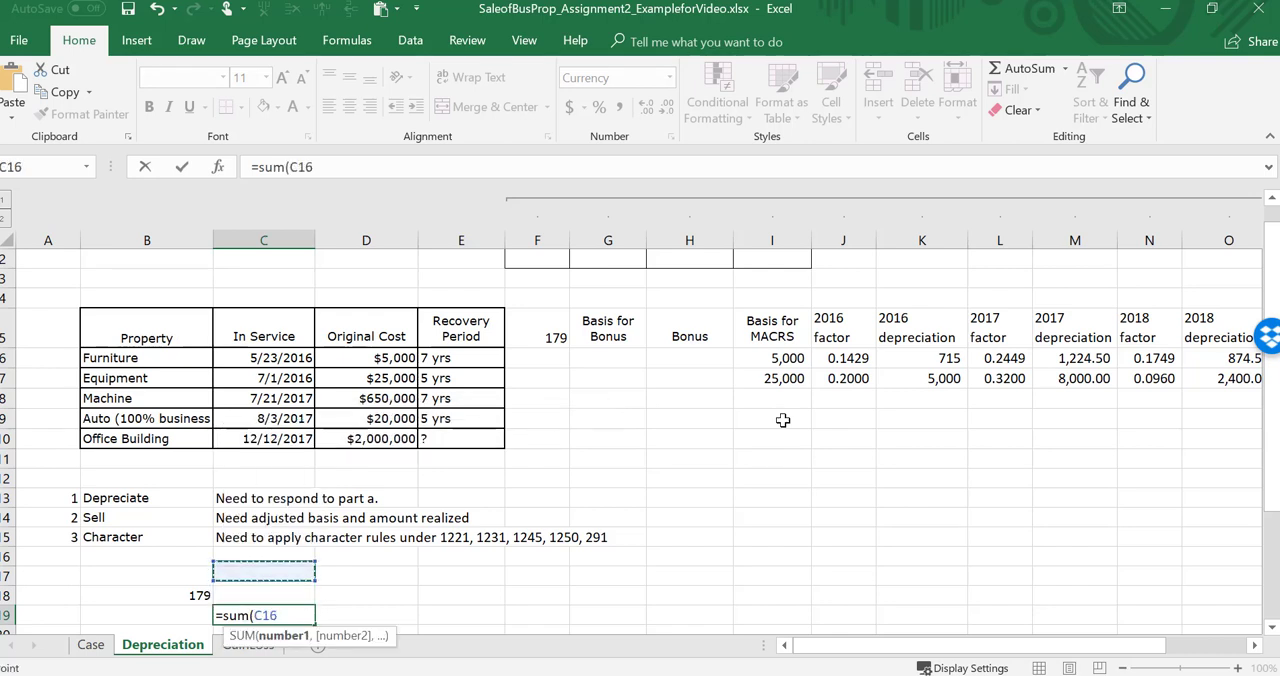
key("Up")
key("Up")
key("Up")
key("Up")
key("Up")
key("Up")
key("Up")
key("Up")
key("Right")
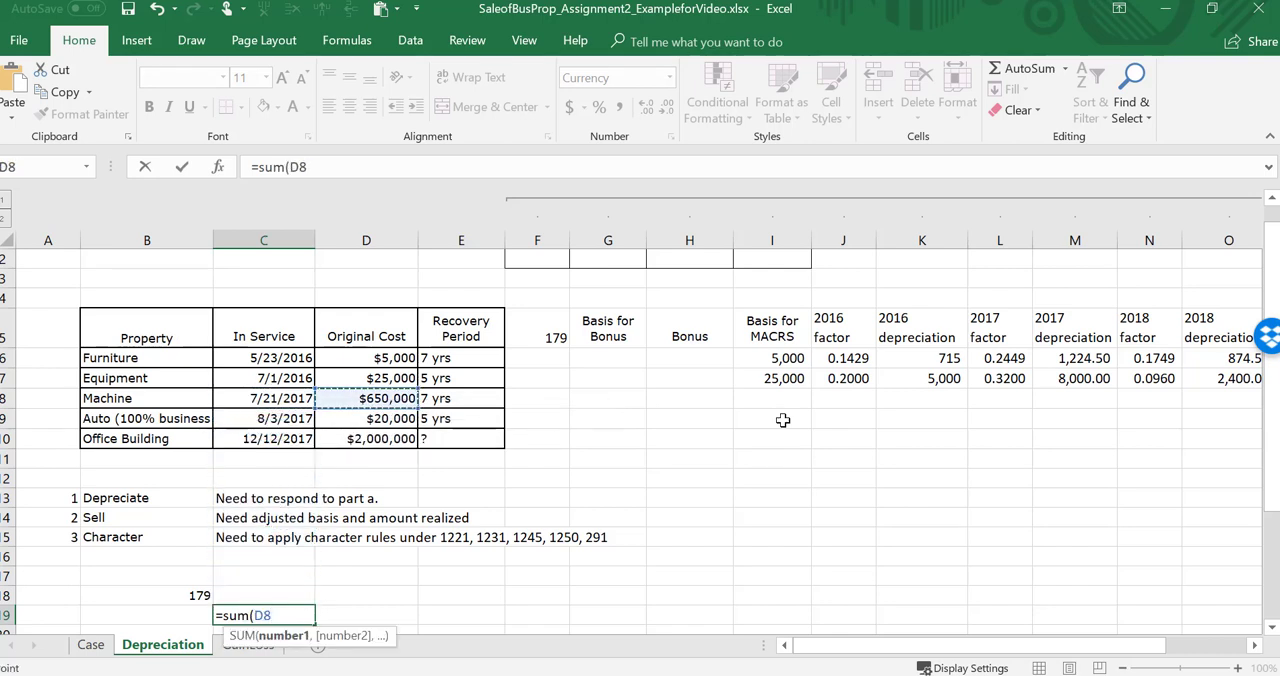
key("F8")
key("Down")
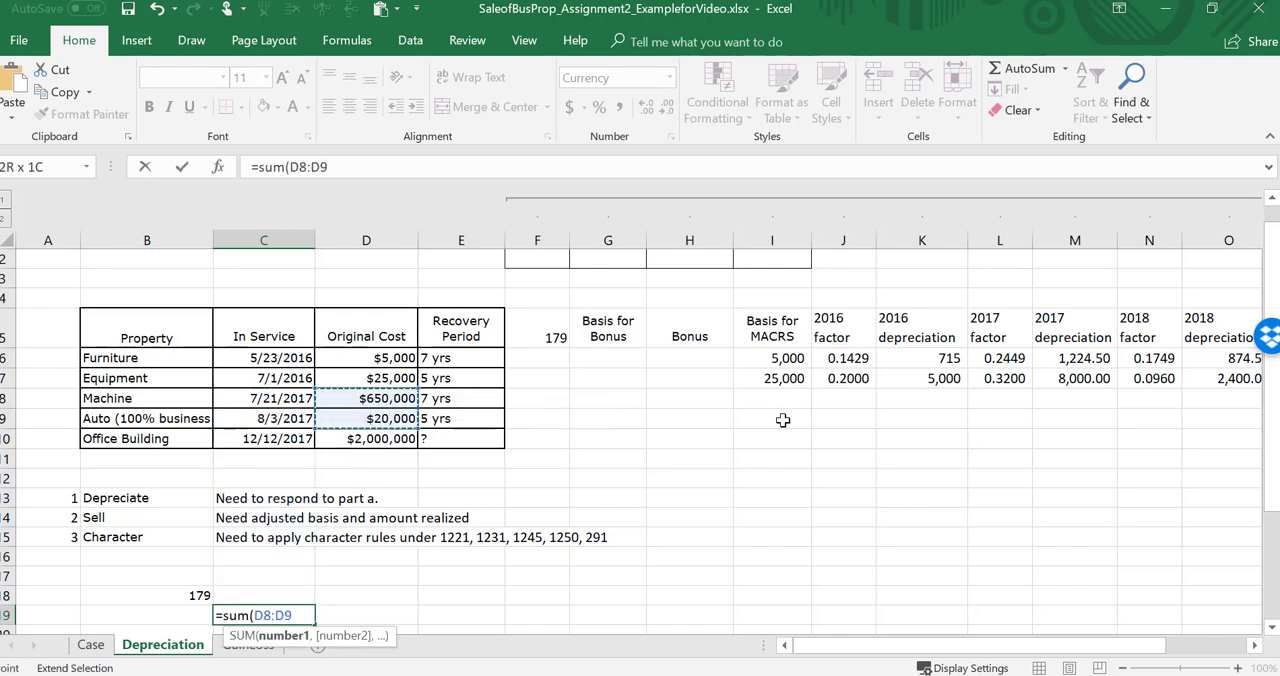
type(")")
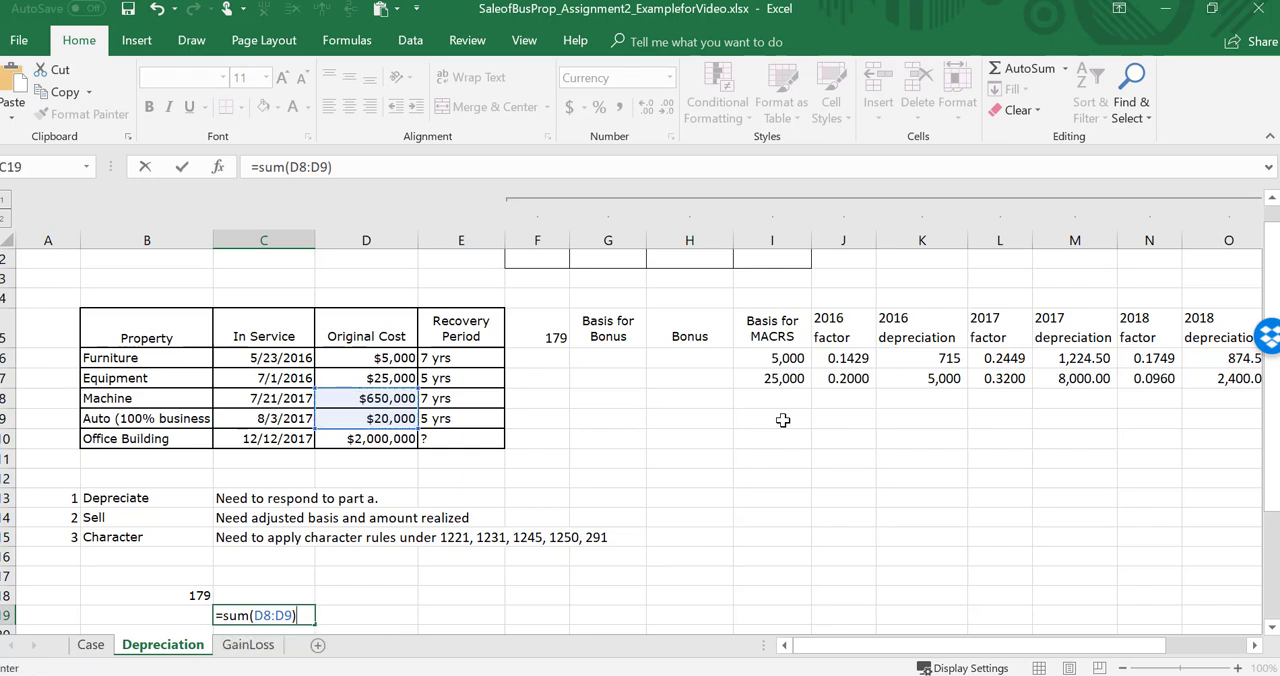
key("Return")
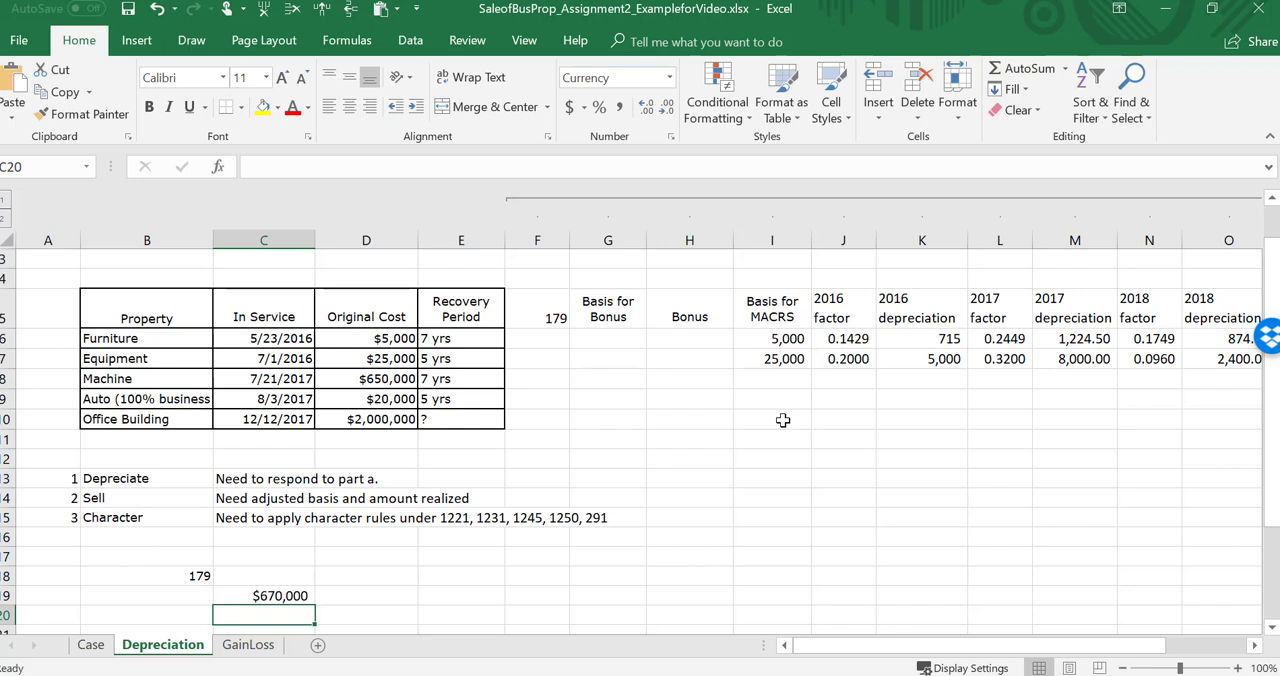
Step: Enter the 2030000 investment limit in C20, below the total of qualifying property
key("Up")
key("Down")
key("Up")
key("Down")
type("2030000")
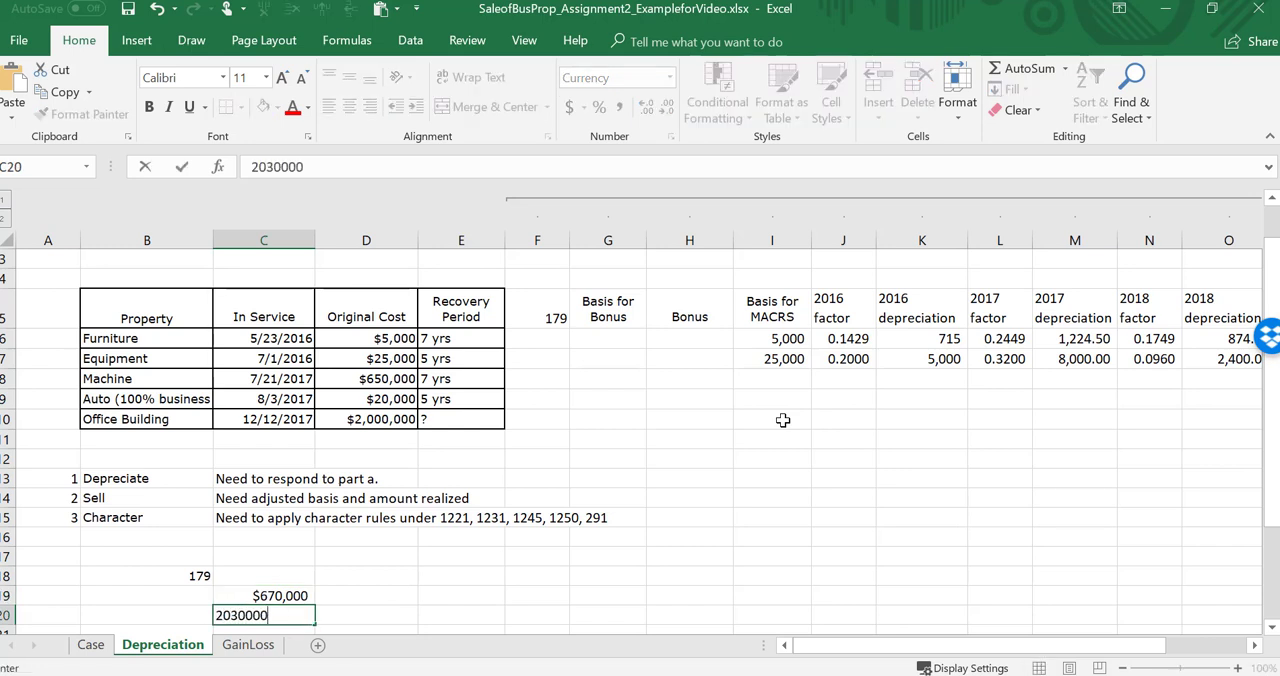
key("Return")
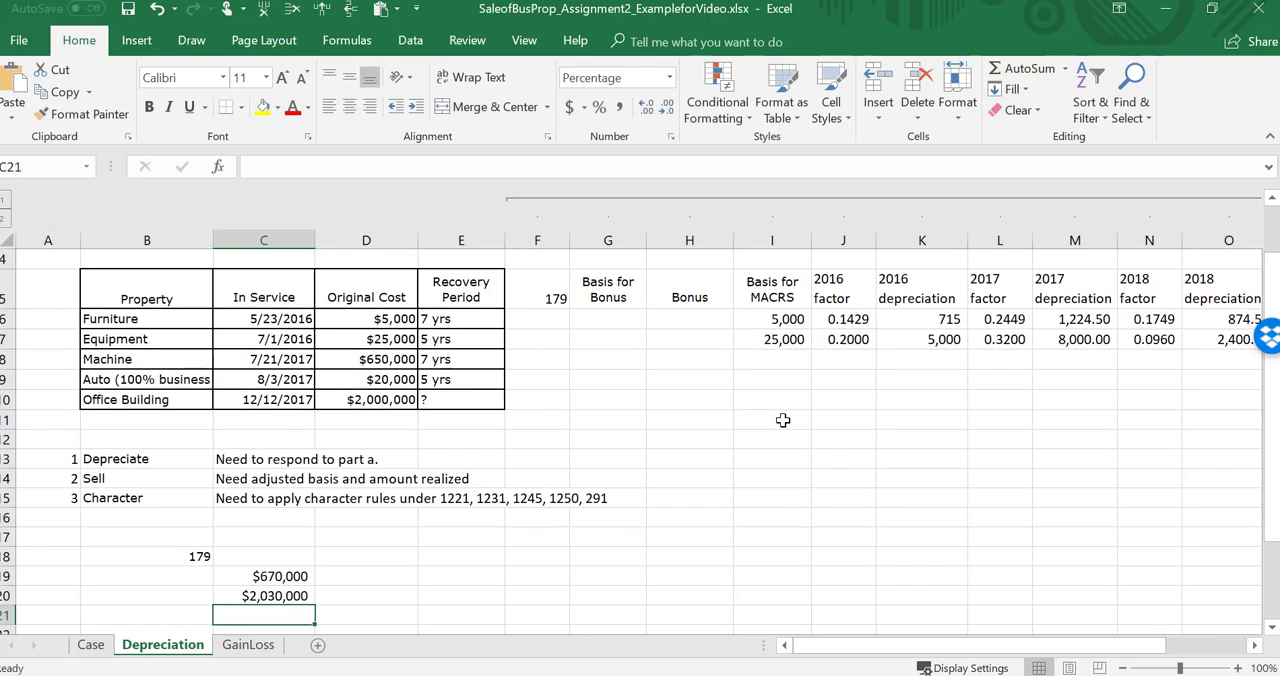
key("Up")
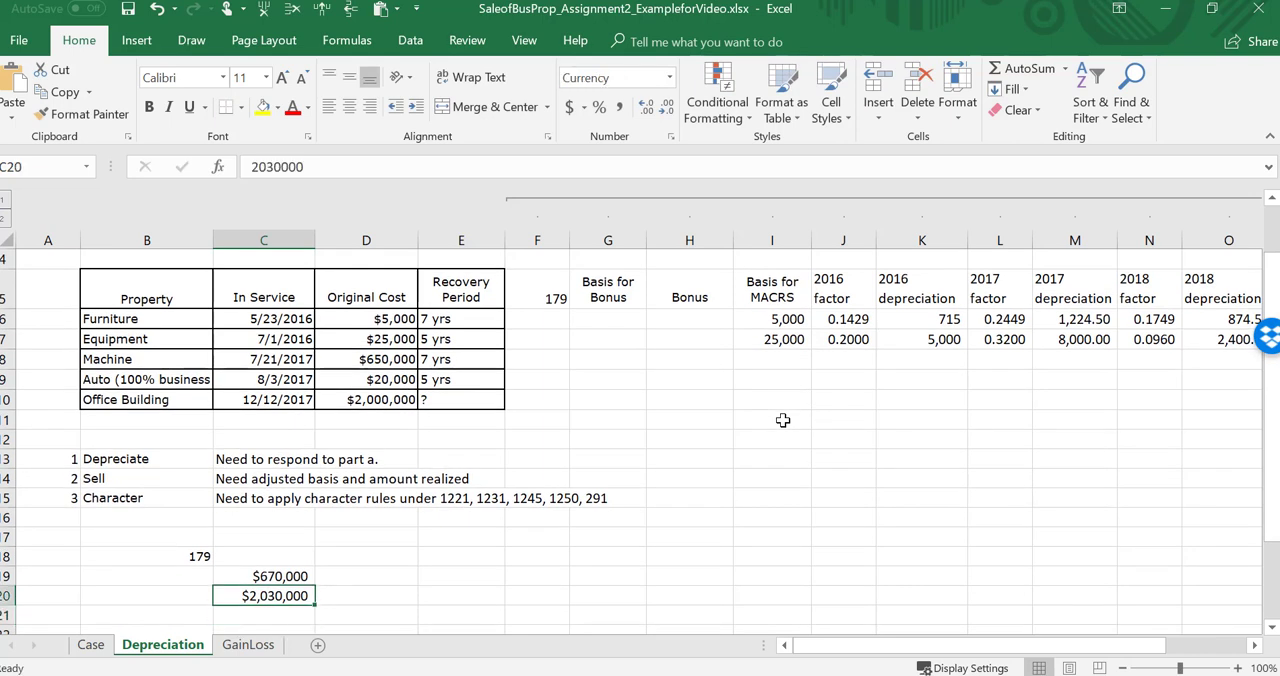
key("Down")
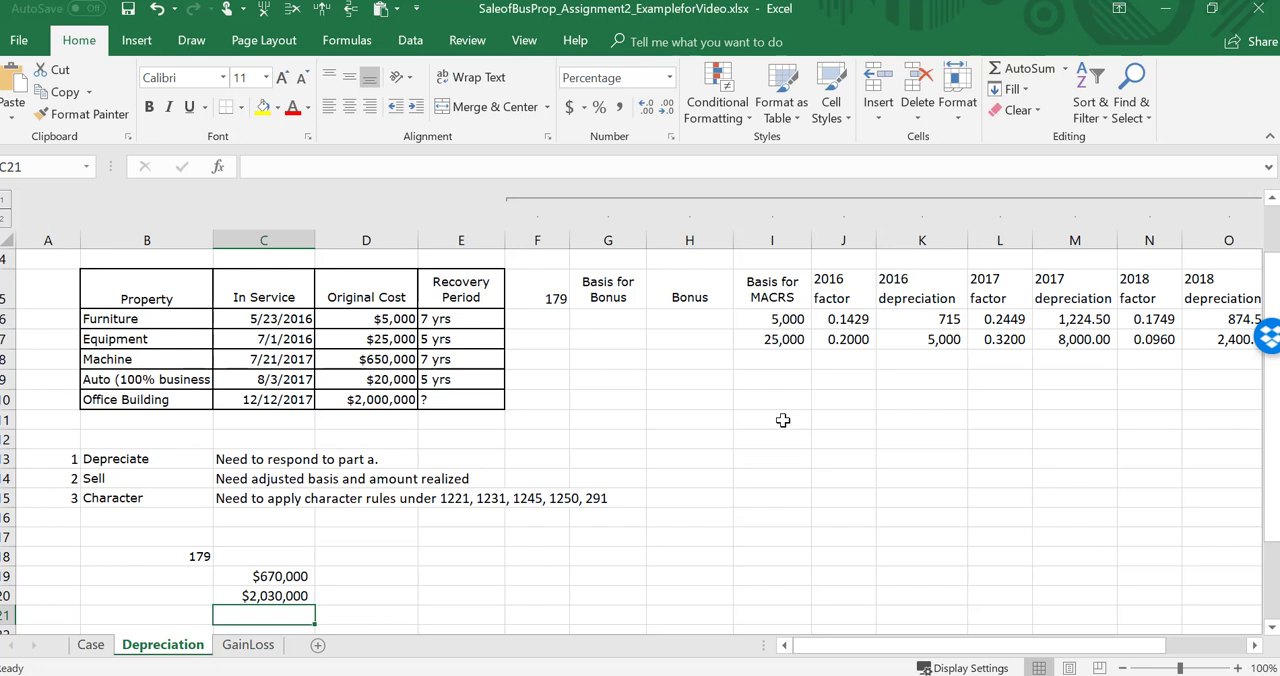
Step: Enter 510,000 as the machine's 179 deduction in F8
key("Up")
key("Up")
key("Up")
key("Up")
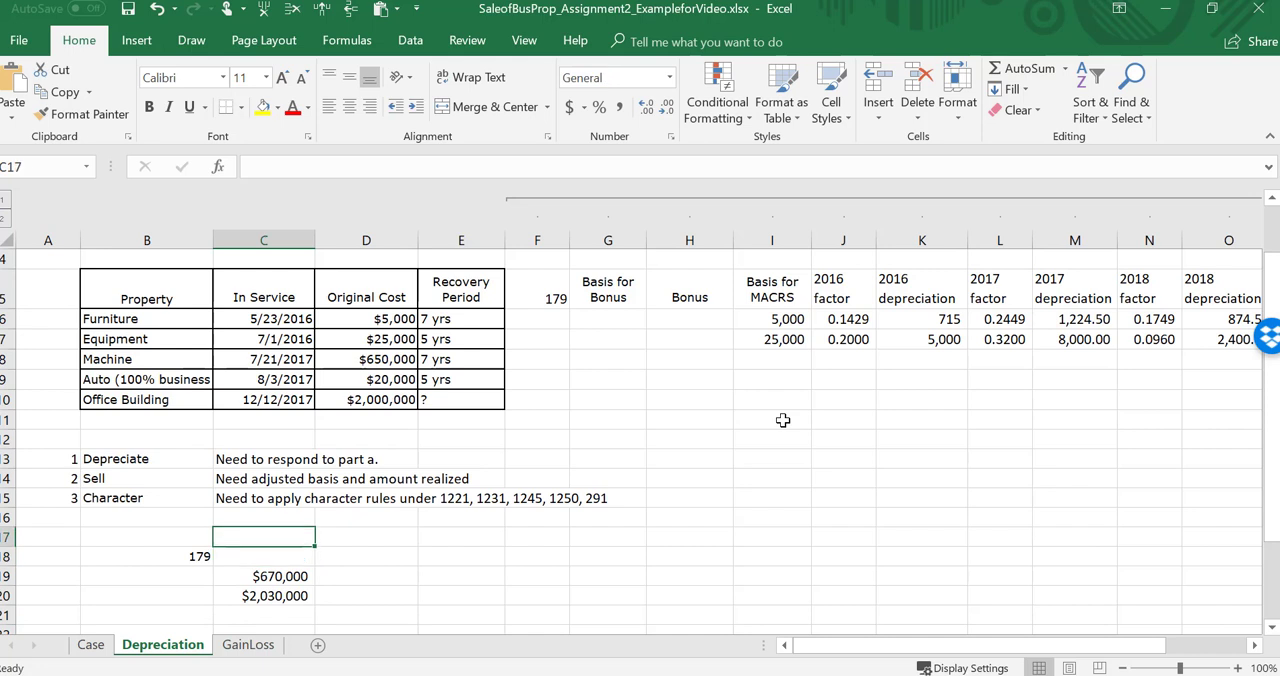
key("Up")
key("Up")
key("Up")
key("Up")
key("Up")
key("Up")
key("Up")
key("Up")
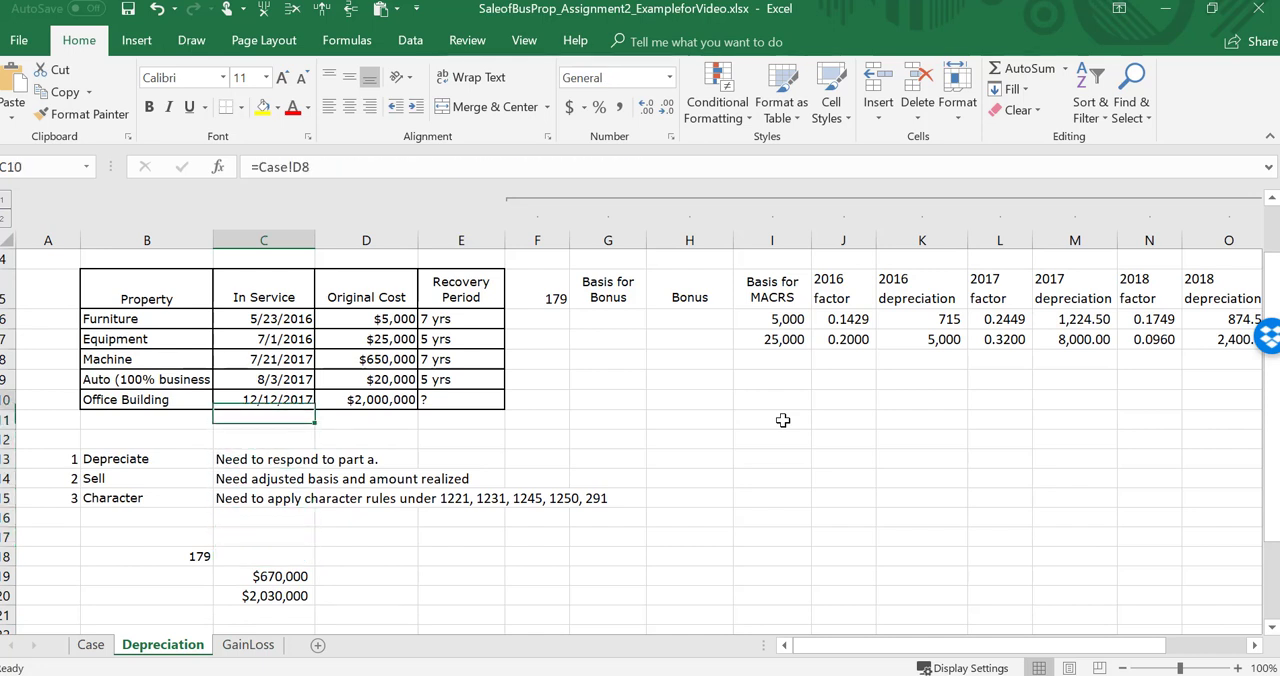
key("Up")
key("Right")
key("Right")
key("Right")
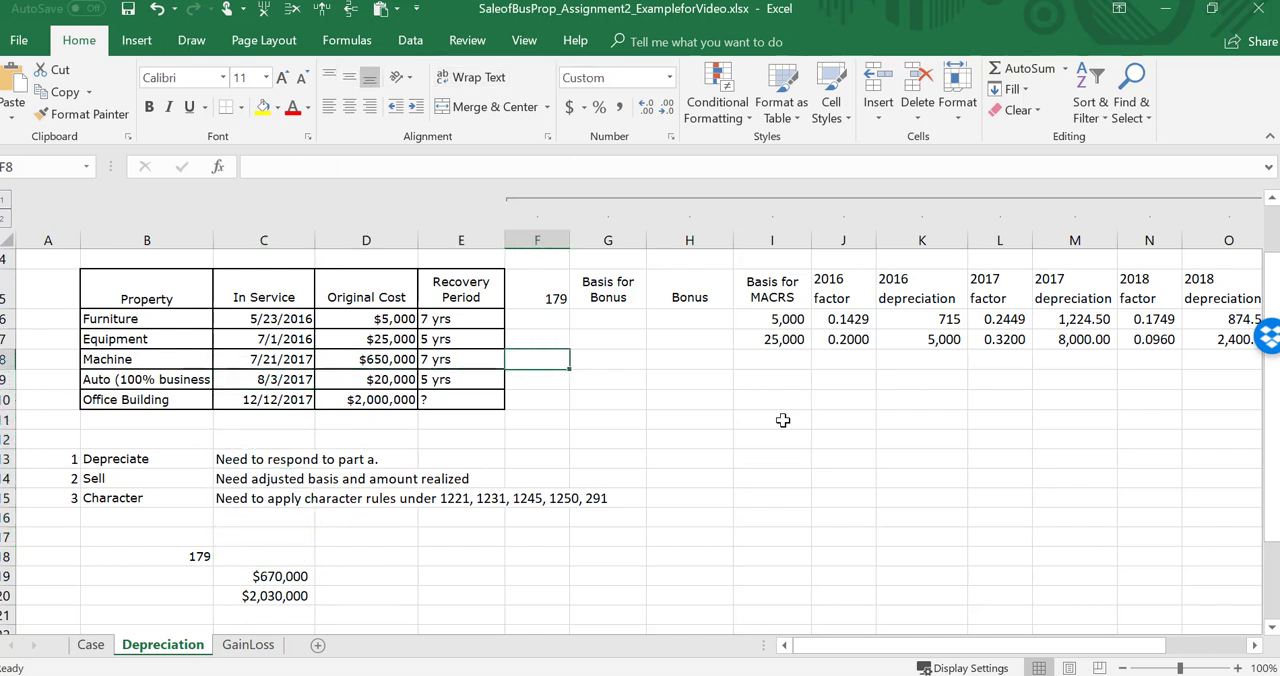
type("51")
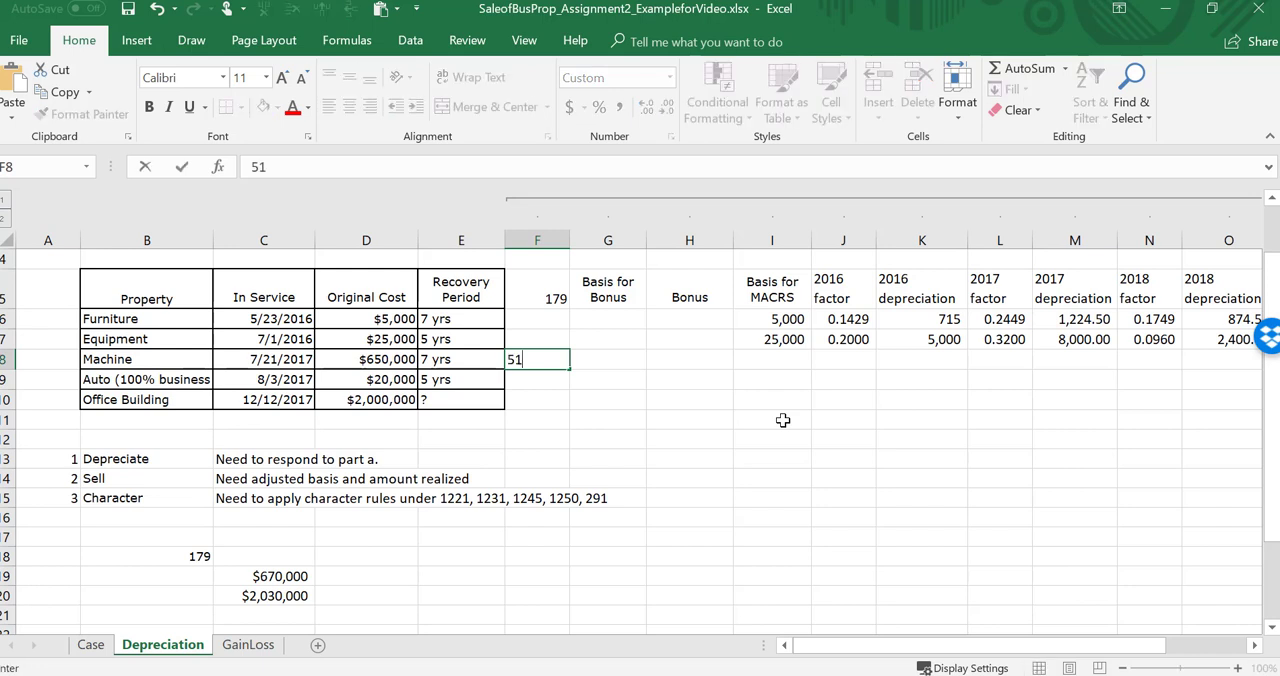
type("0,000000")
key("Return")
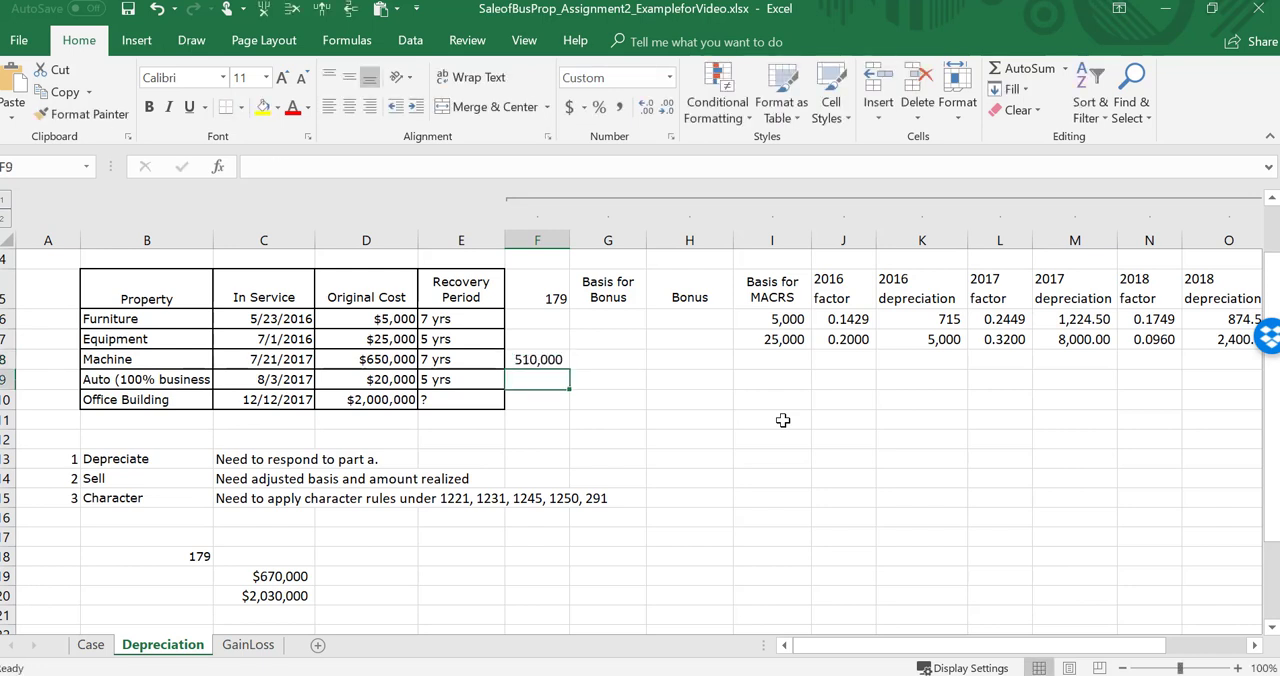
Step: Calculate the machine's basis for bonus with =D8-F8 and fill the formula down to the office building row
key("Up")
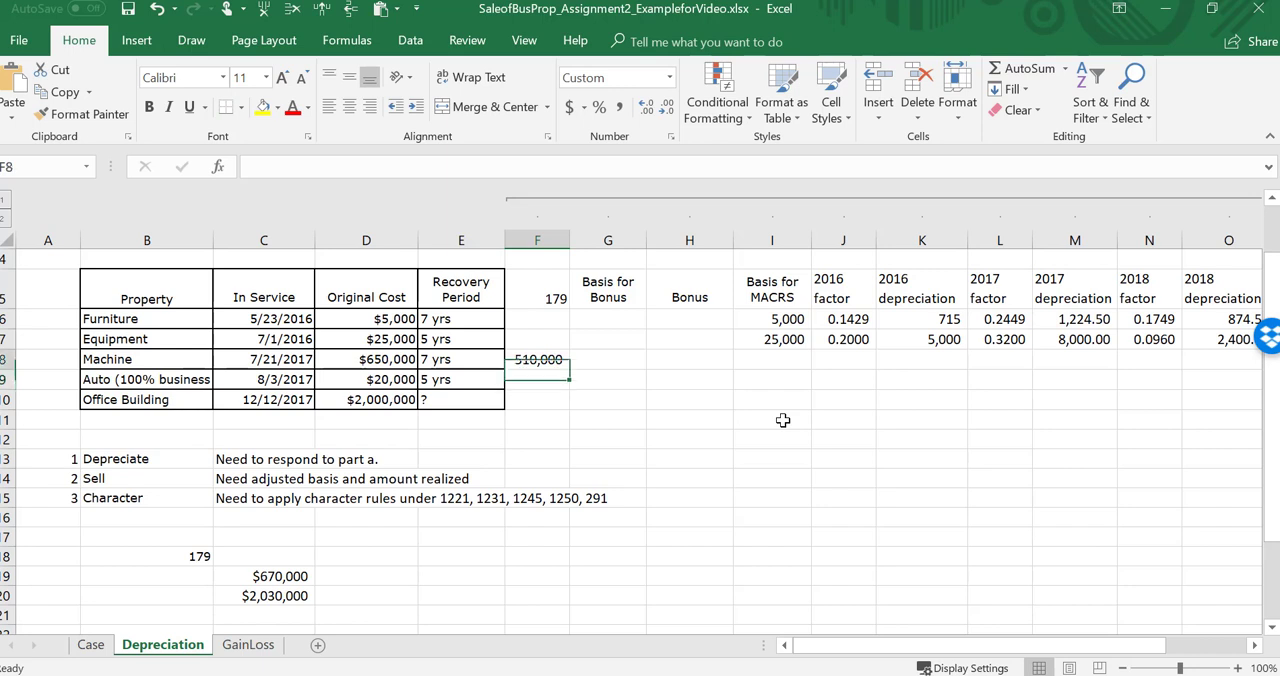
key("Right")
type("=")
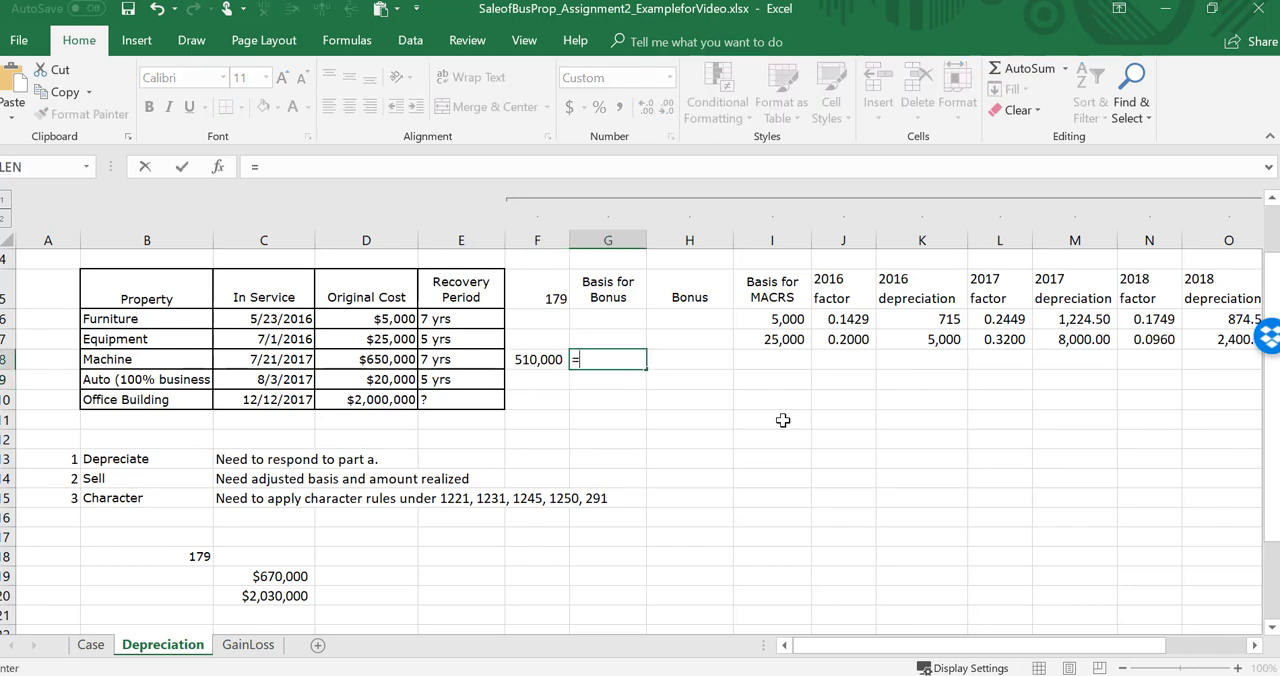
key("Left")
key("Left")
key("Left")
type("-")
key("Left")
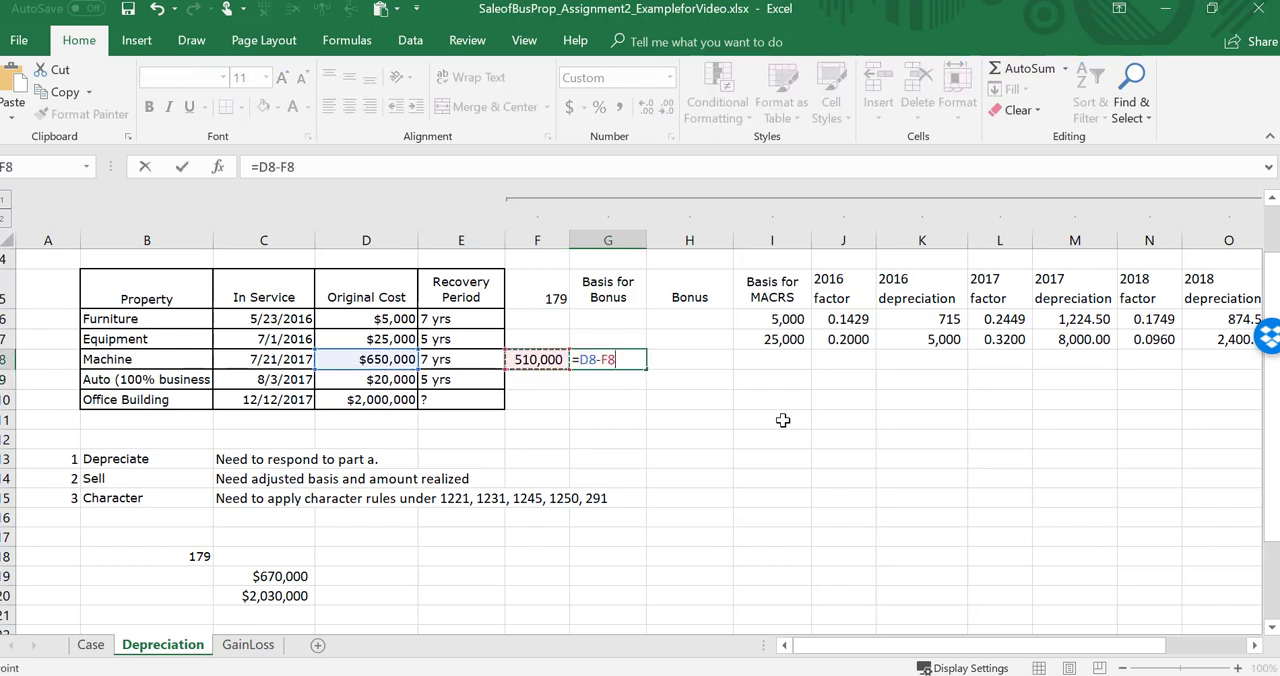
key("Return")
left_click(606, 362)
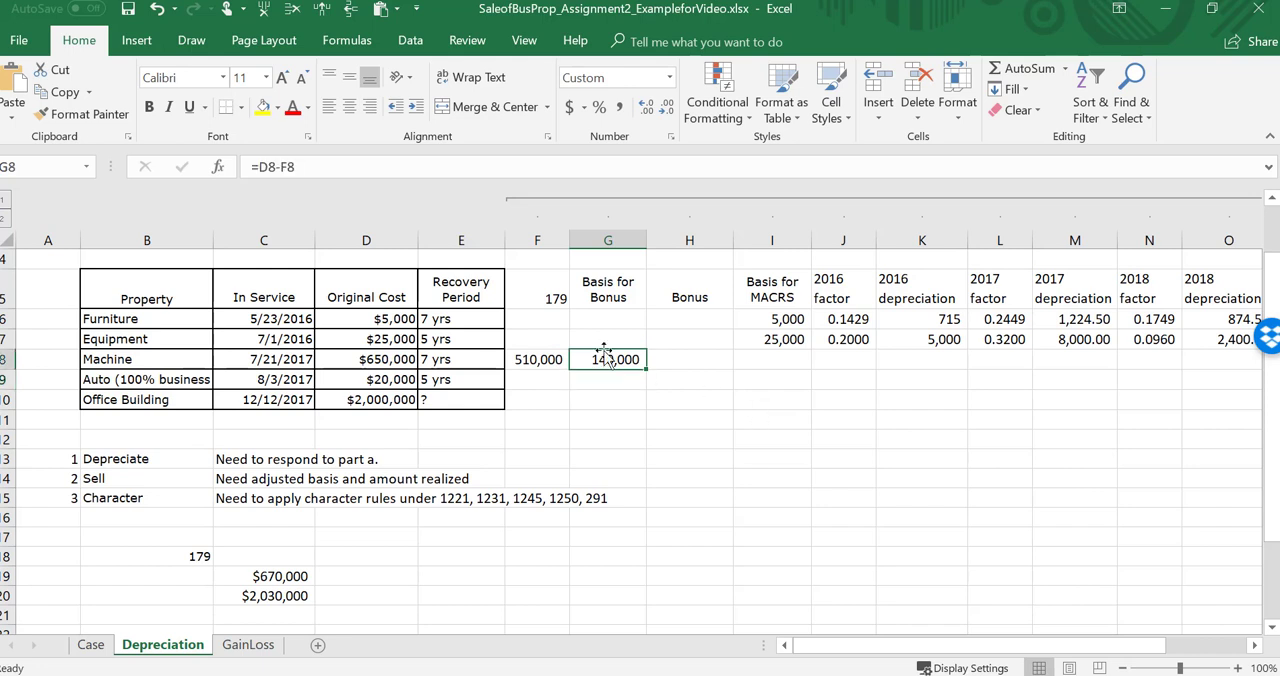
left_click_drag(647, 369, 654, 409)
Step: Check the in-service dates of the machine and the auto to decide which bonus depreciation rate applies
left_click(688, 360)
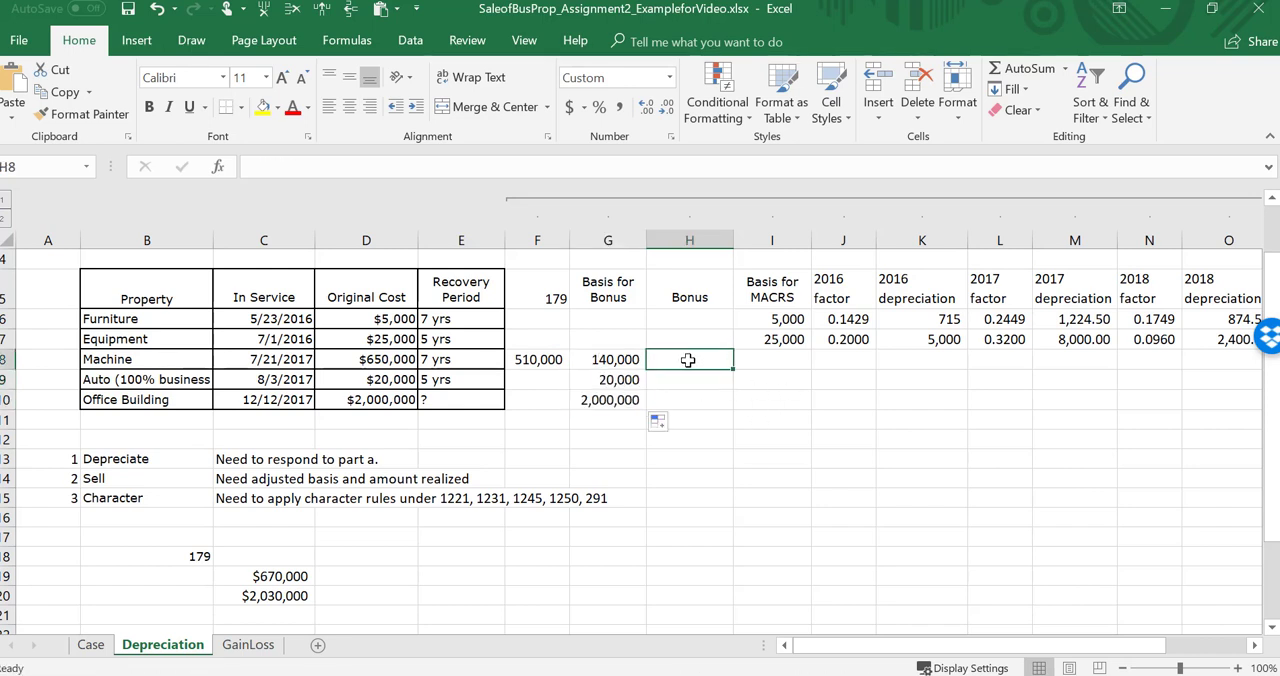
key("Left")
key("Left")
key("Left")
key("Left")
key("Left")
key("Left")
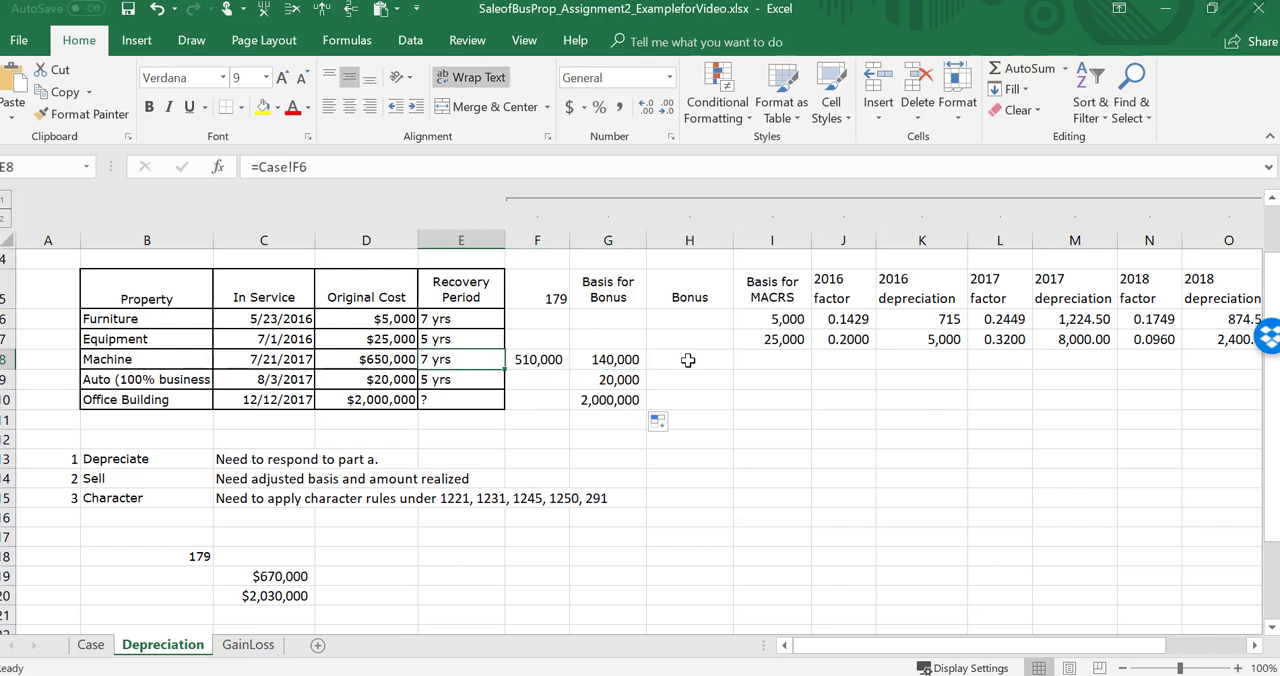
key("Right")
key("Down")
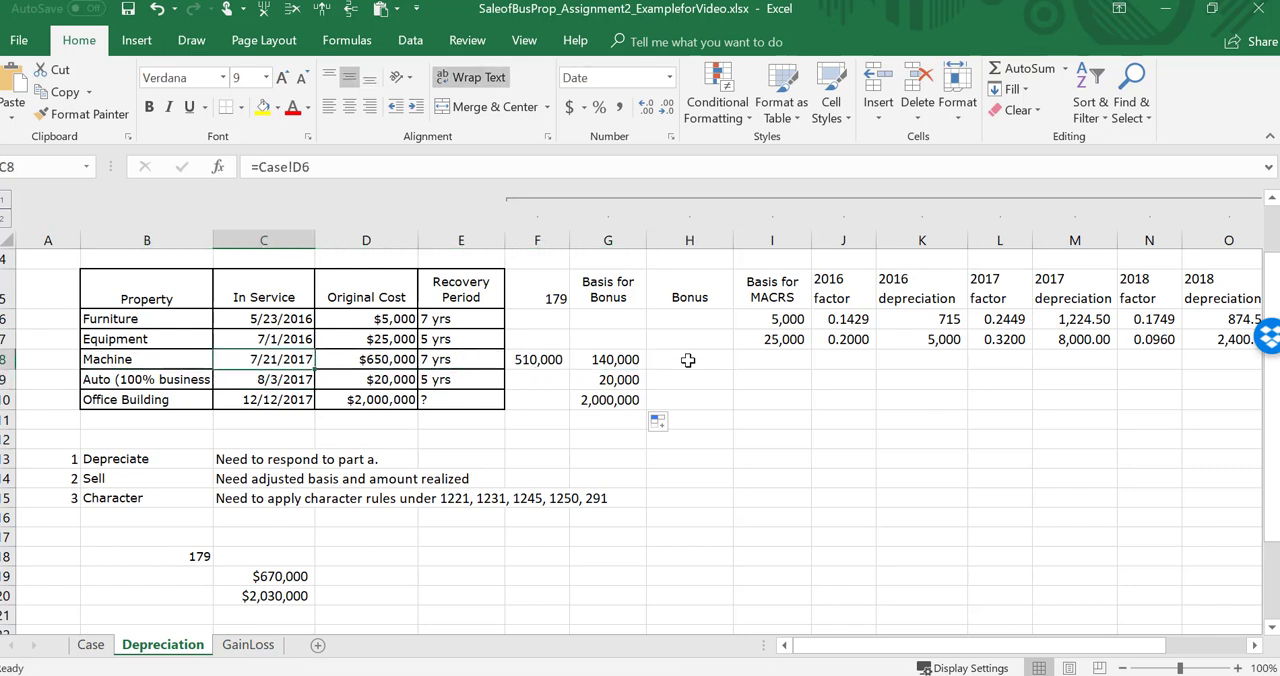
key("Up")
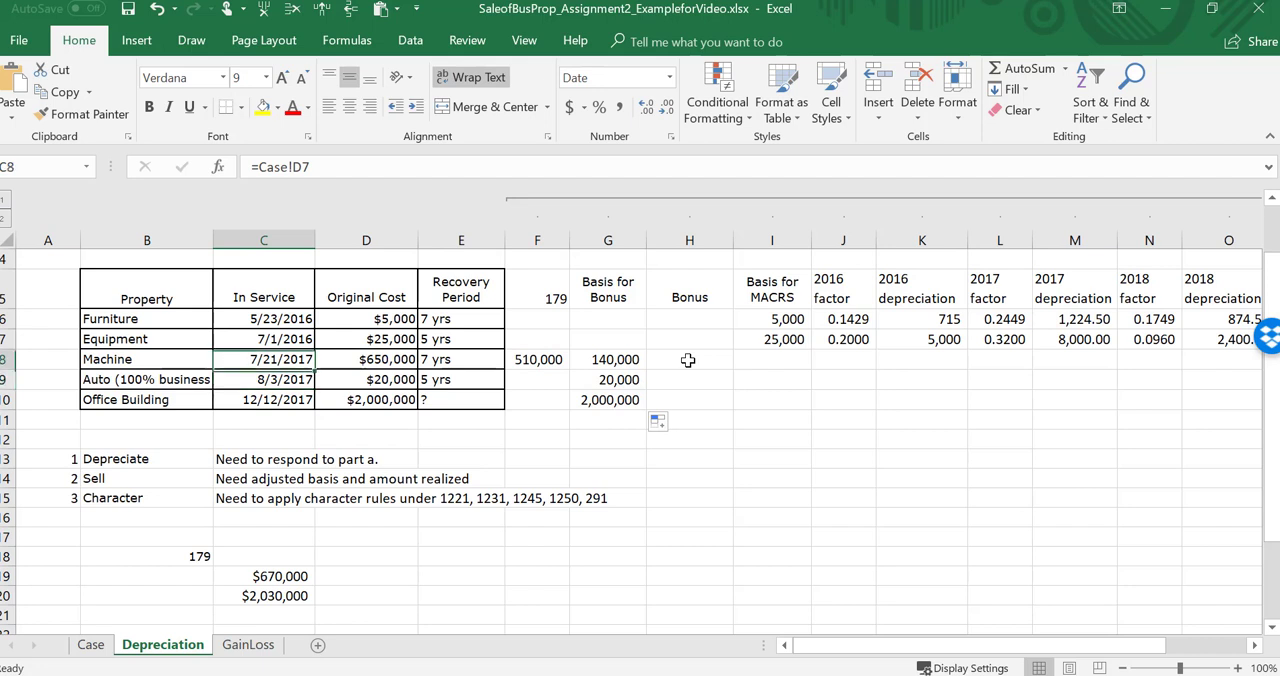
key("Down")
key("Up")
key("Down")
key("Up")
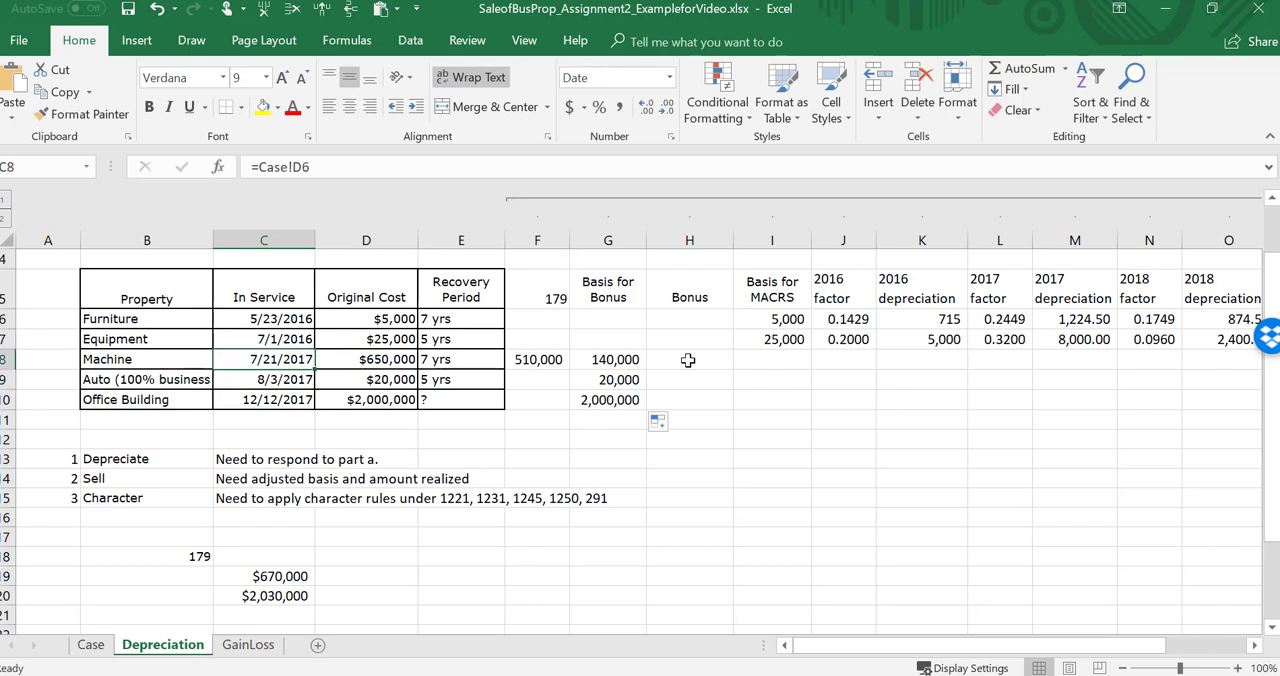
key("Down")
key("Up")
key("Down")
key("Up")
Step: Calculate the machine's bonus depreciation with =G8*0.5 and fill the formula down to the auto row
key("Right")
key("Right")
key("Right")
key("Right")
key("Right")
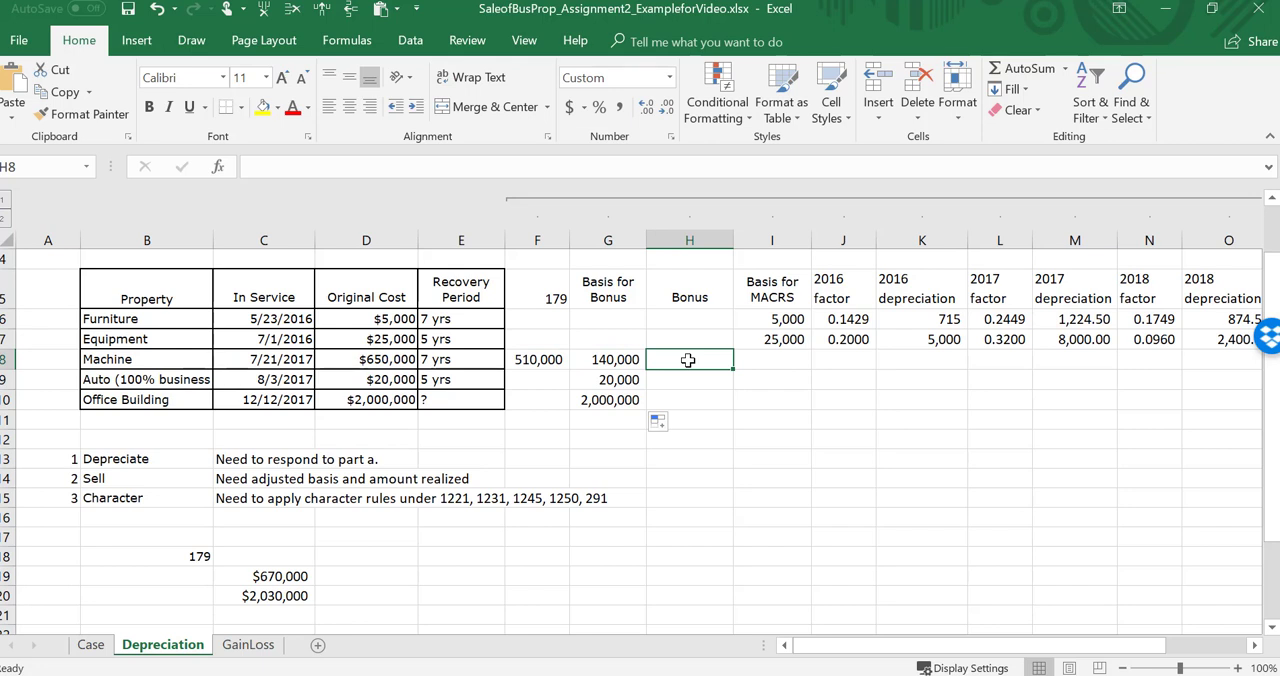
type("=")
key("Left")
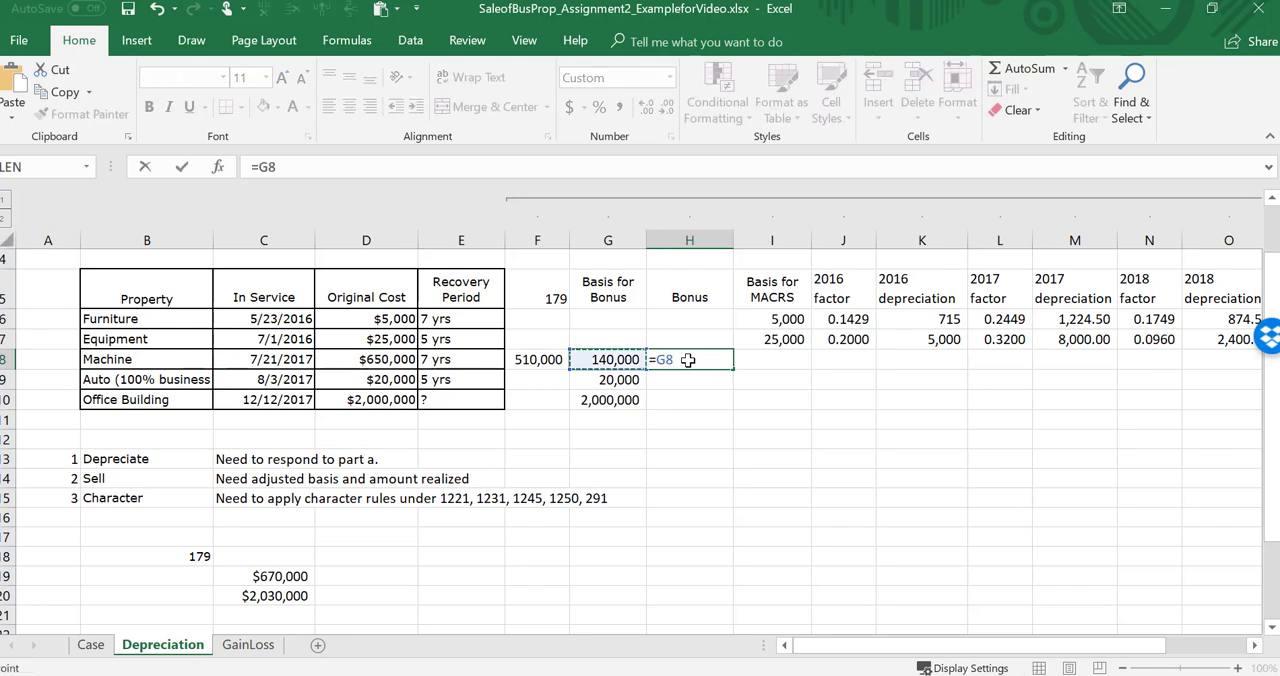
type("*")
key("Return")
left_click(688, 359)
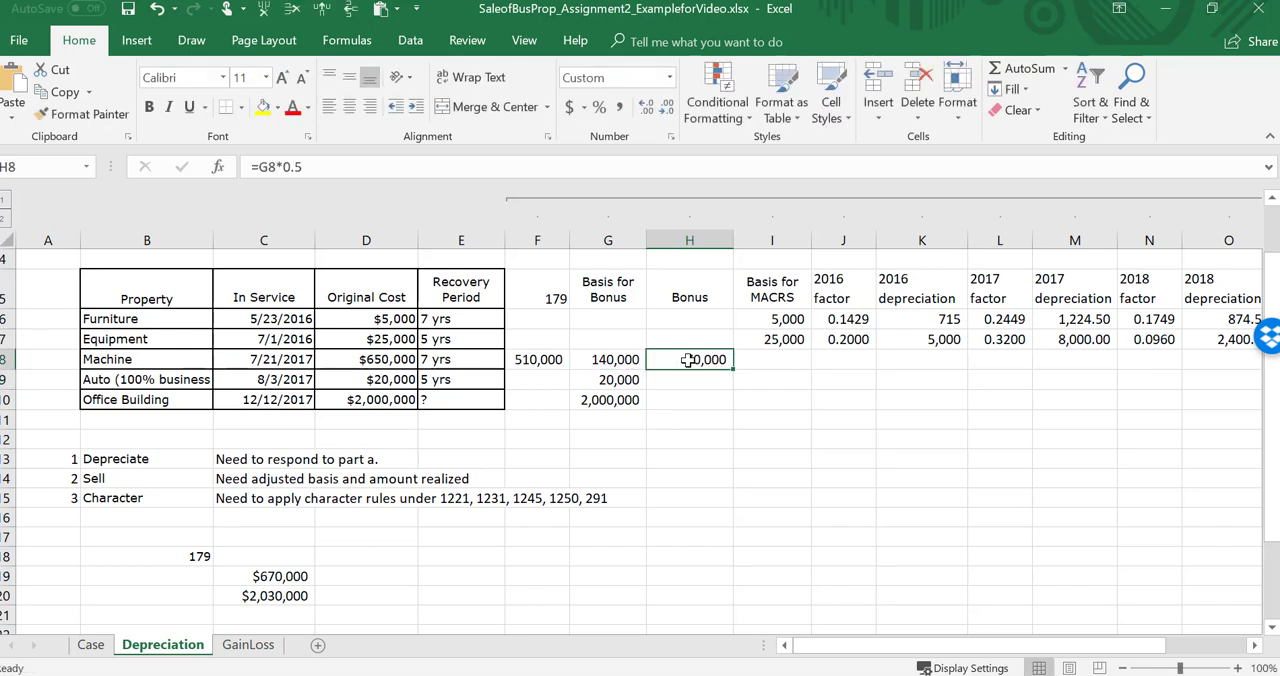
left_click_drag(734, 370, 736, 390)
Step: Calculate the machine's basis for MACRS in I8 with =G8-H8
left_click(786, 367)
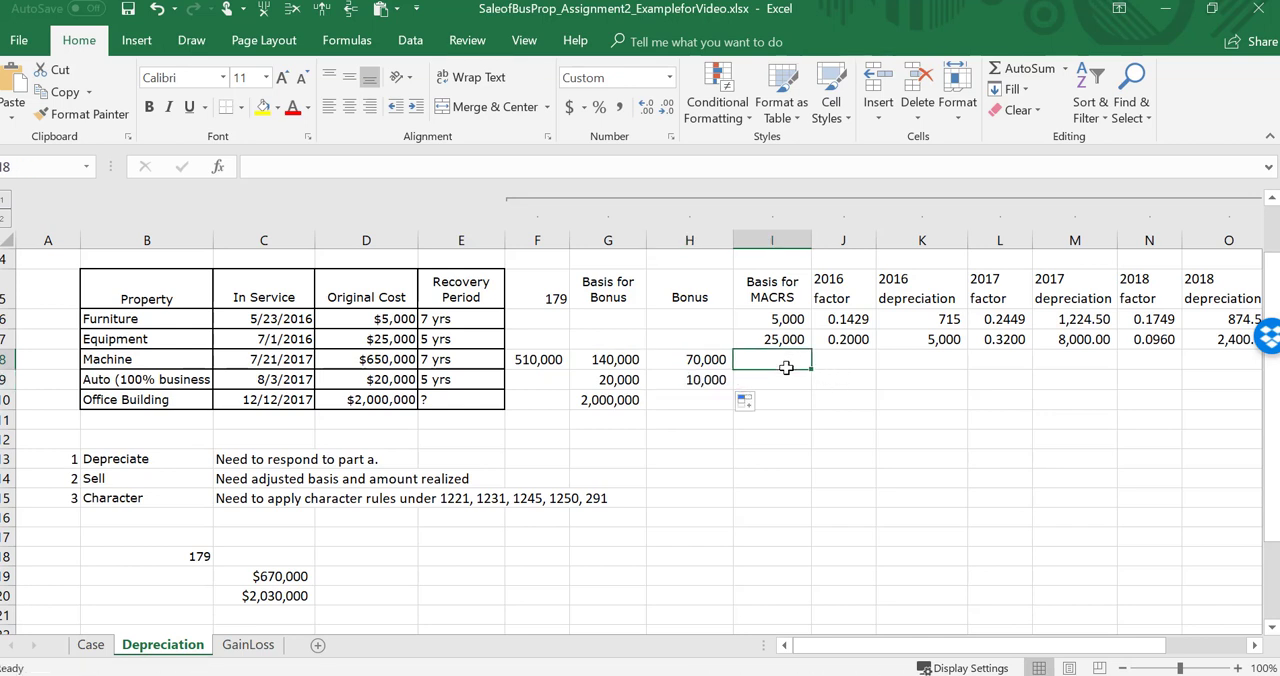
type("=")
key("Left")
key("Left")
type("-")
Step: Calculate the auto's basis for MACRS in I9 with =G9-H9
key("Left")
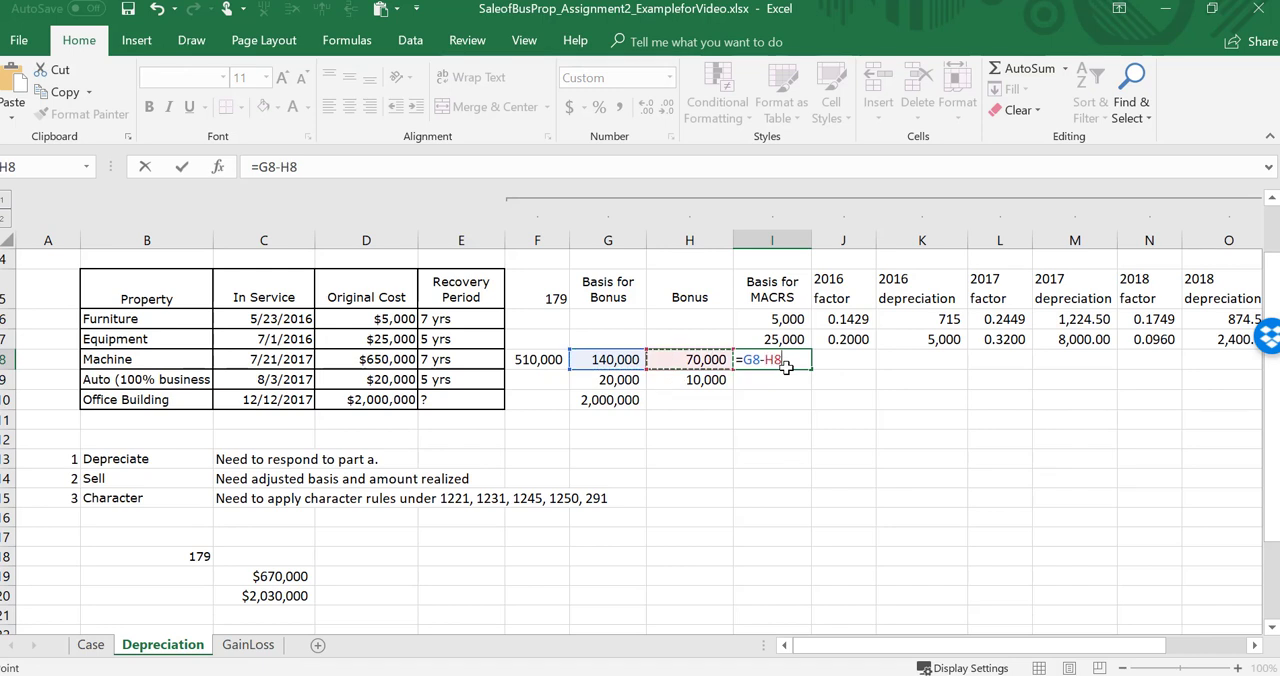
key("Return")
type("=")
key("Left")
key("Left")
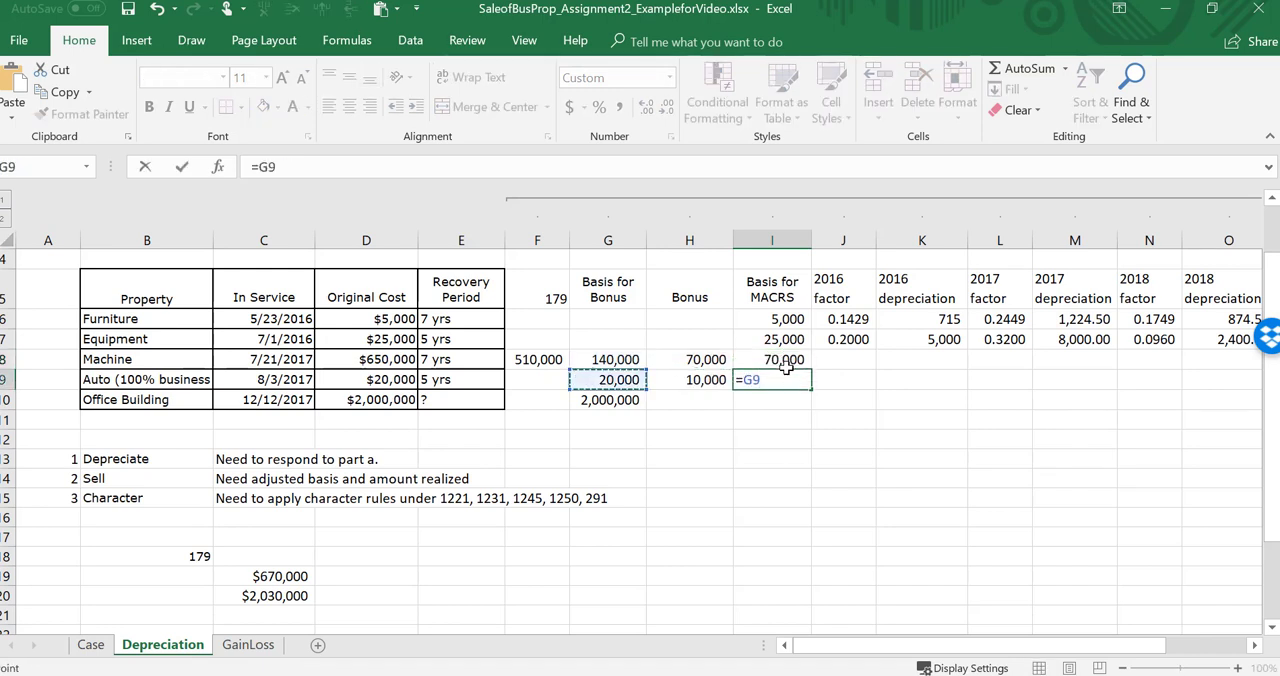
type("-")
Step: Fill the auto's MACRS basis formula down to the office building row
key("Left")
key("Return")
key("Up")
key("Left")
key("Down")
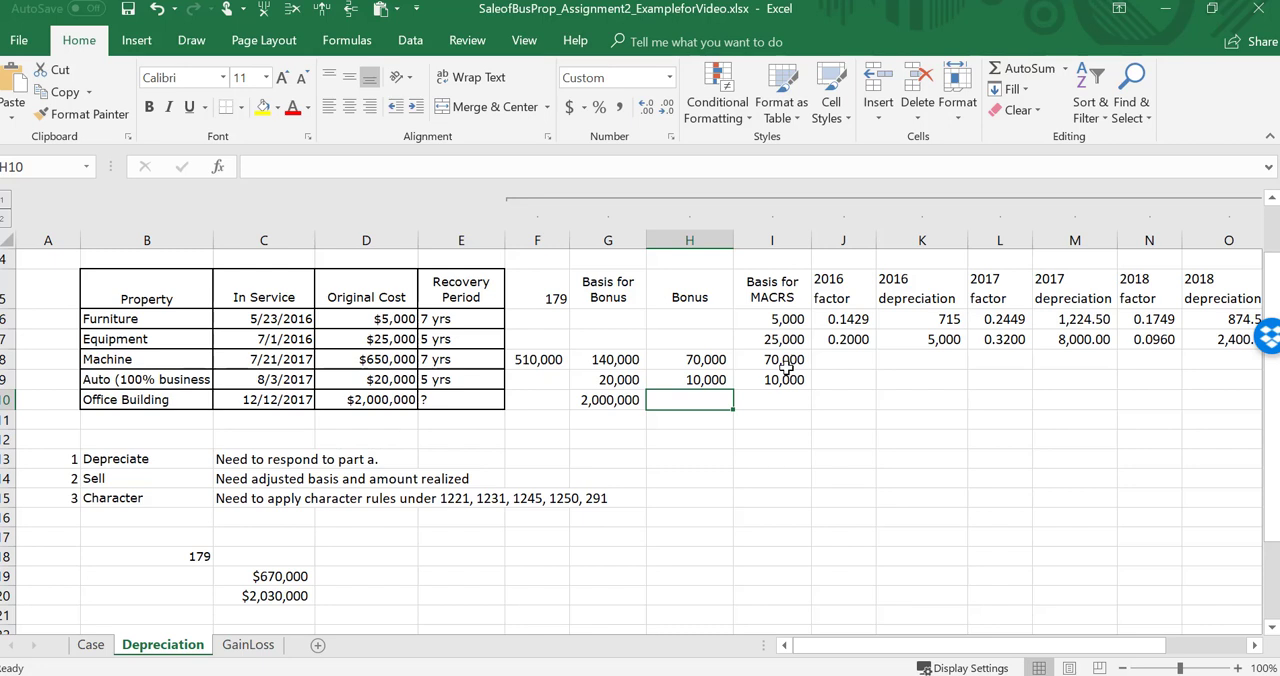
key("Right")
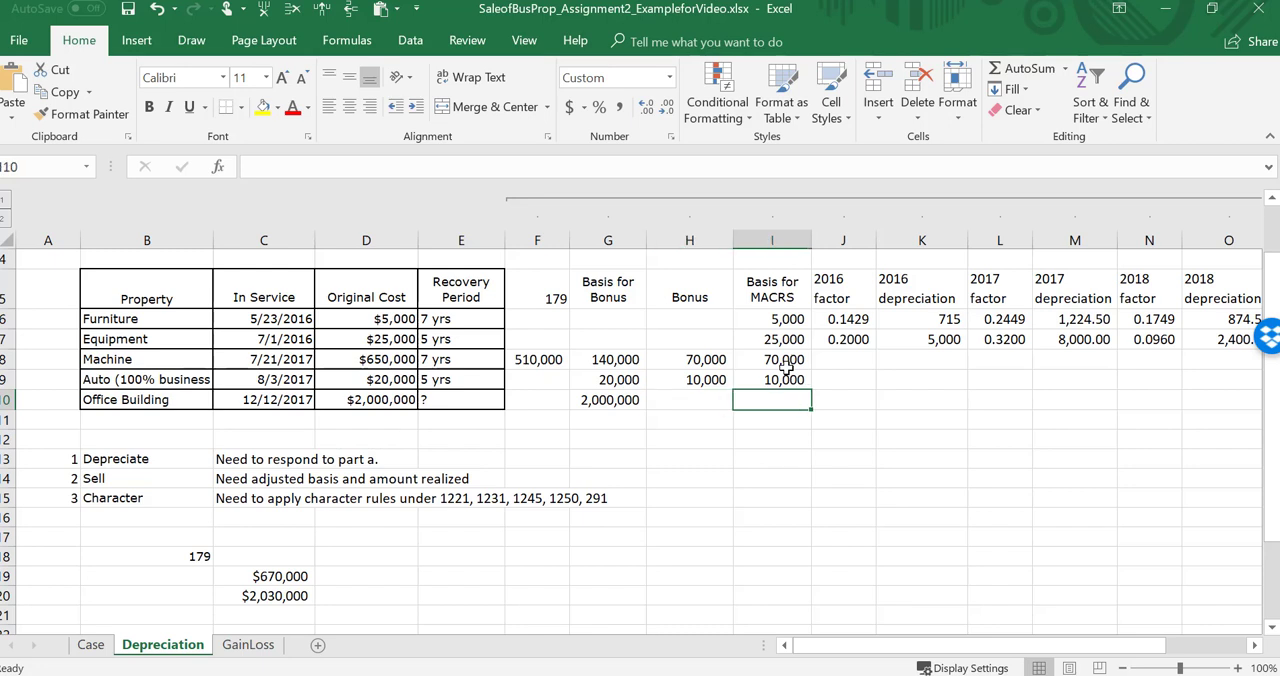
key("Left")
key("Right")
key("Up")
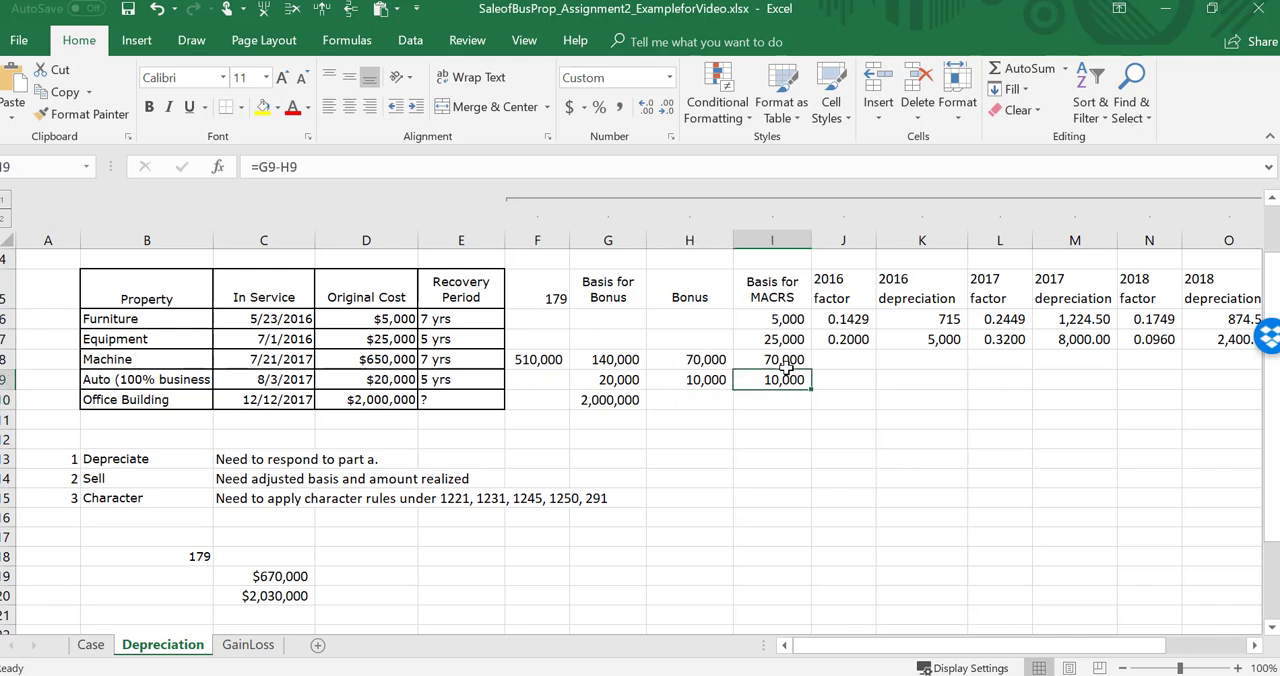
left_click_drag(811, 389, 812, 409)
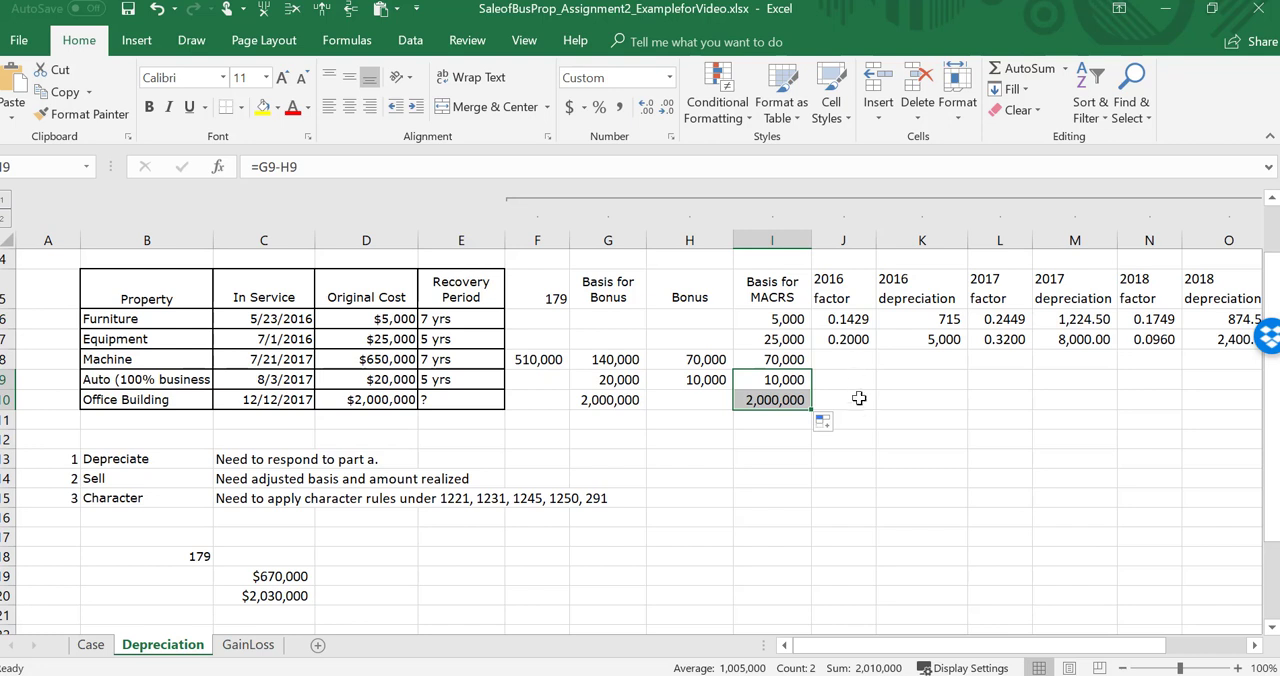
left_click(768, 403)
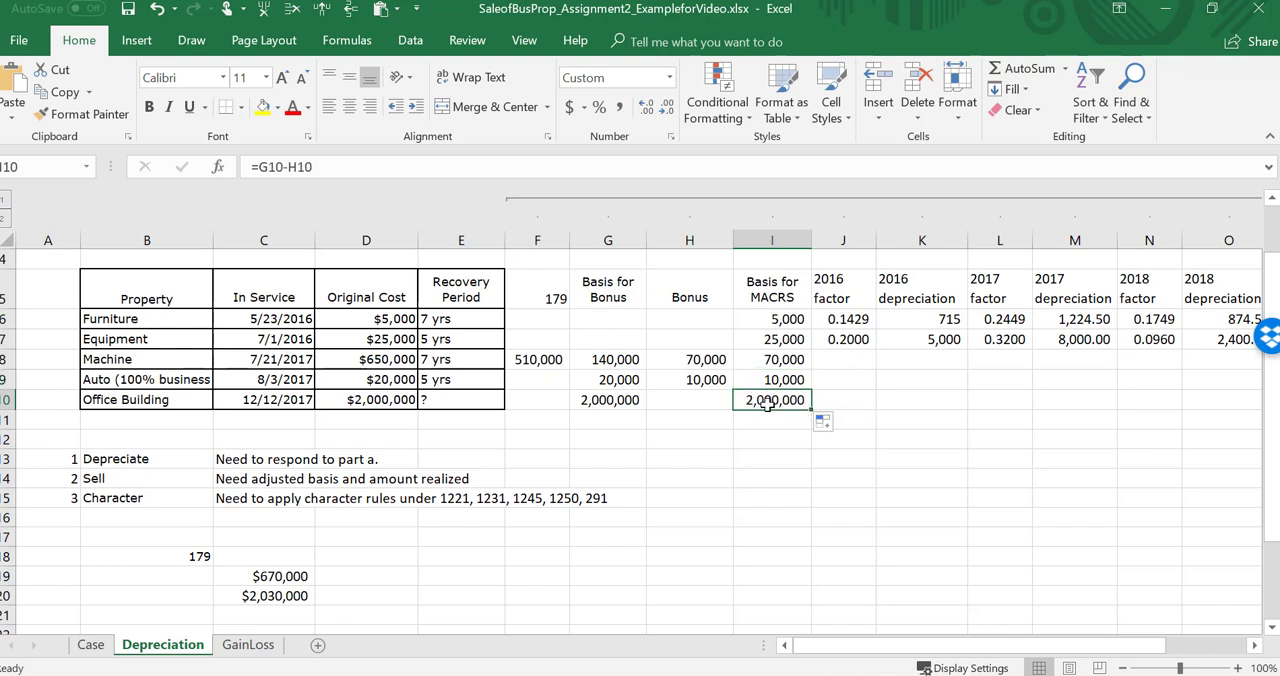
Step: Read the taxable income and tax rate assumptions in the question on the Case sheet and return to the Depreciation sheet
key("Up")
key("Left")
key("Left")
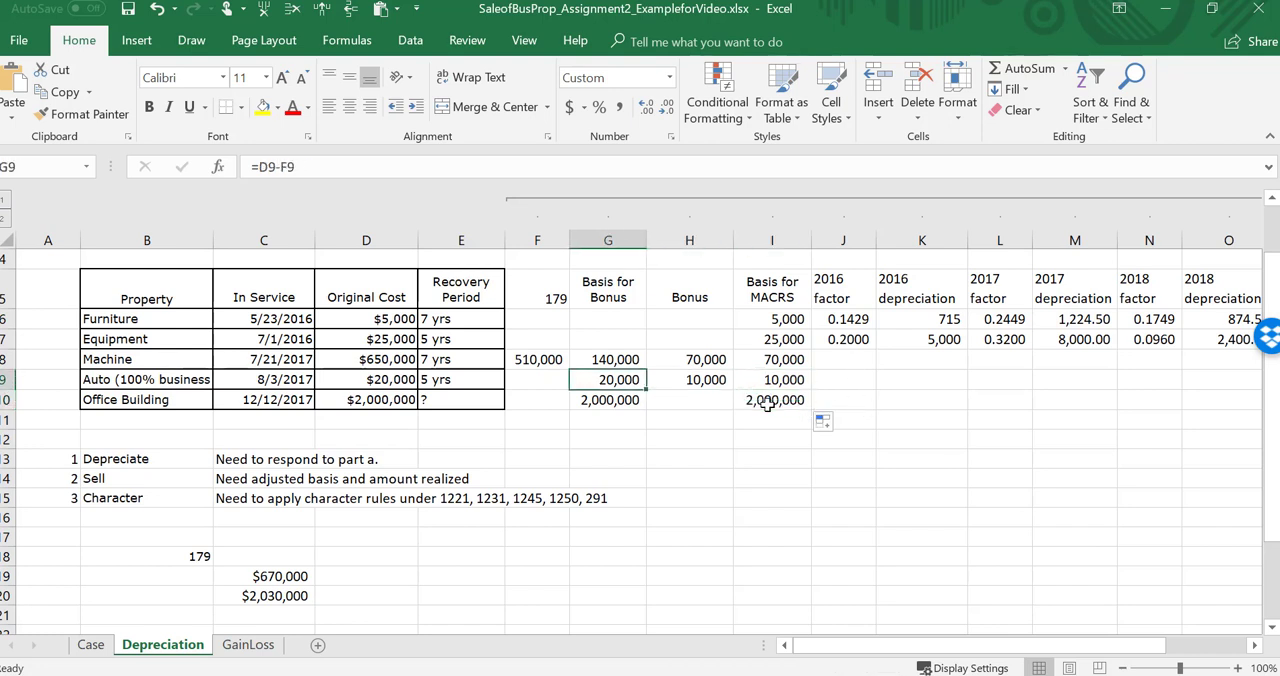
key("Up")
key("Left")
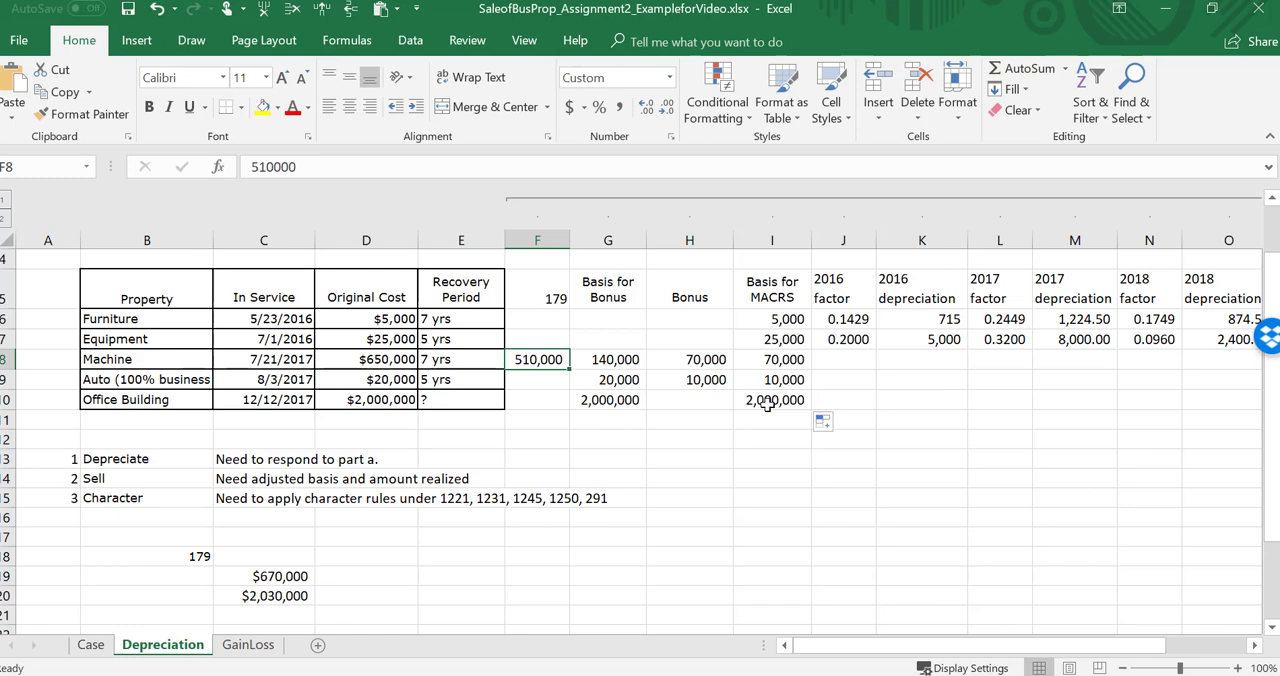
left_click(91, 645)
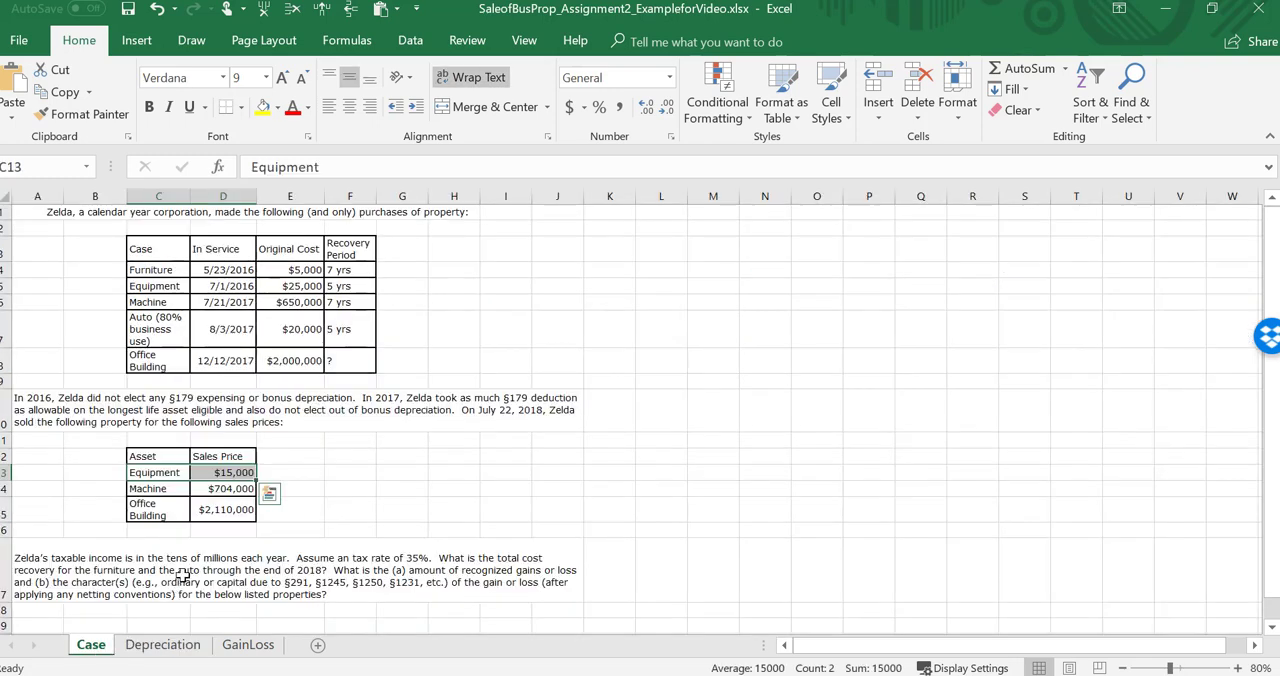
left_click(88, 558)
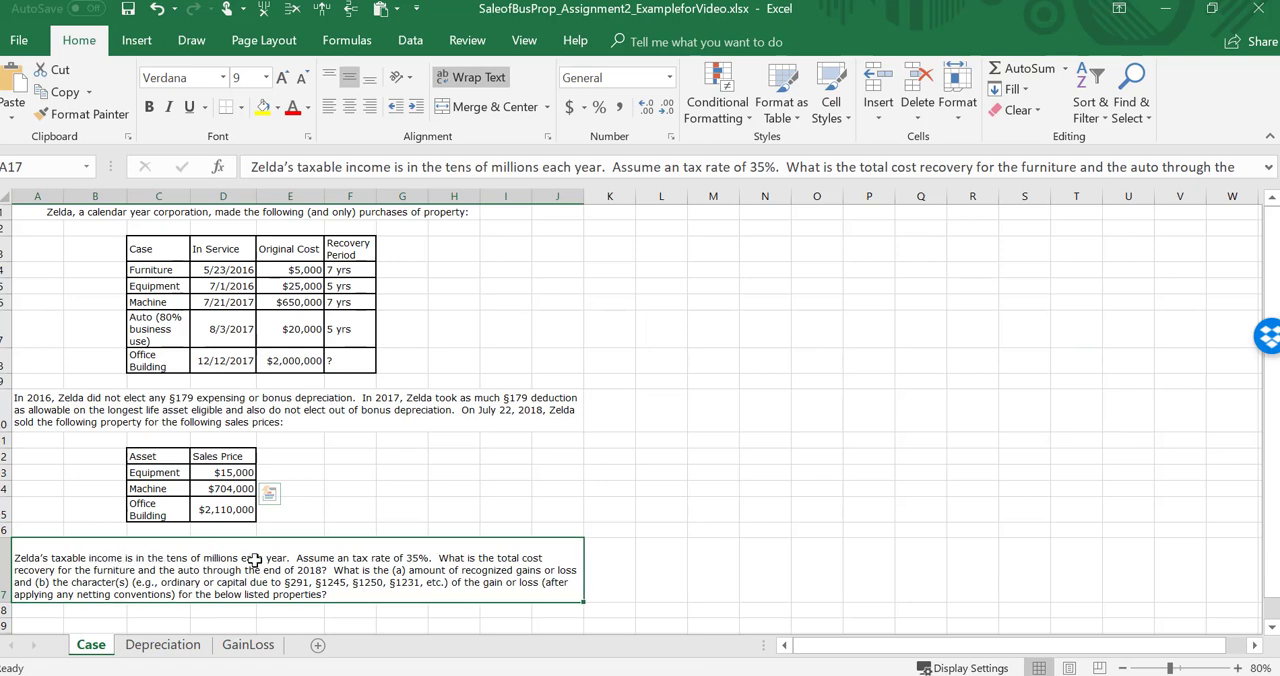
left_click_drag(255, 560, 228, 559)
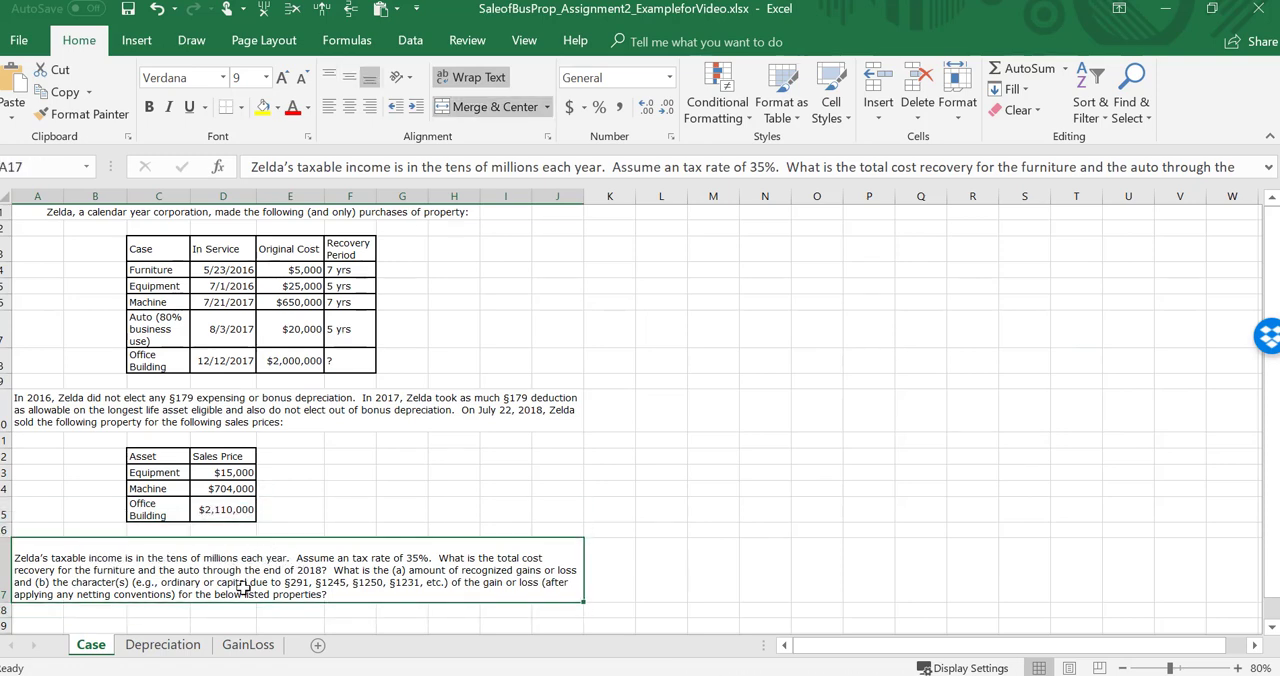
left_click(186, 645)
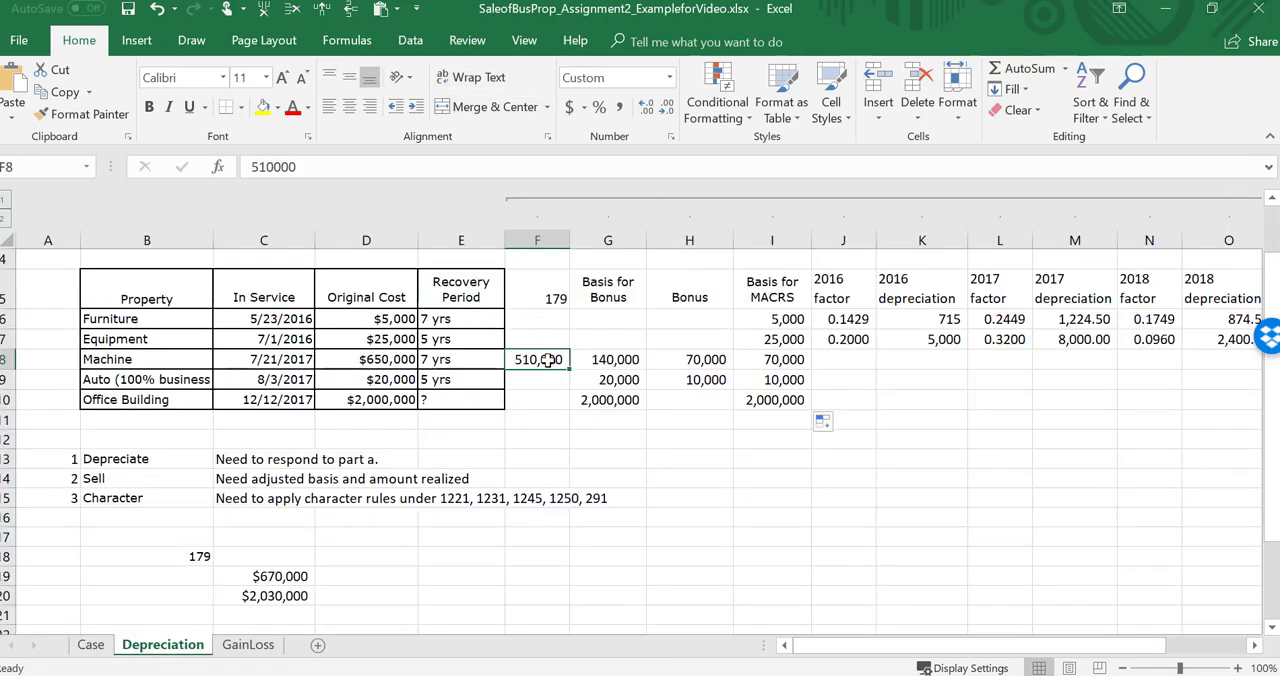
Step: Check the §179 totals of the 2017 purchases in C19 and C20 below the schedule
key("Down")
key("Down")
key("Down")
key("Down")
key("Down")
key("Down")
key("Down")
key("Down")
key("Down")
key("Down")
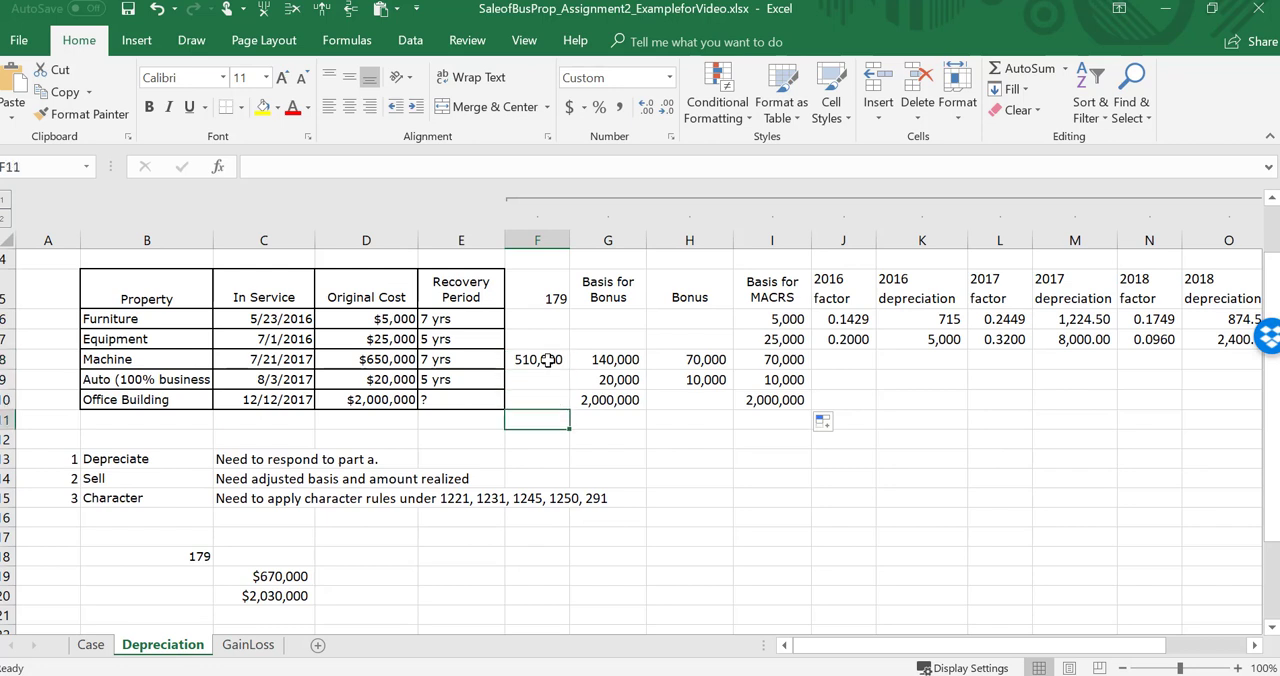
key("Left")
key("Left")
key("Left")
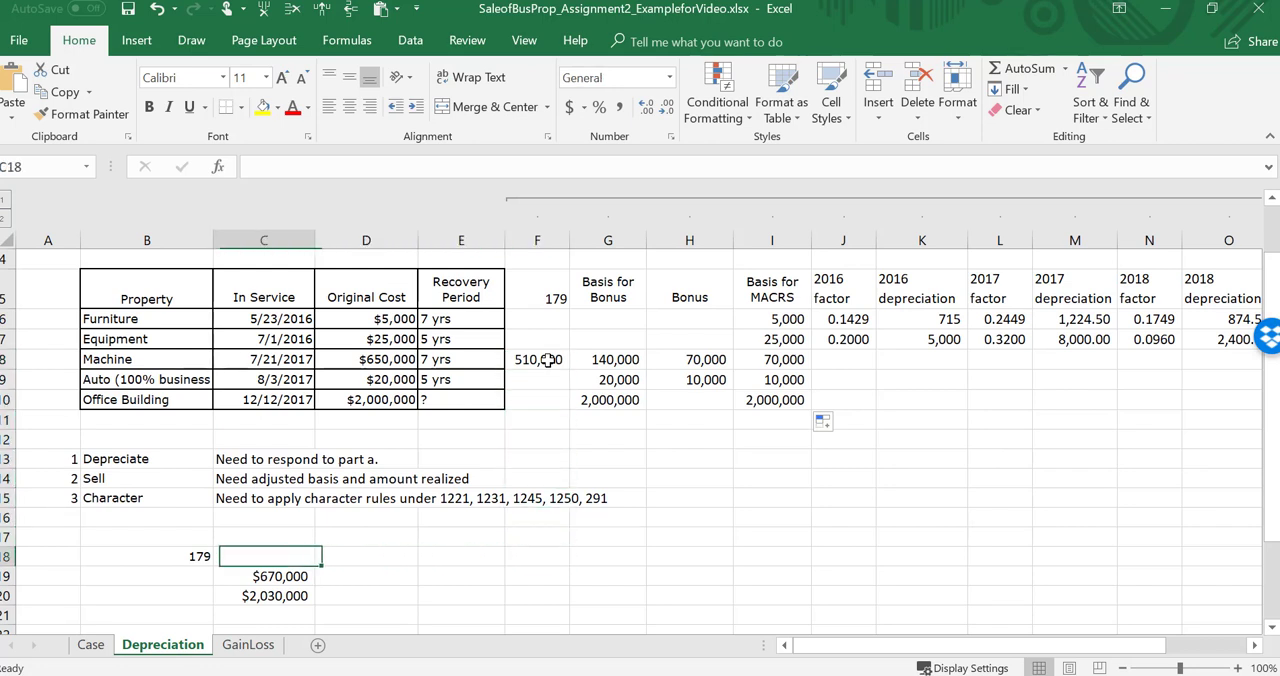
key("Down")
key("Down")
key("Up")
key("Up")
key("Up")
key("Up")
key("Up")
key("Up")
key("Up")
key("Up")
key("Up")
key("Up")
key("Up")
key("Up")
key("Up")
key("Up")
key("Up")
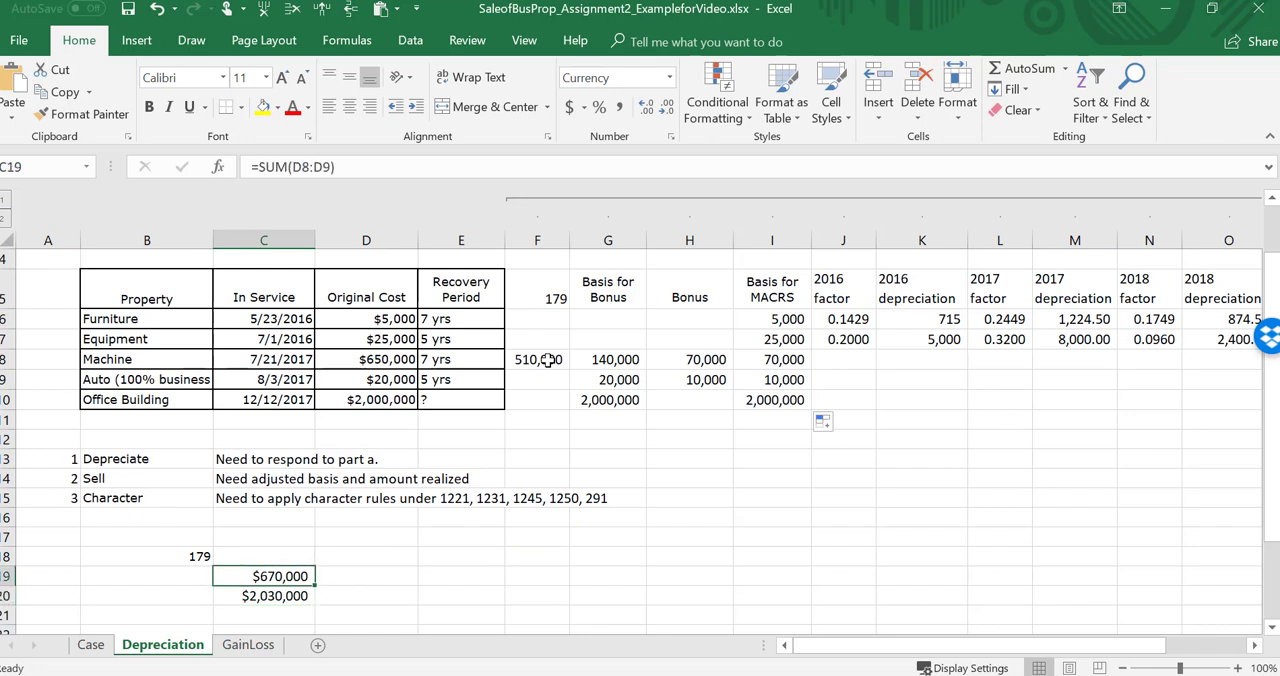
key("Down")
key("Down")
key("Down")
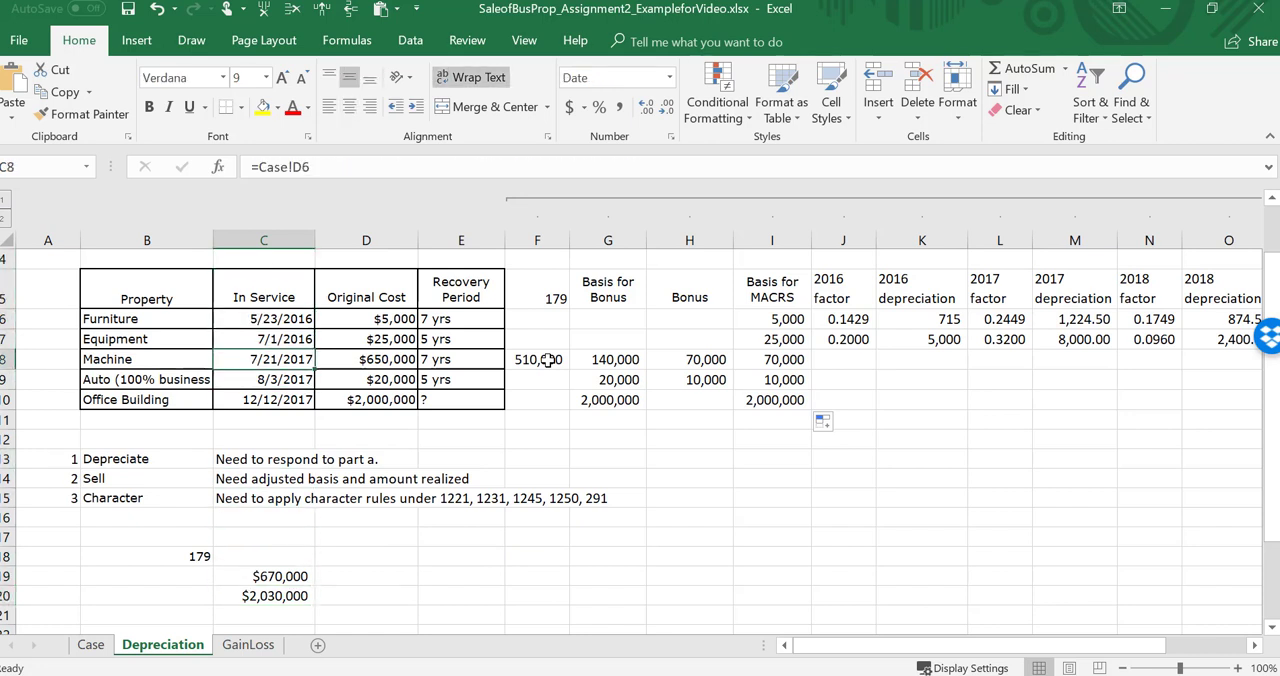
Step: Review the machine's original cost, §179 deduction, basis for bonus and basis for MACRS across row 8
key("Right")
key("Right")
key("Right")
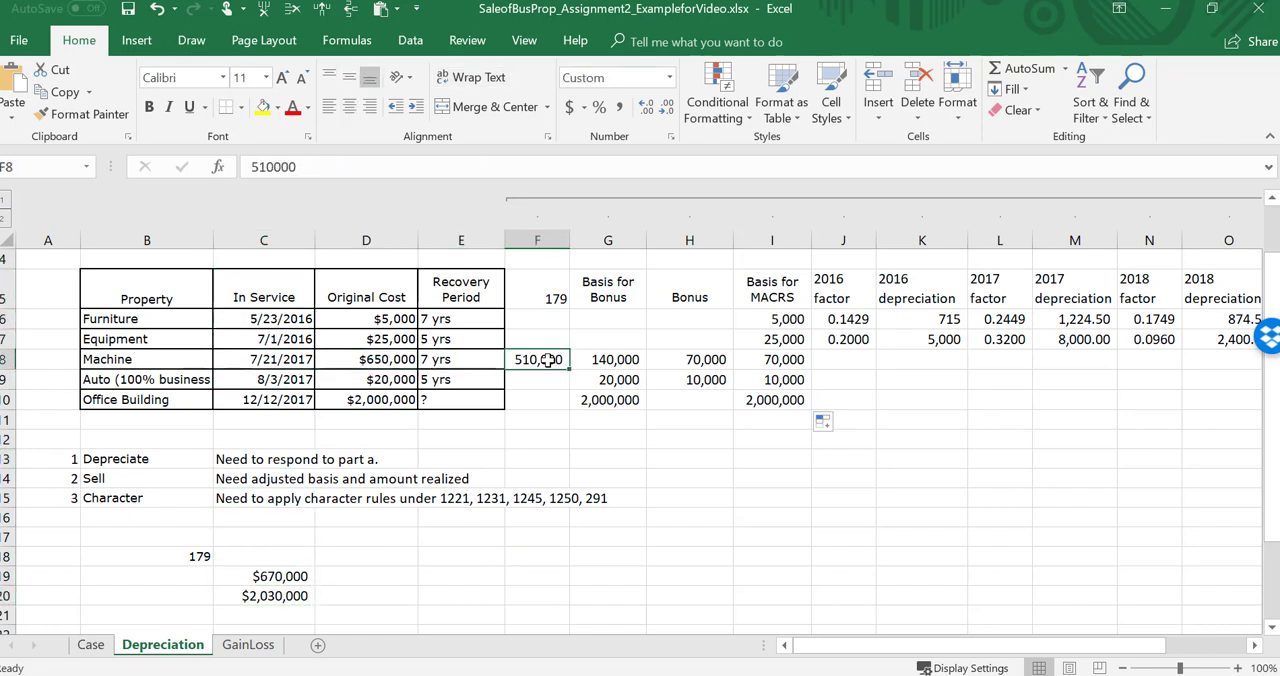
key("Right")
key("Down")
key("Down")
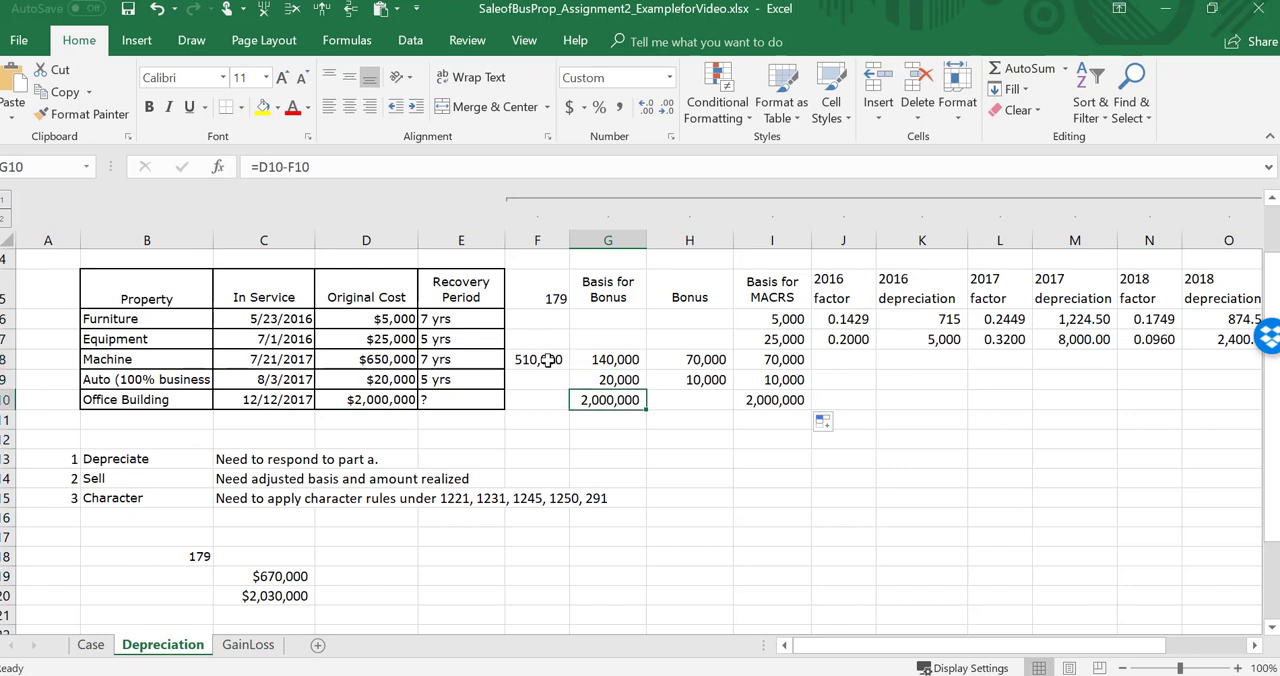
key("Up")
key("Up")
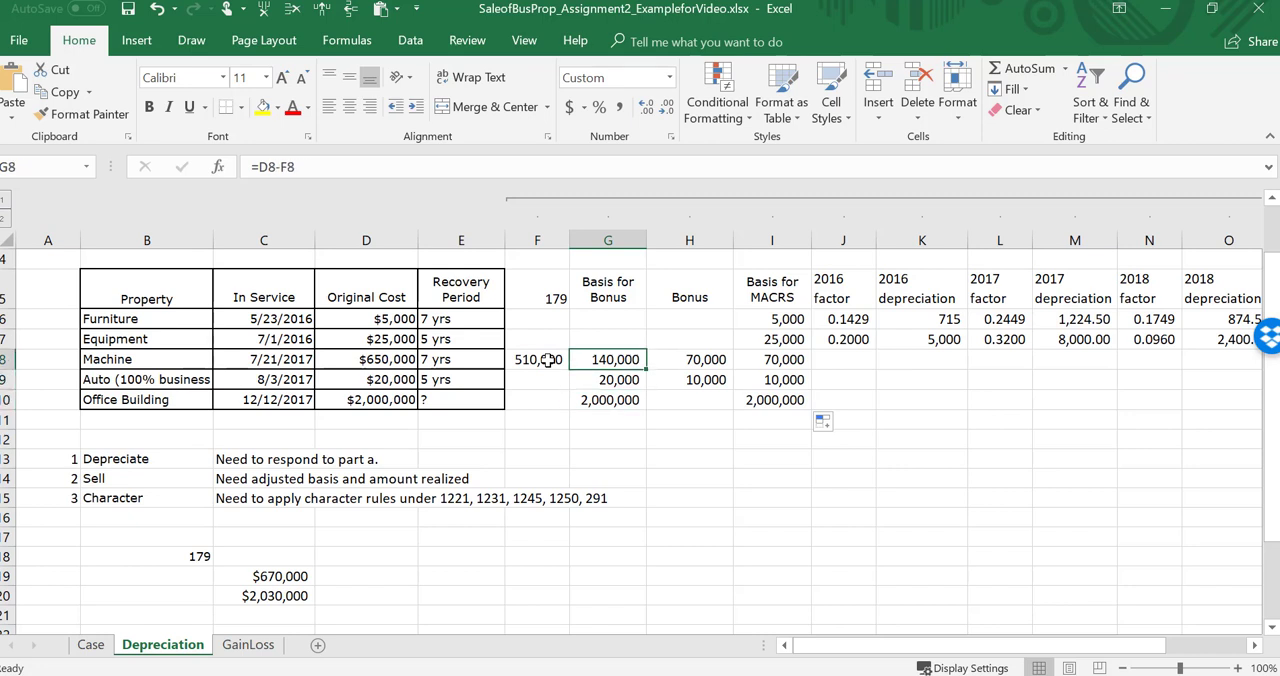
key("Left")
key("Left")
key("Left")
key("Left")
key("Left")
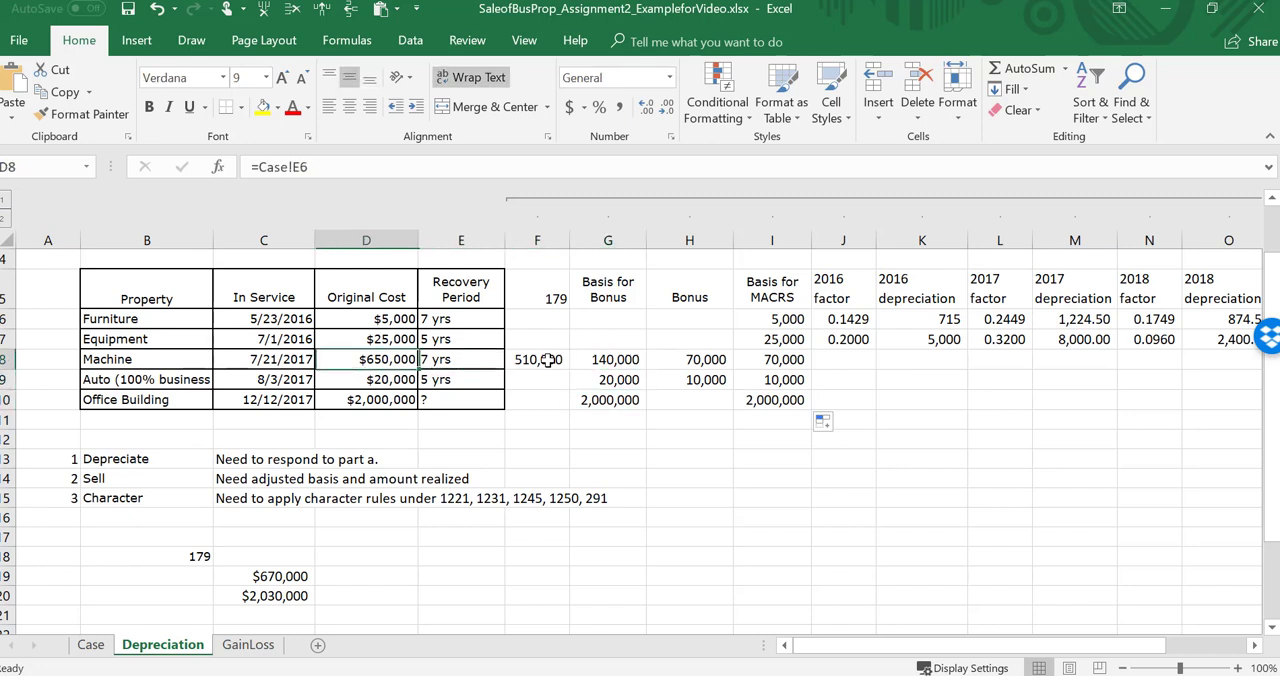
key("Right")
key("Right")
key("Right")
key("Right")
key("Right")
key("Right")
key("Right")
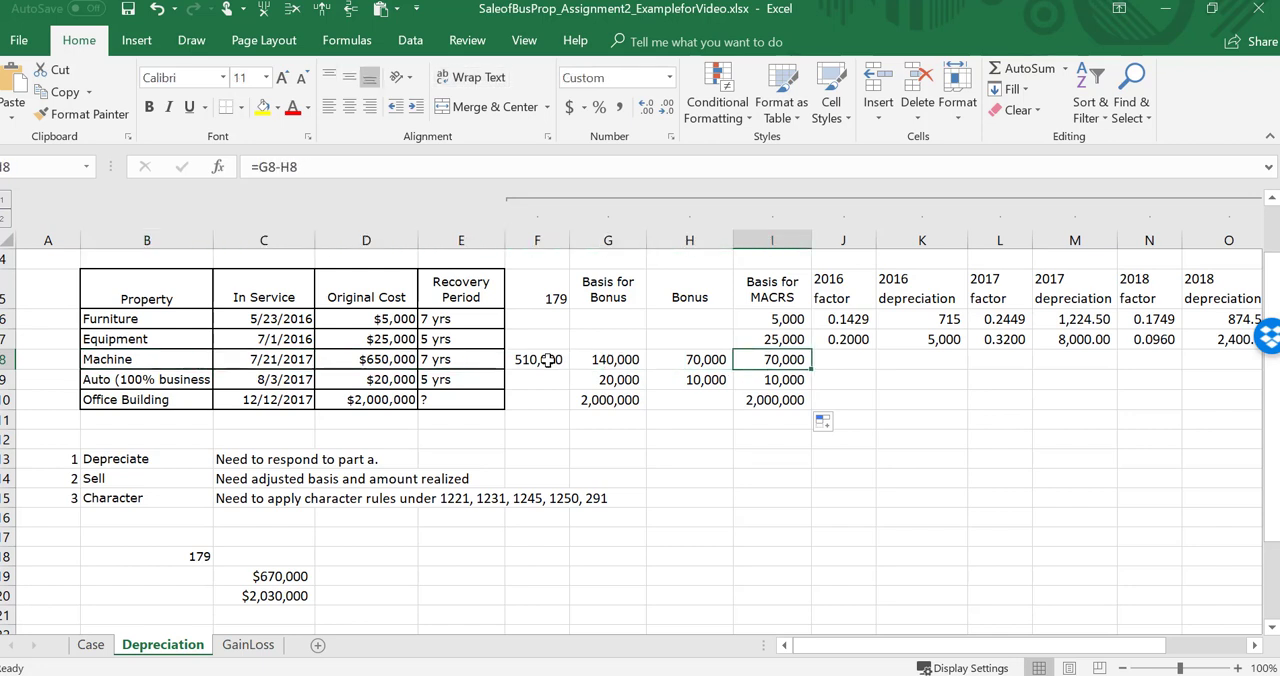
Step: Review the MACRS basis of the three 2017 assets and the year columns still to fill in
key("Down")
key("Up")
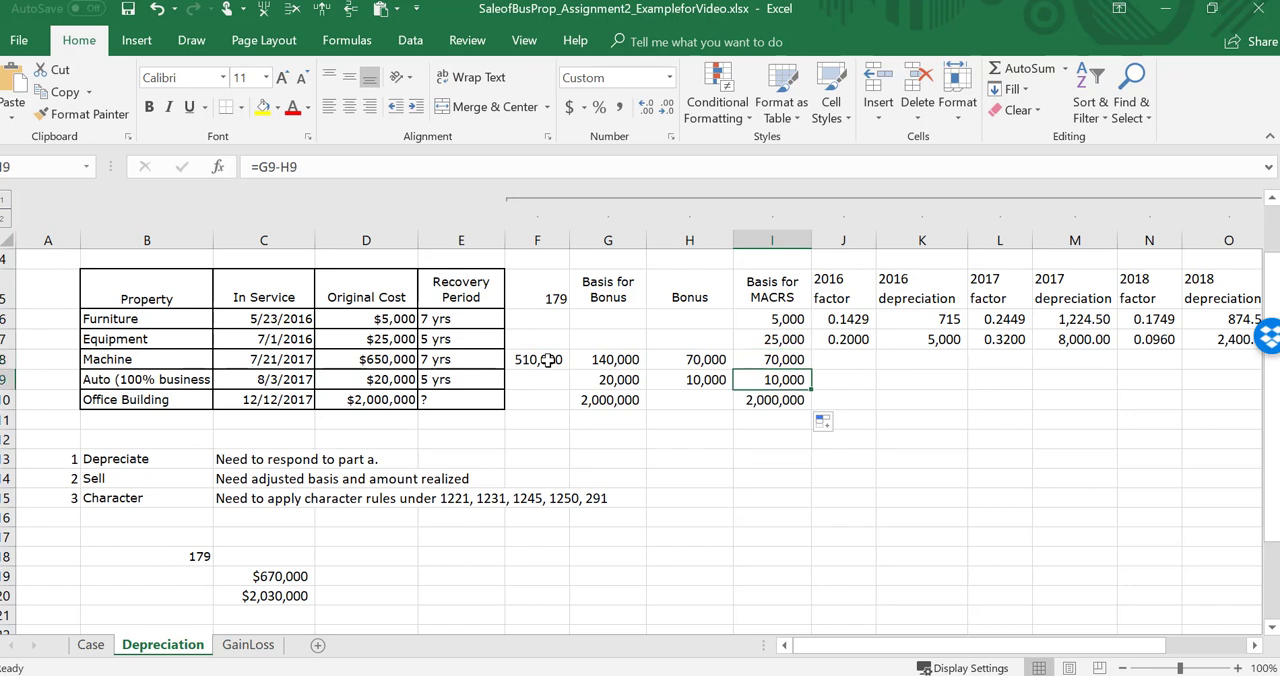
key("Down")
key("Down")
key("Up")
key("Up")
key("Down")
key("Down")
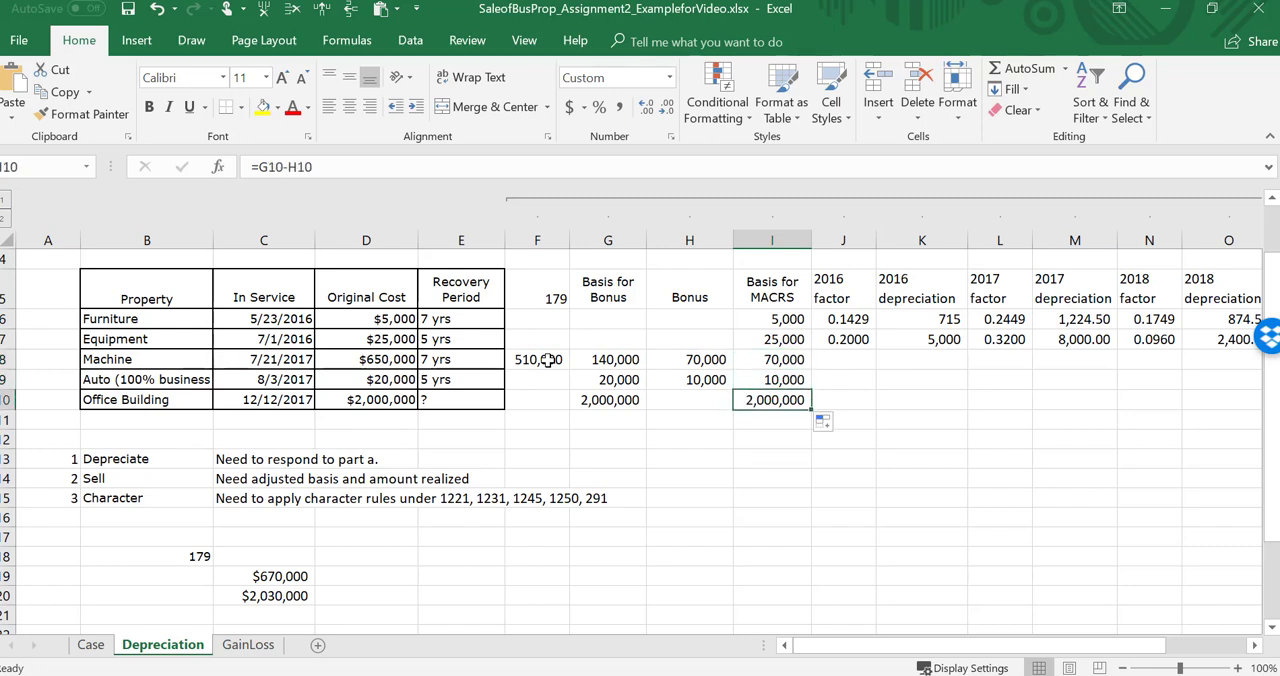
key("Right")
key("Right")
key("Right")
key("Right")
key("Right")
key("Right")
key("Right")
key("Right")
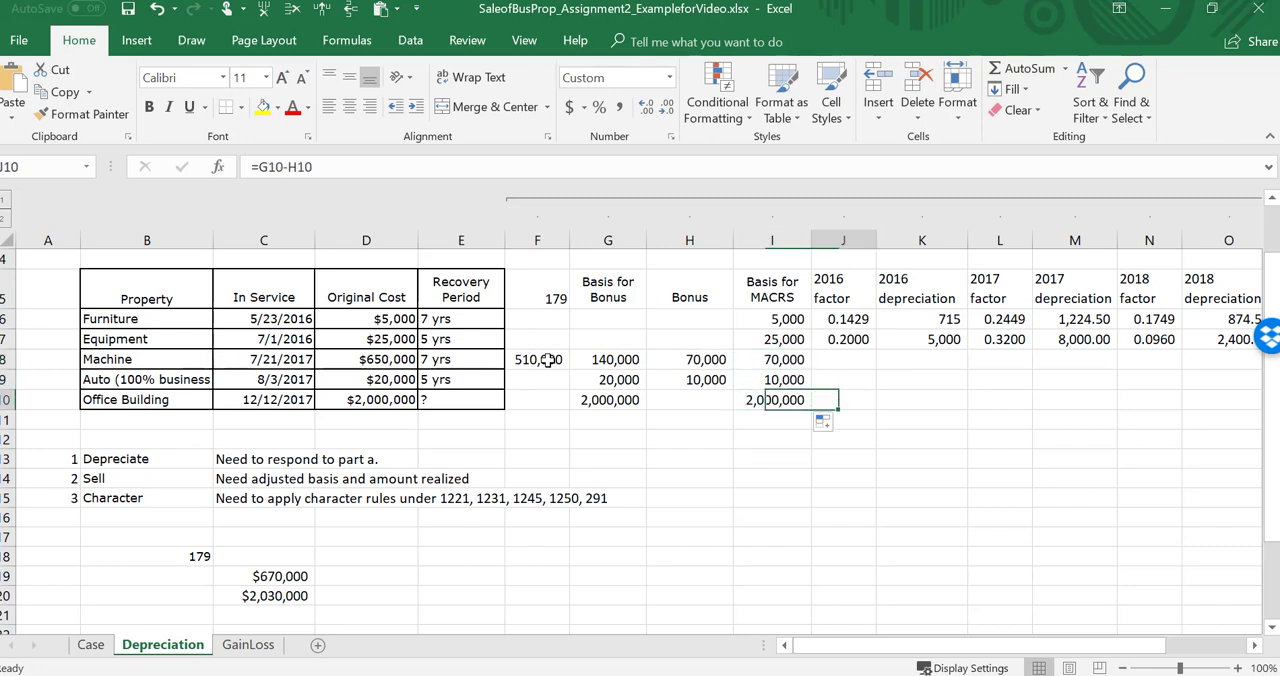
key("Left")
key("Left")
key("Left")
key("Left")
key("Left")
key("Left")
key("Left")
key("Left")
key("Left")
key("Left")
key("Left")
key("Left")
key("Left")
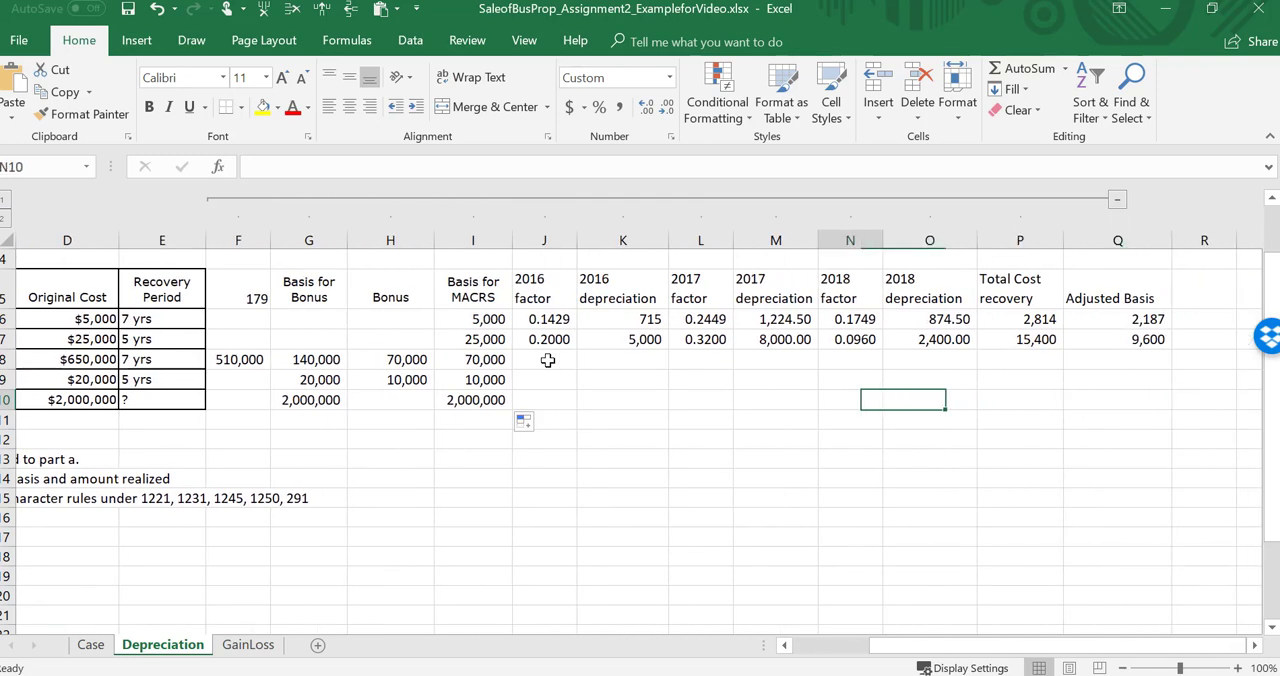
key("Left")
key("Left")
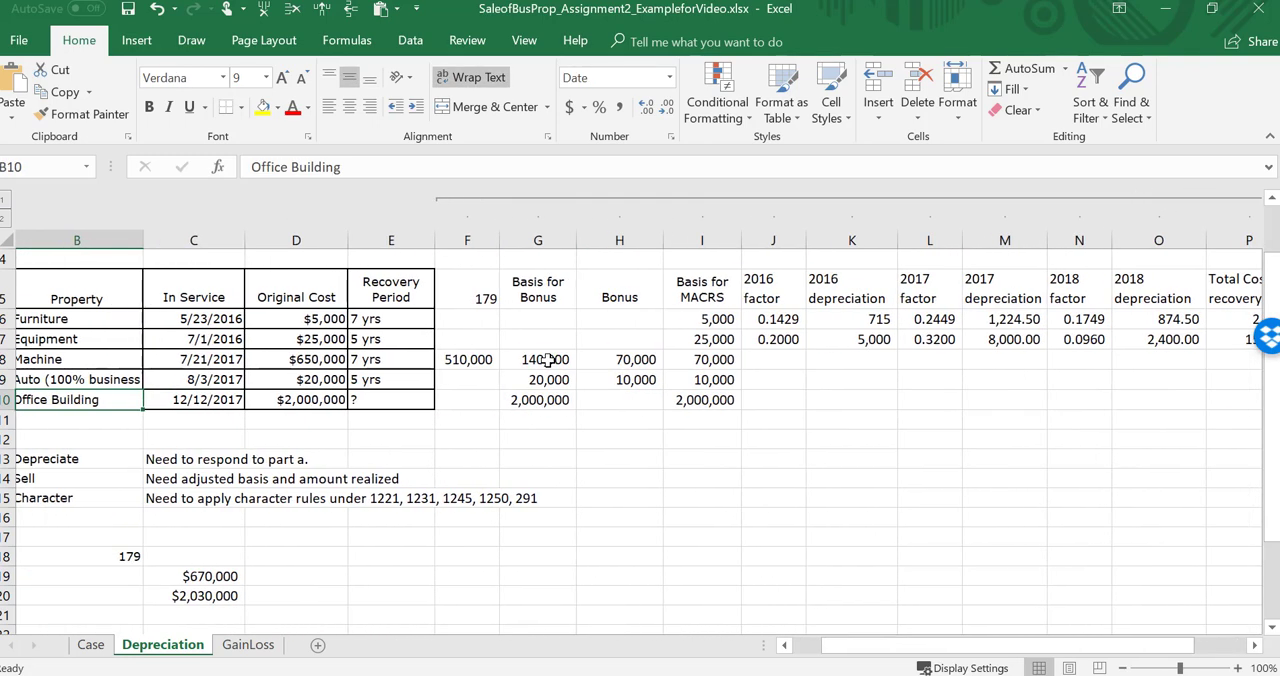
Step: Check the original costs and recovery periods of the machine, auto and office building
key("Up")
key("Up")
key("Up")
key("Down")
key("Down")
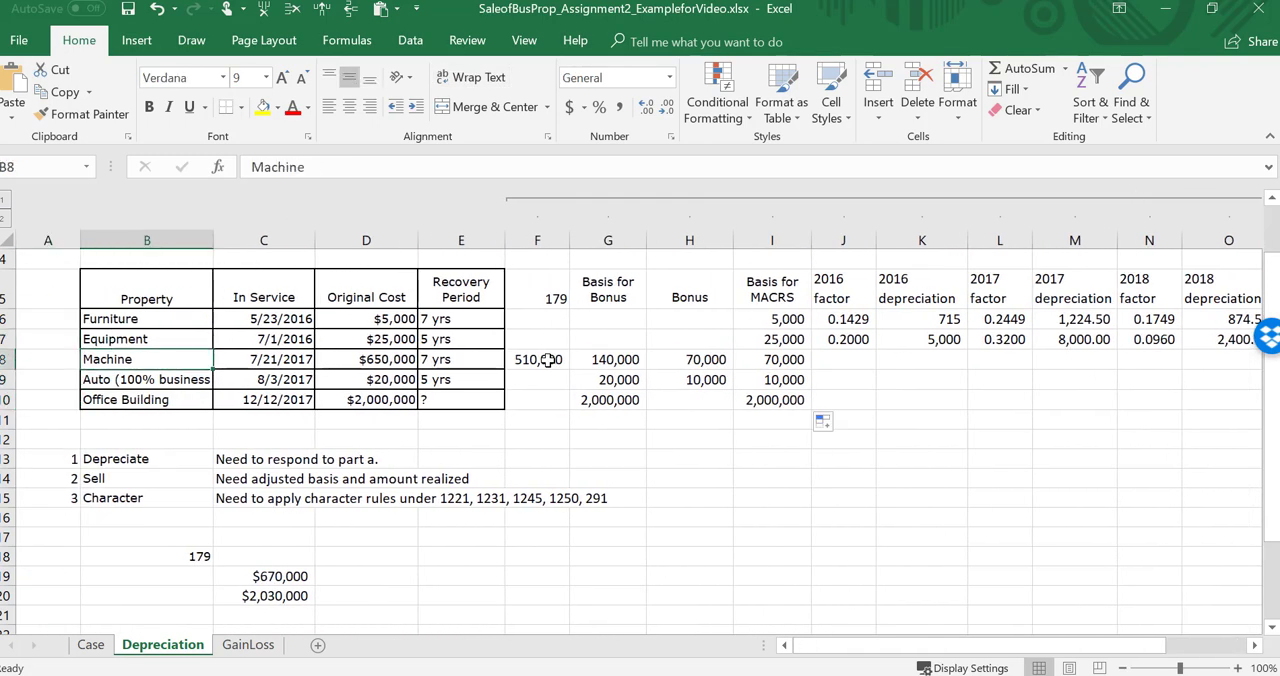
key("Right")
key("Right")
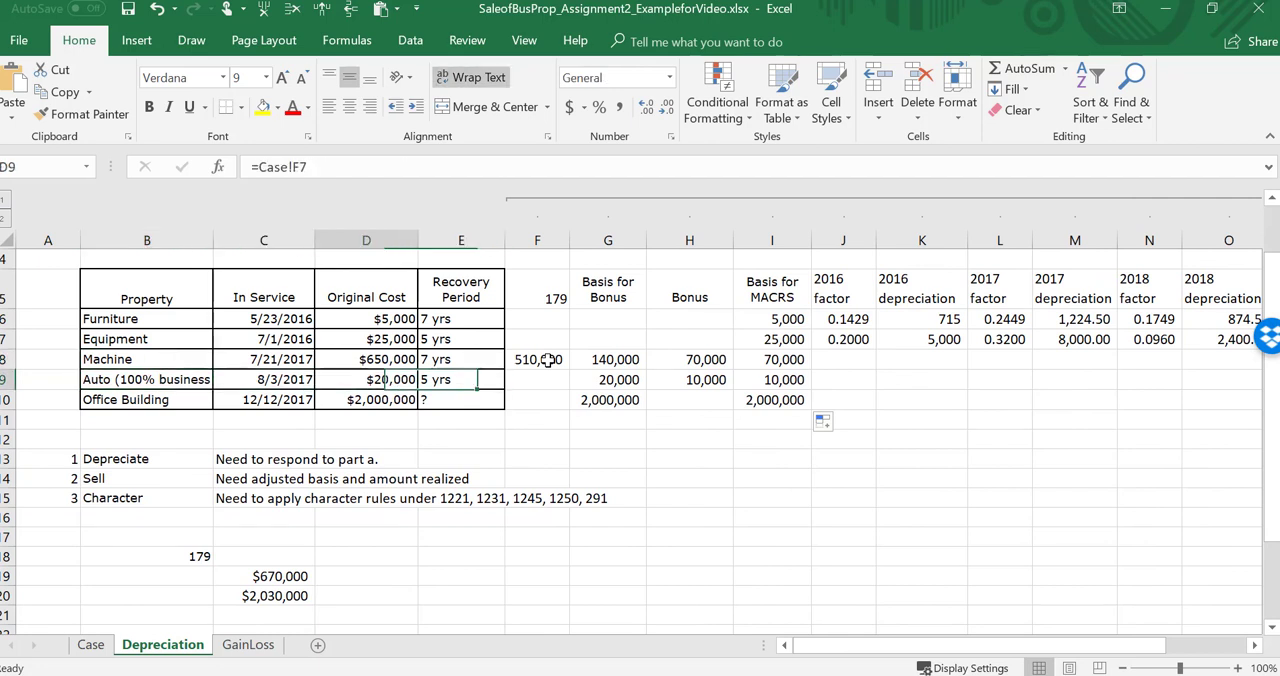
key("Up")
key("Down")
key("Down")
key("Up")
key("Up")
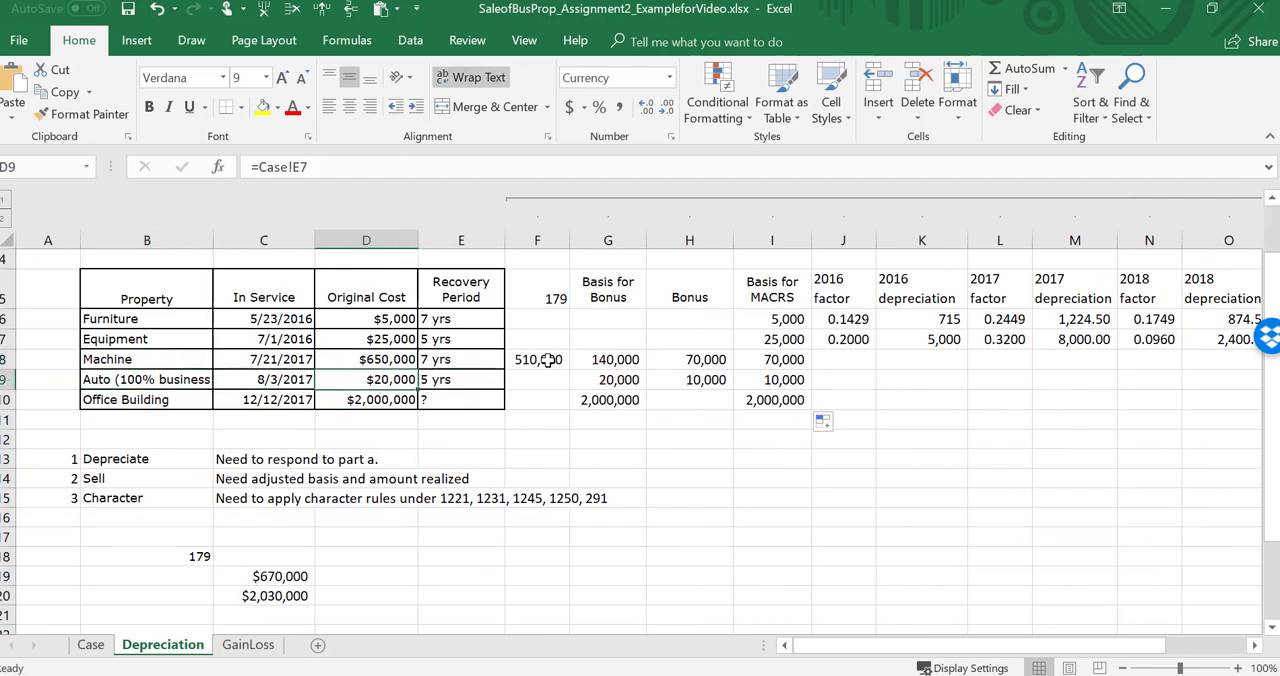
key("Down")
Step: Switch to TablePack.docx in Word, look up the first-year half-year convention rate for 5-year property, and return to the Excel workbook
mouse_move(664, 675)
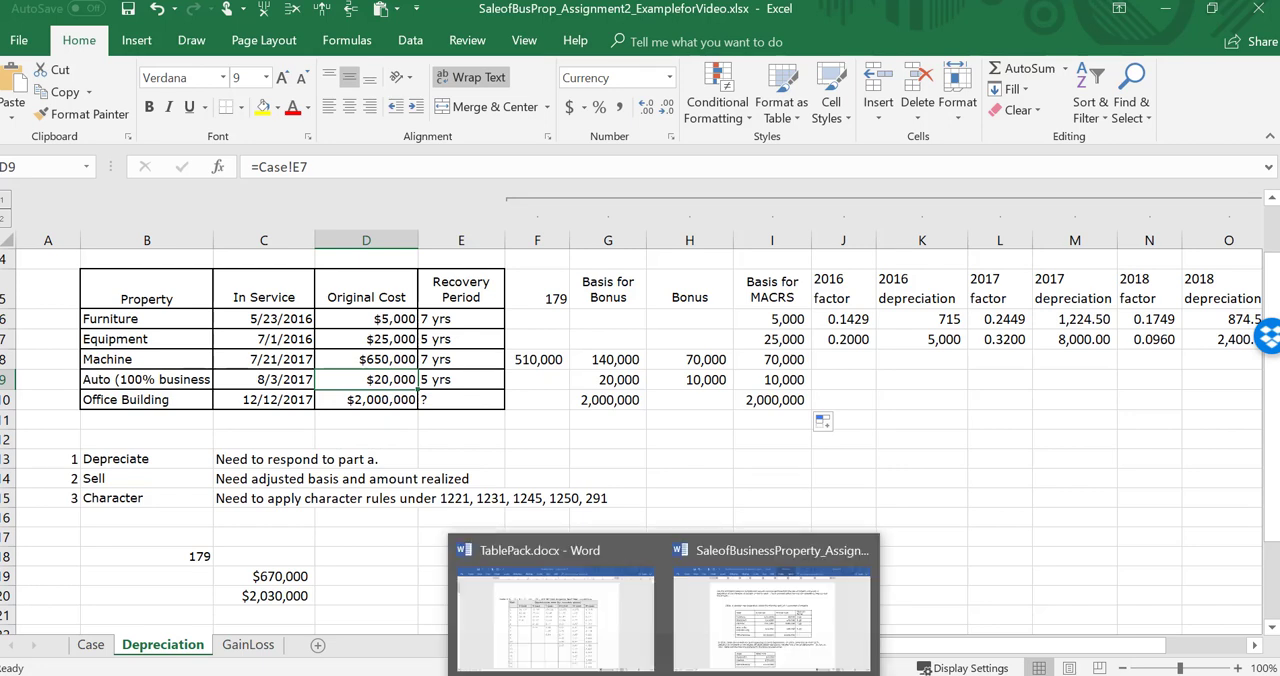
left_click(564, 623)
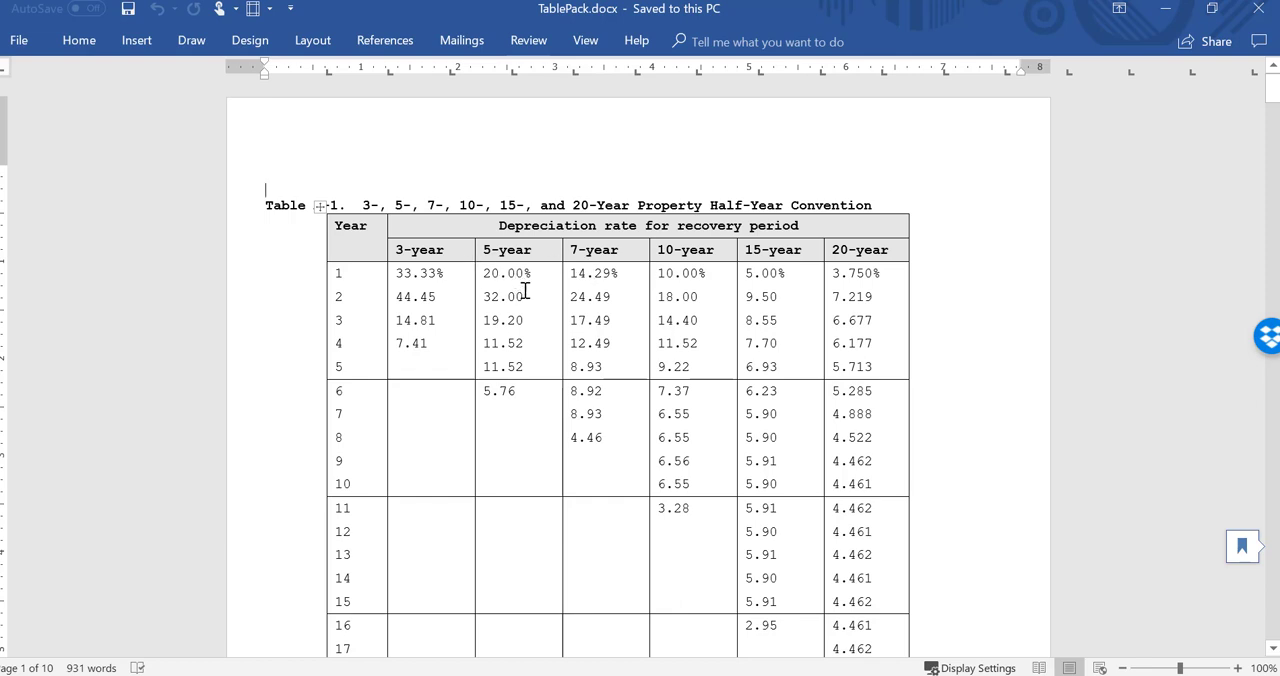
key("alt+Tab")
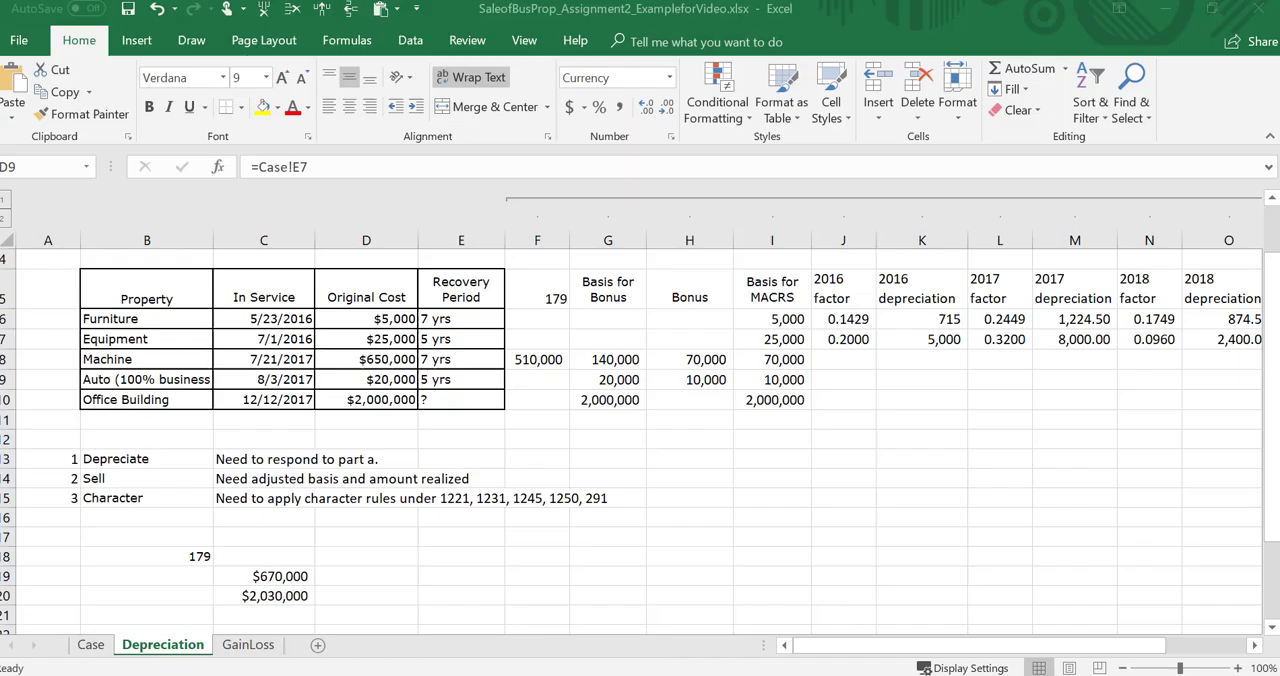
Step: Enter 0.2 as the auto's 2017 factor in L9 and select the machine's 2017 factor cell
key("Down")
key("Up")
key("Right")
key("Right")
key("Right")
key("Right")
key("Right")
key("Right")
key("Right")
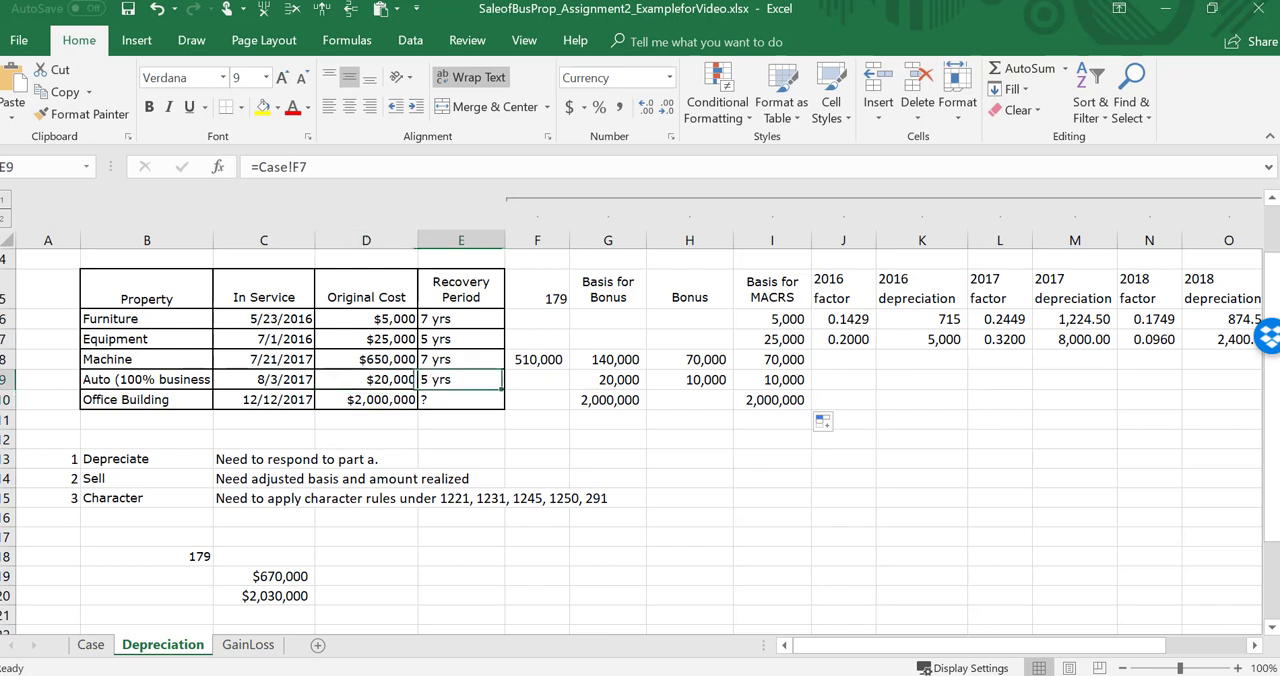
key("Right")
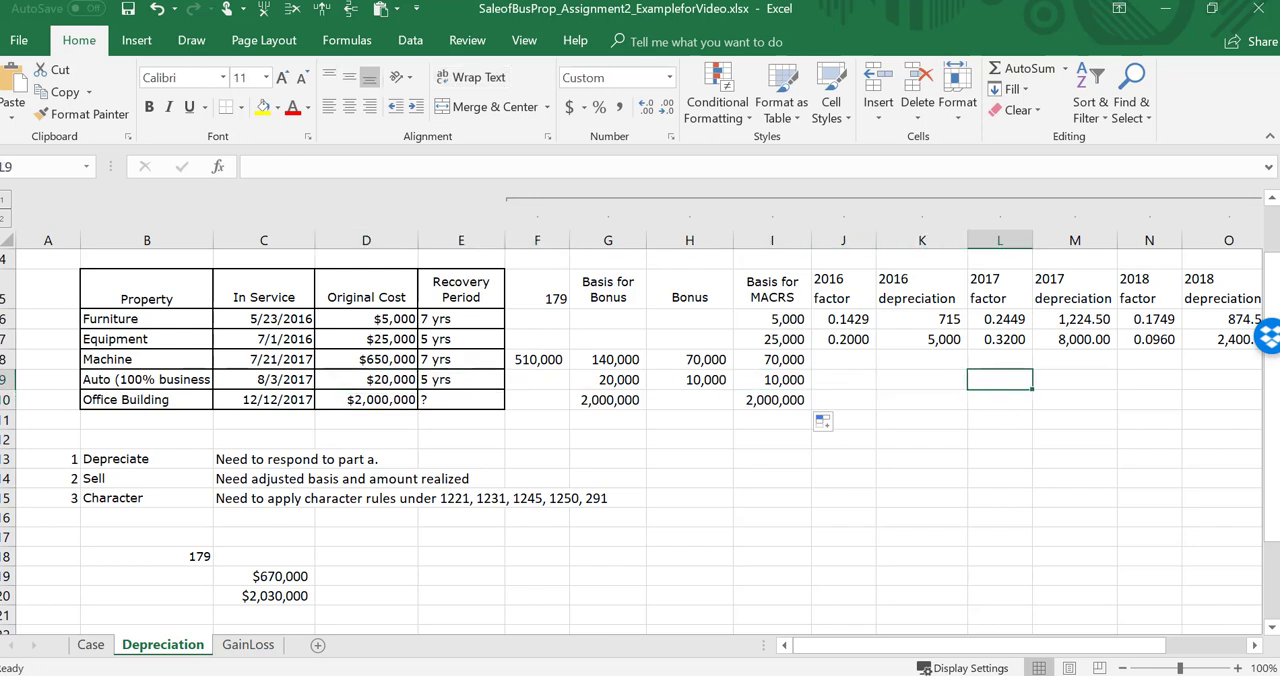
type(".2")
key("Return")
key("Up")
key("Up")
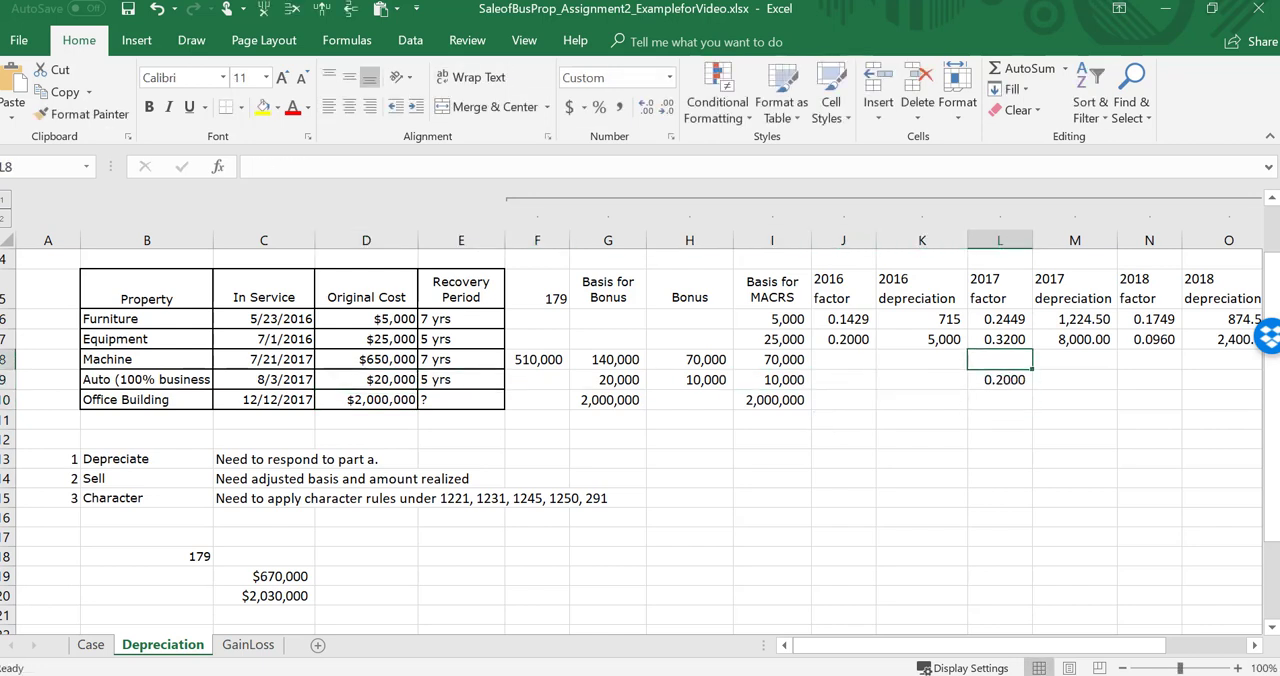
Step: Enter 0.1429 as the machine's 2017 factor in L8 and move to its 2017 depreciation cell
type(".1429")
key("Return")
key("Up")
key("Right")
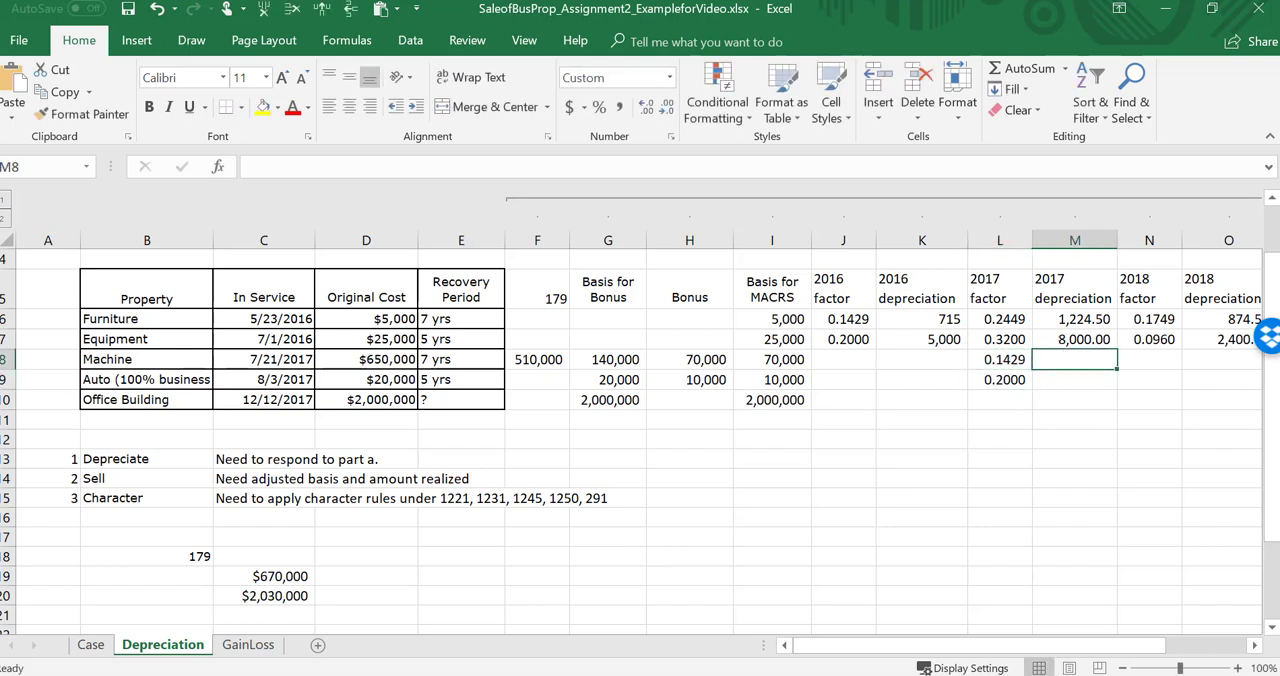
Step: Copy the equipment's 2017 depreciation formula from M7 to the machine and auto rows and check the machine's formula references
left_click(1092, 340)
left_click_drag(1117, 358, 1117, 392)
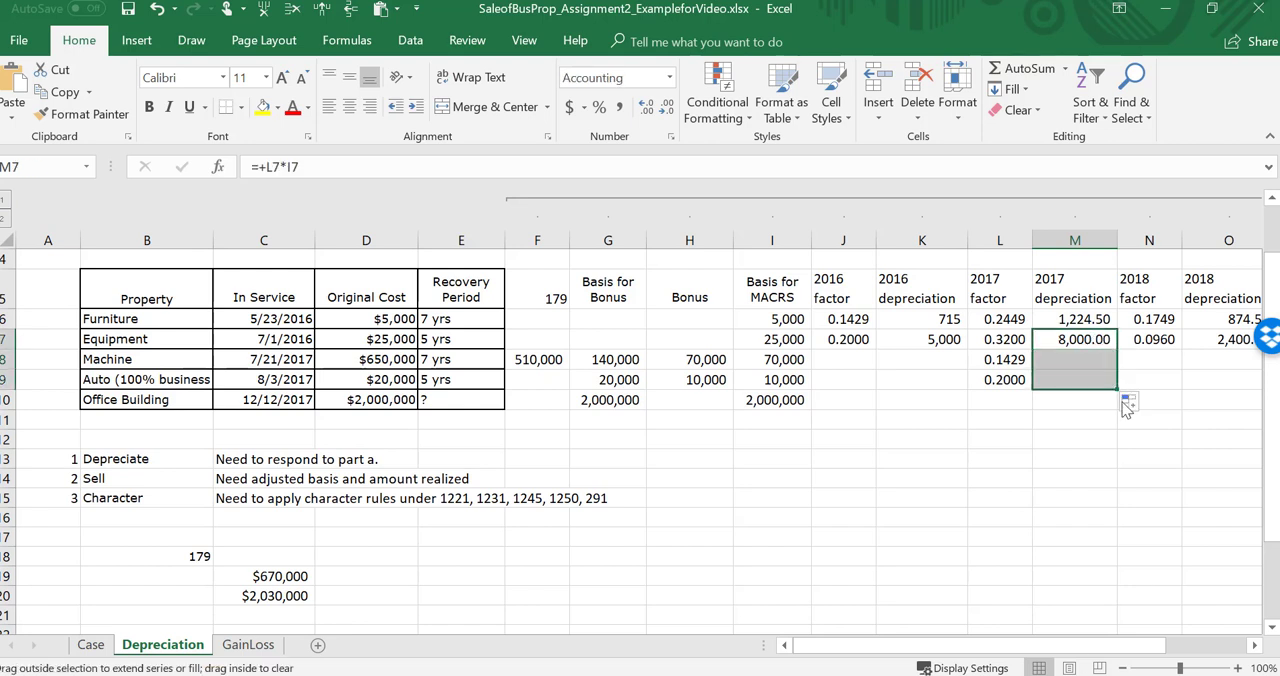
left_click(1080, 360)
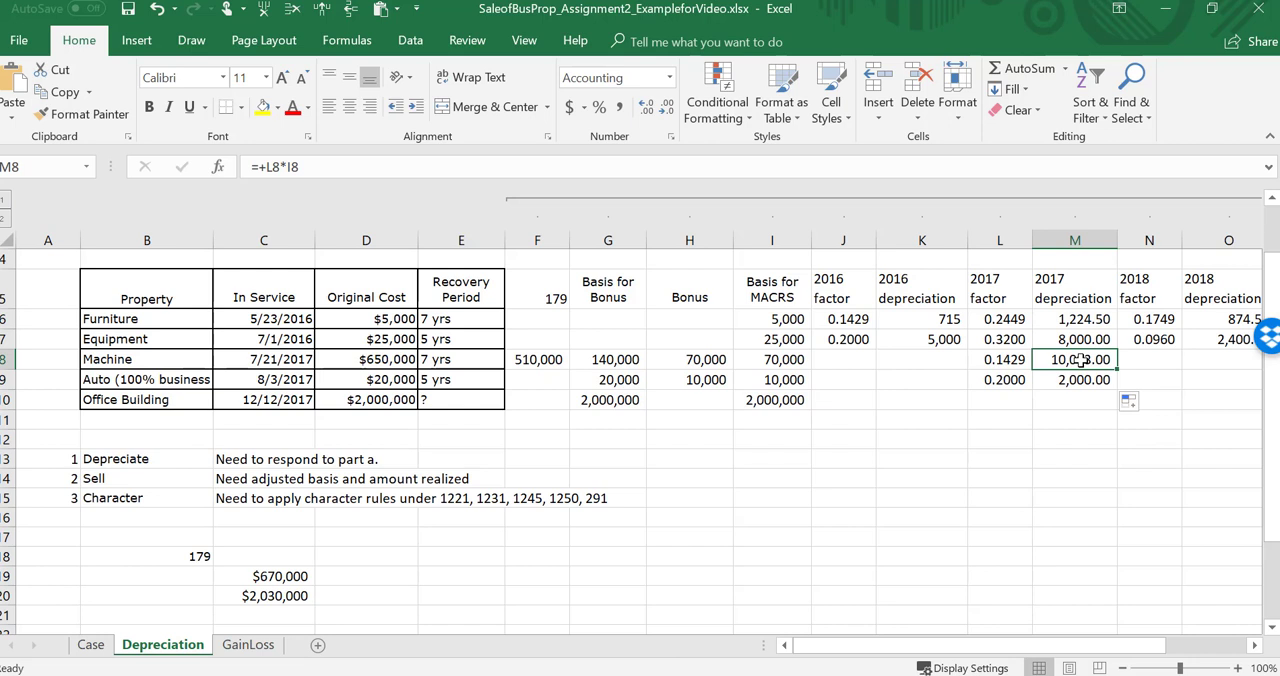
double_click(1080, 360)
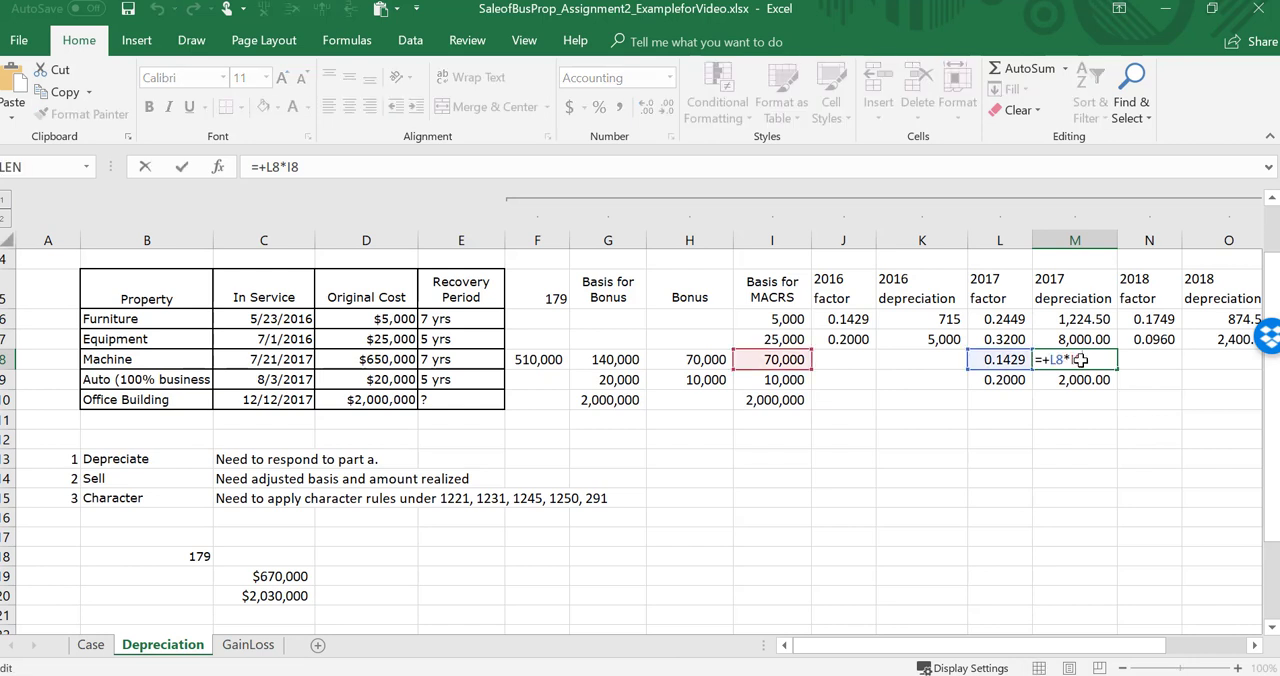
key("Escape")
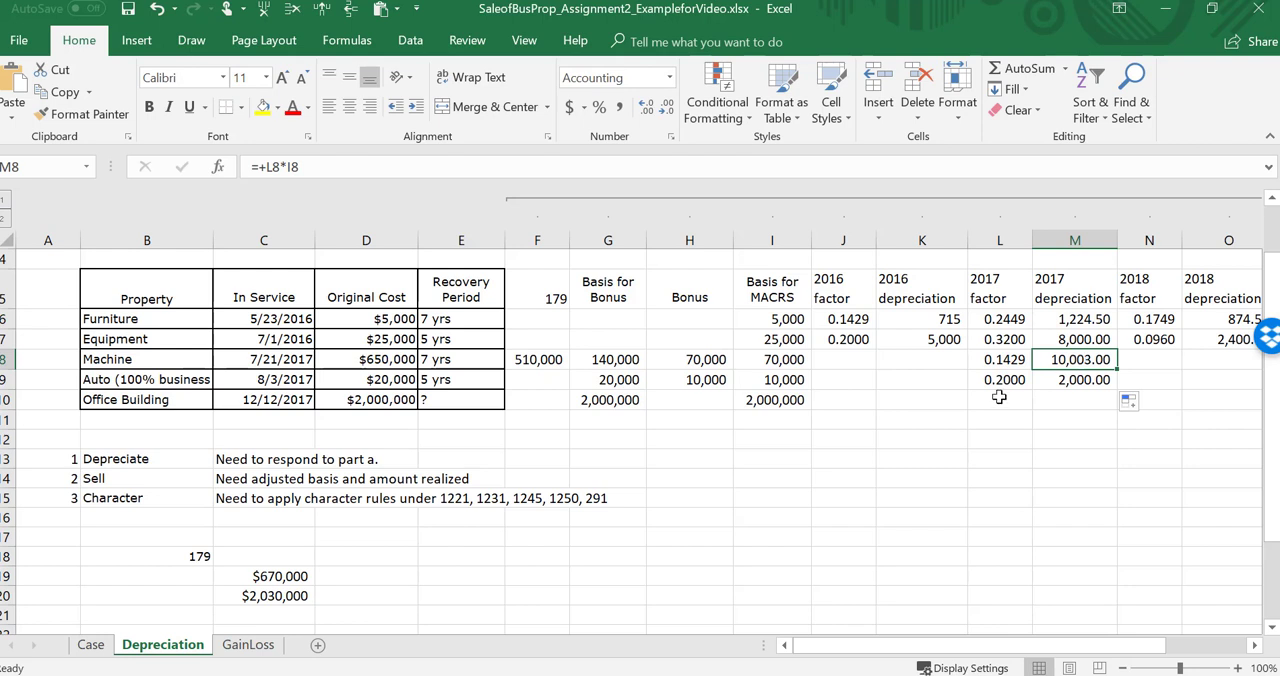
Step: Review the auto's 2017 depreciation alongside its factor, MACRS basis and bonus amounts in row 9
left_click(1083, 379)
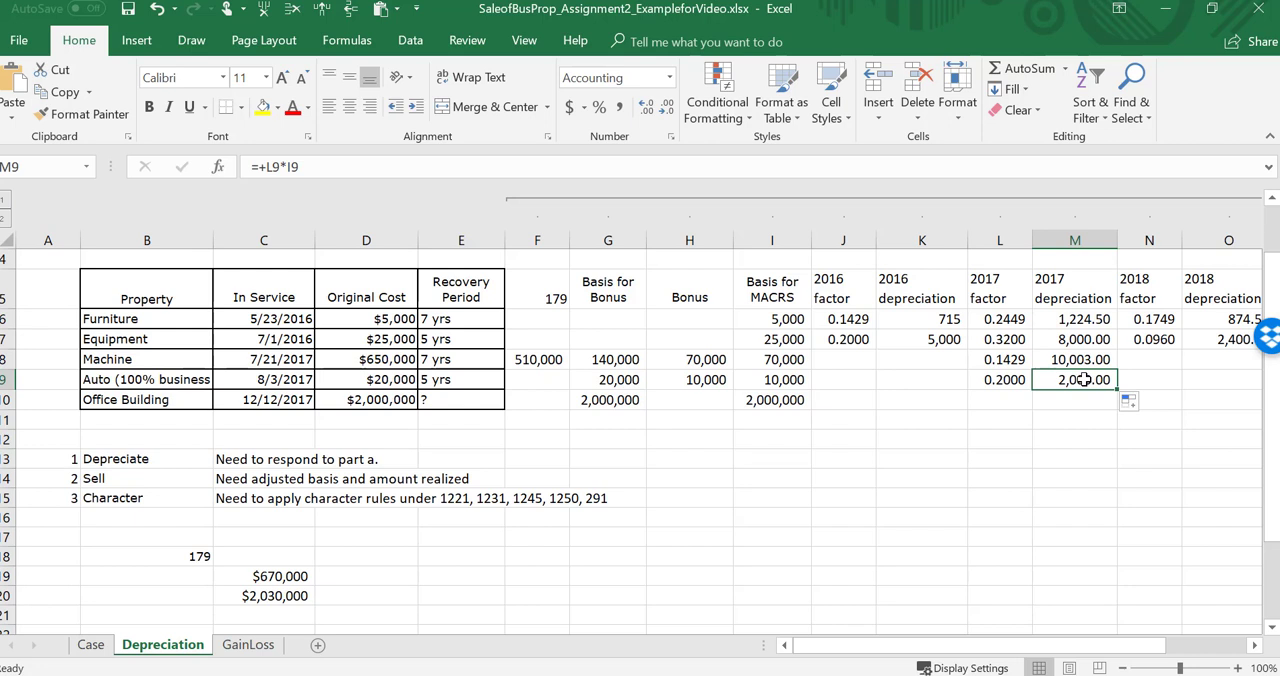
key("Left")
key("Left")
key("Left")
key("Left")
key("Right")
key("Right")
key("Right")
key("Right")
key("Left")
key("Left")
key("Left")
key("Left")
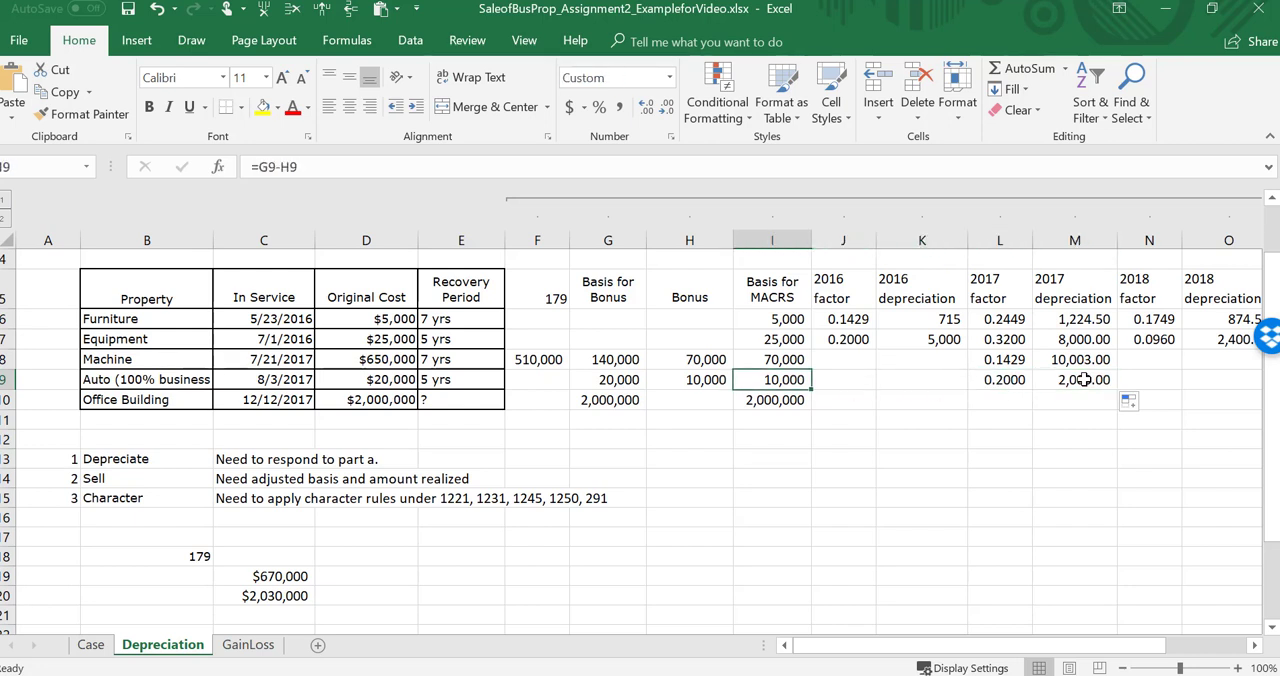
key("Left")
key("Right")
key("Right")
key("Right")
key("Right")
key("Right")
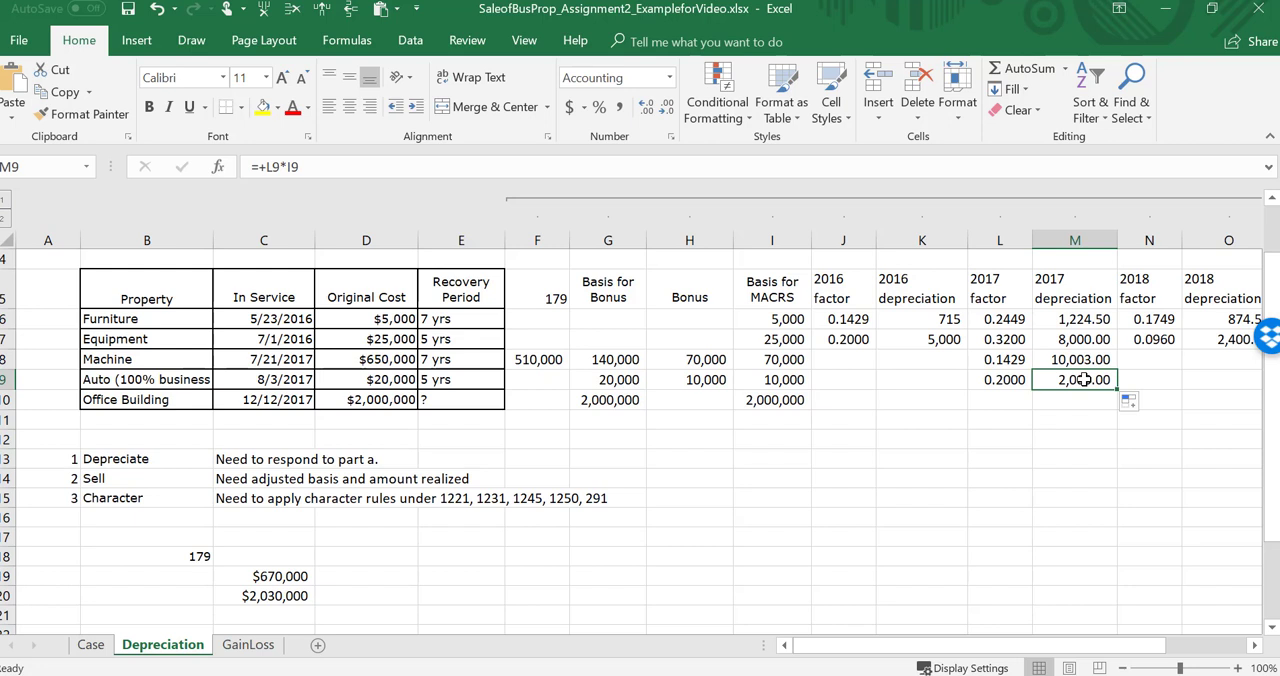
Step: Replace the auto's 2017 depreciation formula in M9 with the value 1160
type("11160")
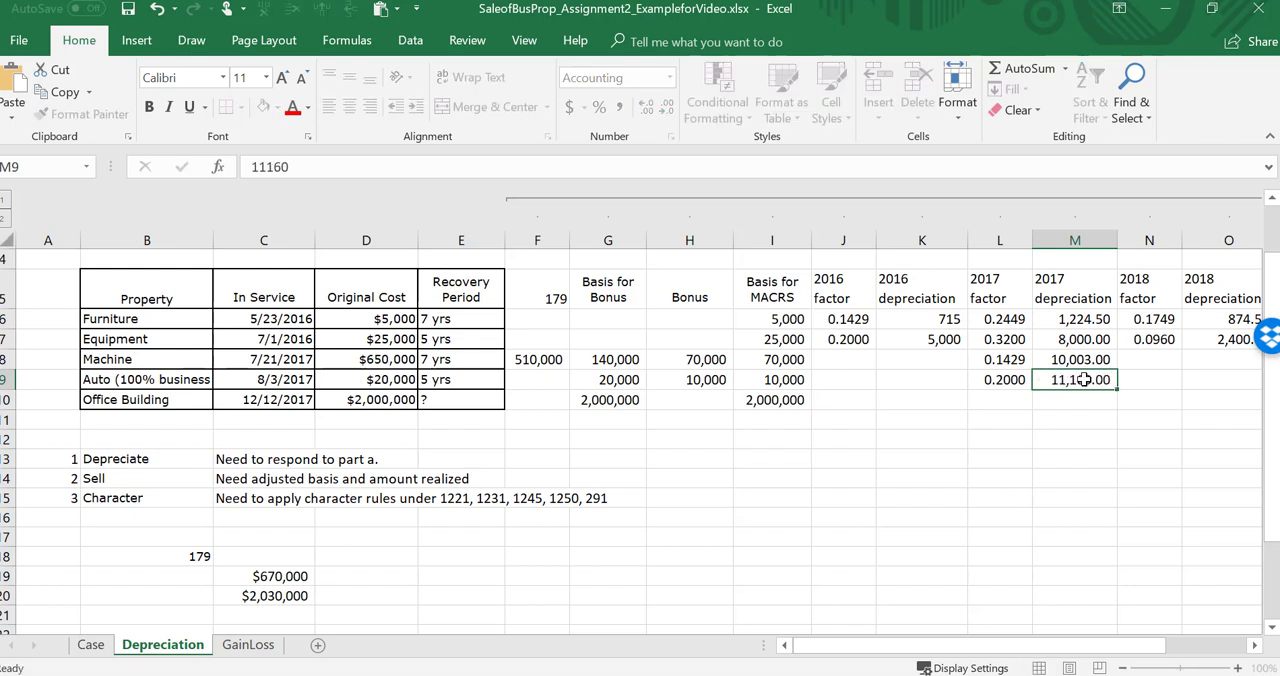
key("Return")
key("Up")
double_click(1084, 380)
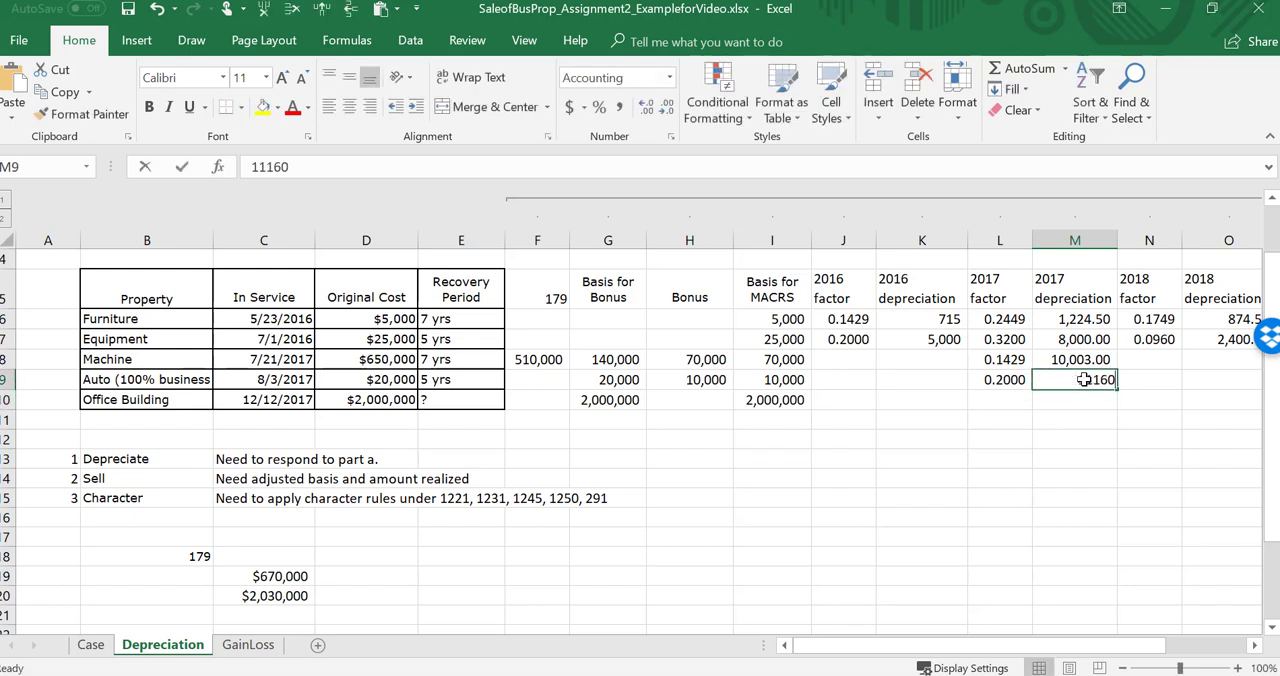
key("BackSpace")
key("Return")
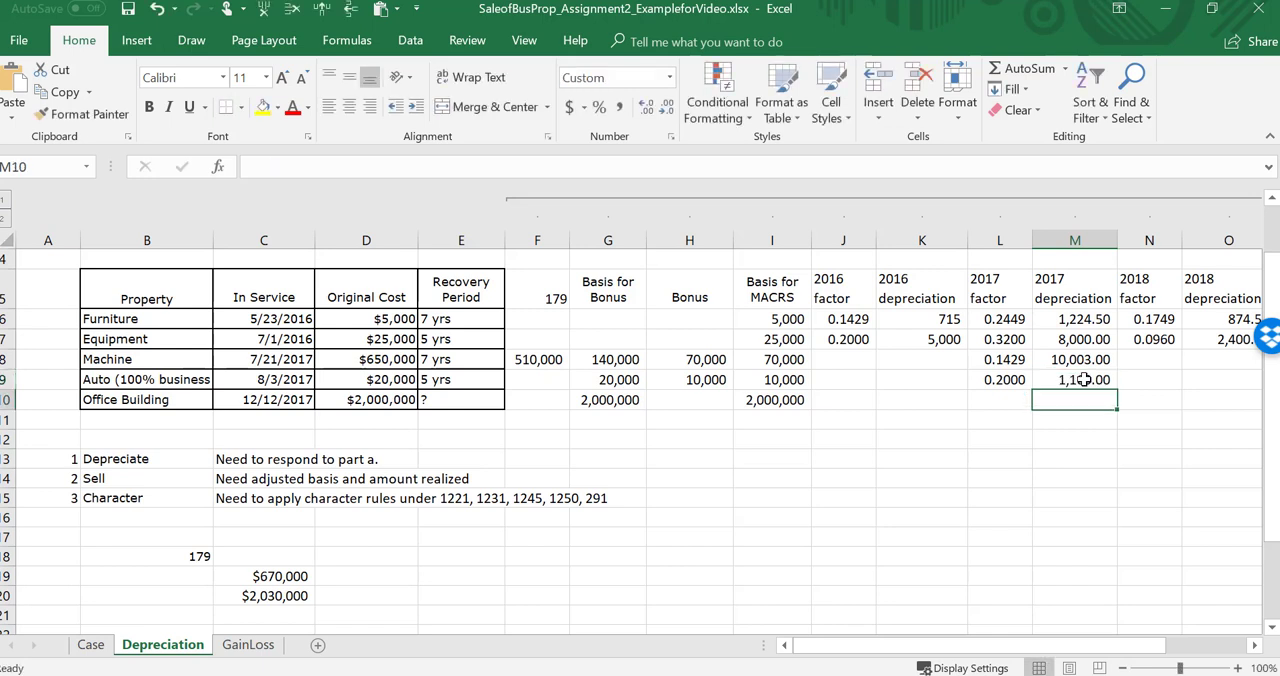
Step: Add the auto's 2017 depreciation and bonus in L15 with =M9+H9 and fit column L to its contents
left_click(998, 496)
type("=")
key("Up")
key("Up")
key("Up")
key("Up")
key("Up")
key("Up")
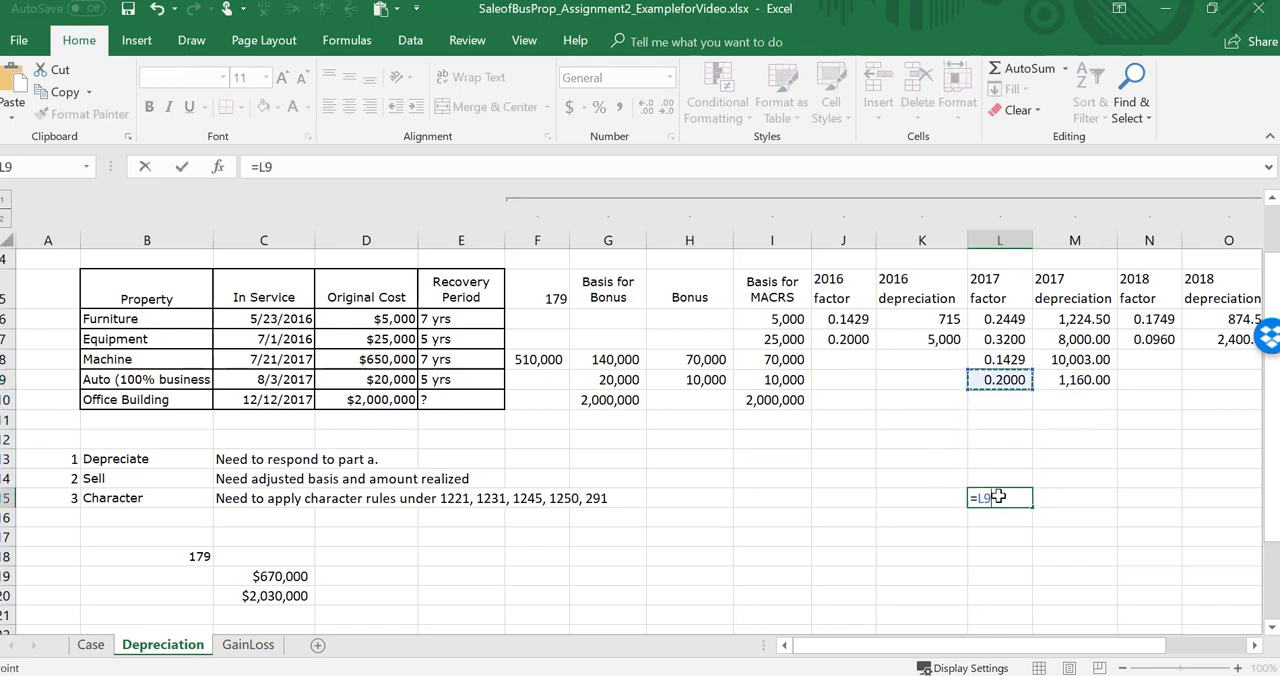
key("Right")
type("+")
key("Up")
key("Up")
key("Up")
key("Up")
key("Up")
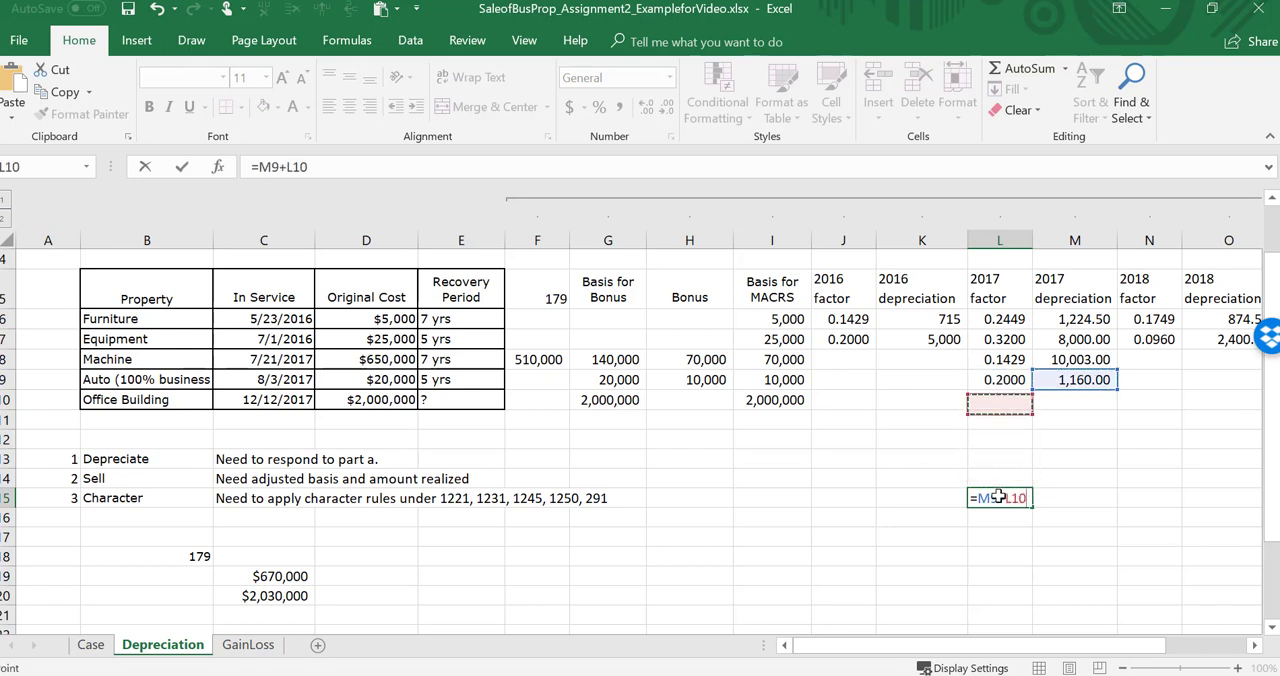
key("Up")
key("Left")
key("Left")
key("Left")
key("Left")
key("Left")
key("Right")
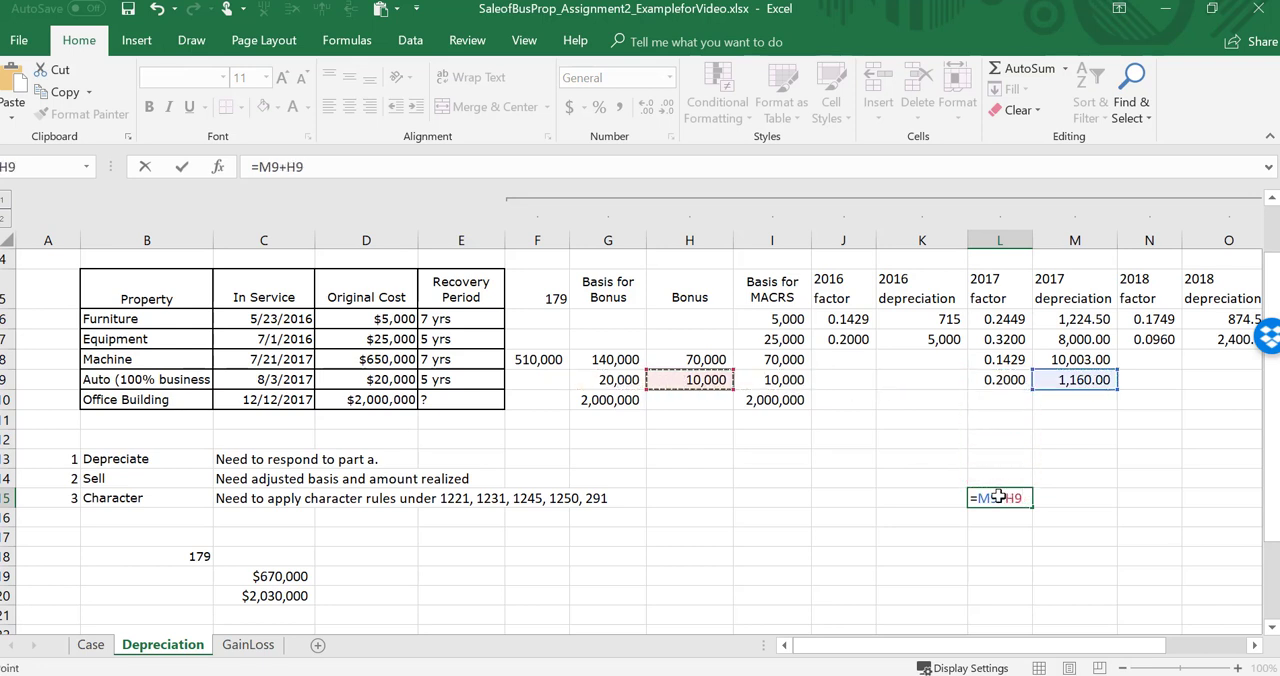
key("ctrl+Return")
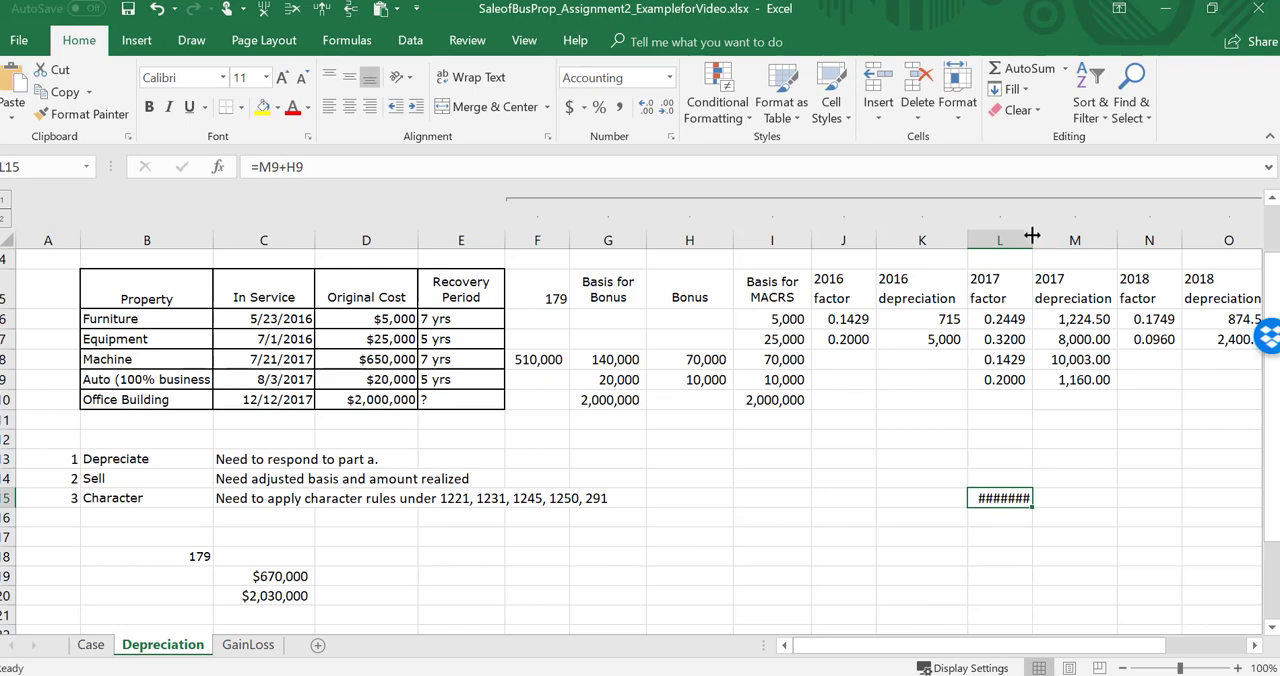
double_click(1032, 235)
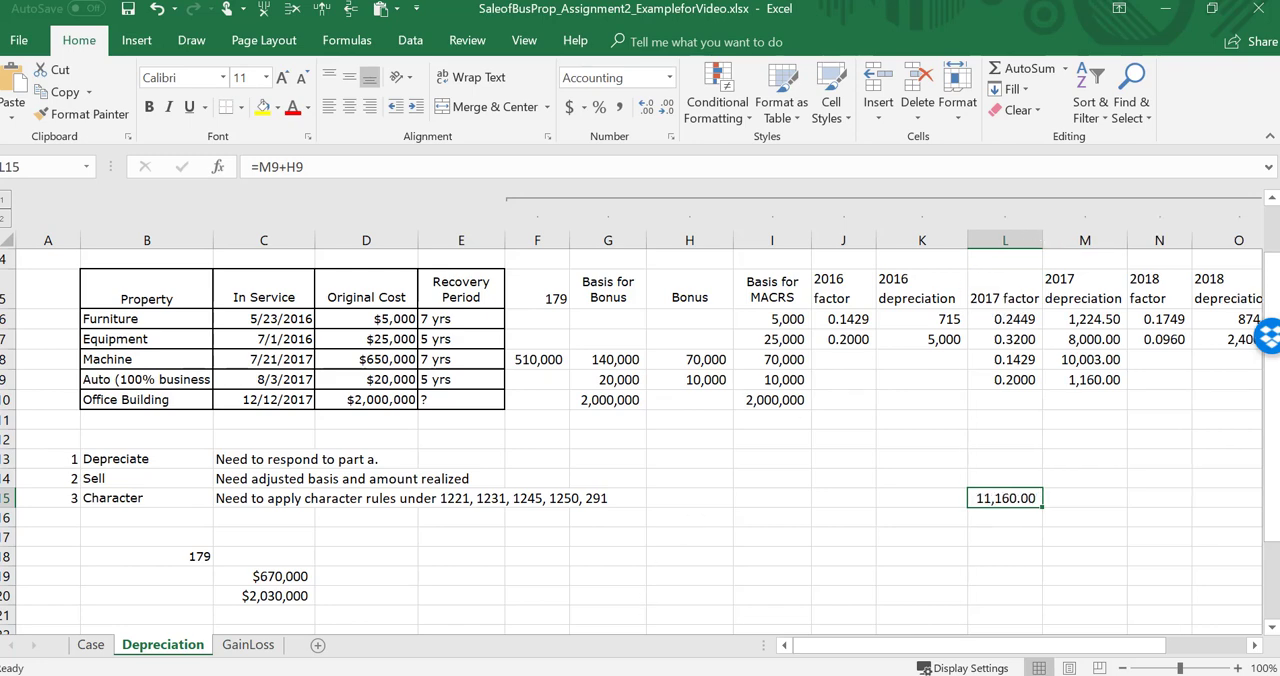
Step: Switch to TablePack.docx in Word, find the 2017 passenger automobile depreciation limitations, and return to the half-year convention table
left_click(536, 613)
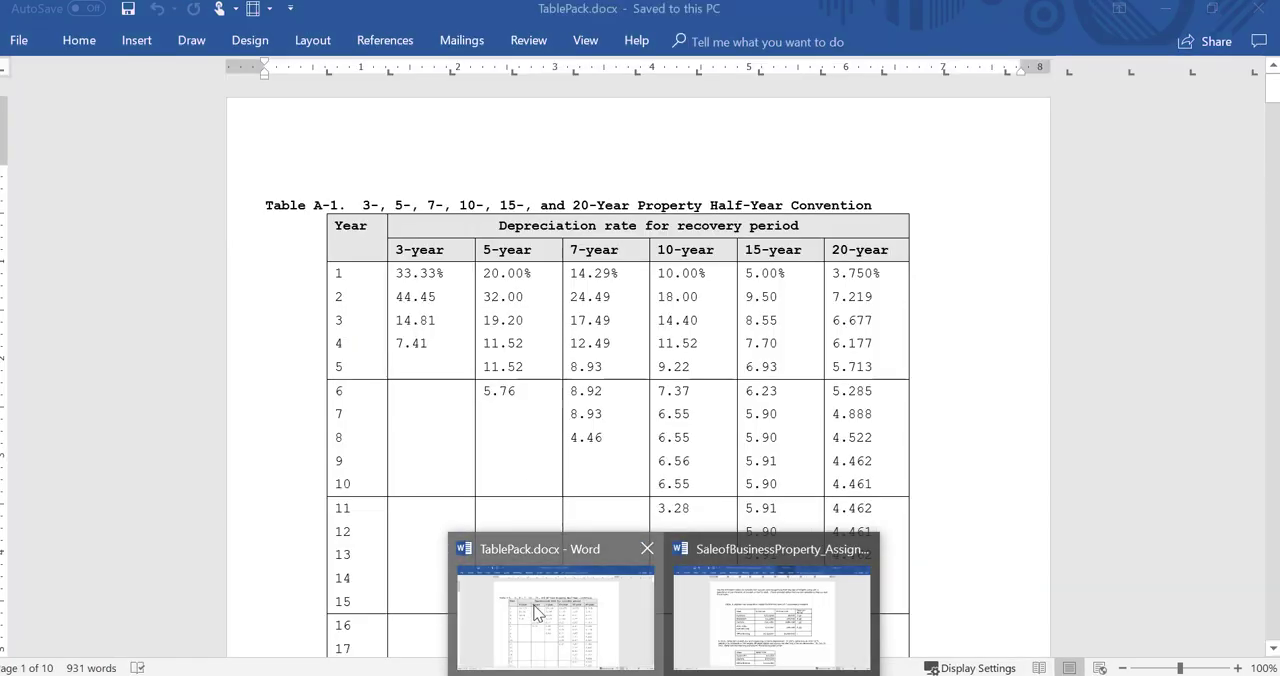
scroll(536, 613, "down", 20)
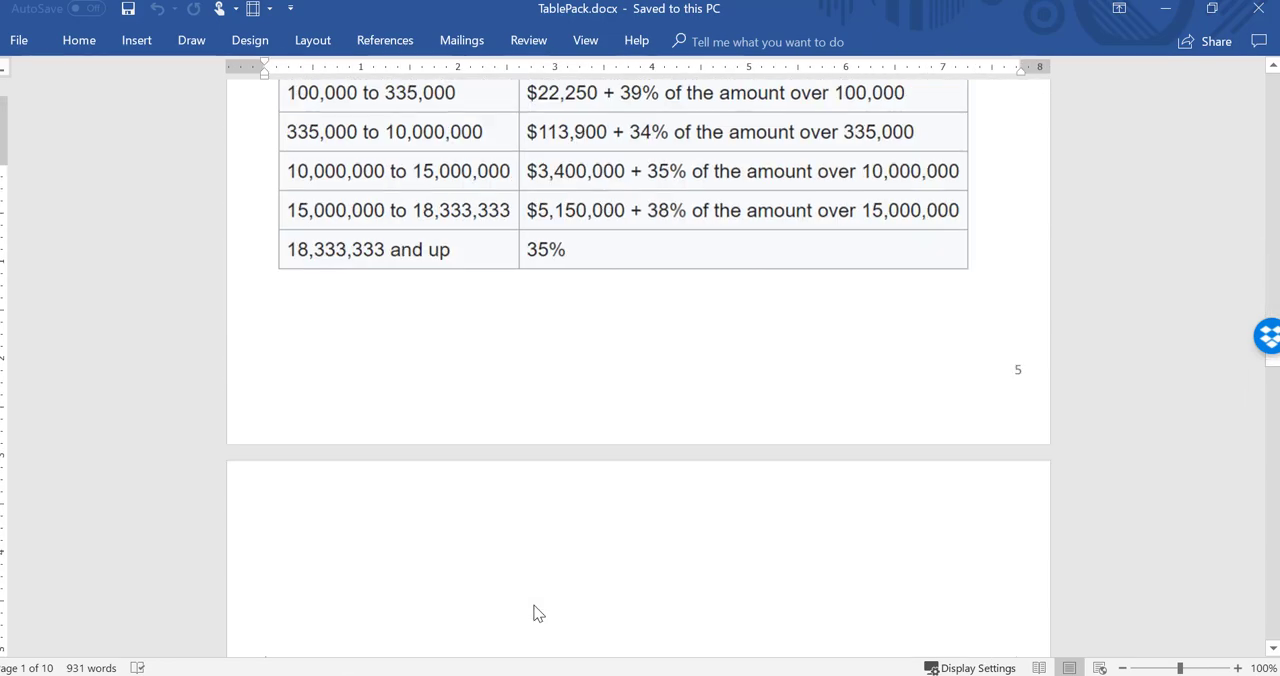
scroll(536, 613, "down", 20)
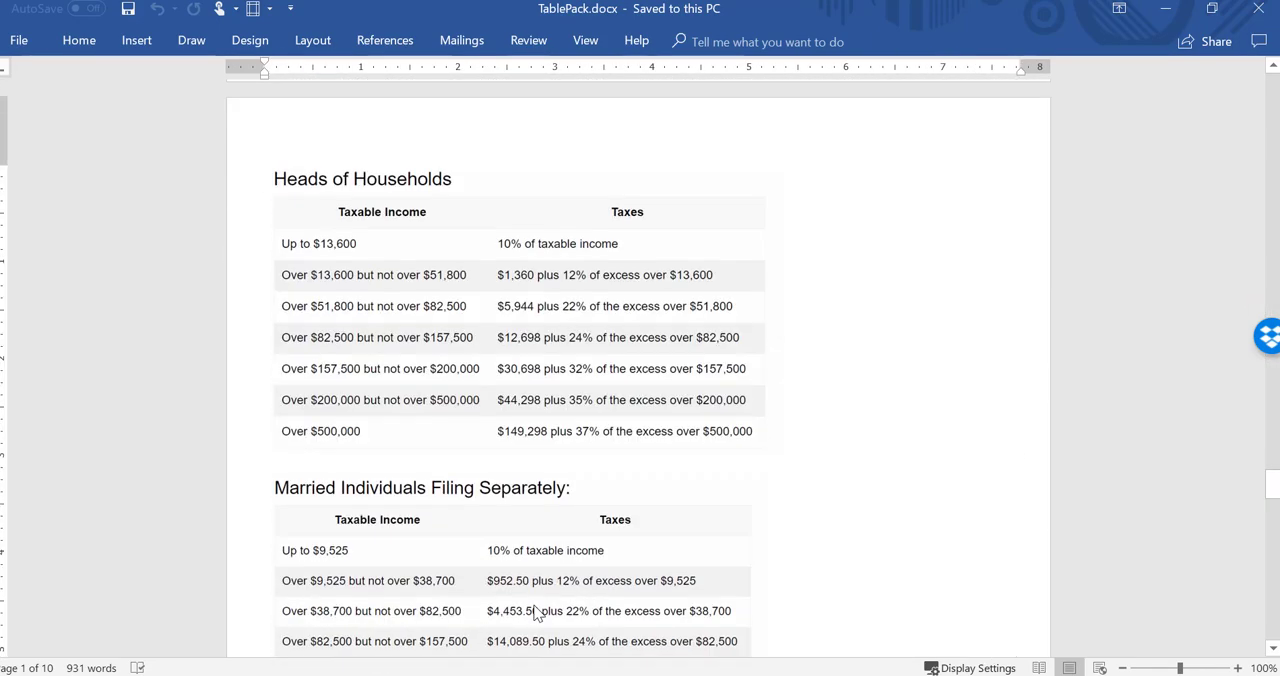
scroll(536, 613, "down", 8)
scroll(531, 608, "up", 1)
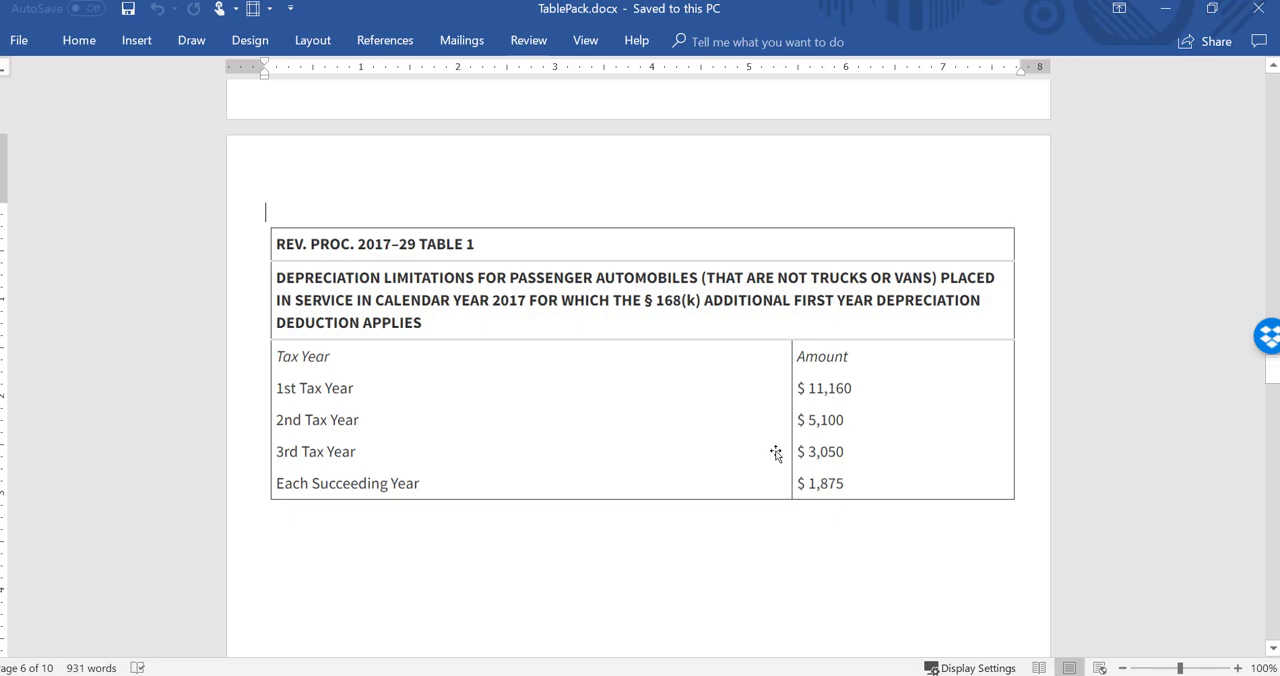
key("Page_Up")
key("Page_Up")
key("Page_Up")
key("Page_Up")
key("Page_Up")
key("Page_Up")
key("Page_Up")
key("Page_Up")
key("Page_Up")
key("Page_Up")
key("Page_Up")
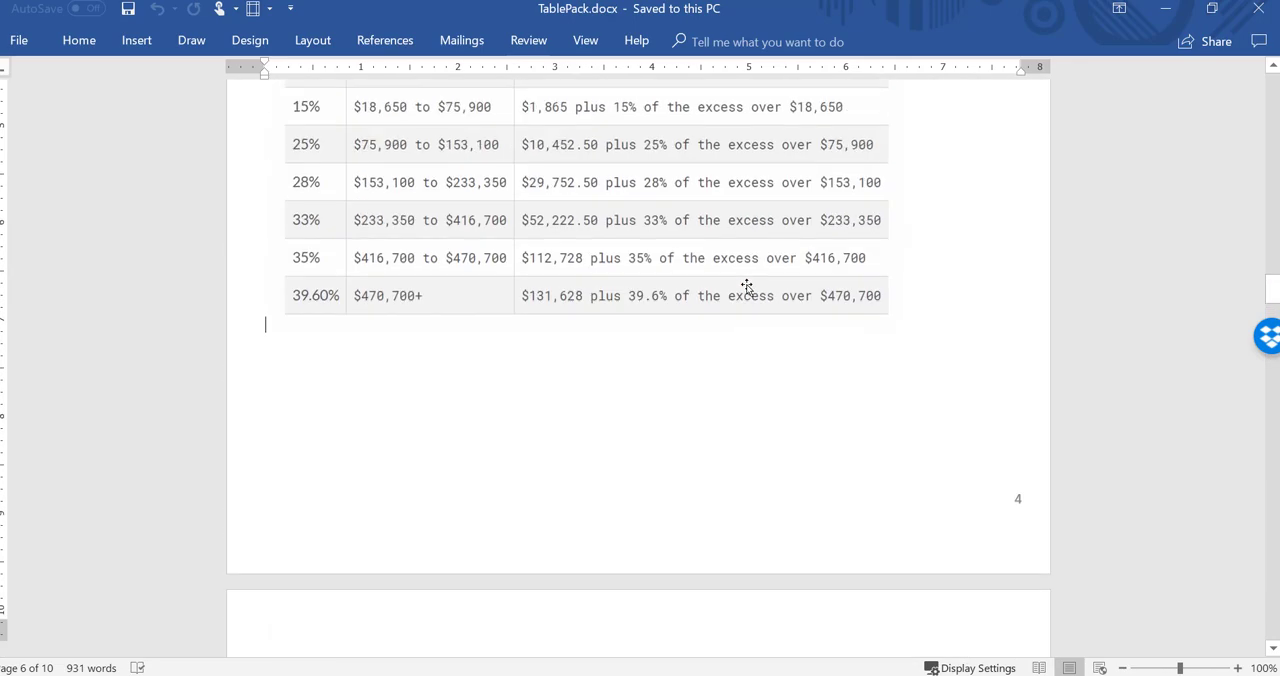
key("Page_Down")
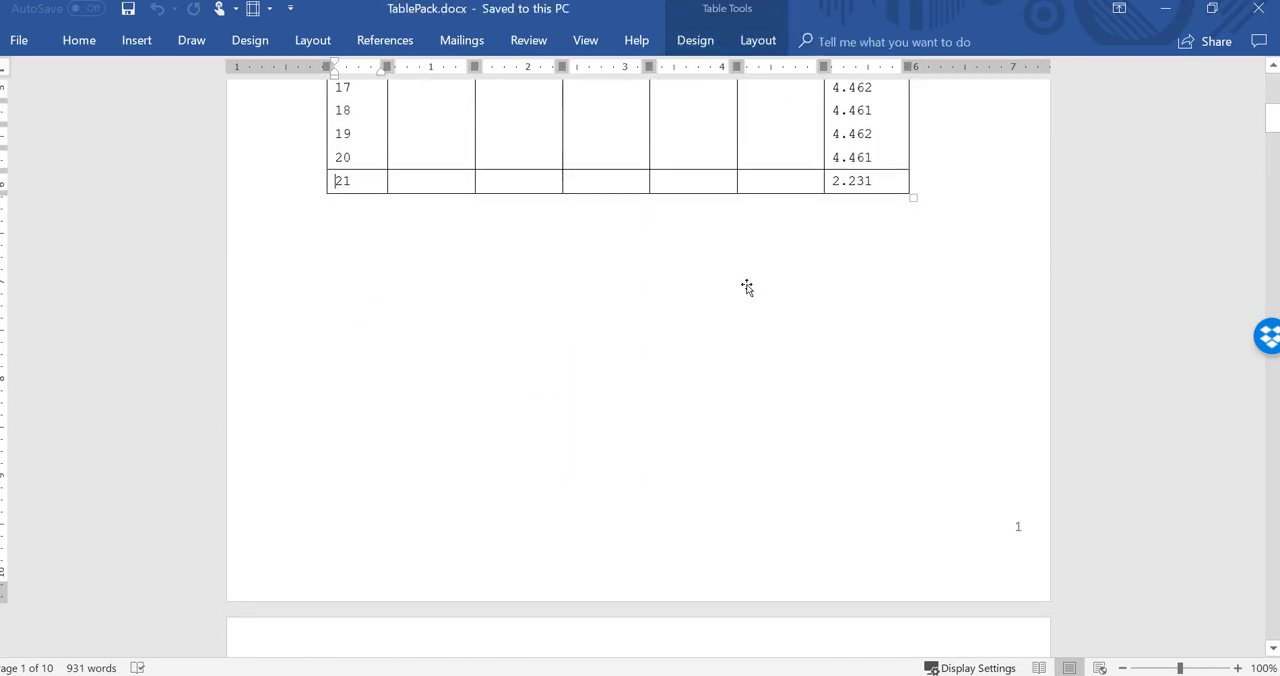
key("Page_Up")
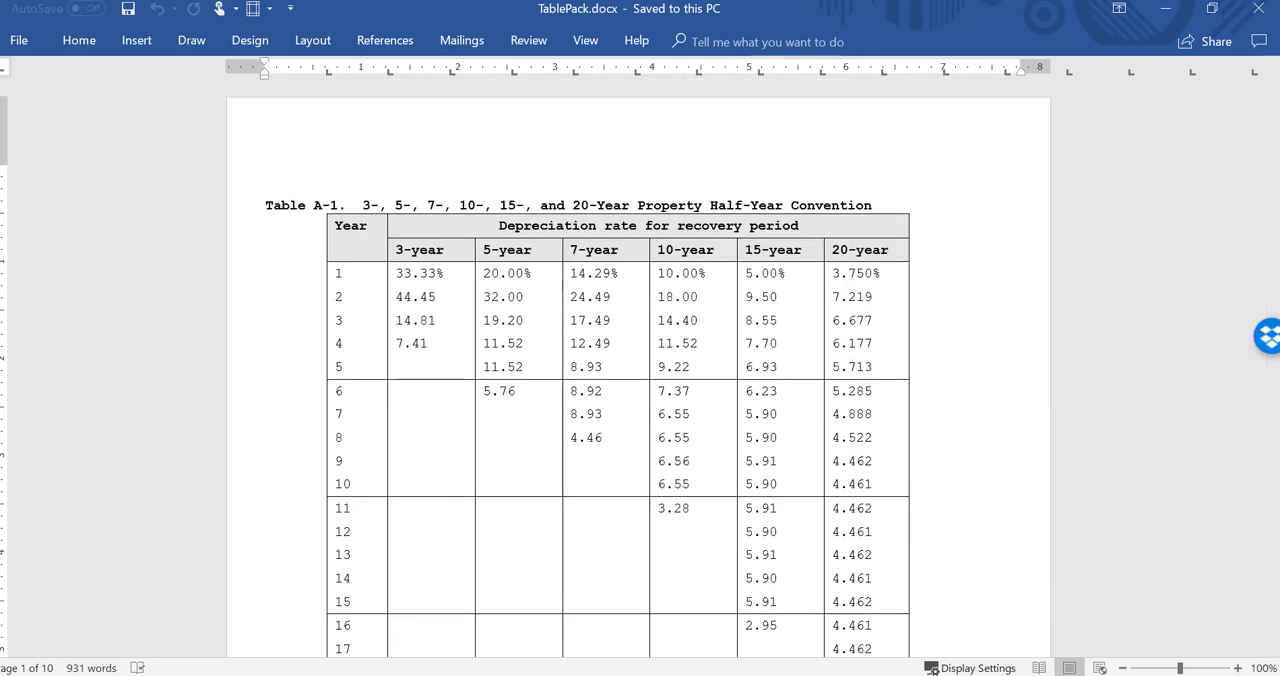
Step: Return to the Excel workbook, clear the check formula in L15, and select the office building's 2017 factor cell
left_click(702, 674)
key("Delete")
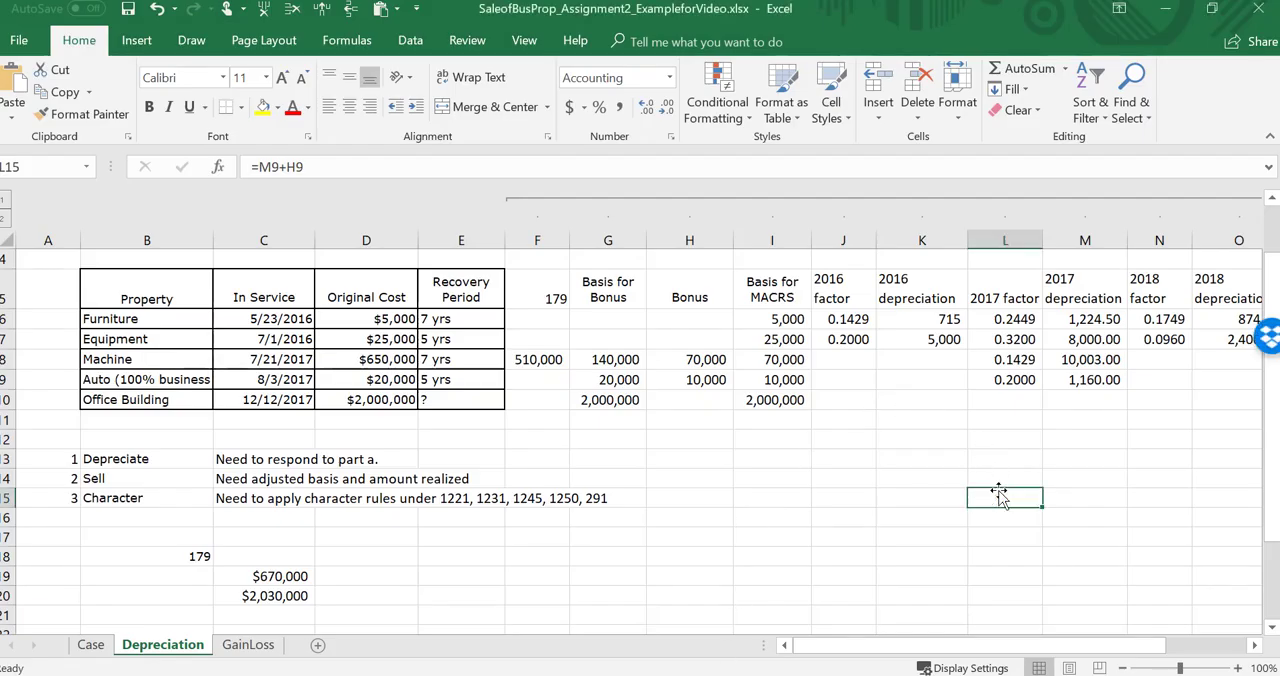
key("Up")
key("Up")
key("Up")
key("Up")
key("Up")
key("Up")
key("Up")
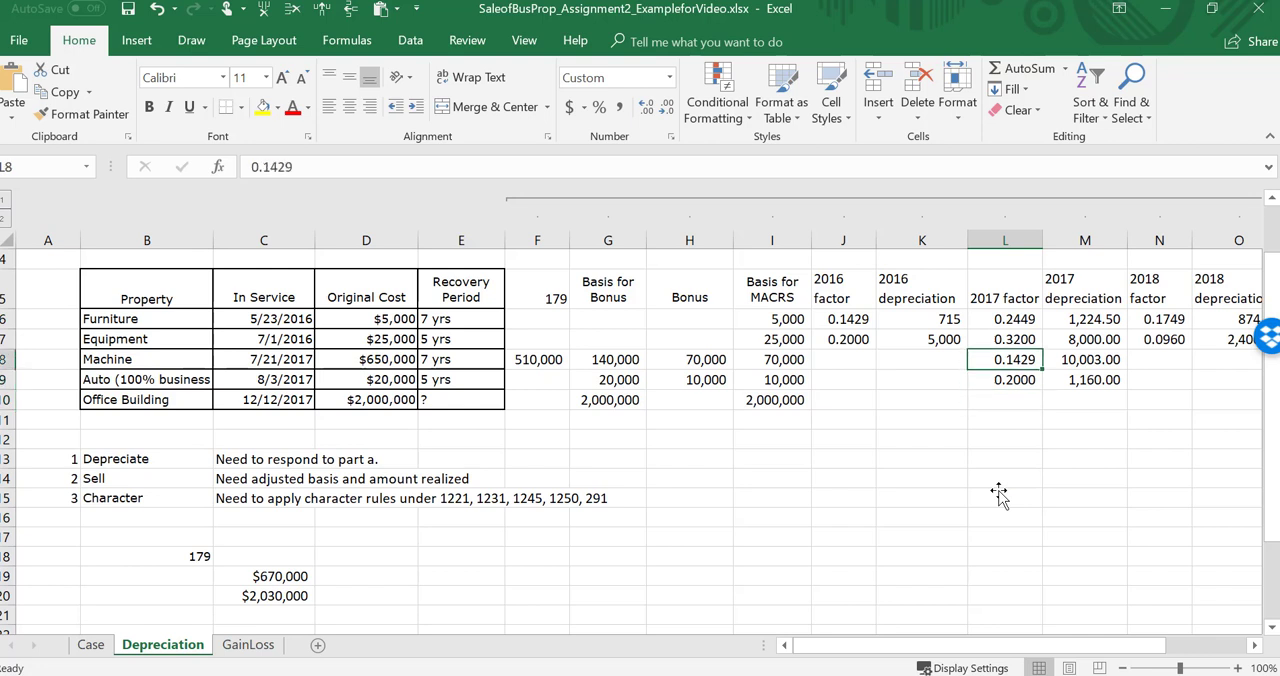
key("Down")
key("Down")
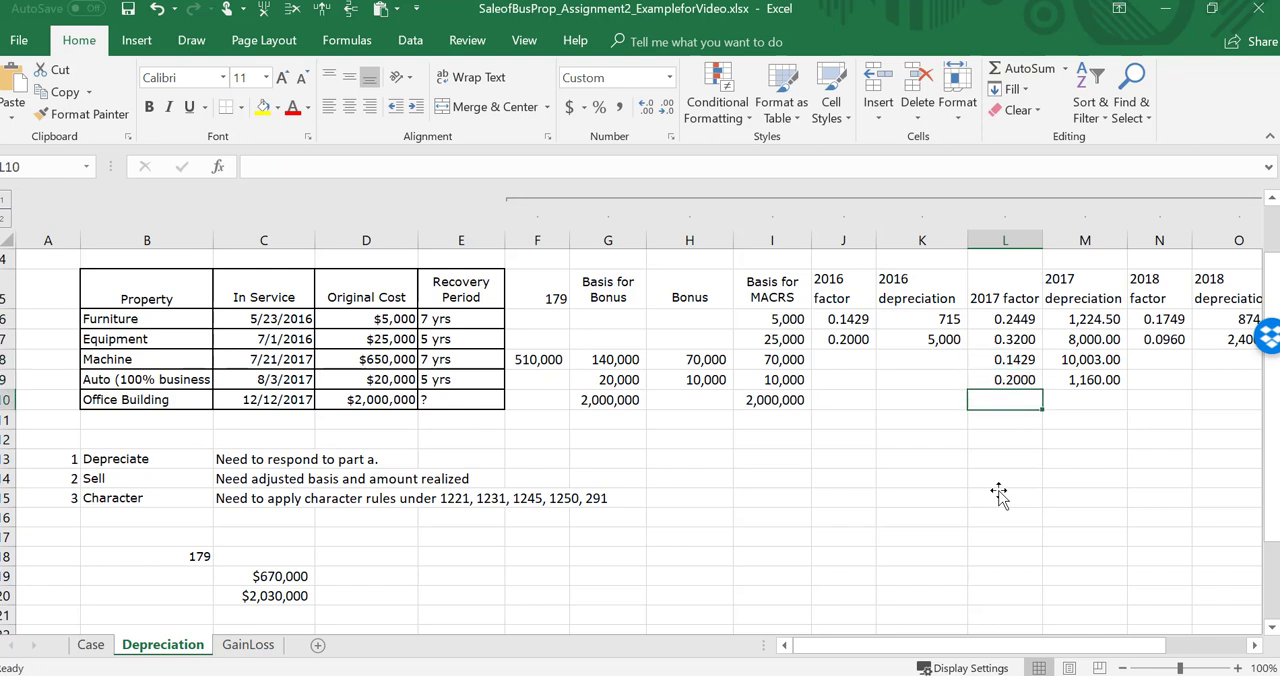
Step: Check the office building's in-service date, then look up the first-year 39-year nonresidential rate for month 12 in TablePack.docx in Word
key("Left")
key("Left")
key("Left")
key("Left")
key("Left")
key("Left")
key("Left")
key("Left")
key("Left")
key("Left")
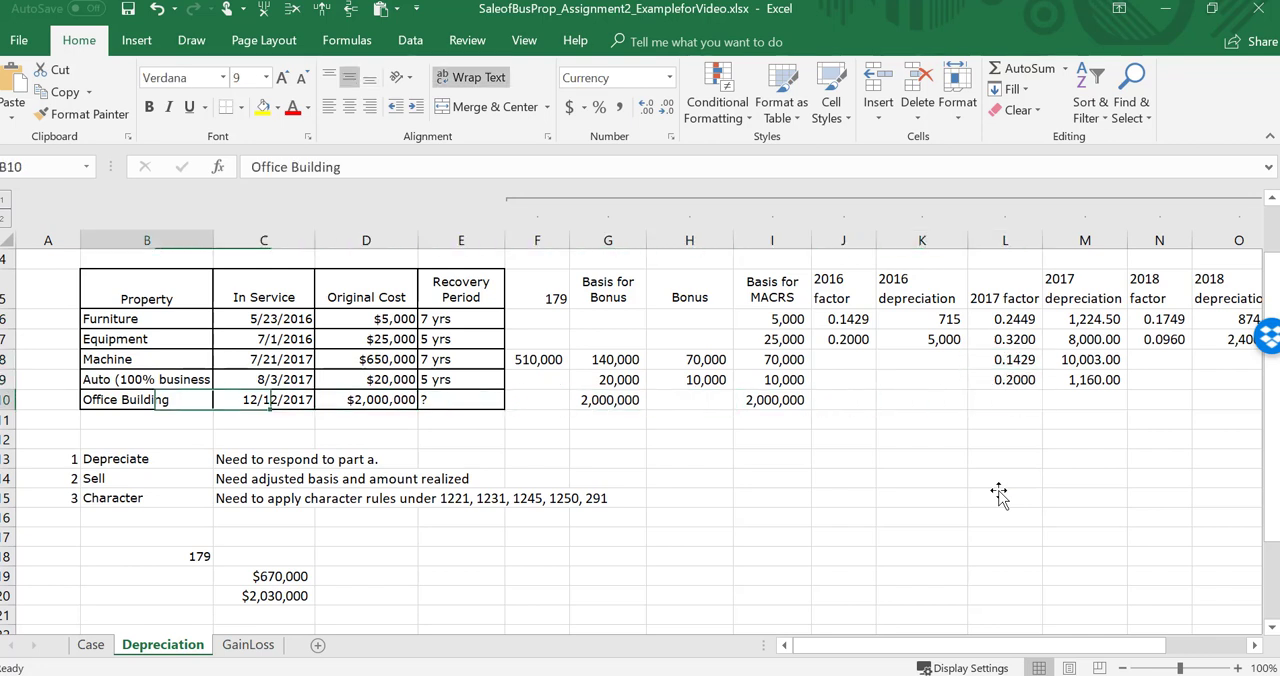
key("Right")
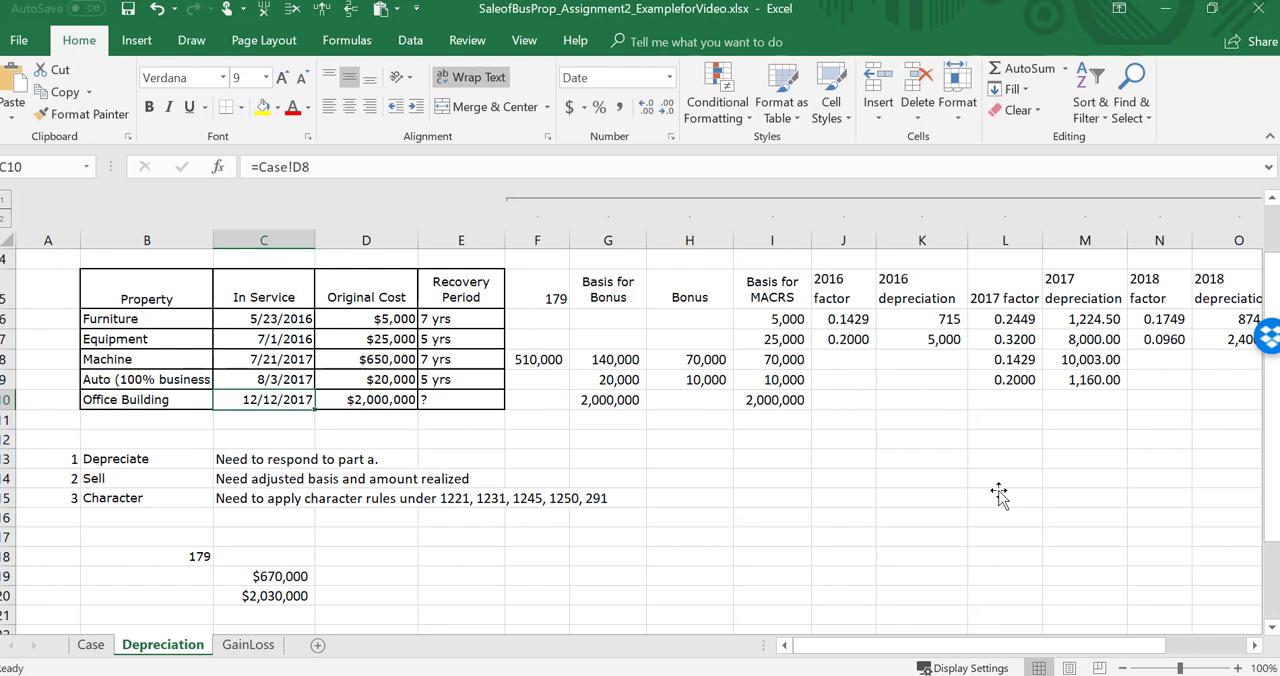
mouse_move(664, 675)
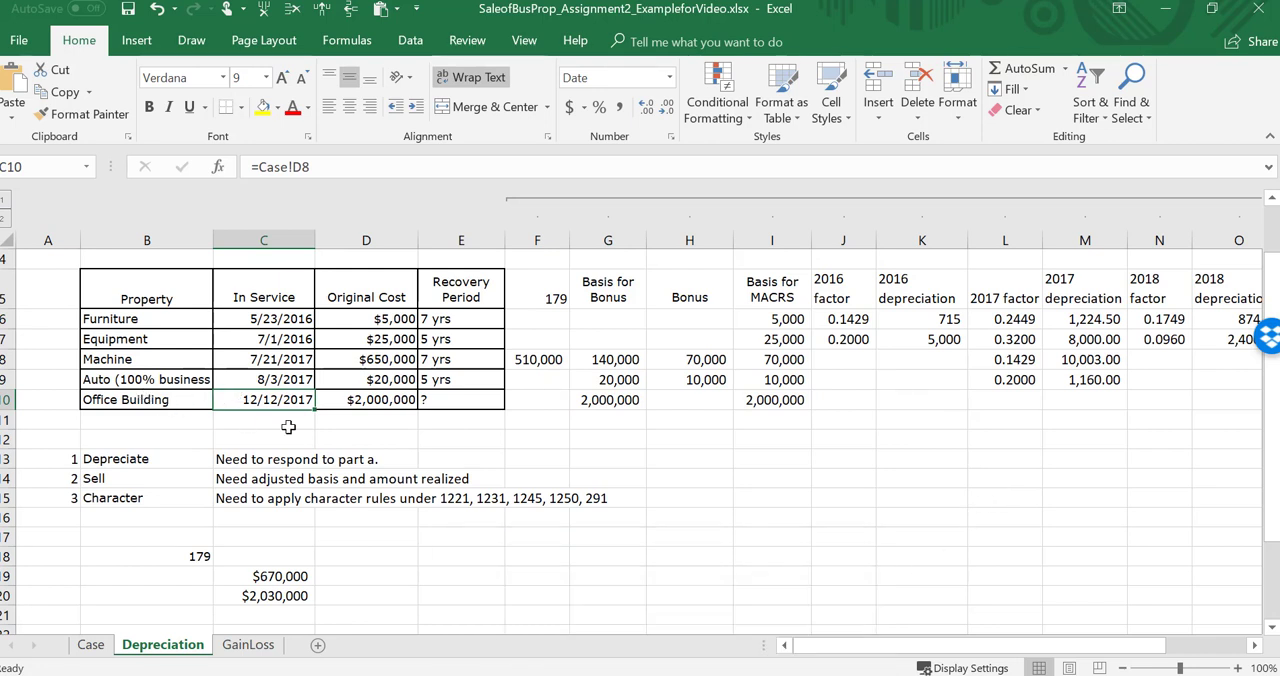
left_click(594, 629)
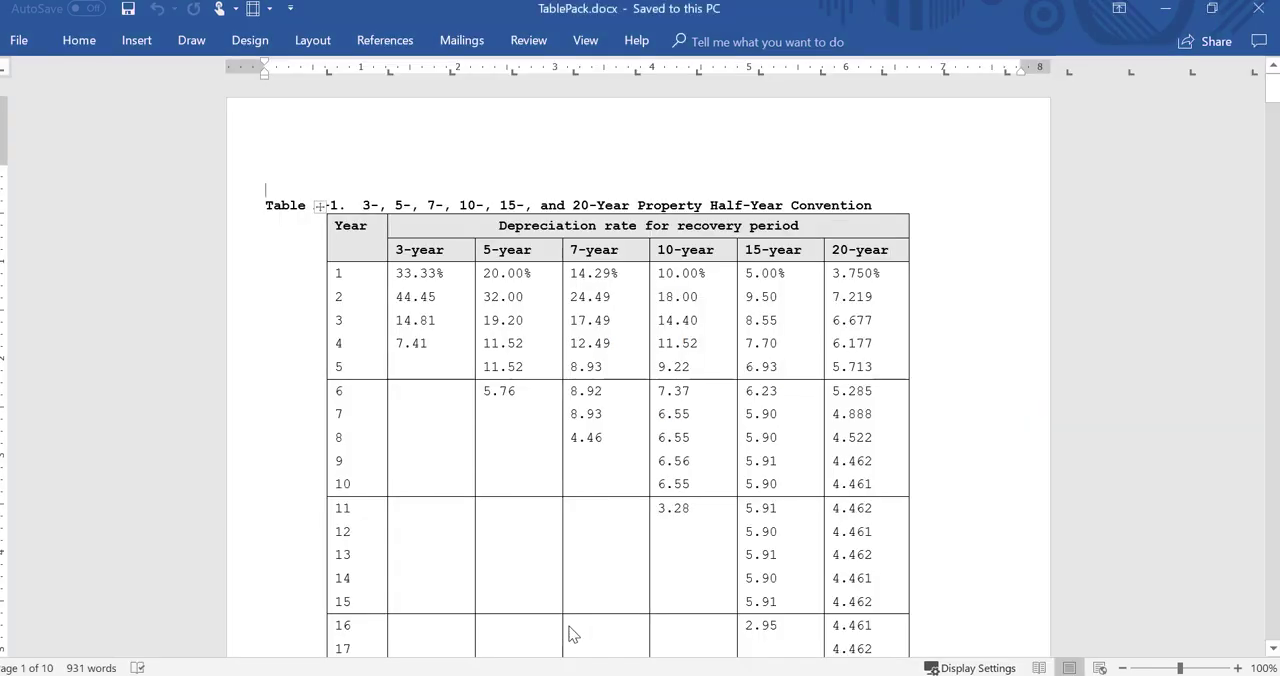
key("Page_Down")
key("Page_Down")
key("Page_Down")
key("Page_Down")
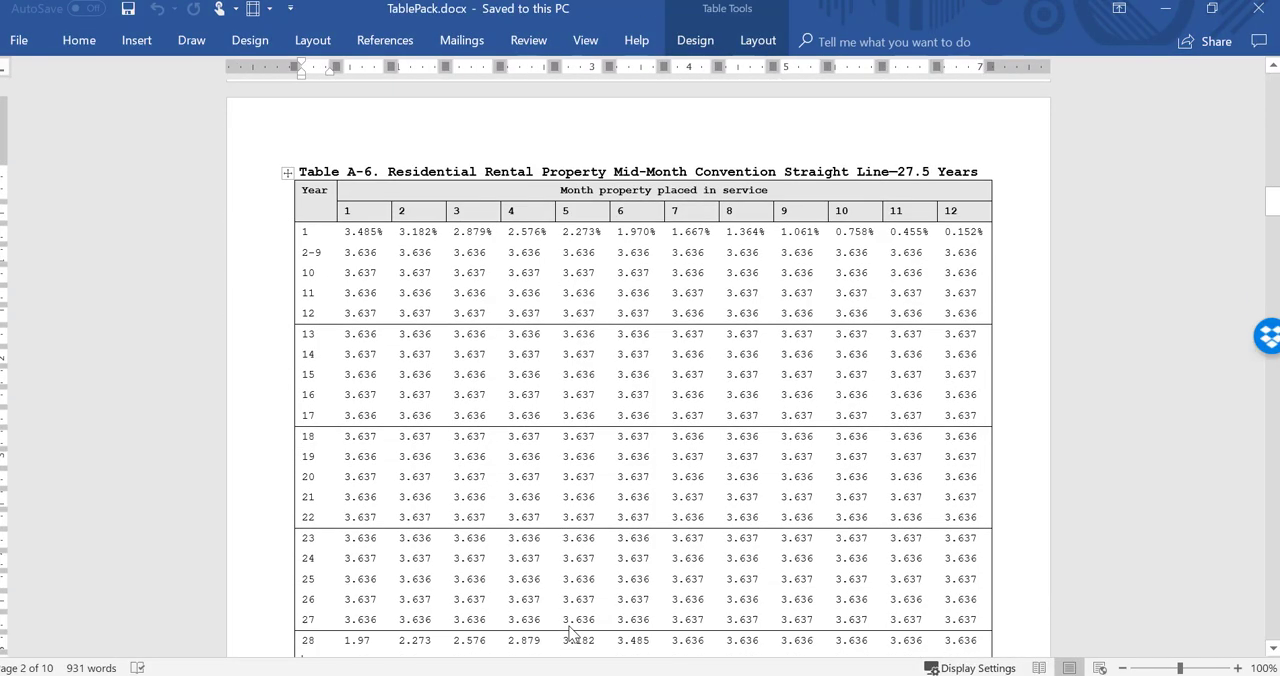
key("Page_Down")
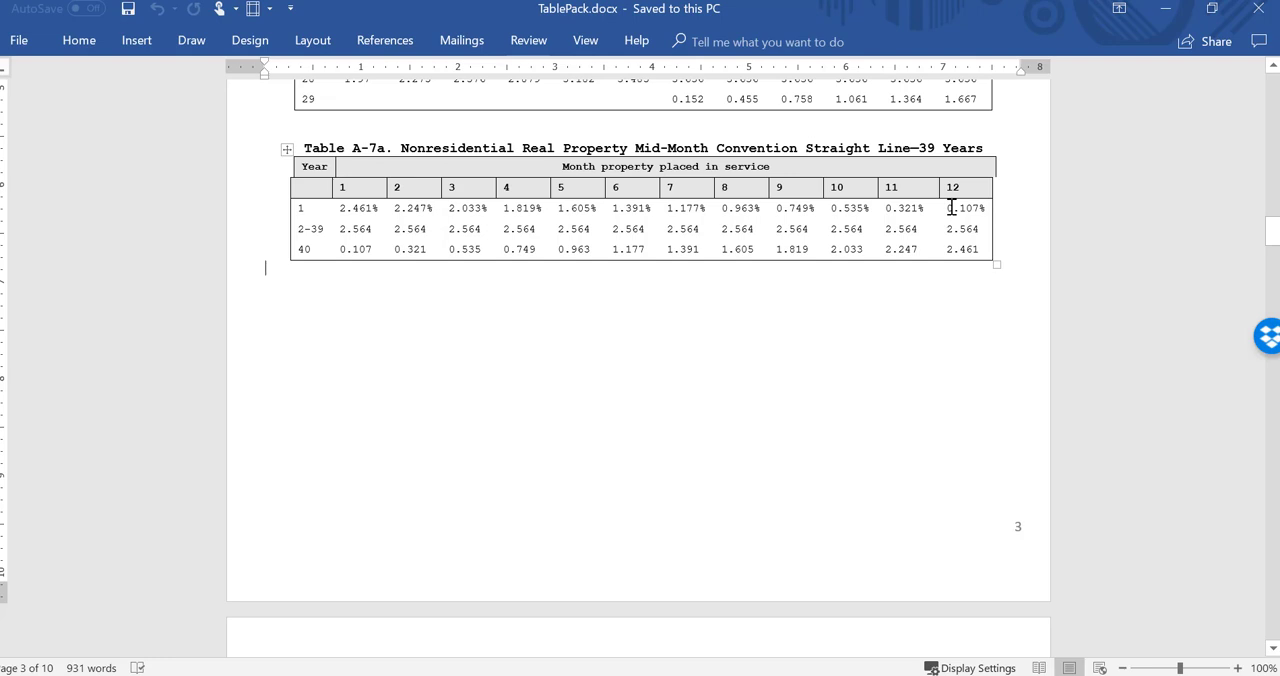
Step: Return to the Excel workbook and enter 0.00107 as the office building's 2017 factor in L10
left_click(772, 675)
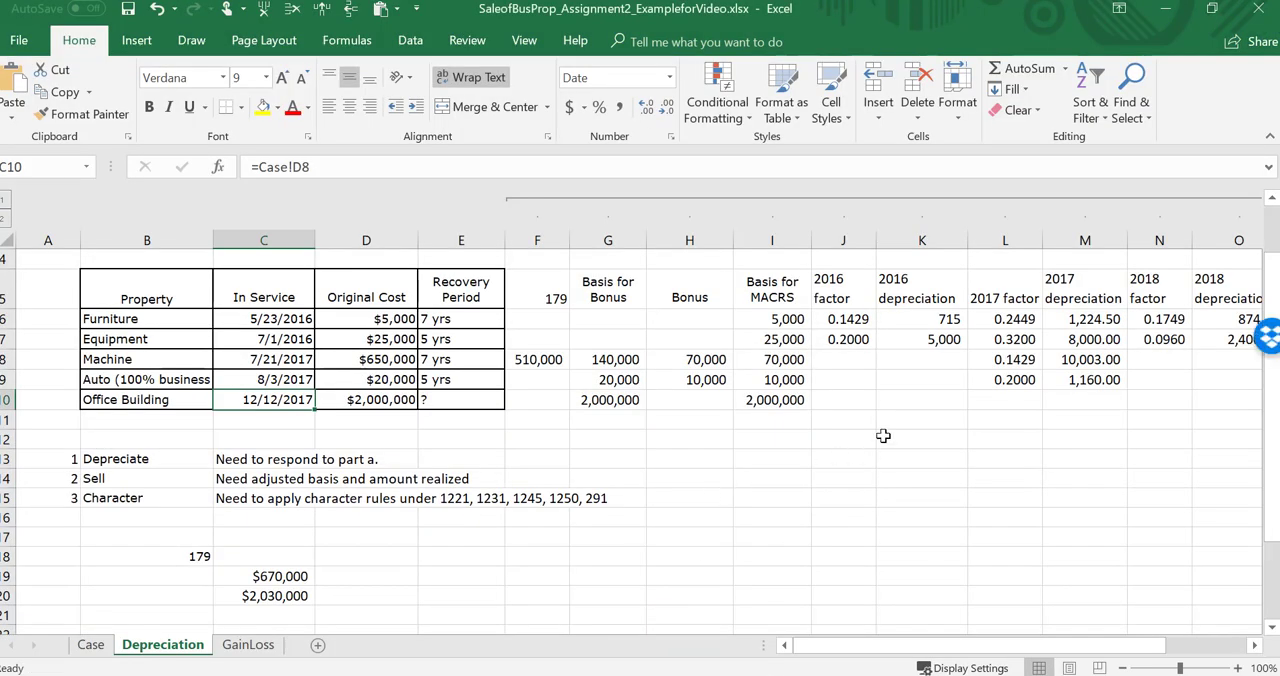
left_click(1015, 398)
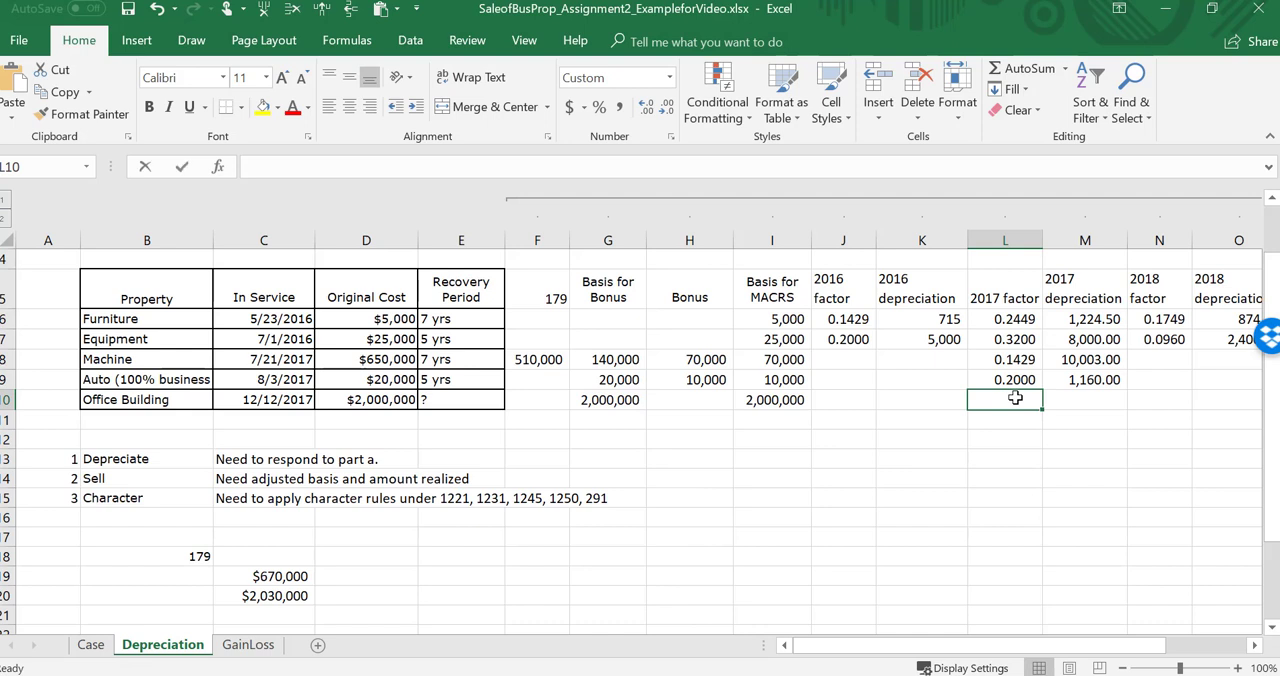
type(".00")
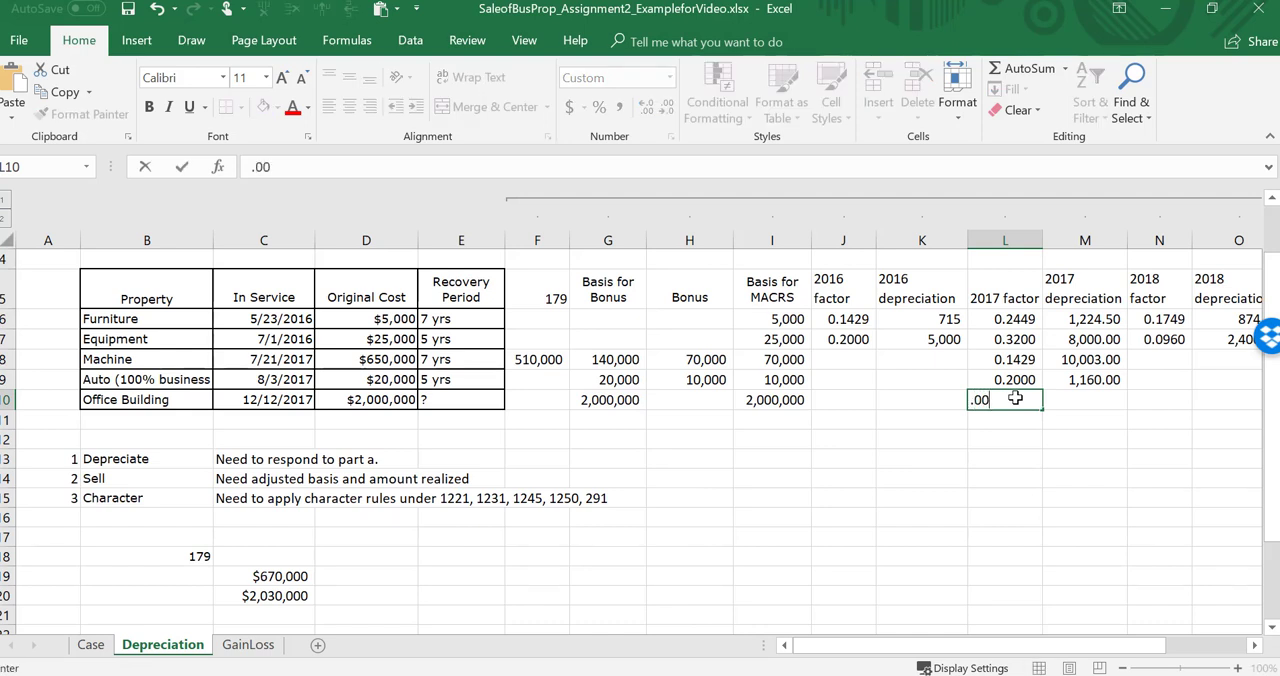
type("107")
key("Return")
left_click(1015, 398)
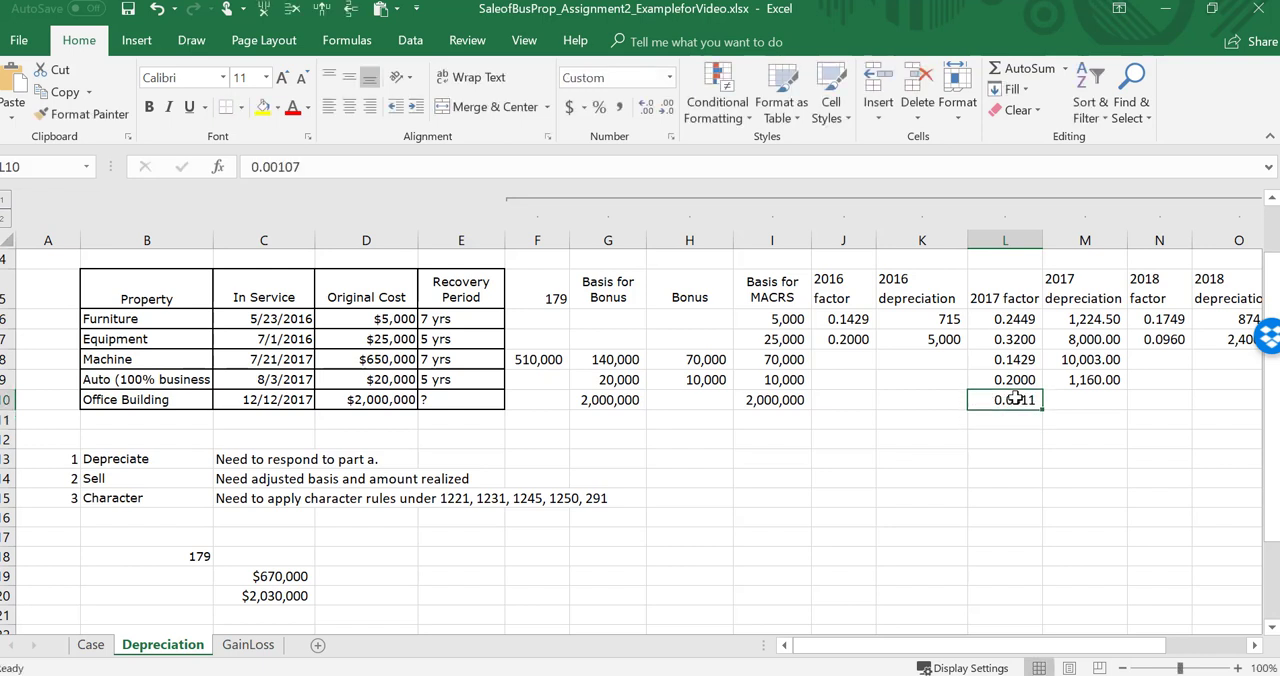
key("Right")
key("Up")
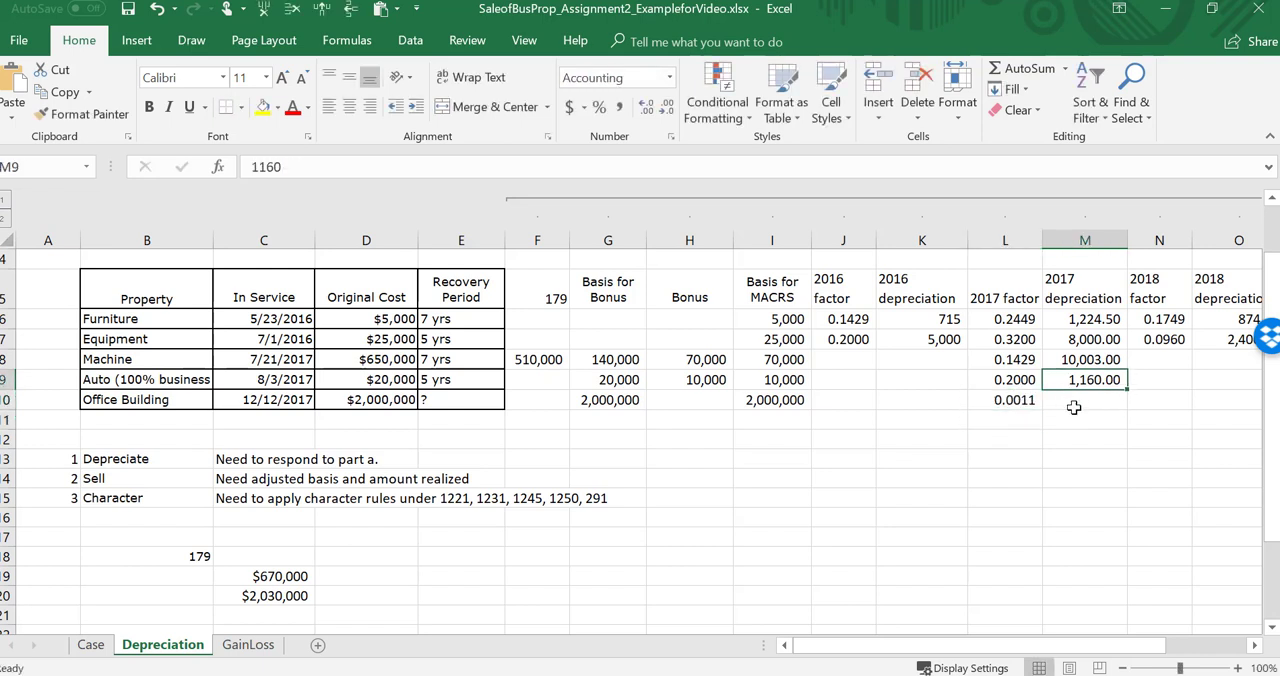
left_click_drag(1128, 388, 1129, 406)
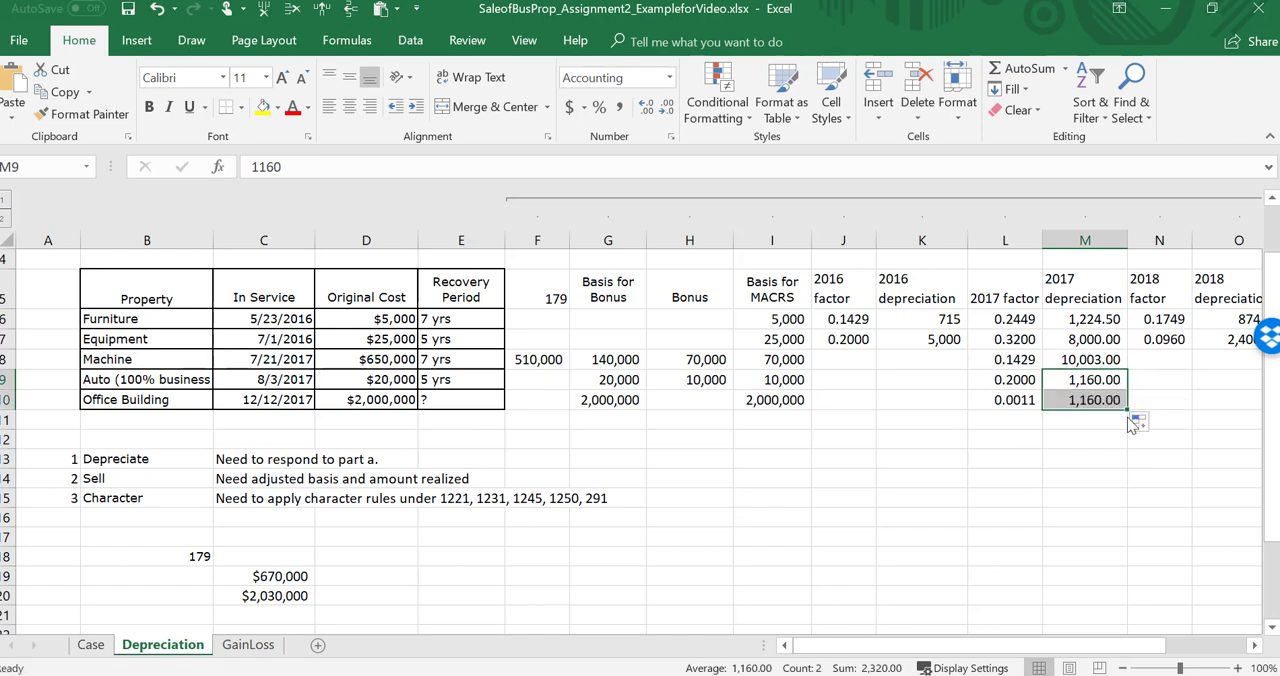
left_click(1088, 380)
Step: Copy the machine's 2017 depreciation formula from M8 to the office building's cell M10
left_click(1093, 361)
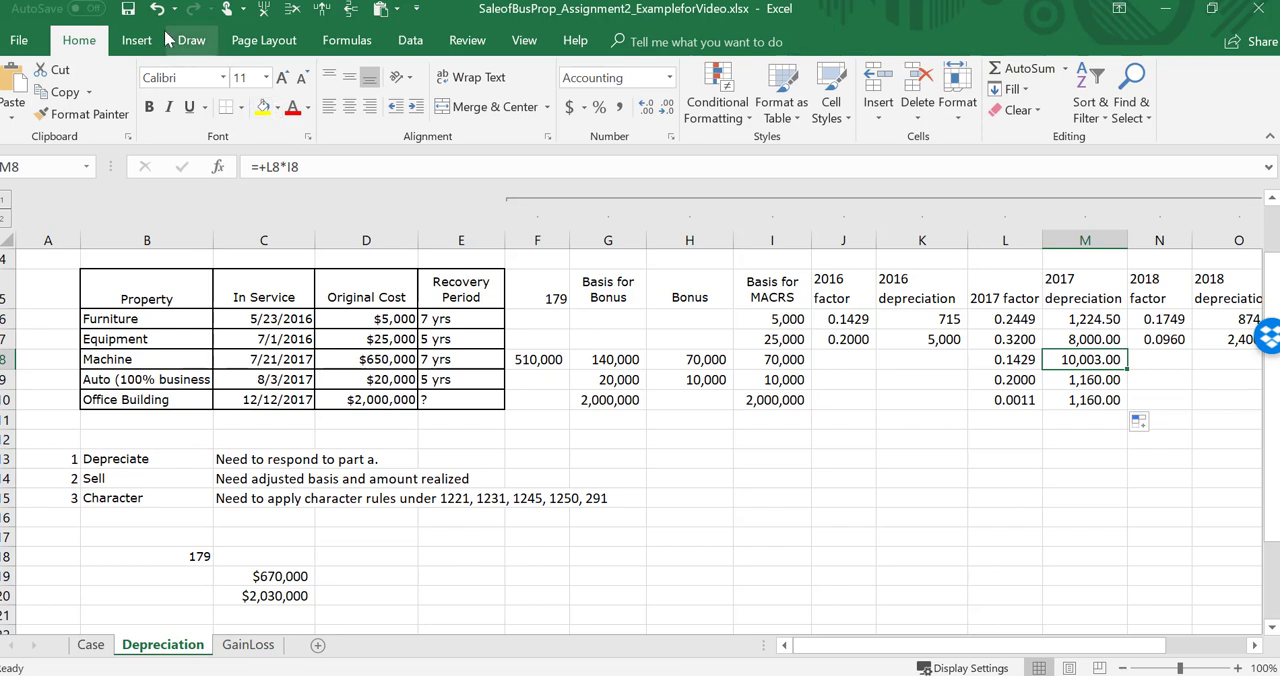
left_click(62, 91)
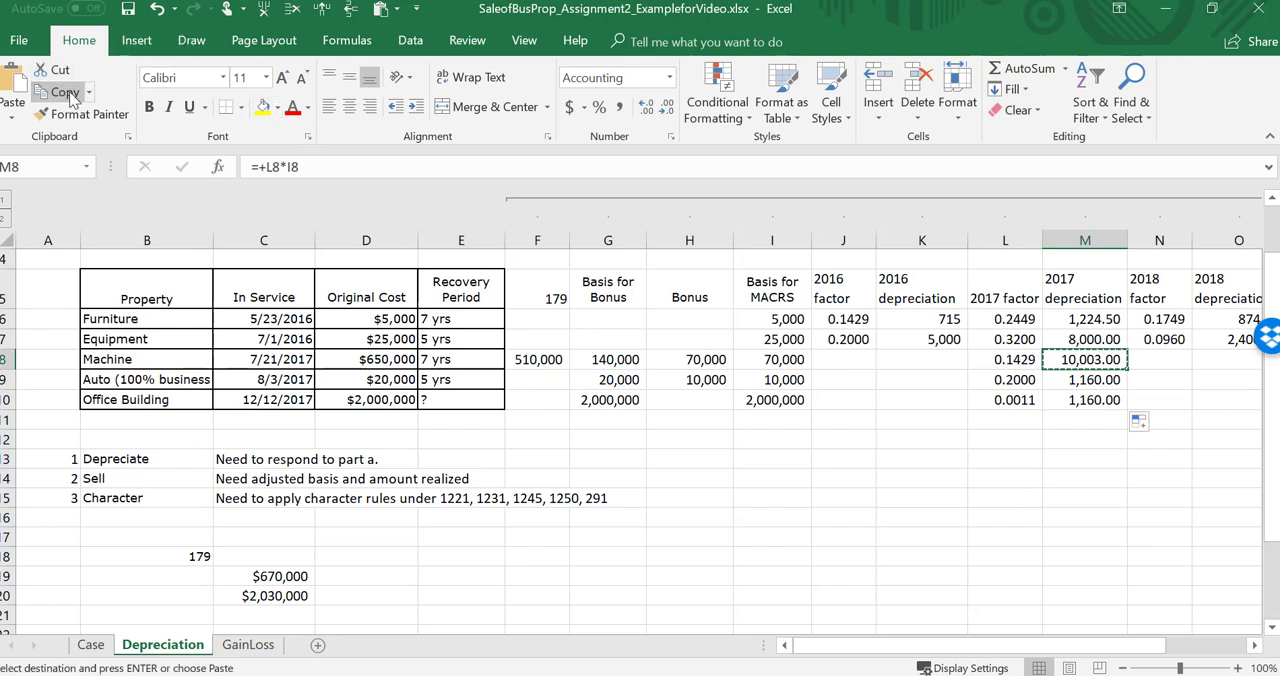
key("Down")
key("Down")
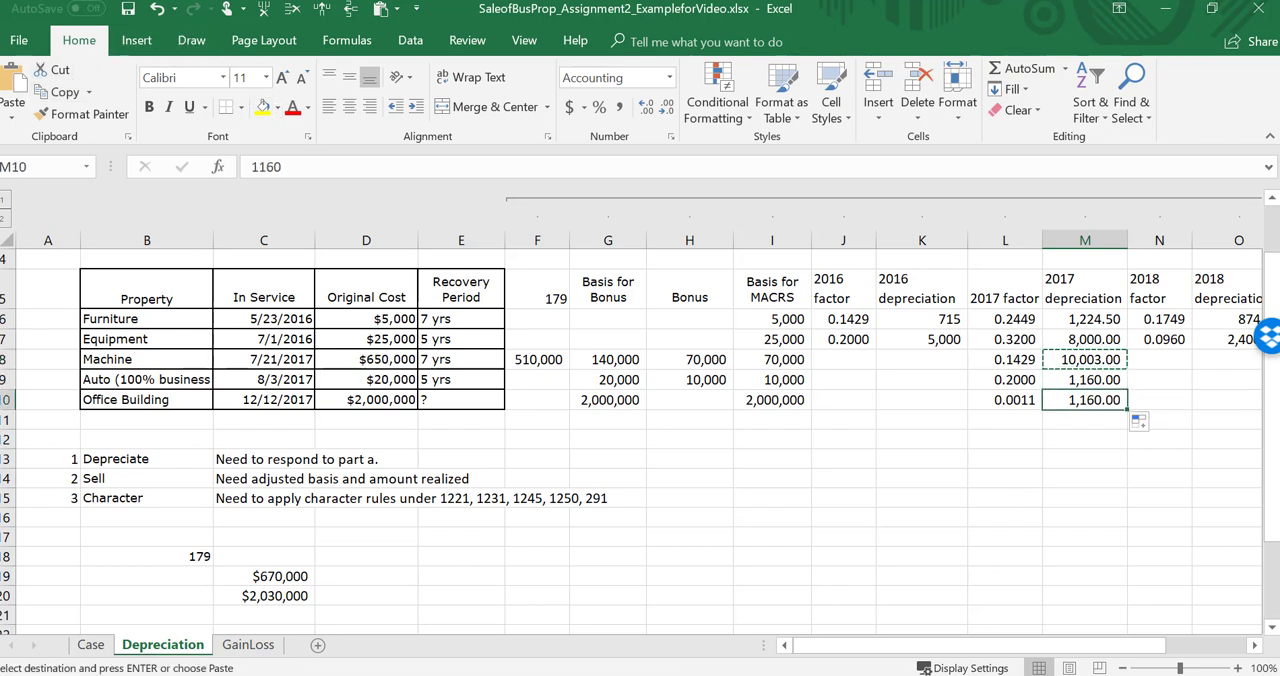
left_click(14, 82)
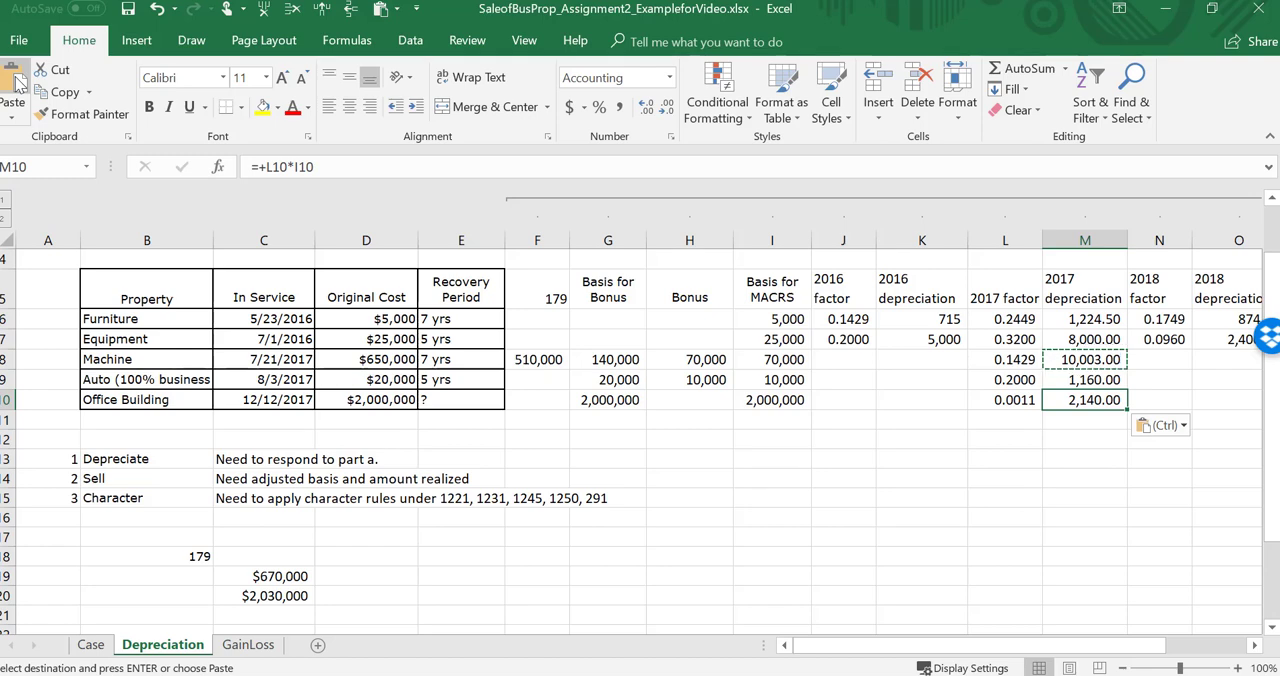
Step: Select the machine's 2018 factor cell N8, check the sale details on the Case sheet, and return to the Depreciation sheet
key("Right")
key("Right")
key("Right")
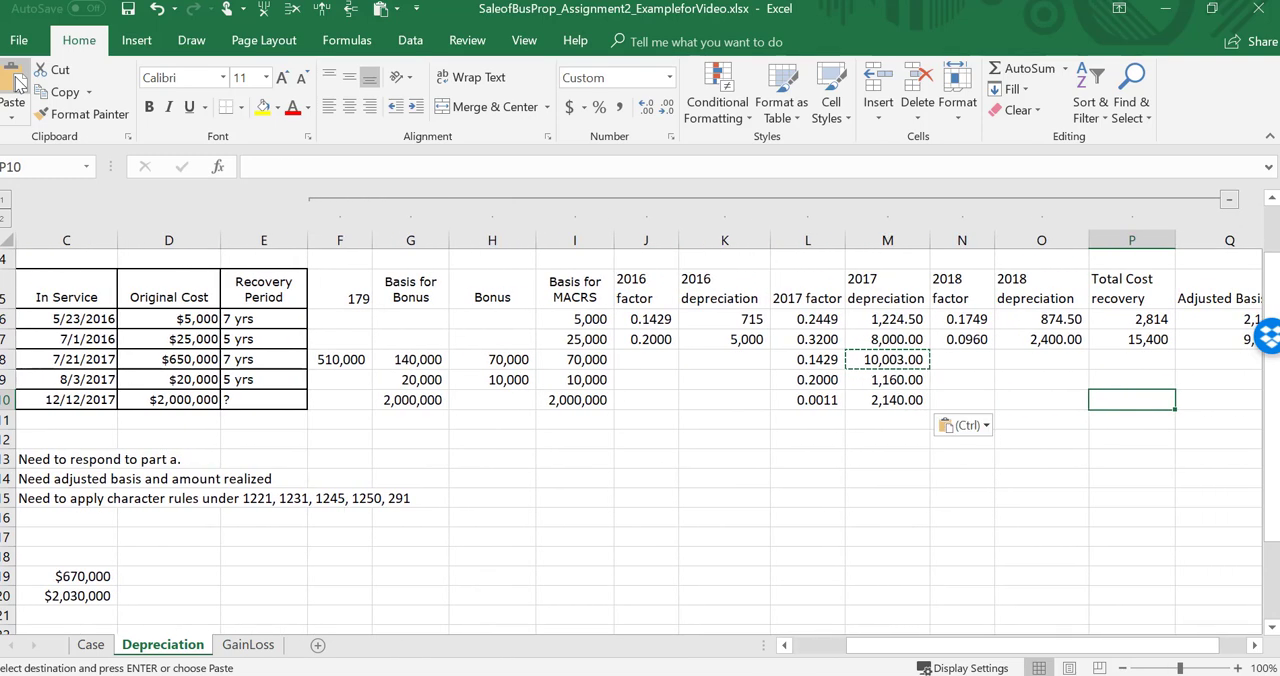
key("Up")
key("Up")
key("Up")
key("Left")
key("Left")
key("Down")
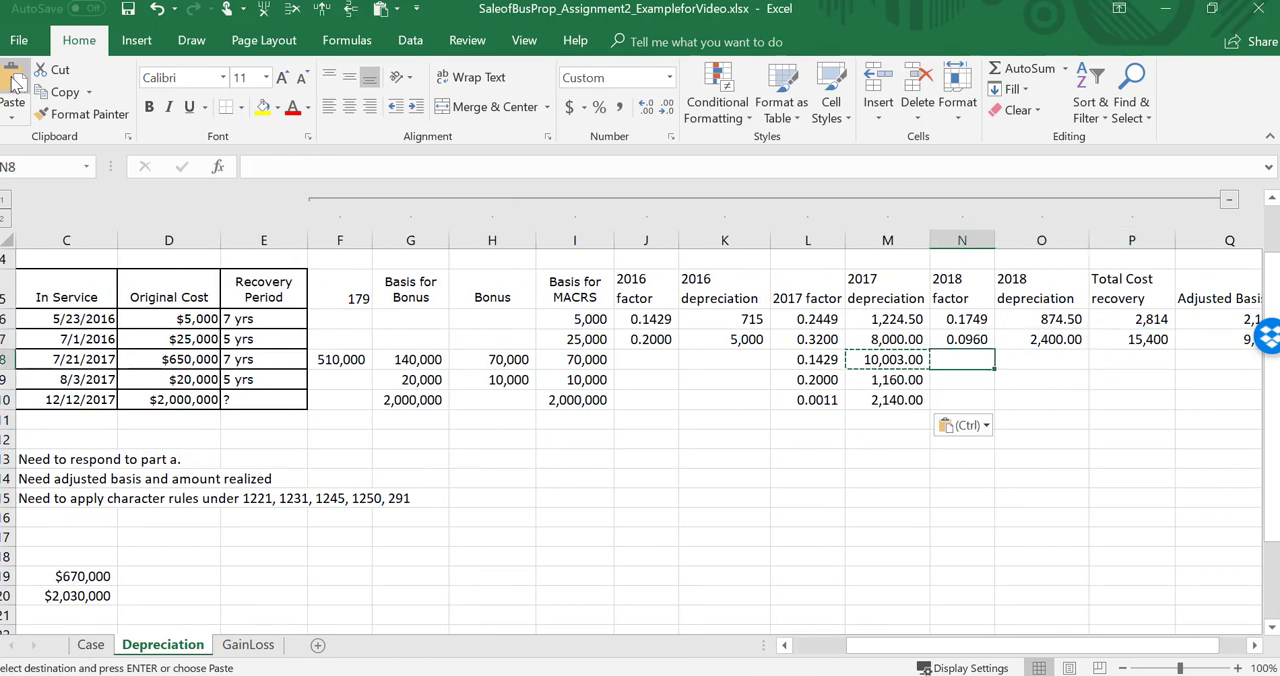
left_click(91, 646)
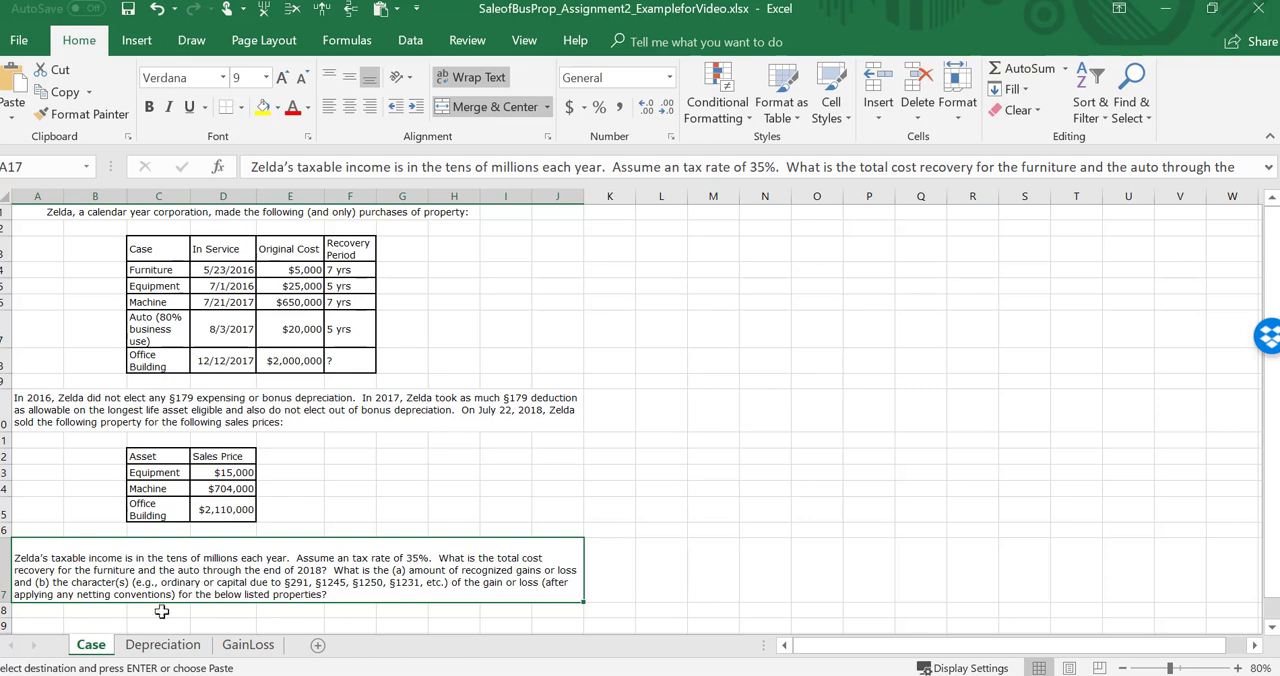
left_click(162, 644)
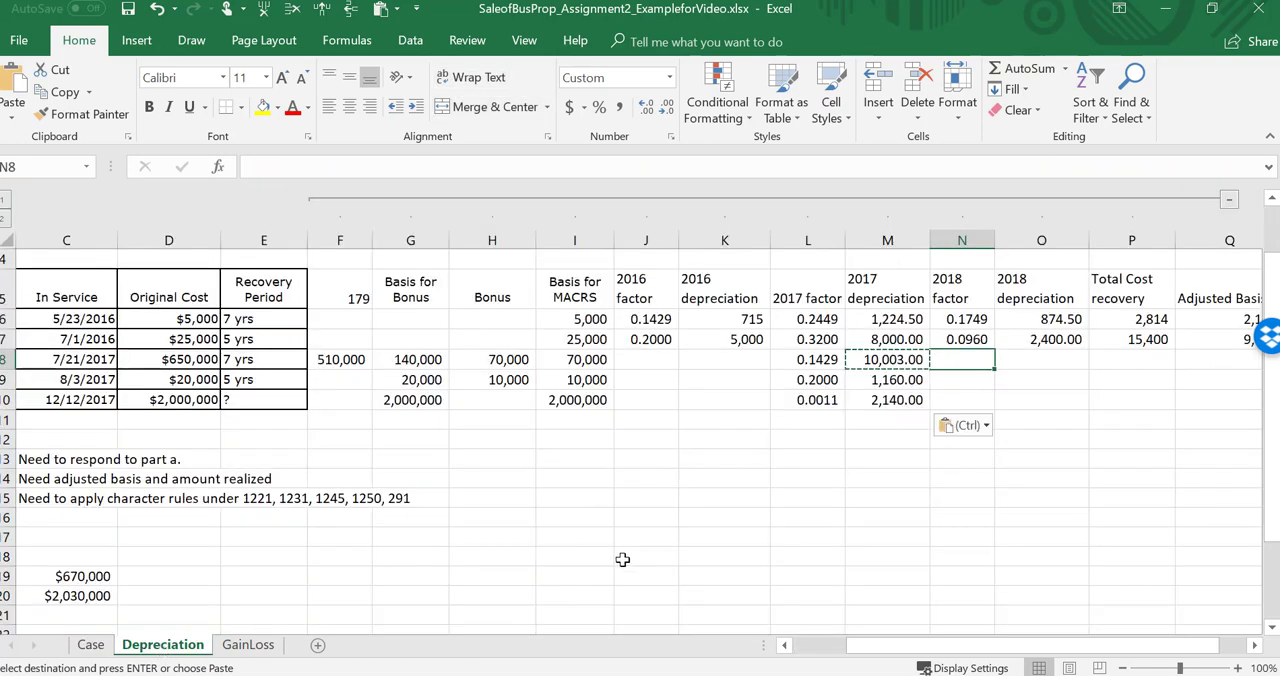
Step: Switch to TablePack.docx in Word and look up the second-year rates in the 39-year nonresidential table and the half-year convention table
left_click(664, 675)
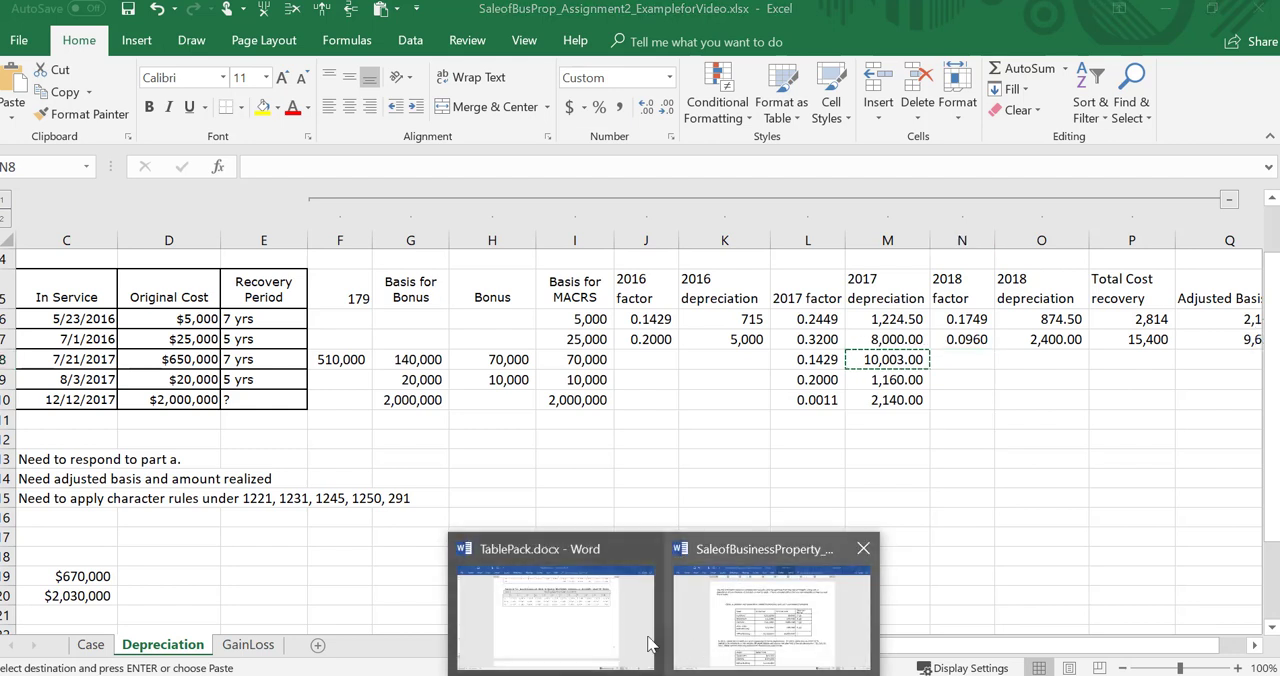
left_click(566, 640)
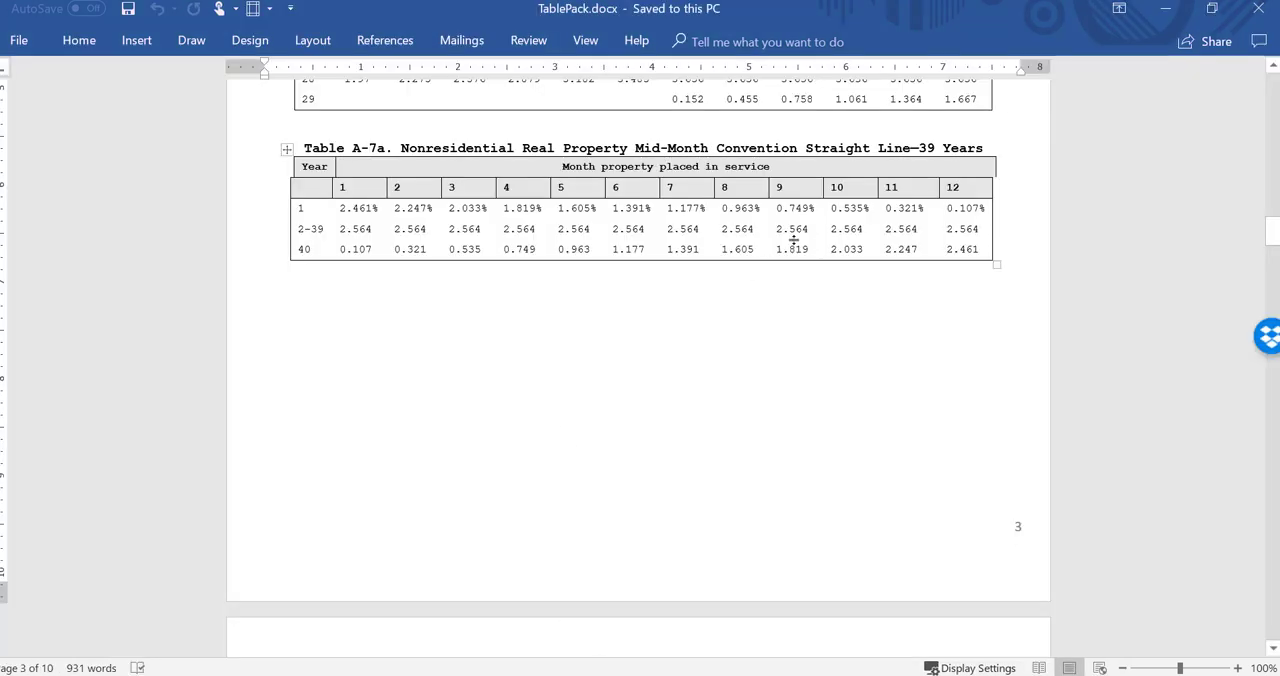
left_click(961, 231)
left_click(870, 227)
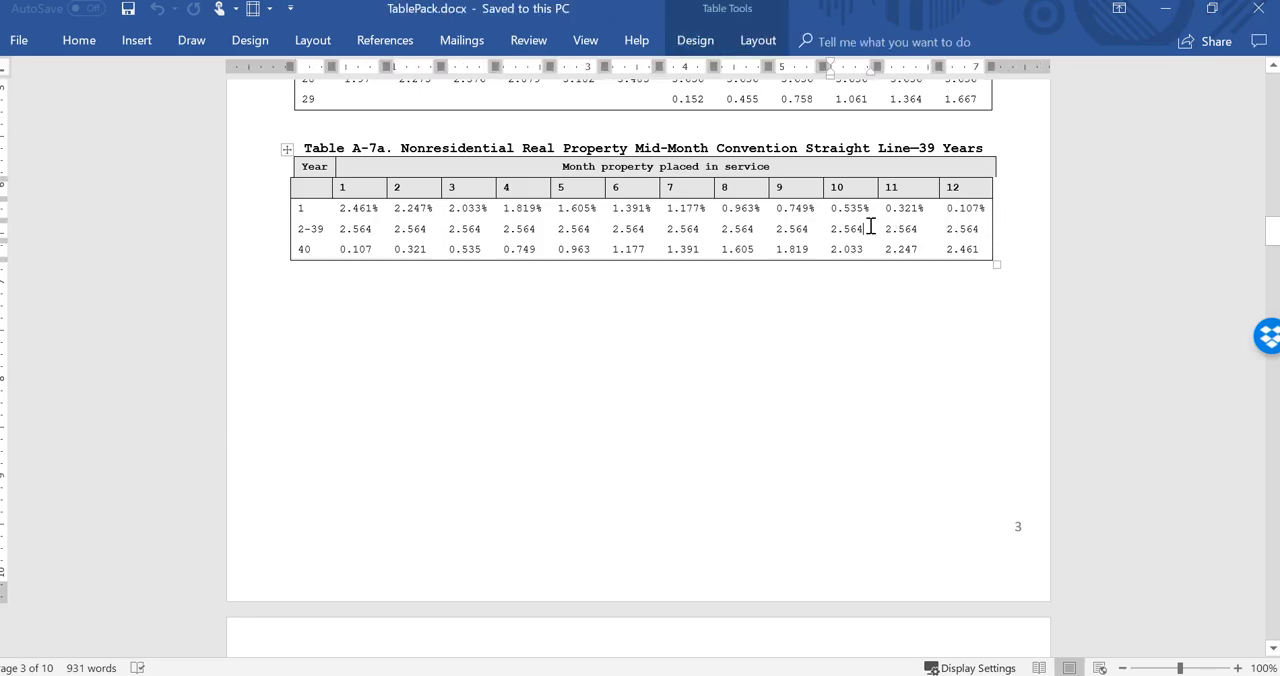
scroll(870, 227, "up", 20)
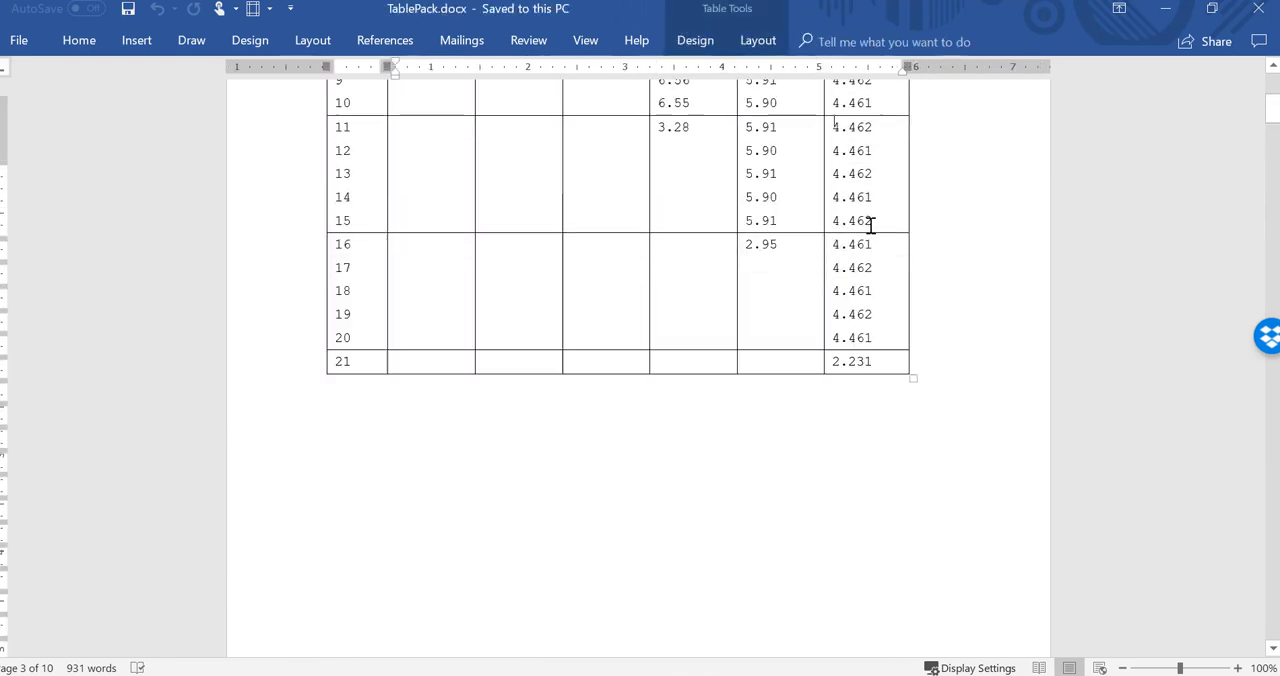
left_click(870, 227)
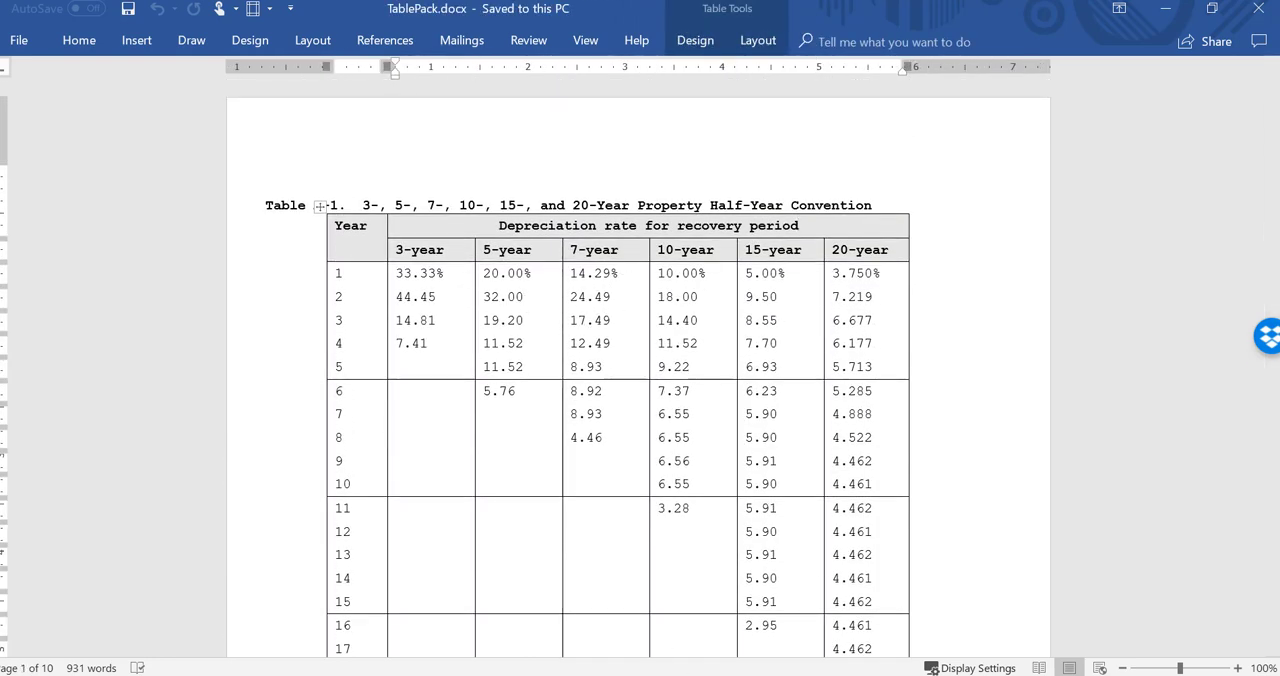
Step: Return to Excel and enter the 2018 factors in N8:N10: 0.2449 for the machine, 0.32 for the auto, and 0.2564 for the office building
left_click(680, 627)
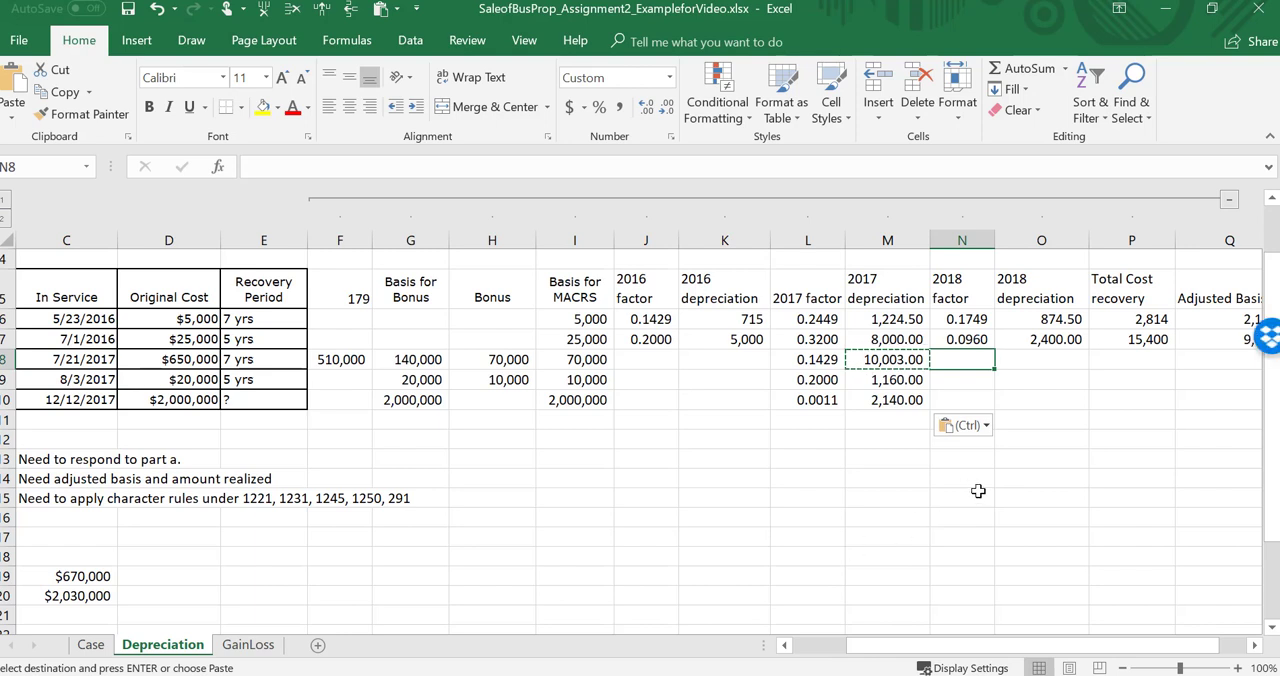
type(".2449")
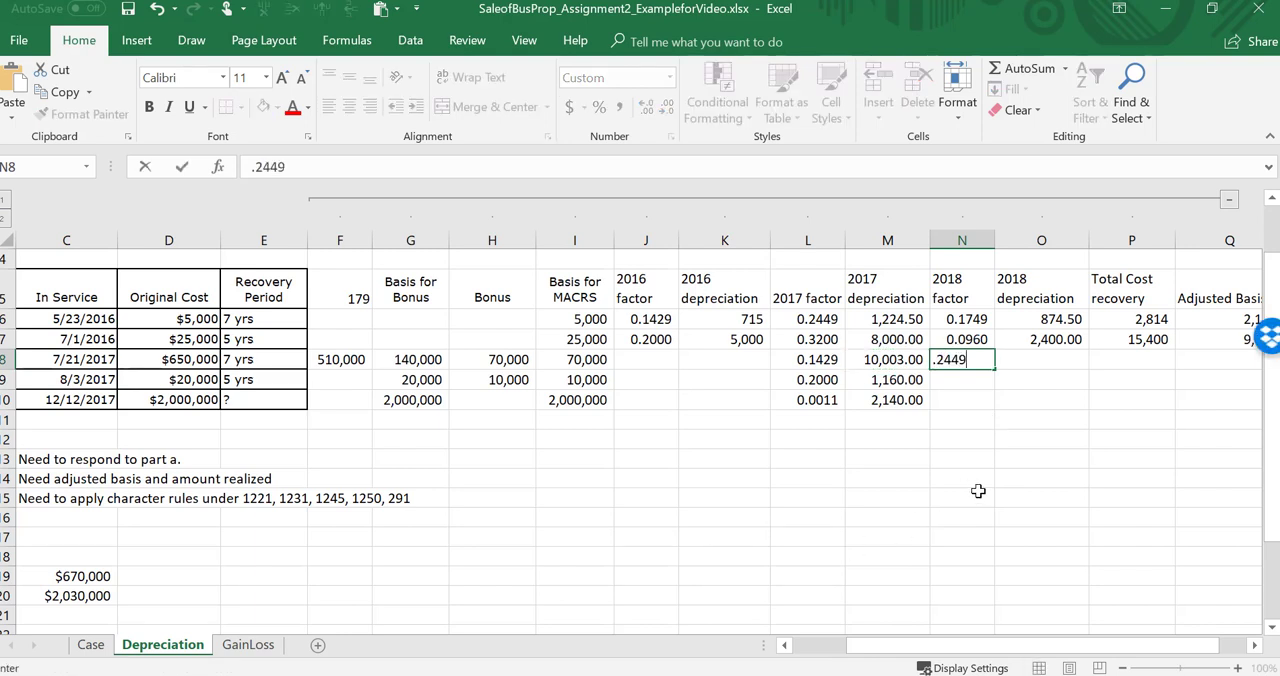
key("Return")
type(".32")
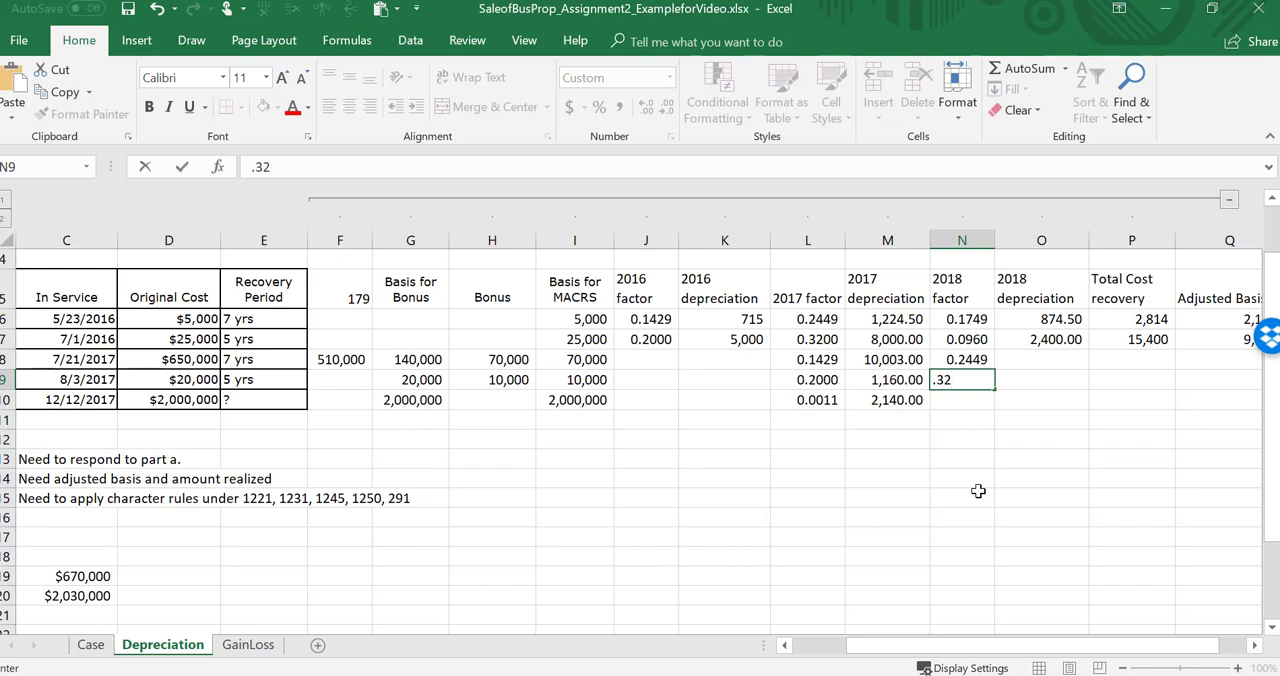
key("Return")
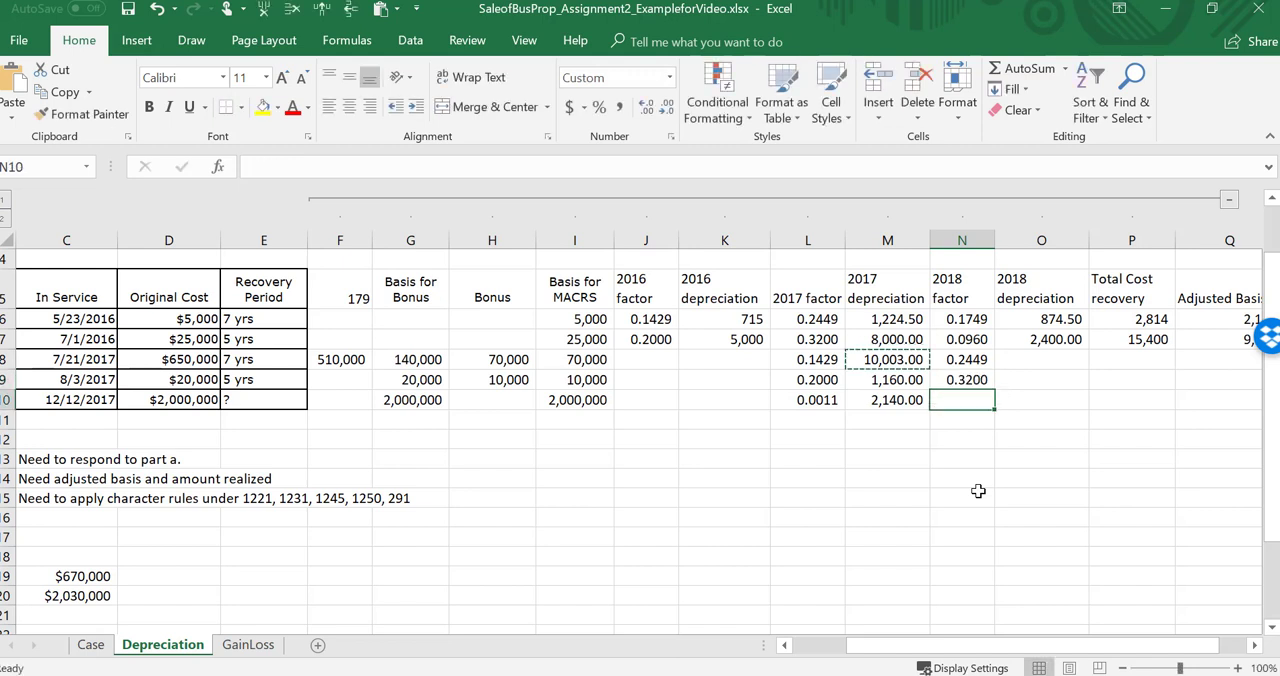
type(".2")
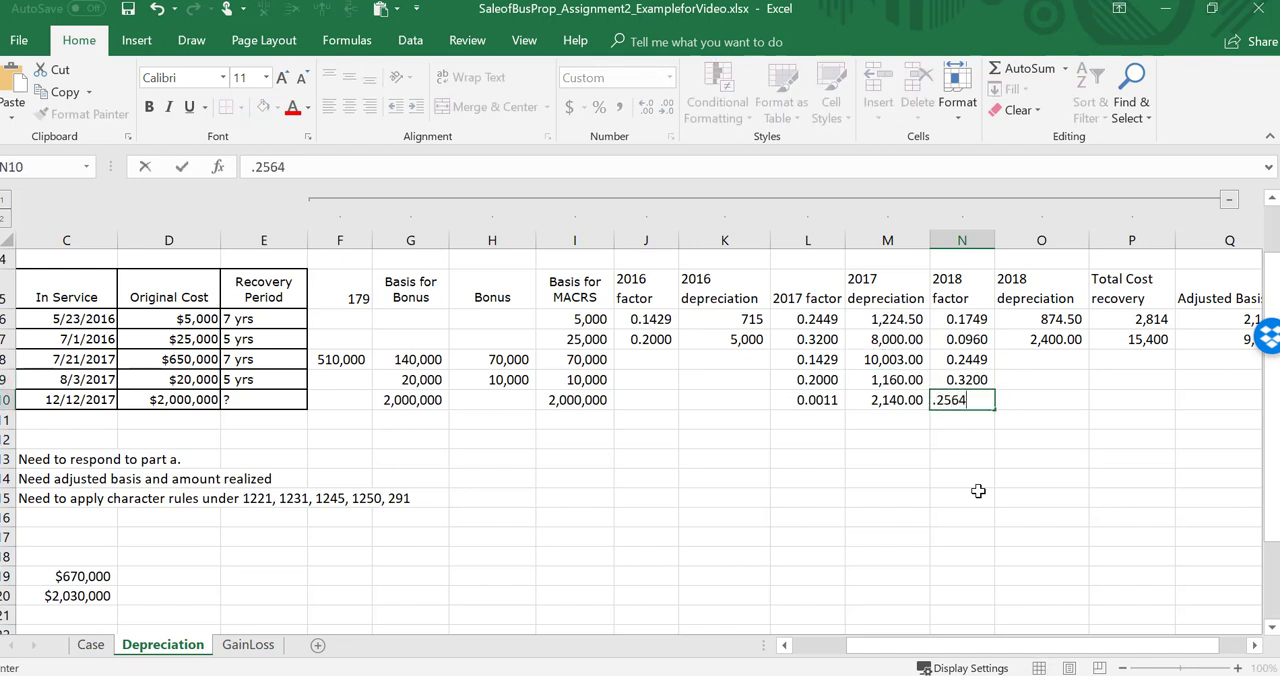
type("564")
key("Return")
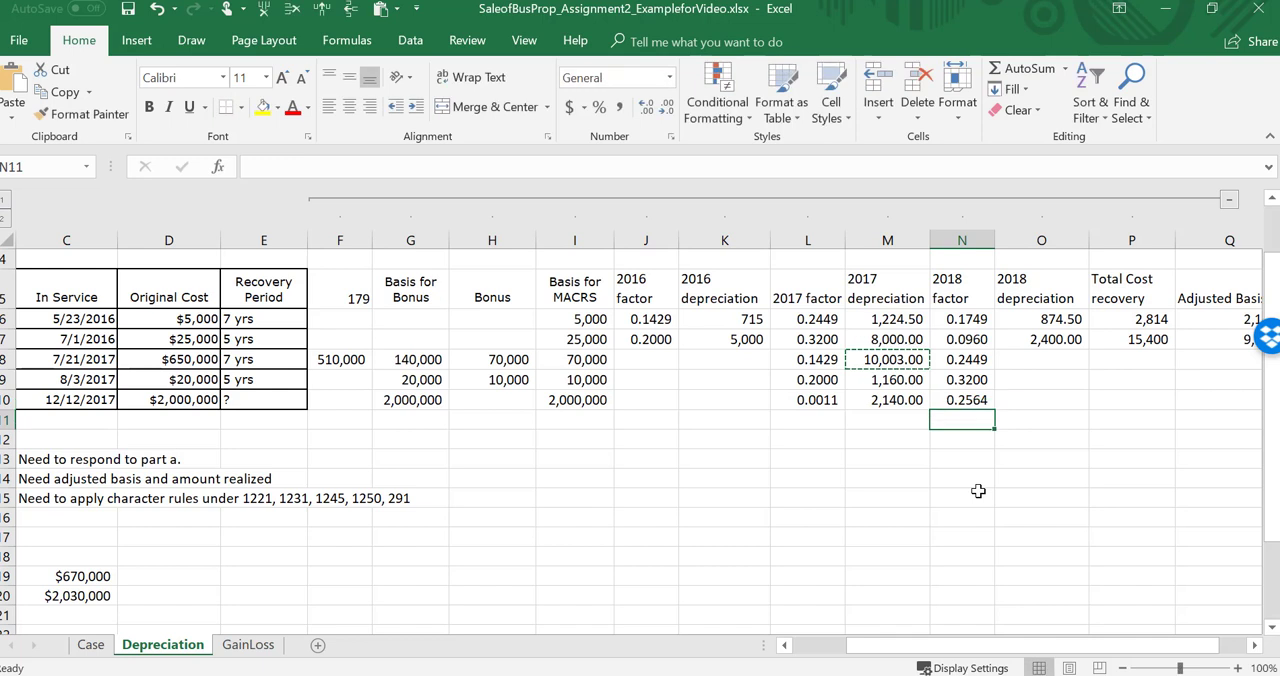
Step: Review the machine's row and halve its 2018 factor in N8 by multiplying 0.2449 by .5
key("Up")
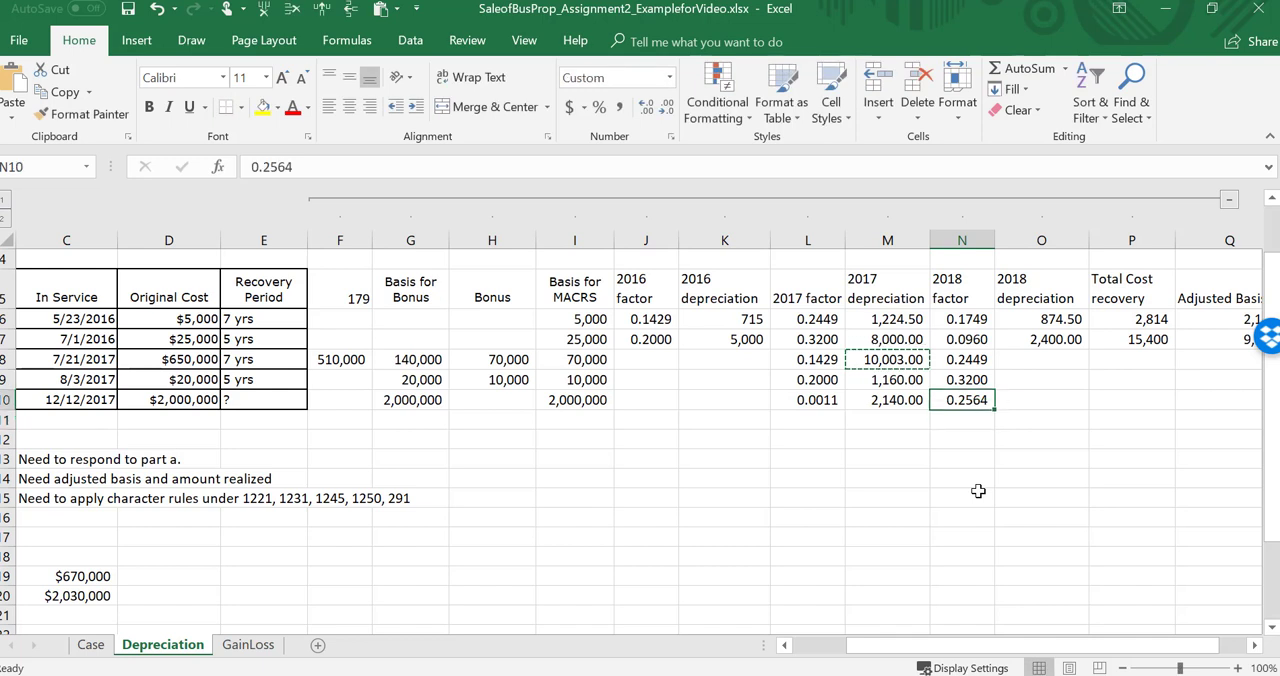
key("shift+Up")
key("Up")
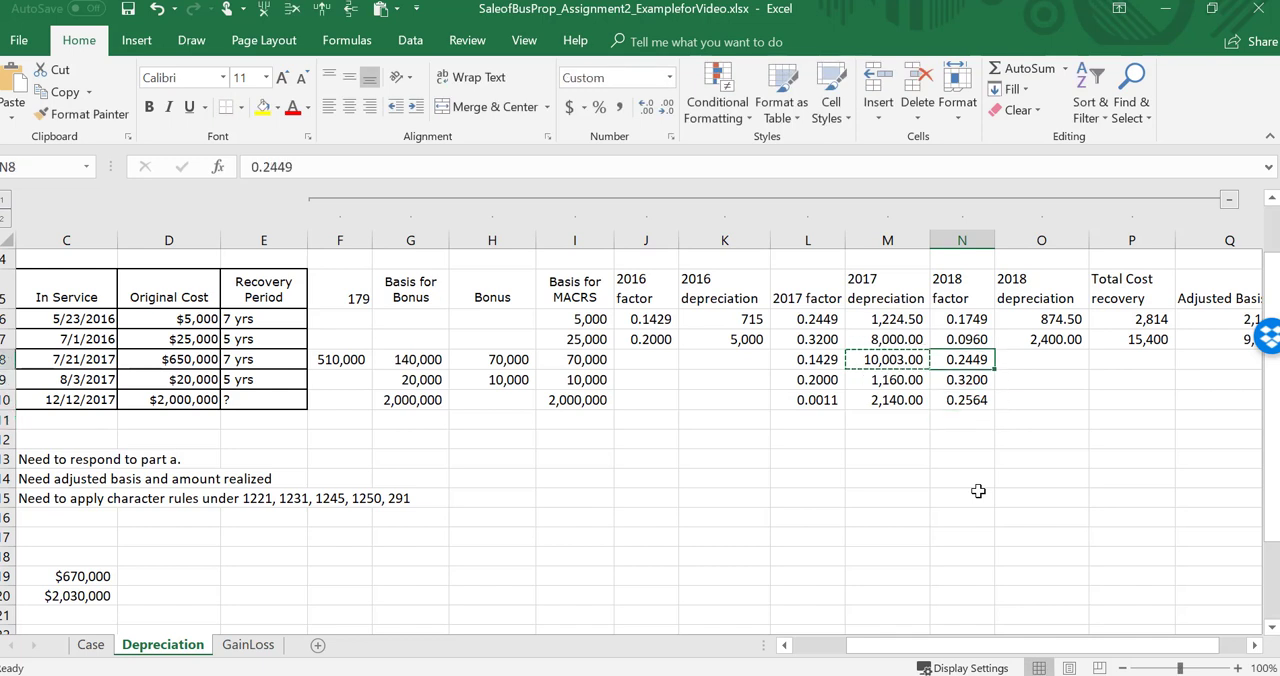
key("Left")
key("Left")
key("Left")
key("Left")
key("Left")
key("Left")
key("Left")
key("Left")
key("Left")
key("Left")
key("Left")
key("Left")
key("Left")
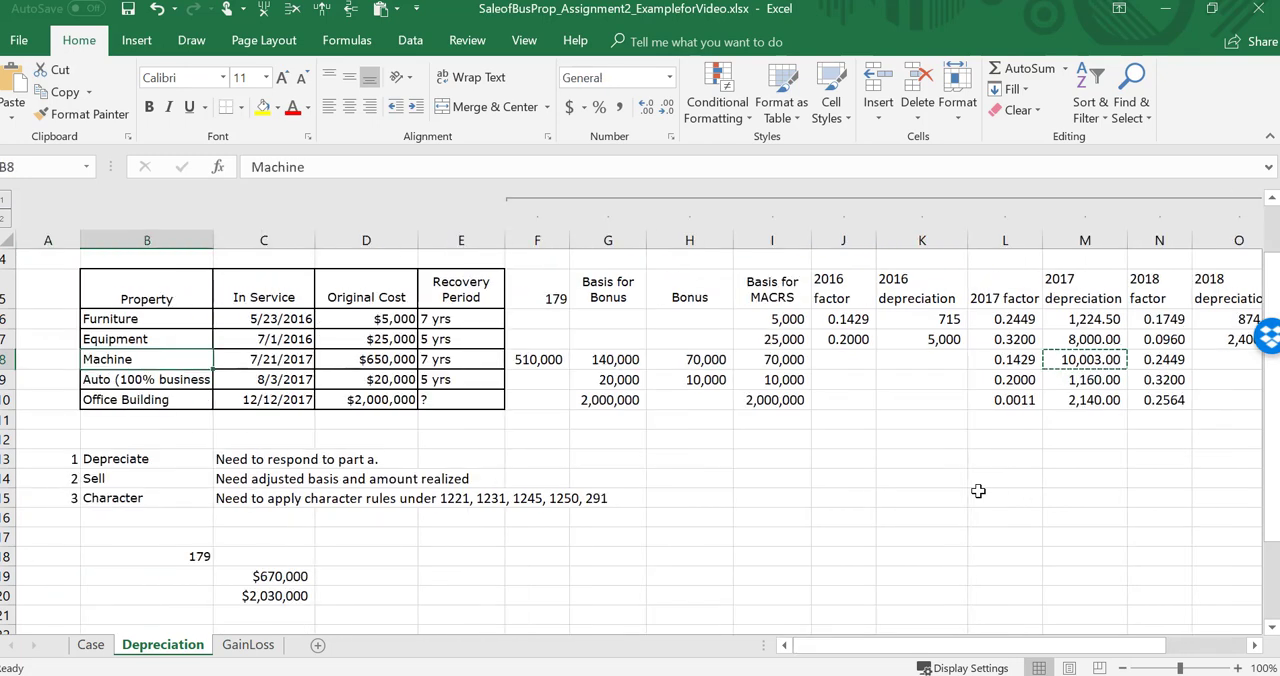
key("Right")
key("Right")
key("Right")
key("Right")
key("Right")
key("Right")
key("Right")
key("Right")
key("Right")
key("Right")
key("Right")
key("Right")
key("Right")
key("Right")
key("Right")
key("Right")
key("Right")
key("Left")
key("Left")
key("Left")
key("Left")
key("Left")
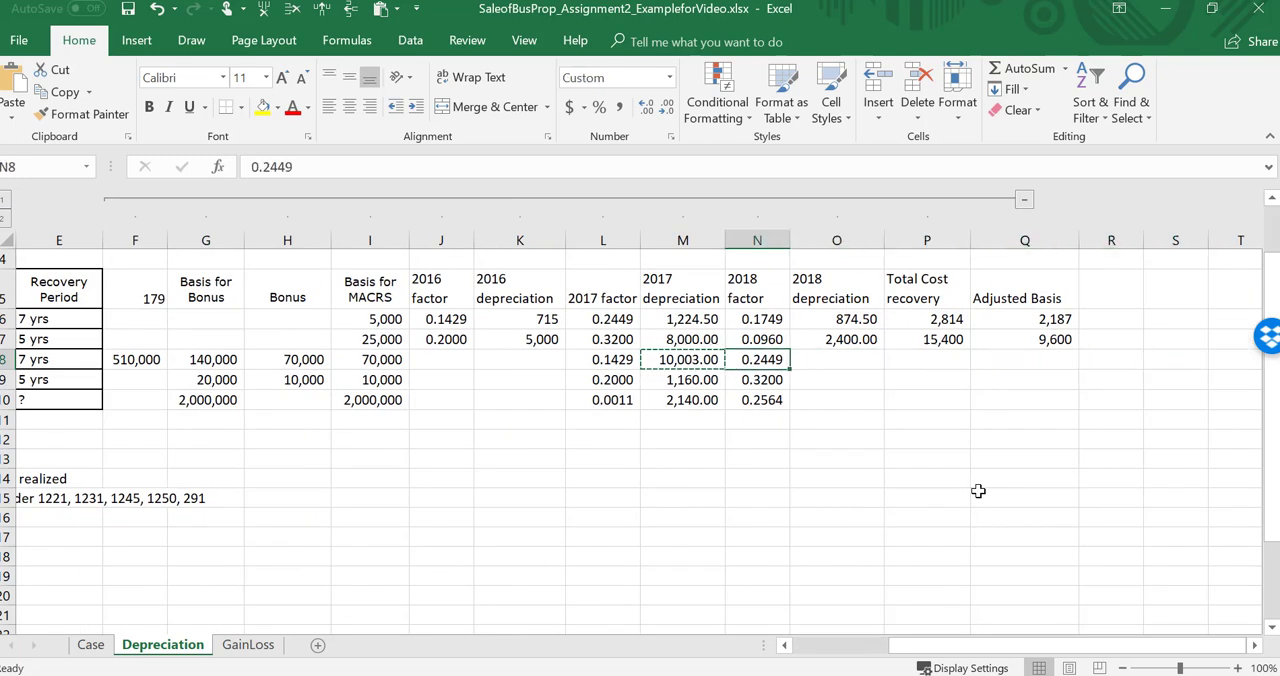
key("F2")
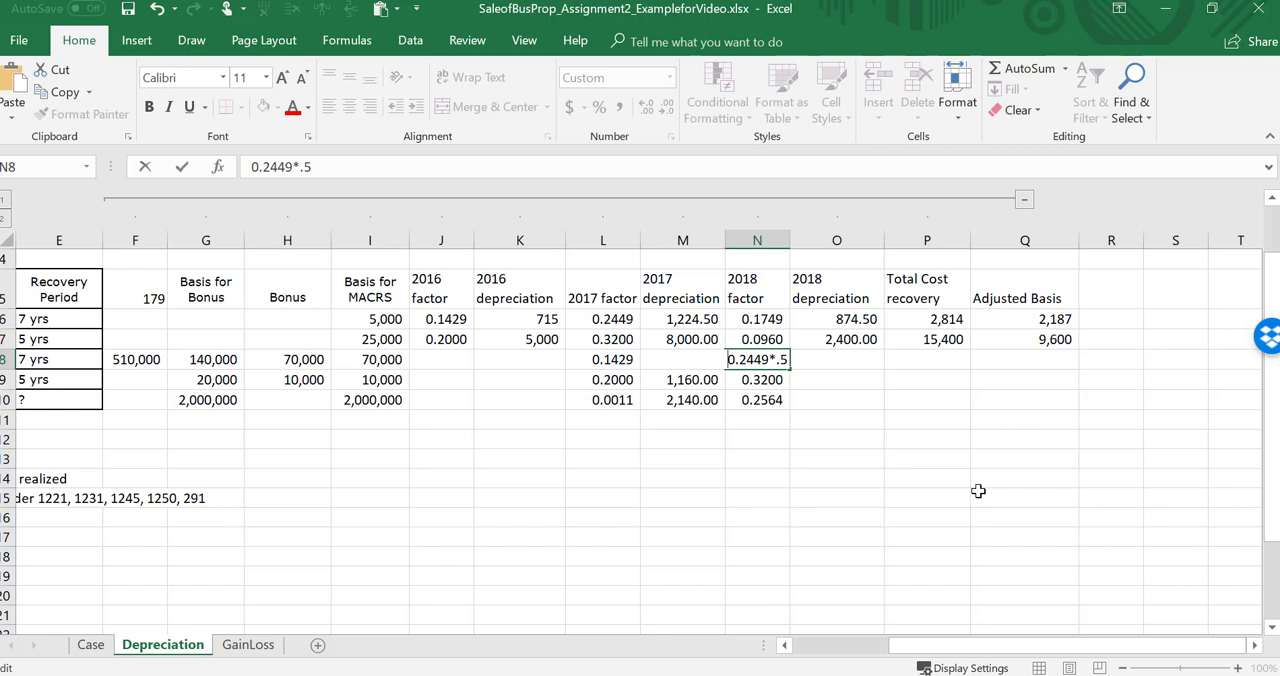
key("Return")
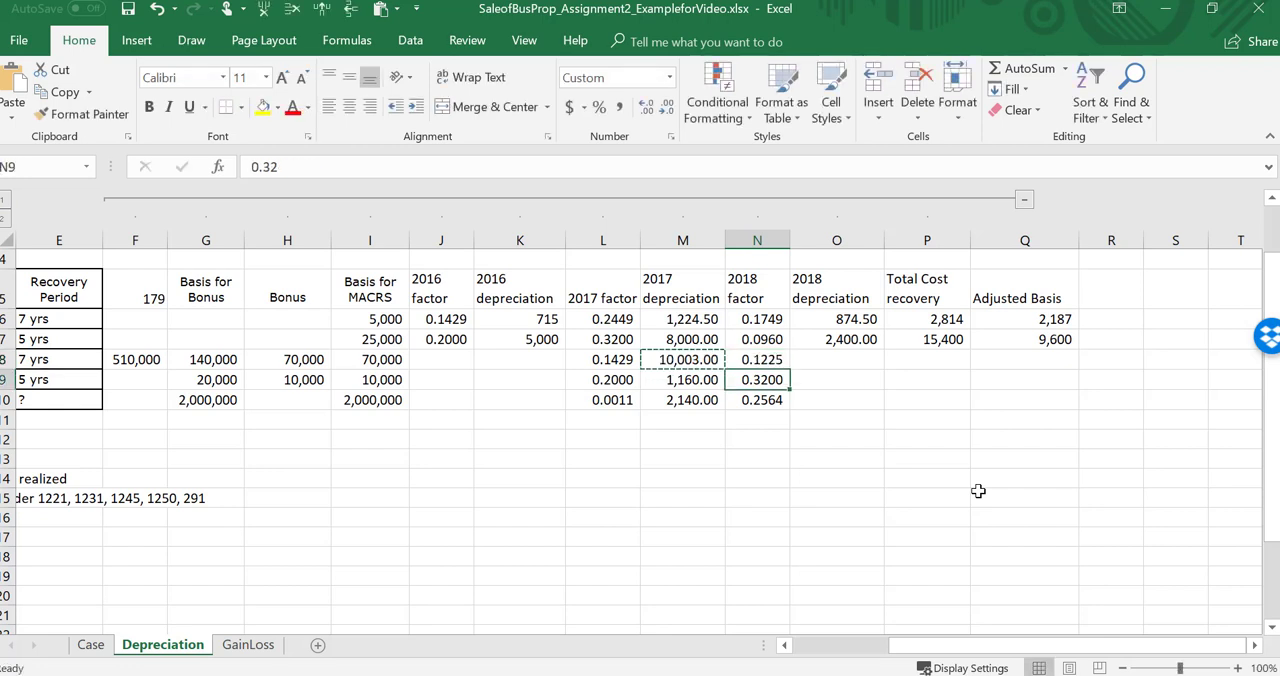
Step: Fill the 2018 depreciation formula from O7 down through O9 for the machine and the auto
key("Left")
key("Left")
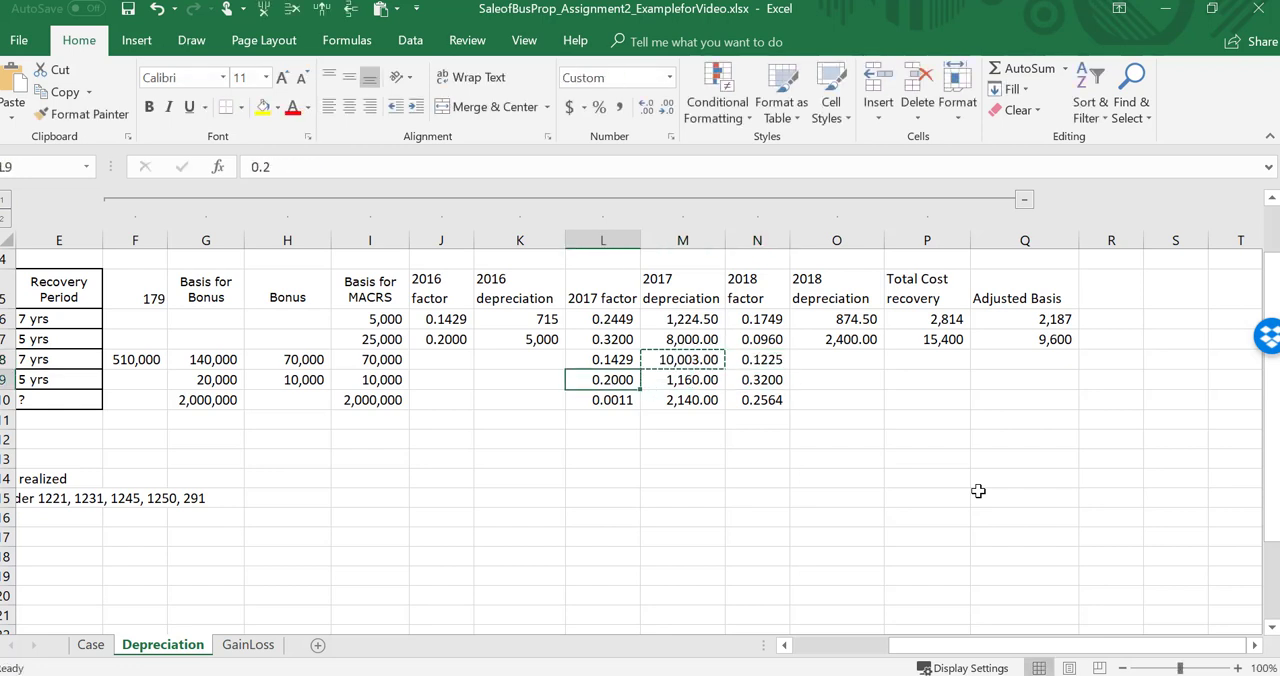
key("Left")
key("Right")
key("Right")
key("Right")
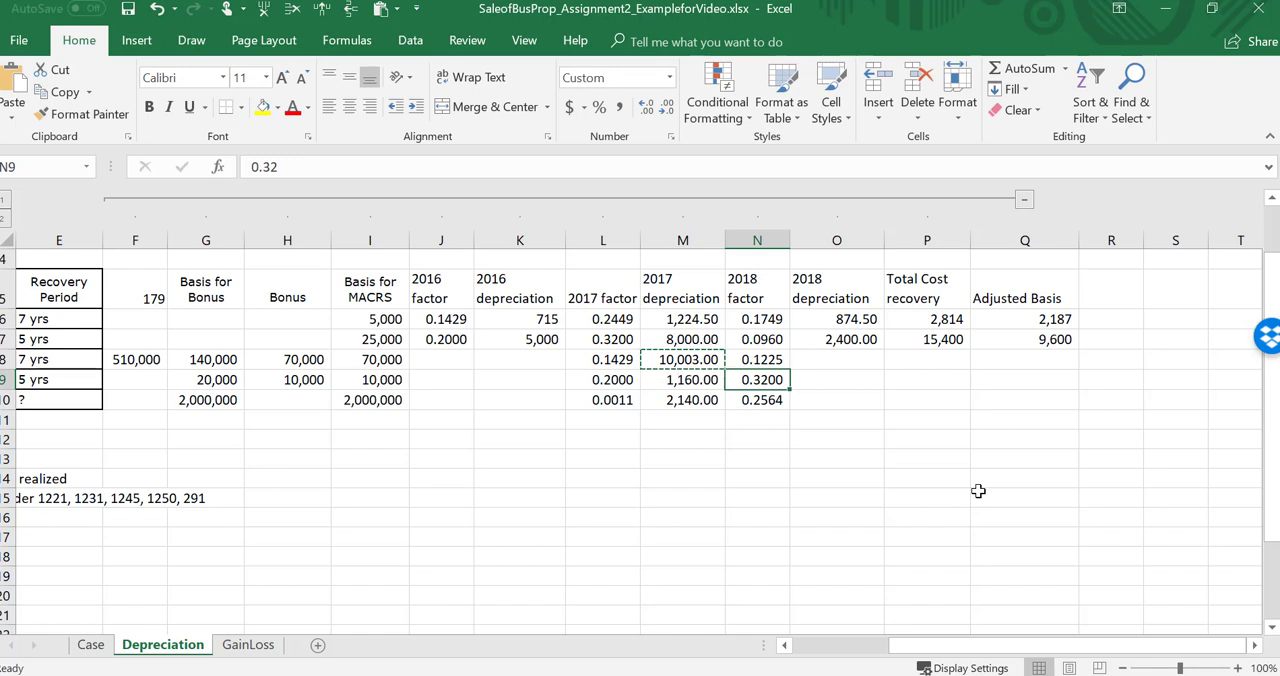
key("Right")
key("Up")
key("Up")
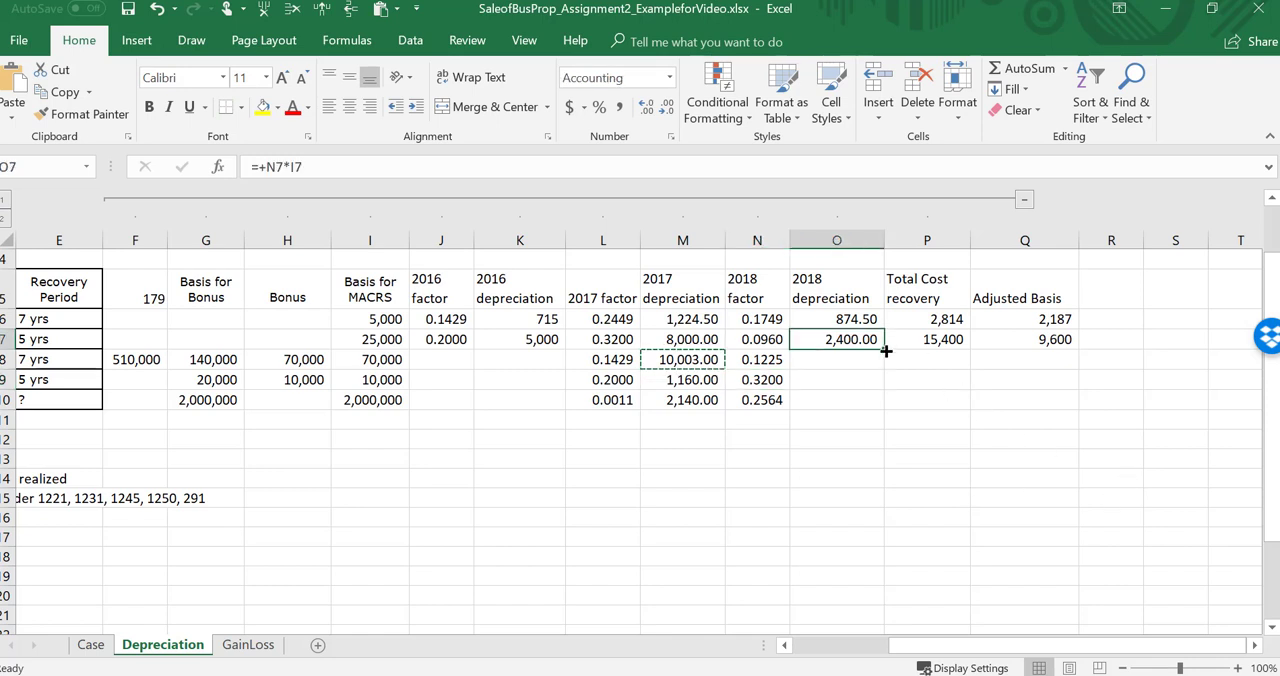
left_click_drag(885, 351, 888, 397)
key("Down")
key("Down")
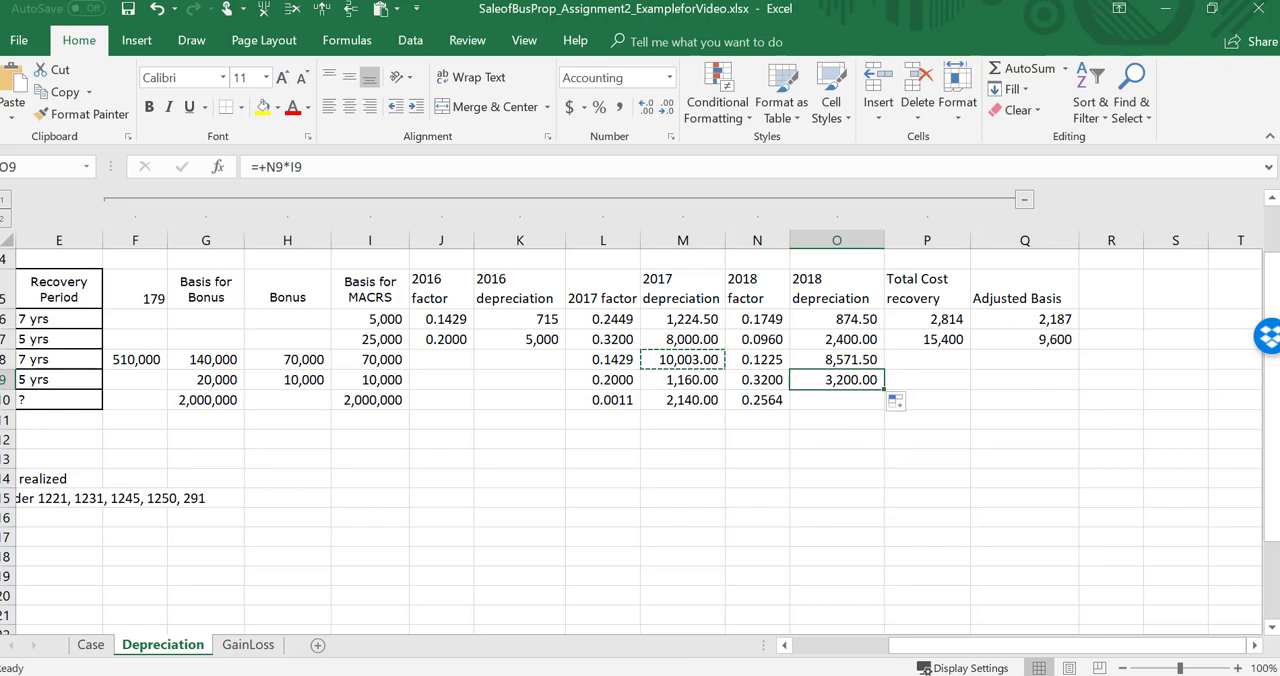
Step: Switch to TablePack.docx in Word and look up the second-year depreciation limit for passenger automobiles placed in service in 2017
left_click(664, 675)
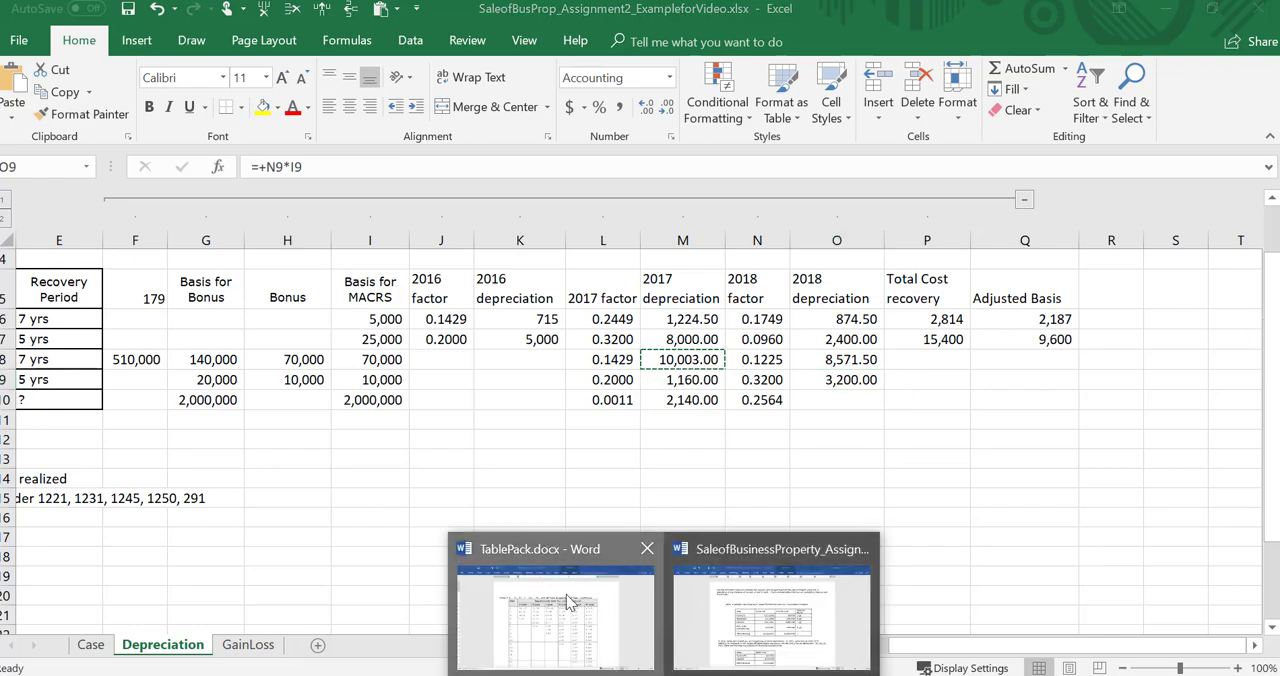
left_click(566, 596)
scroll(566, 600, "down", 15)
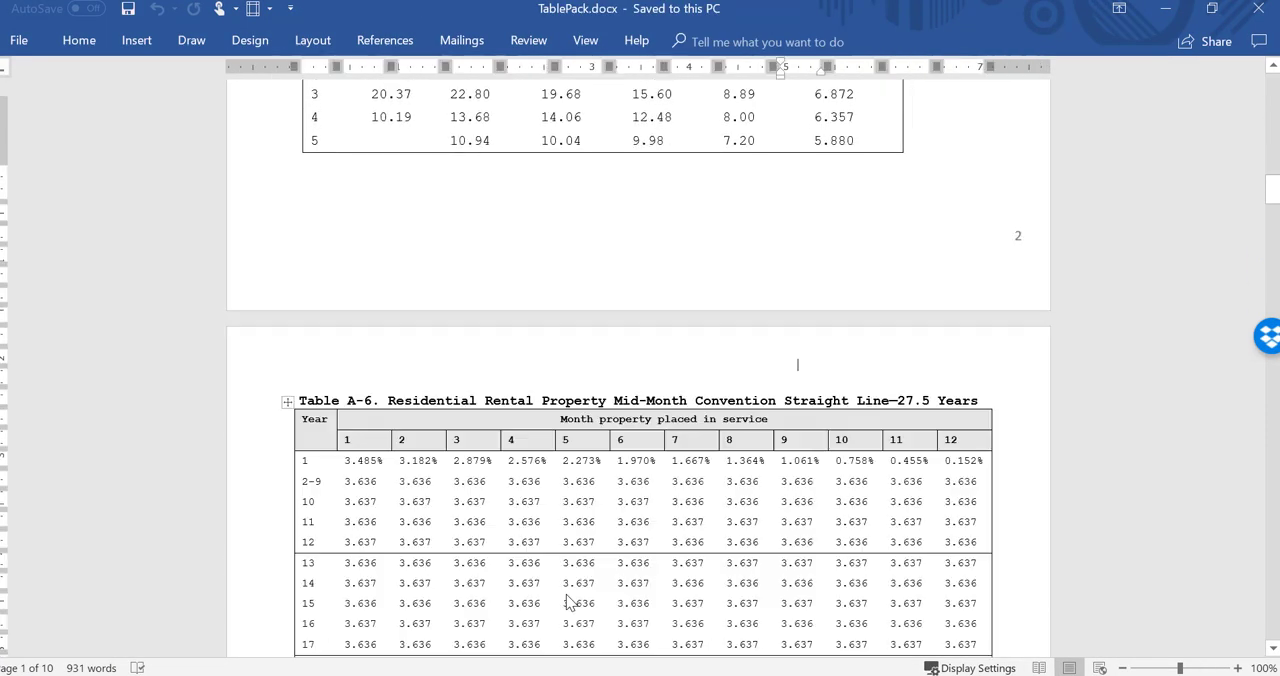
key("Page_Down")
key("Page_Down")
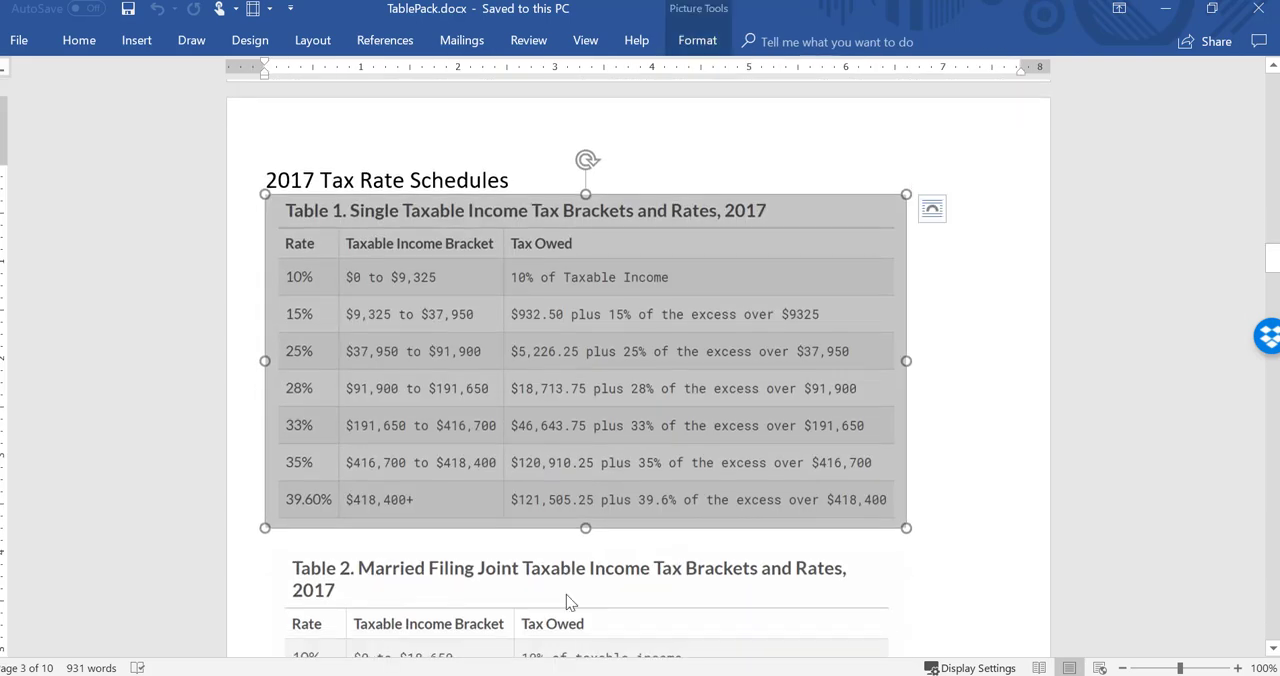
key("Page_Down")
key("Page_Down")
key("Page_Down")
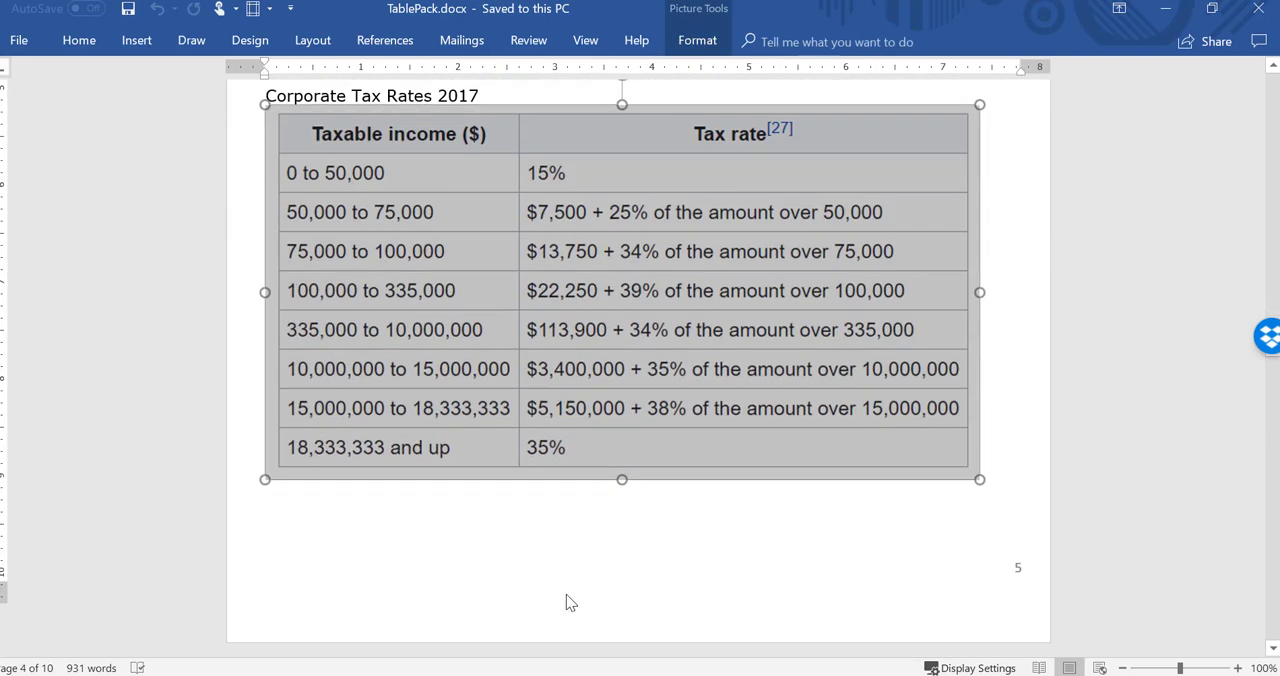
scroll(566, 602, "down", 1)
key("Page_Down")
key("Page_Down")
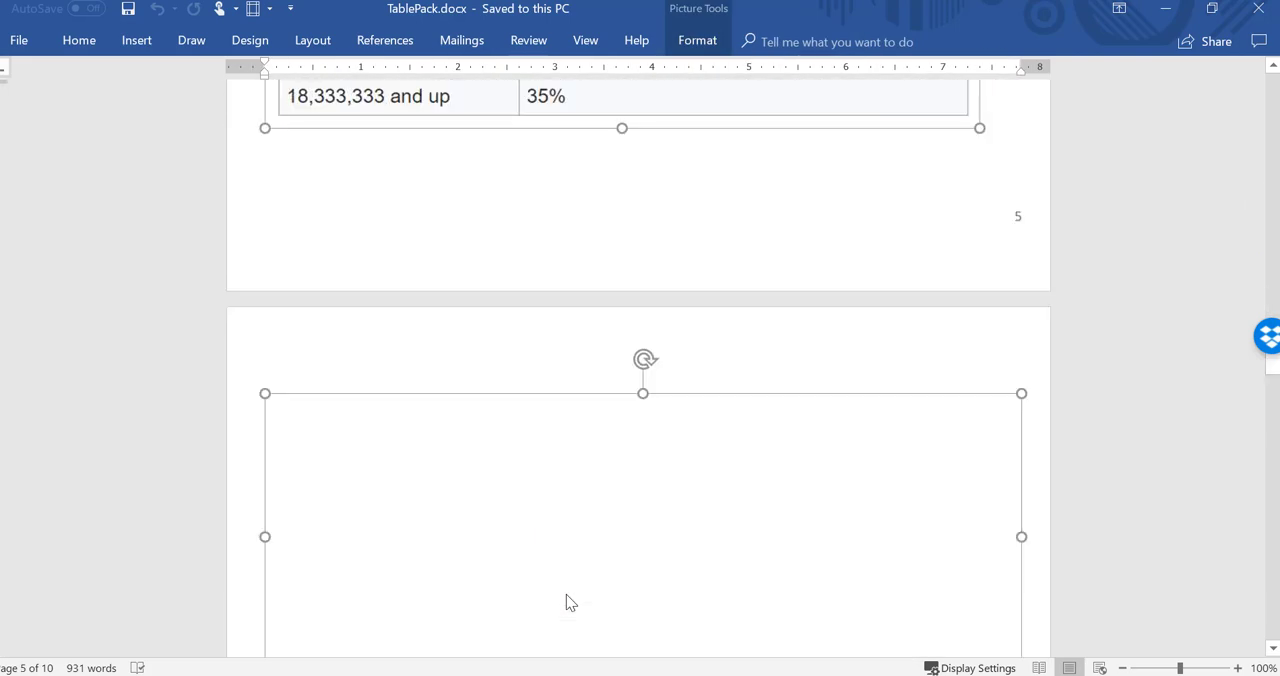
key("Page_Down")
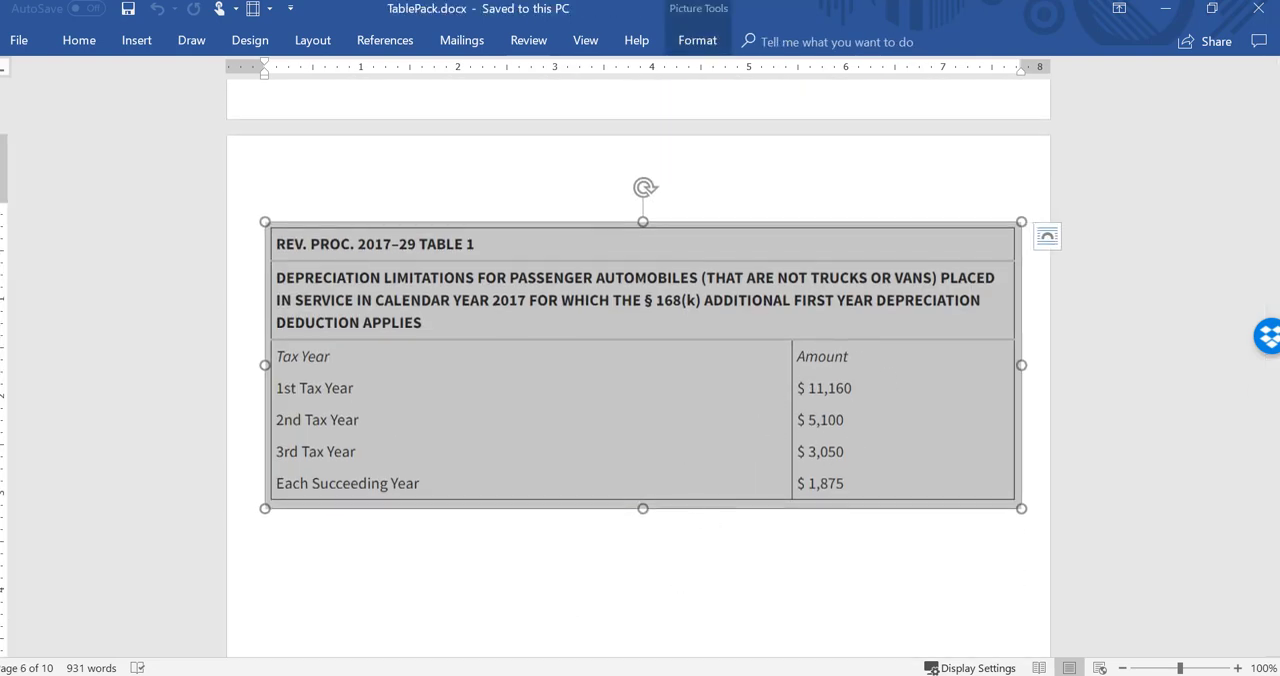
Step: Return to the Excel depreciation schedule and open the office building's 2018 factor in N10 for editing
key("alt+Tab")
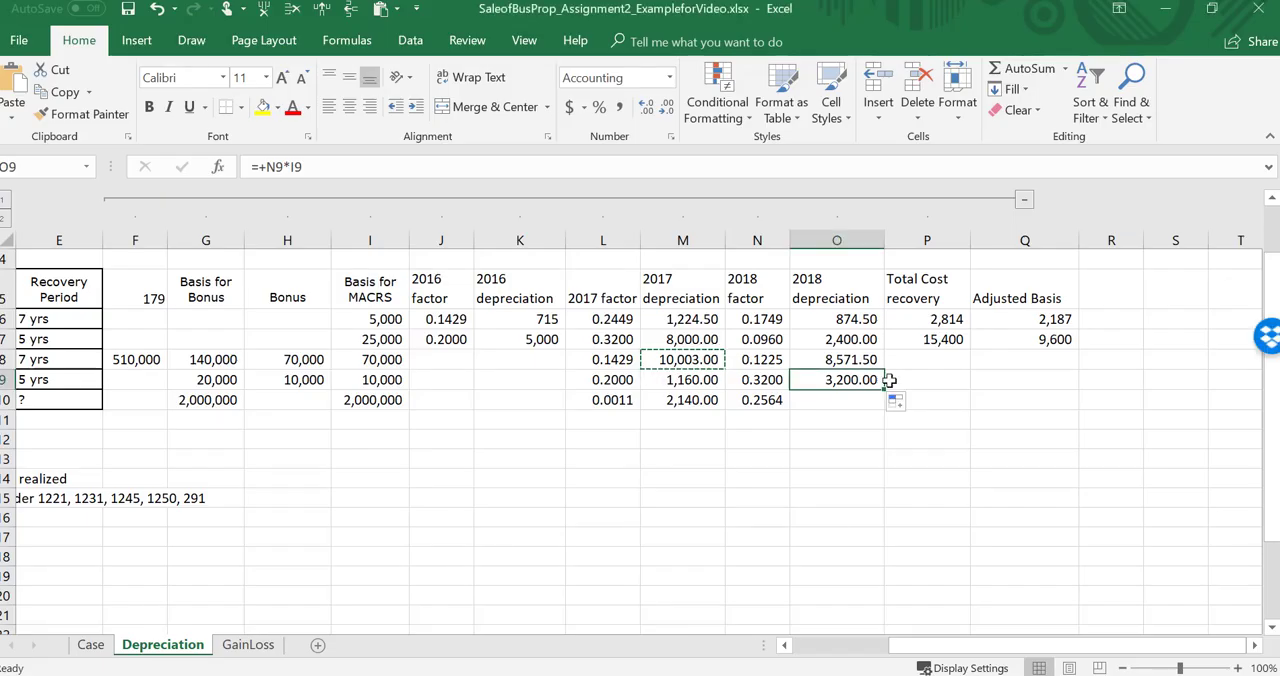
left_click(840, 400)
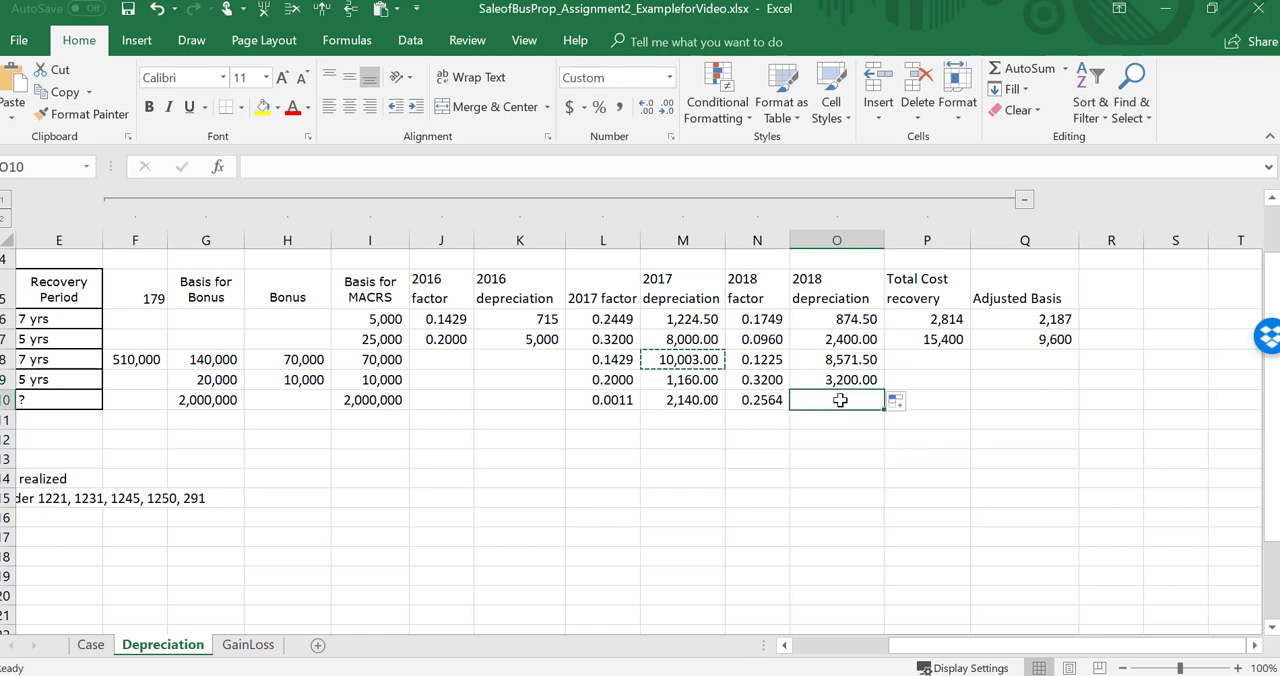
key("Left")
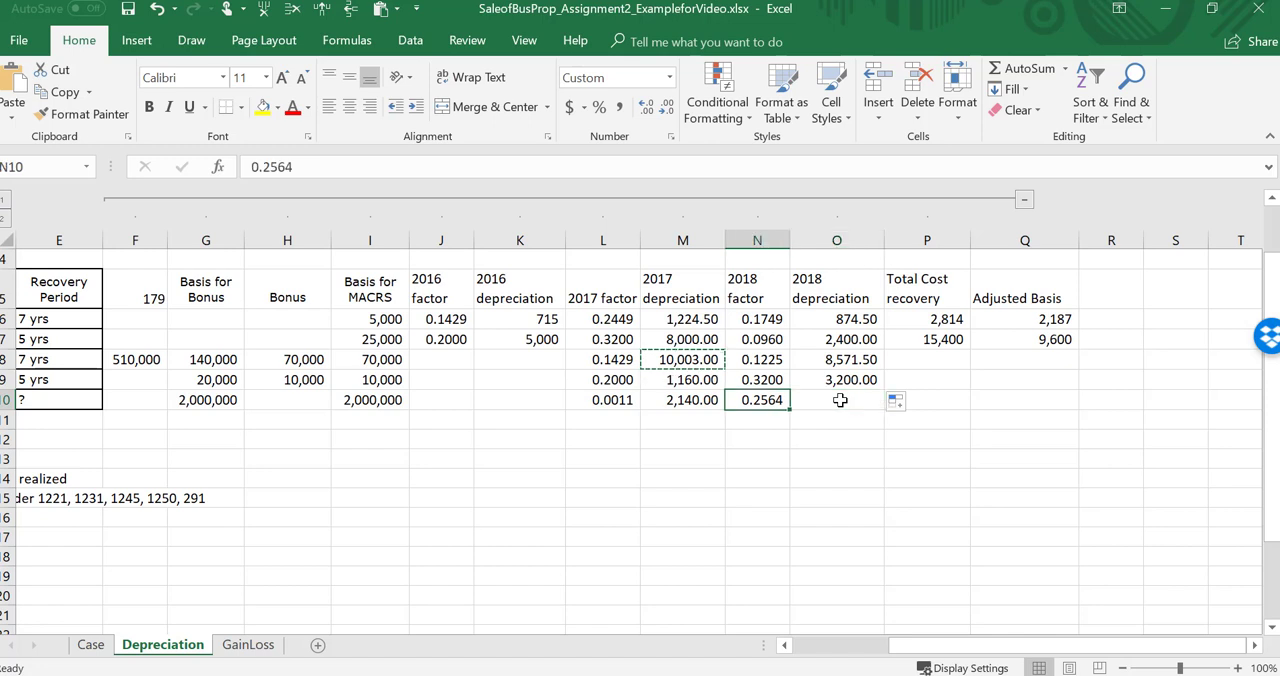
key("F2")
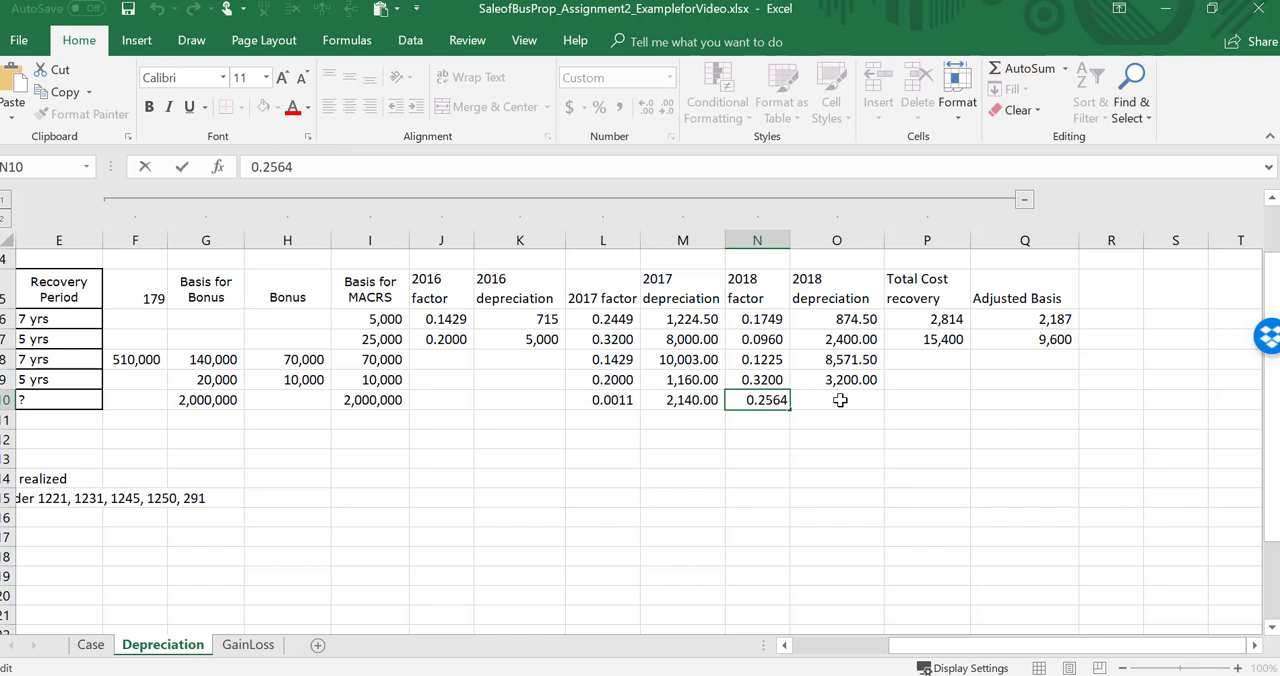
Step: Leave N10 and check the Case sheet for the date the office building was sold, returning to the Depreciation sheet
key("Escape")
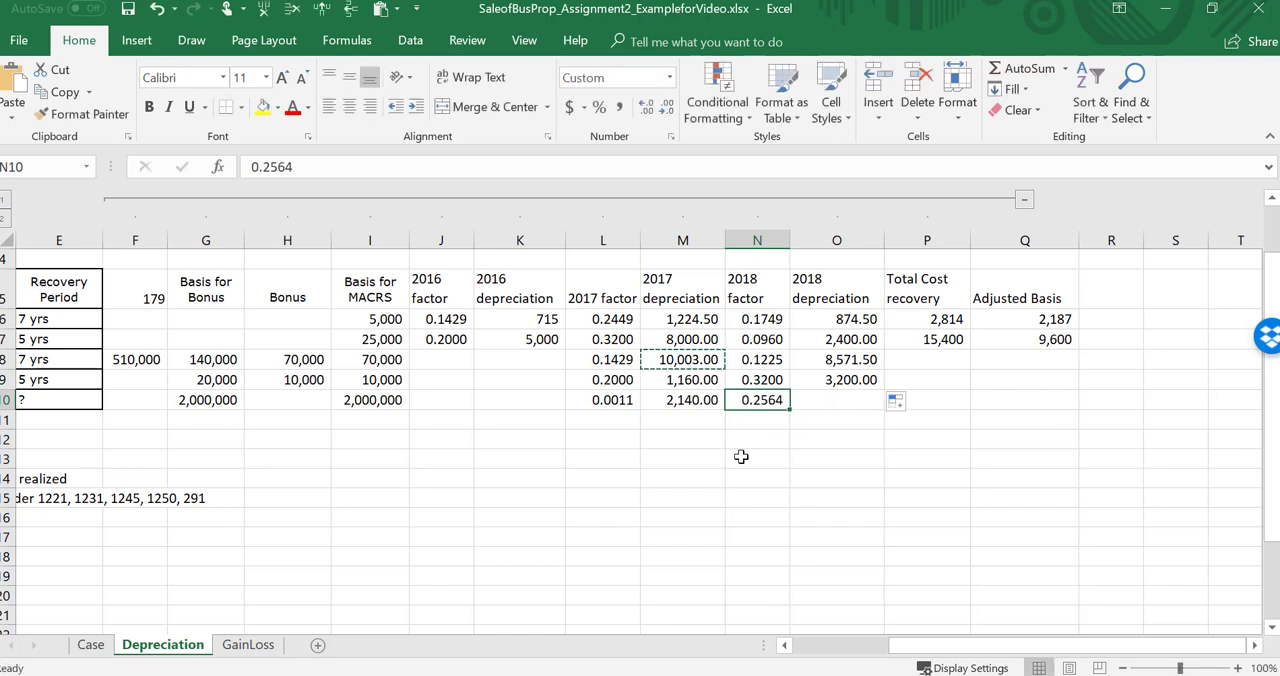
mouse_move(664, 675)
key("Left")
key("Left")
key("Left")
key("Left")
key("Left")
key("Left")
key("Left")
key("Left")
key("Left")
key("Left")
key("Left")
key("Left")
key("Left")
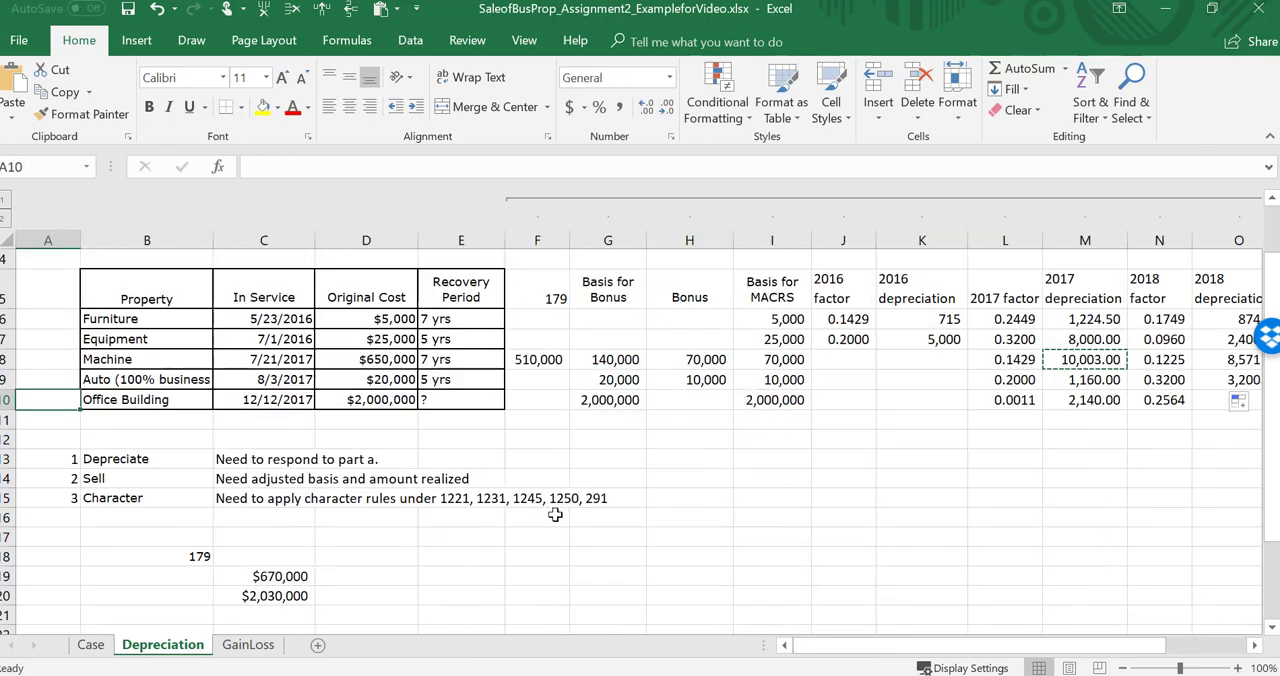
left_click(90, 645)
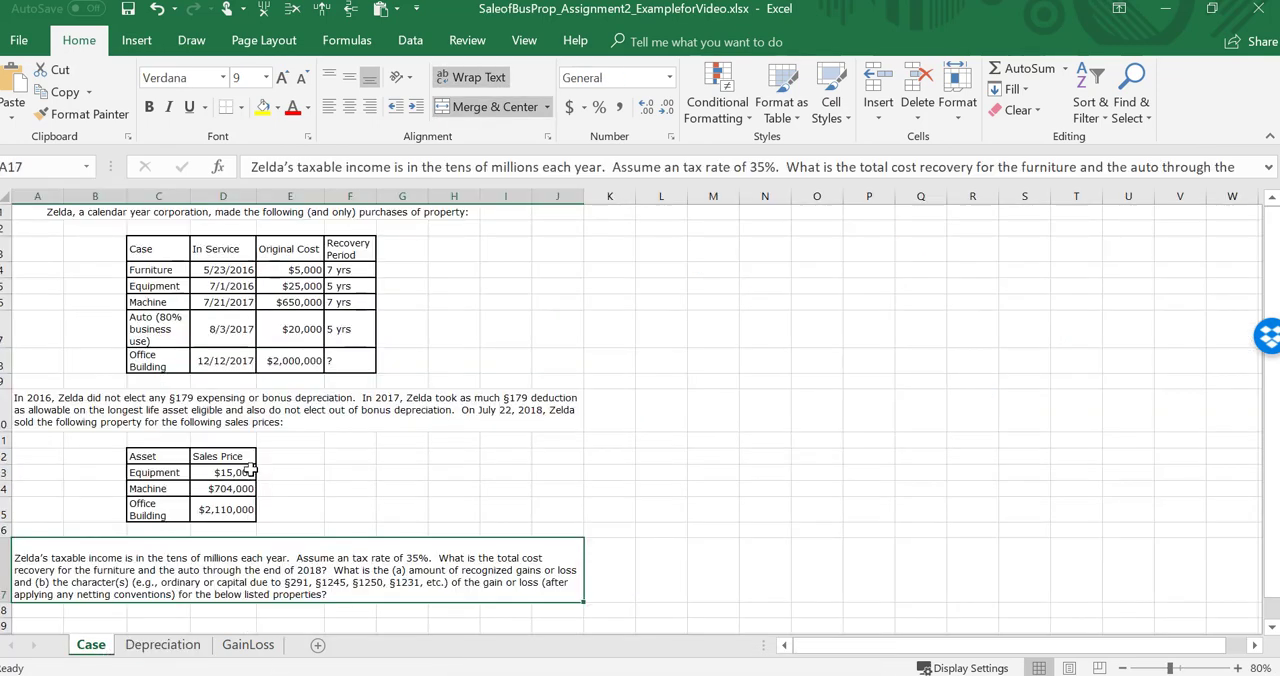
left_click(507, 413)
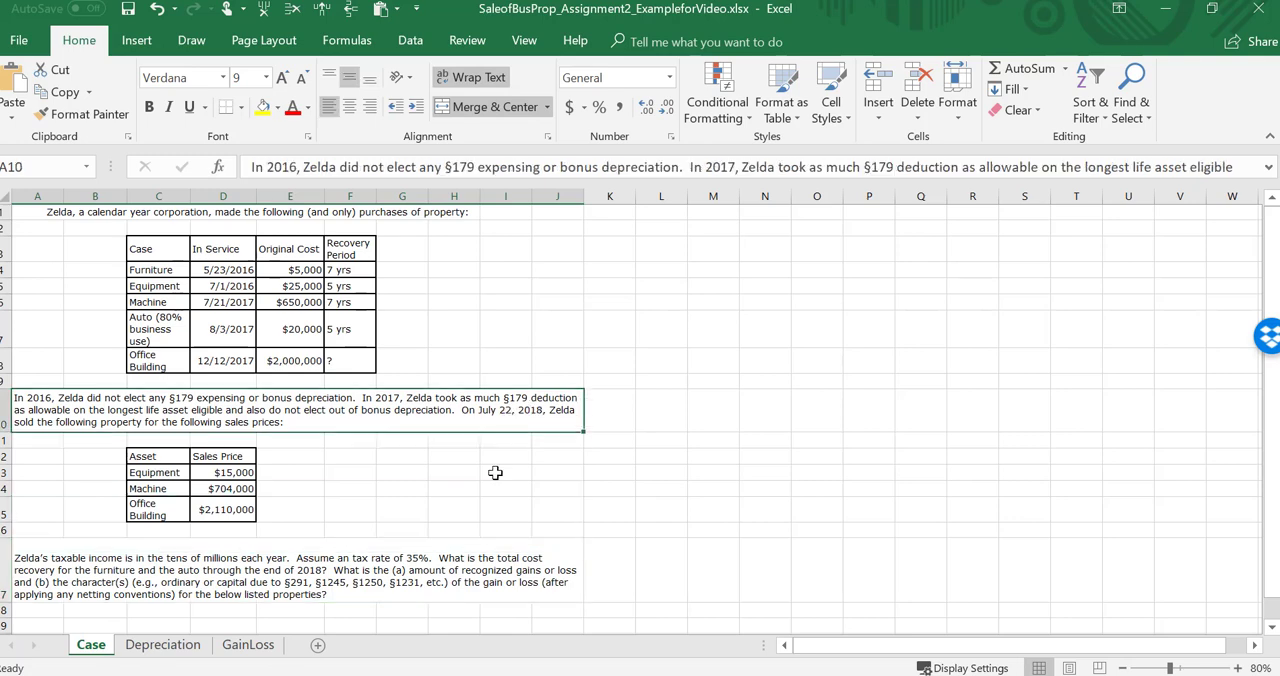
left_click(176, 648)
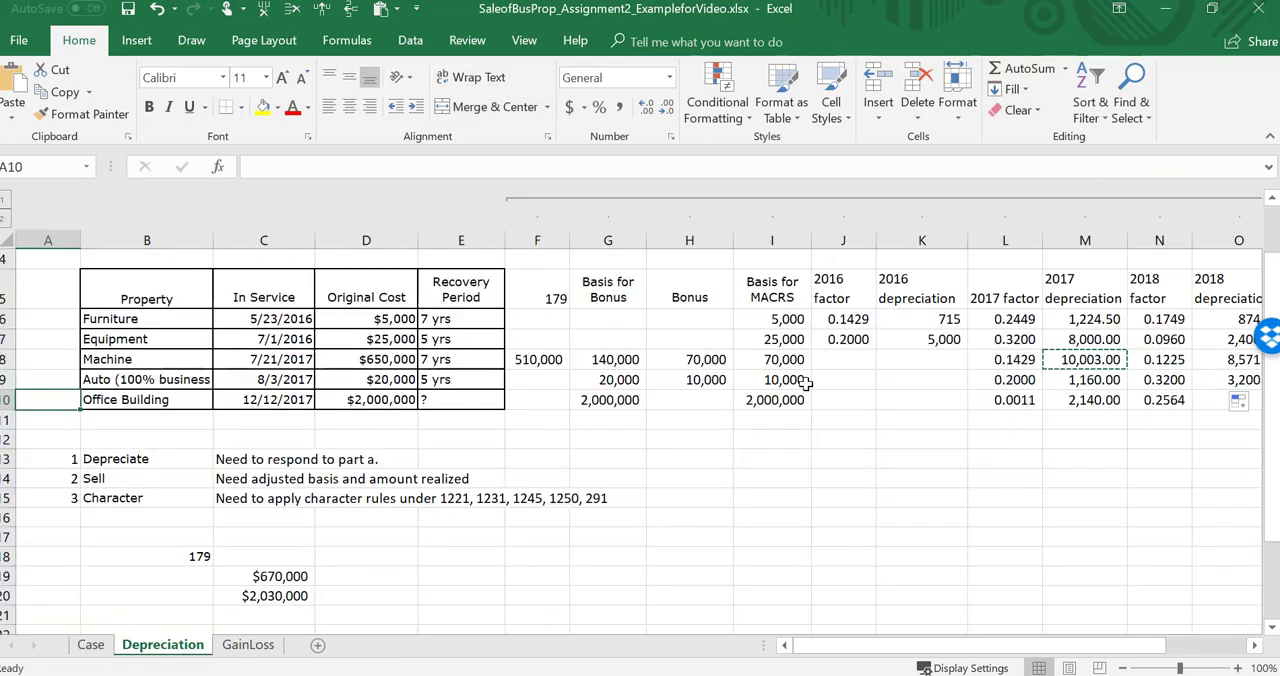
Step: Prorate the office building's 2018 factor in N10 for the months held by entering =0.2564*6.5/12
left_click(1157, 399)
double_click(1157, 399)
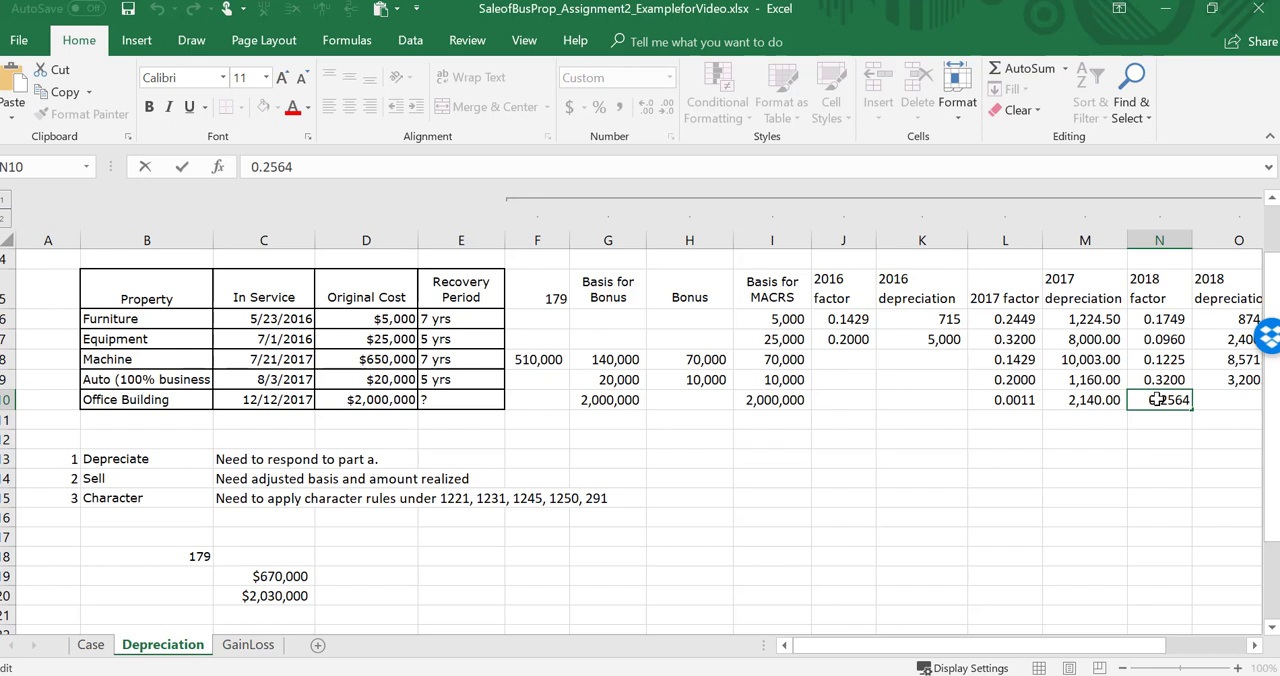
type("*6.5")
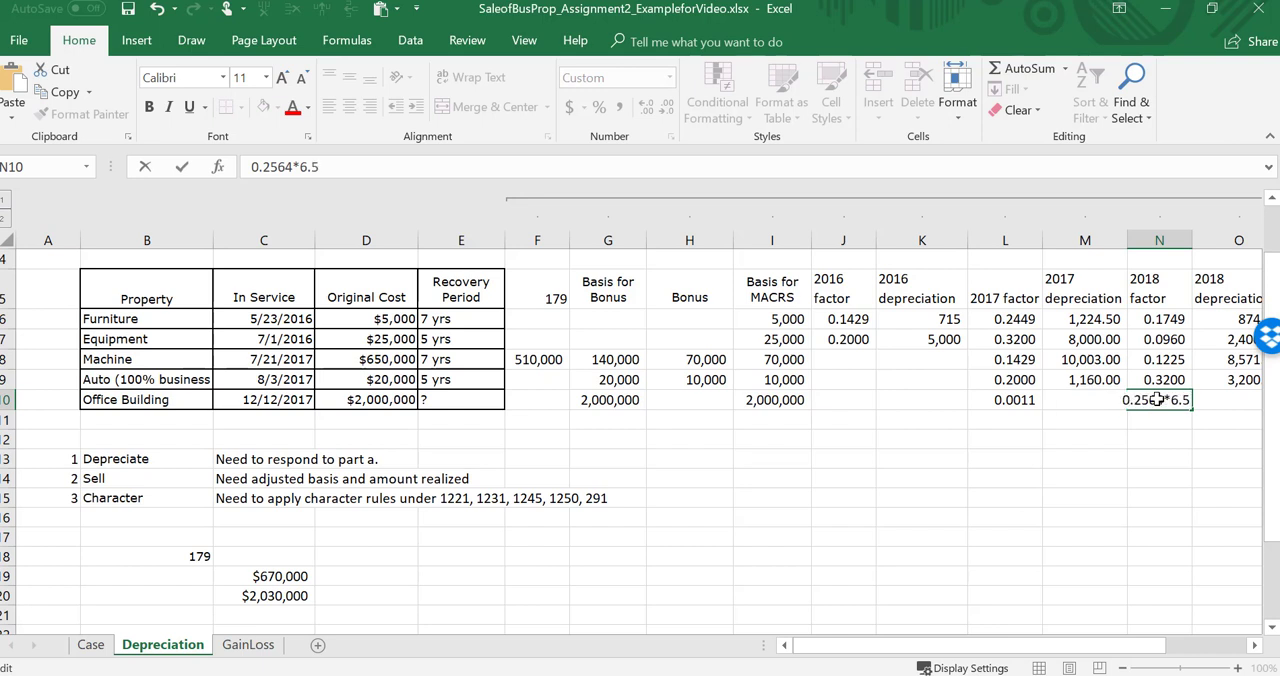
type("/12")
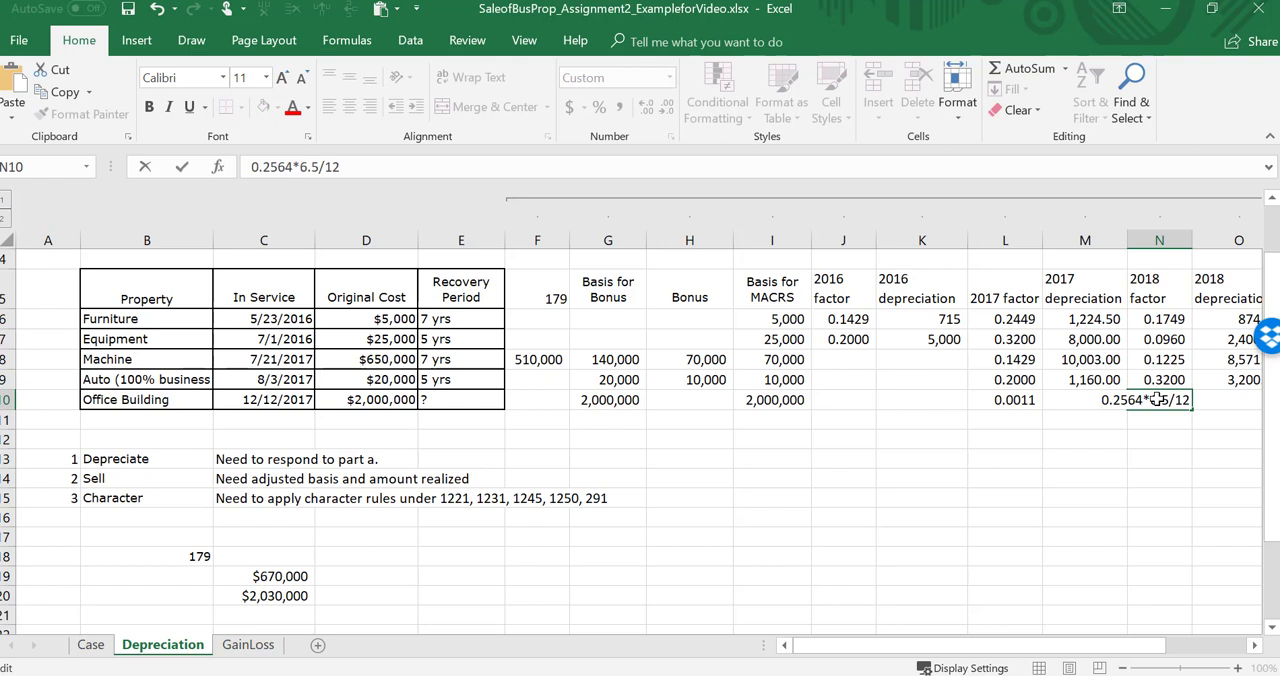
key("Return")
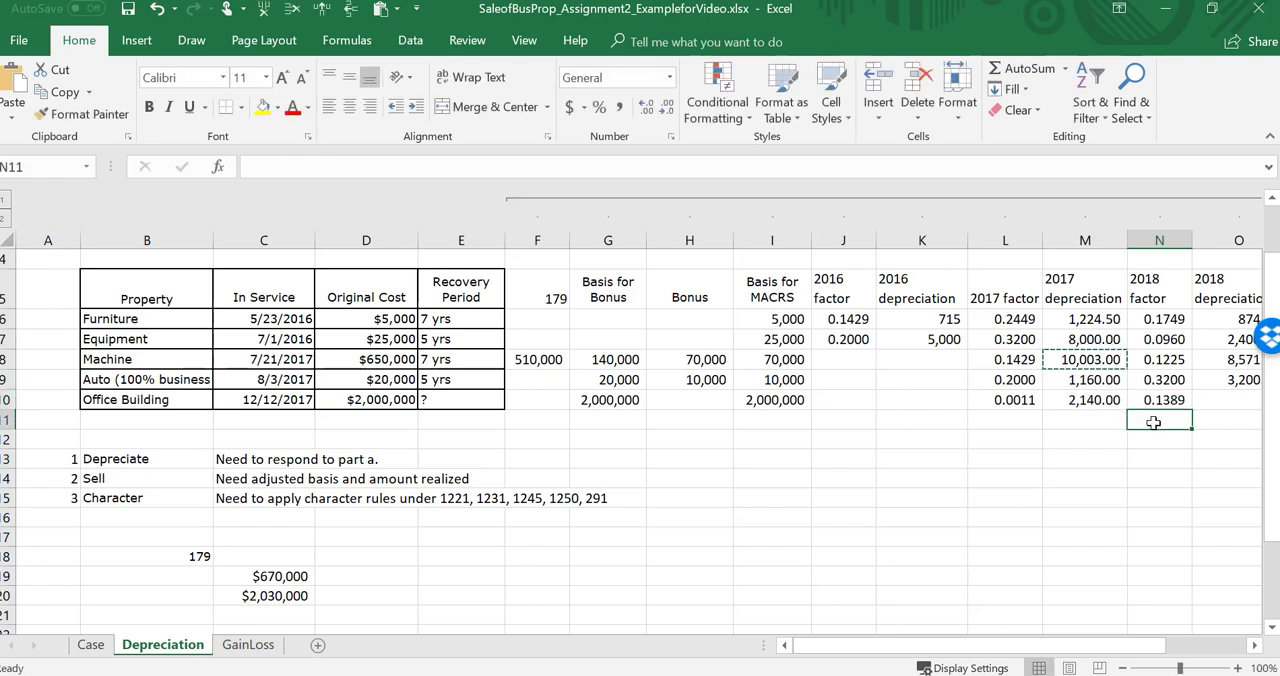
left_click(1153, 402)
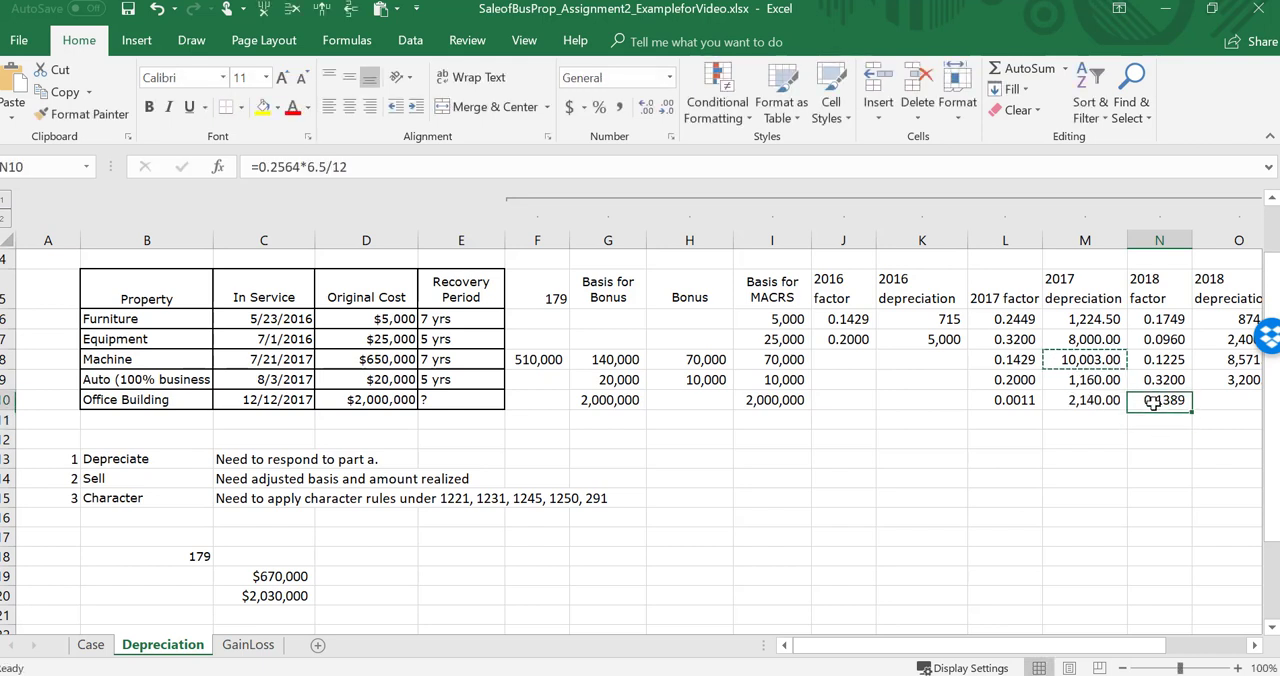
left_click(1147, 440)
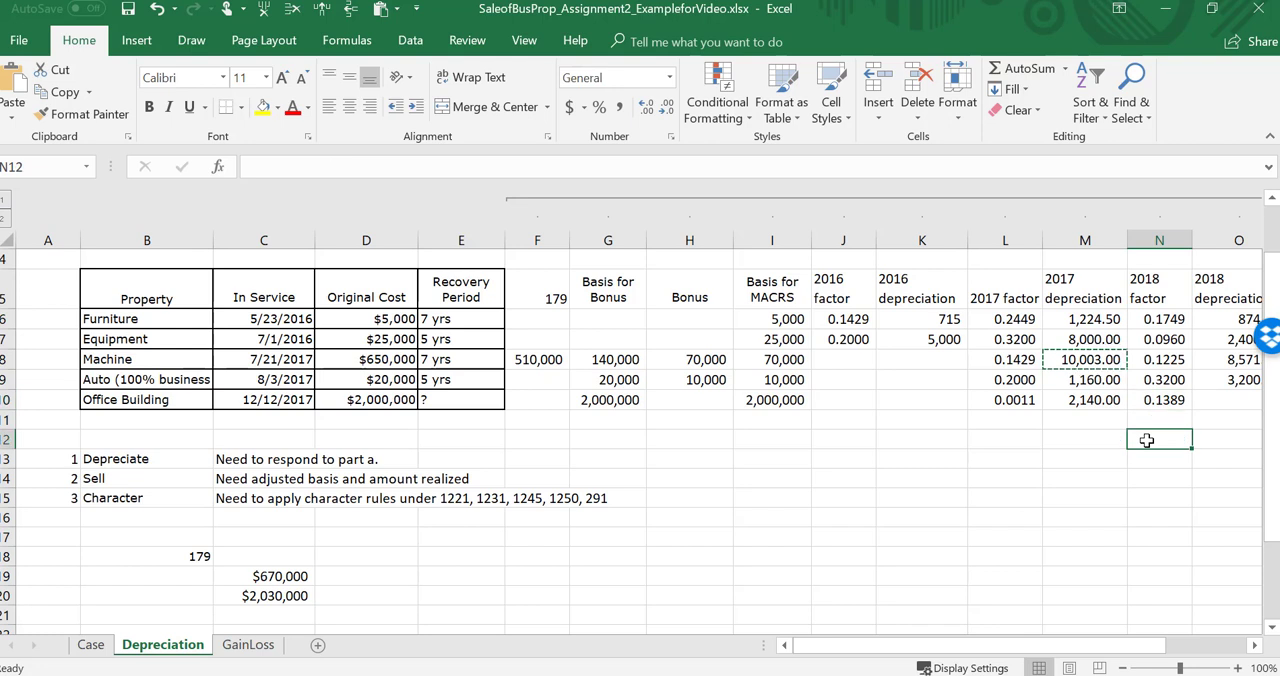
Step: Start a scratch row of month initials in I14:M14, entering J, F, MA, M and J
key("Up")
key("Up")
key("Down")
key("Down")
key("Down")
key("Down")
key("Left")
key("Left")
key("Left")
key("Left")
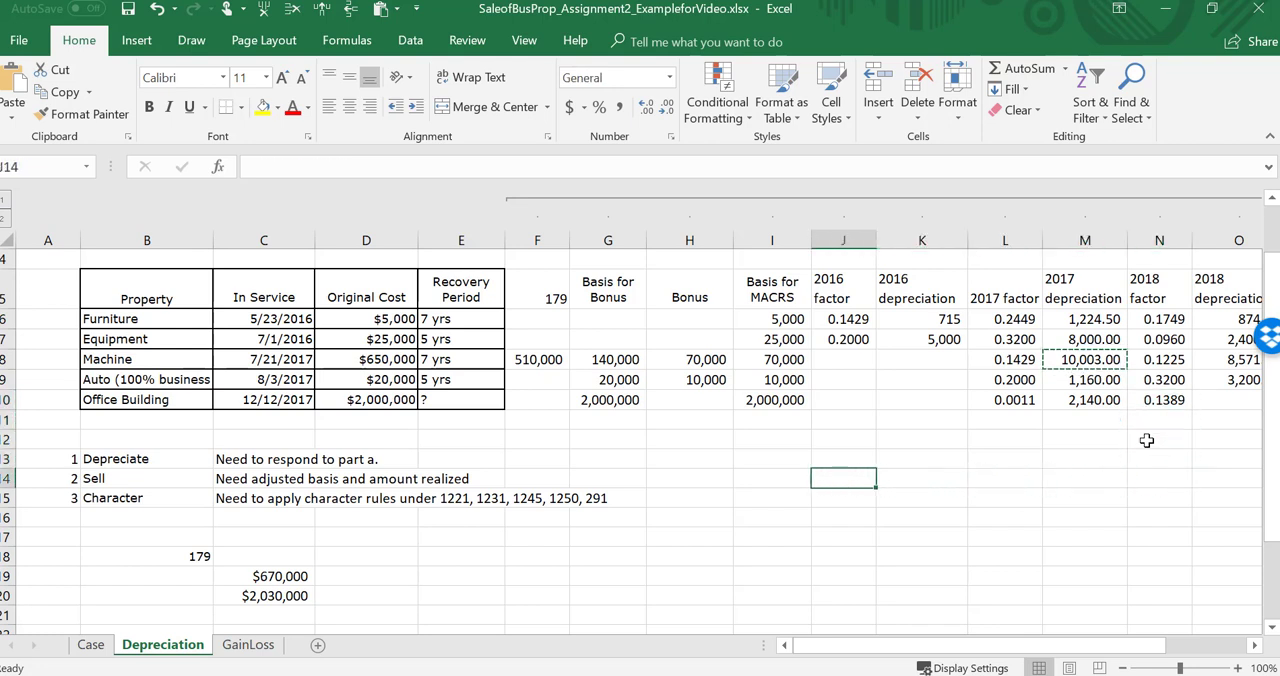
key("Left")
type("J")
key("Right")
type("F")
key("Right")
type("M")
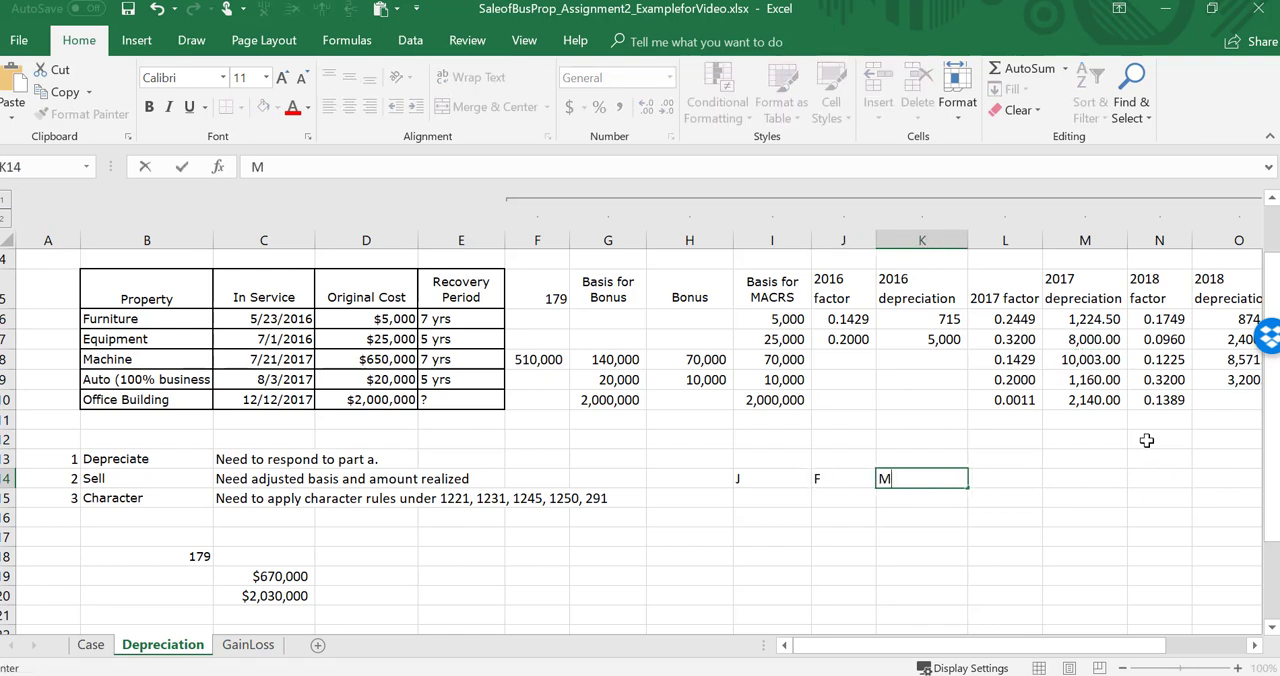
type("A")
key("Right")
type("M")
key("Right")
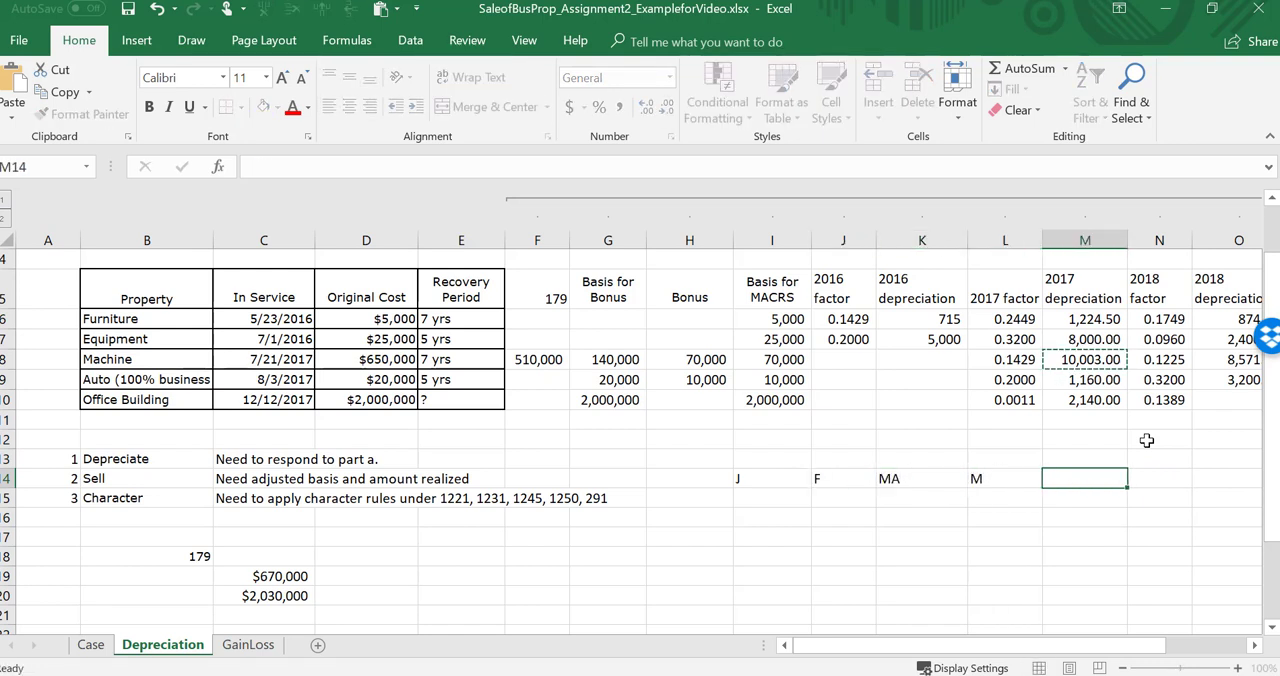
type("J")
Step: Correct and extend the scratch month initials in I14:O14 to J, F, M, A, M, J, J for January through July
key("Left")
key("Left")
key("Right")
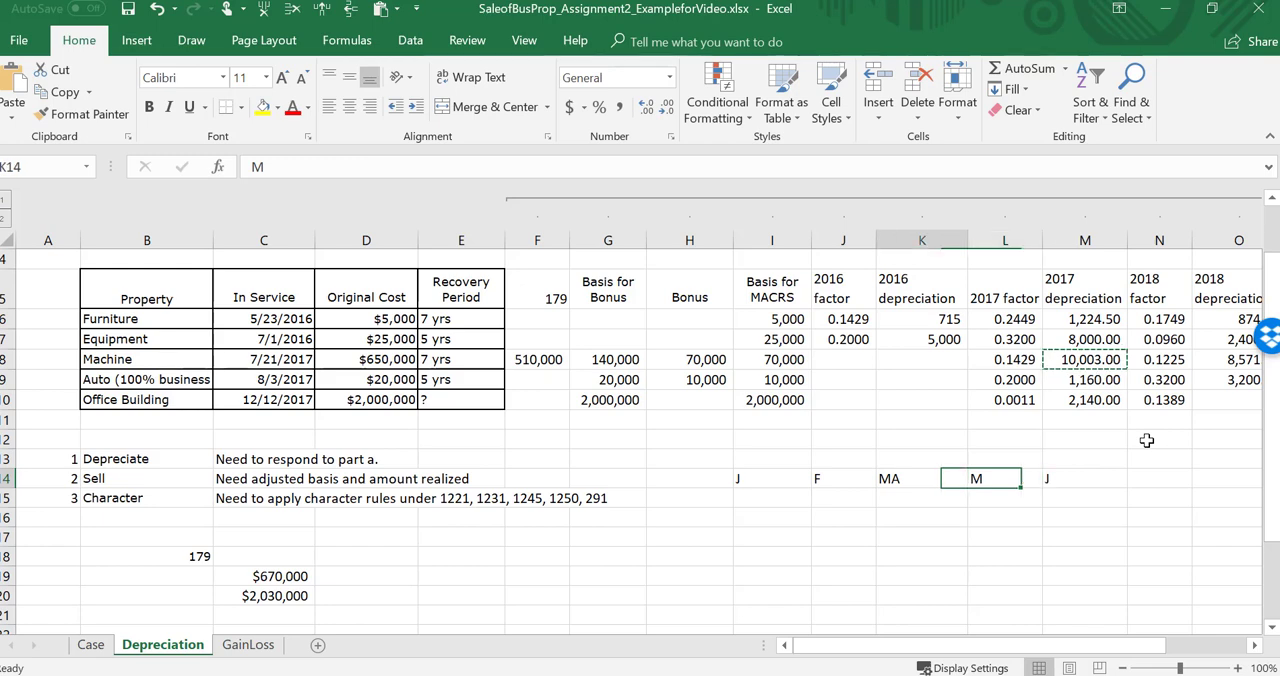
key("Left")
type("M")
key("Right")
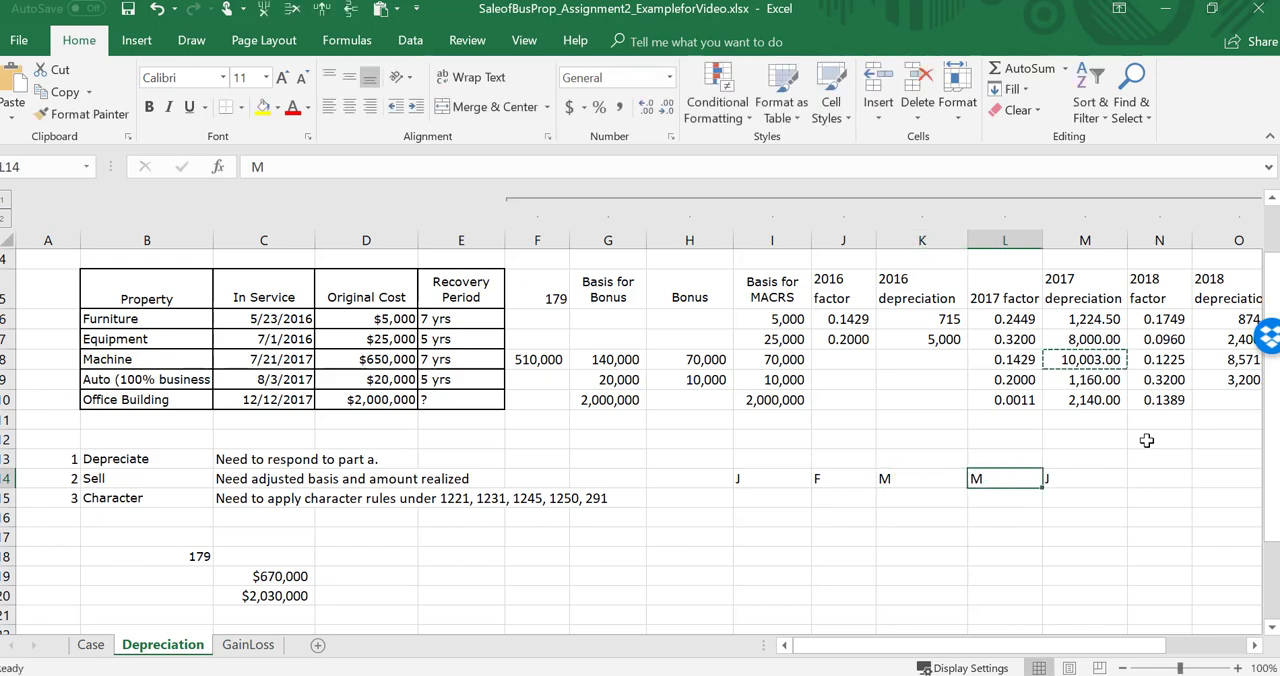
type("A")
key("Right")
type("M")
key("Right")
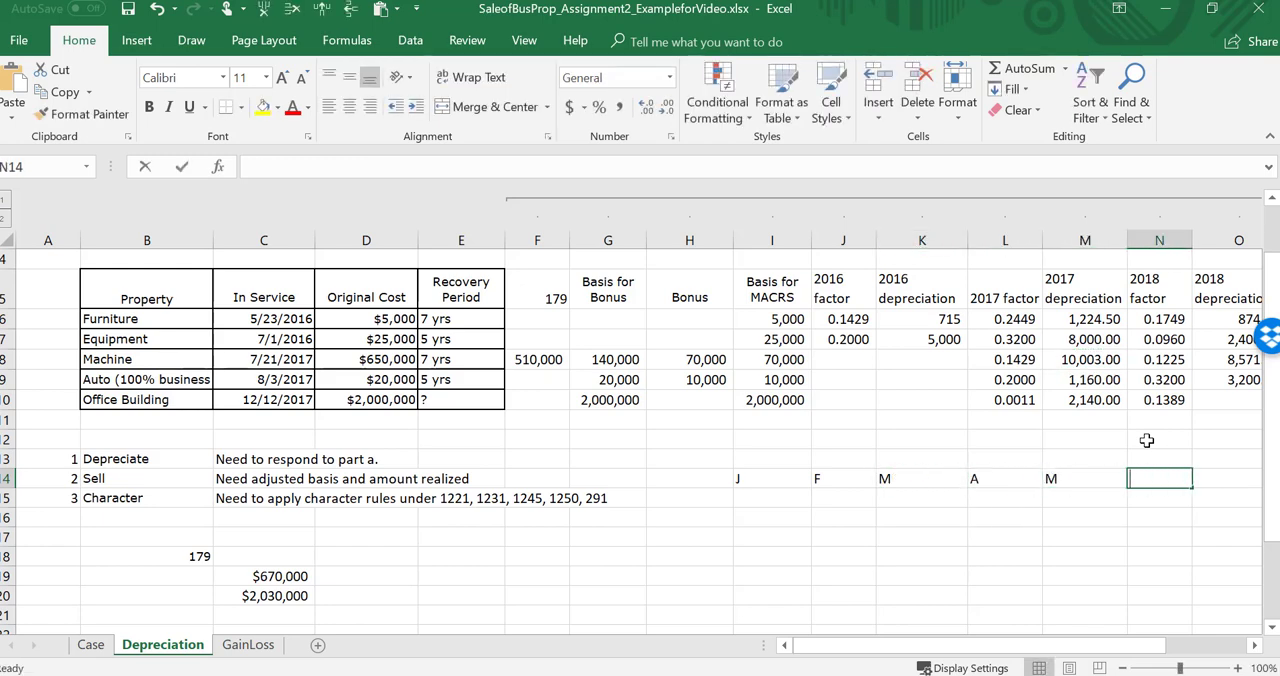
type("J")
key("Right")
type("J")
key("Right")
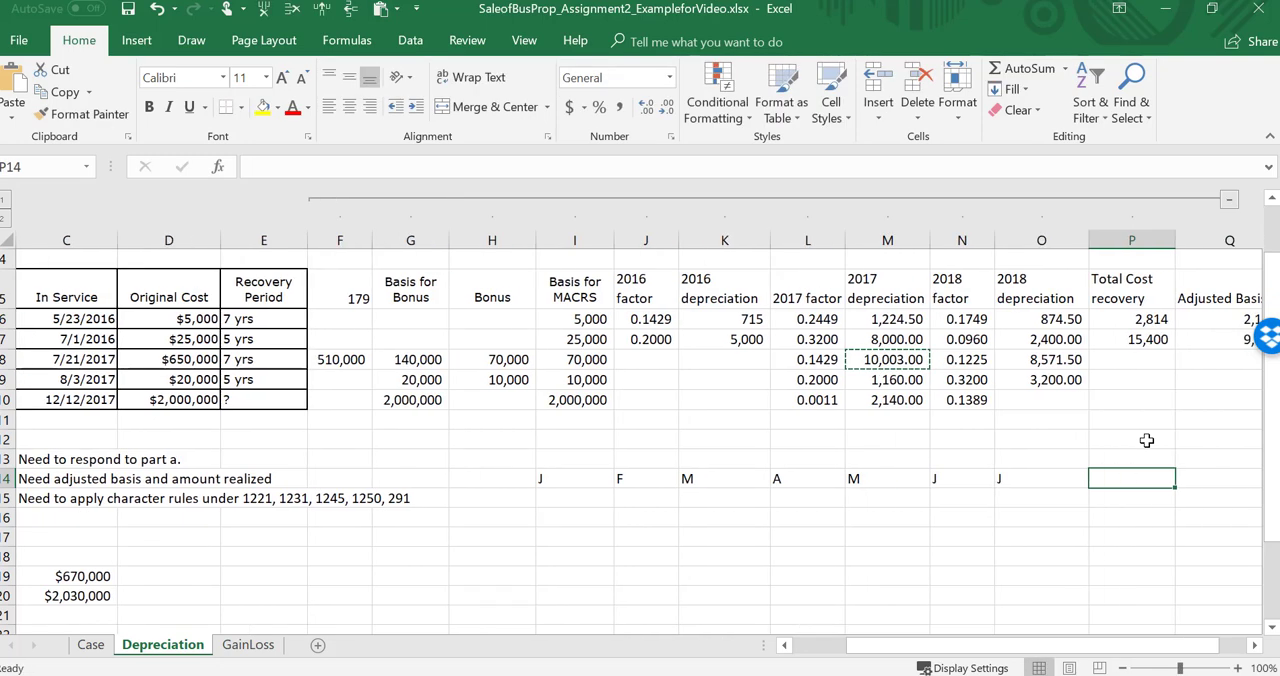
Step: Enter the months of depreciation below the initials in row 15: 1 for each month January through June and .5 for July
key("Left")
key("Left")
key("Left")
key("Left")
key("Left")
key("Left")
key("Left")
key("Down")
type("1")
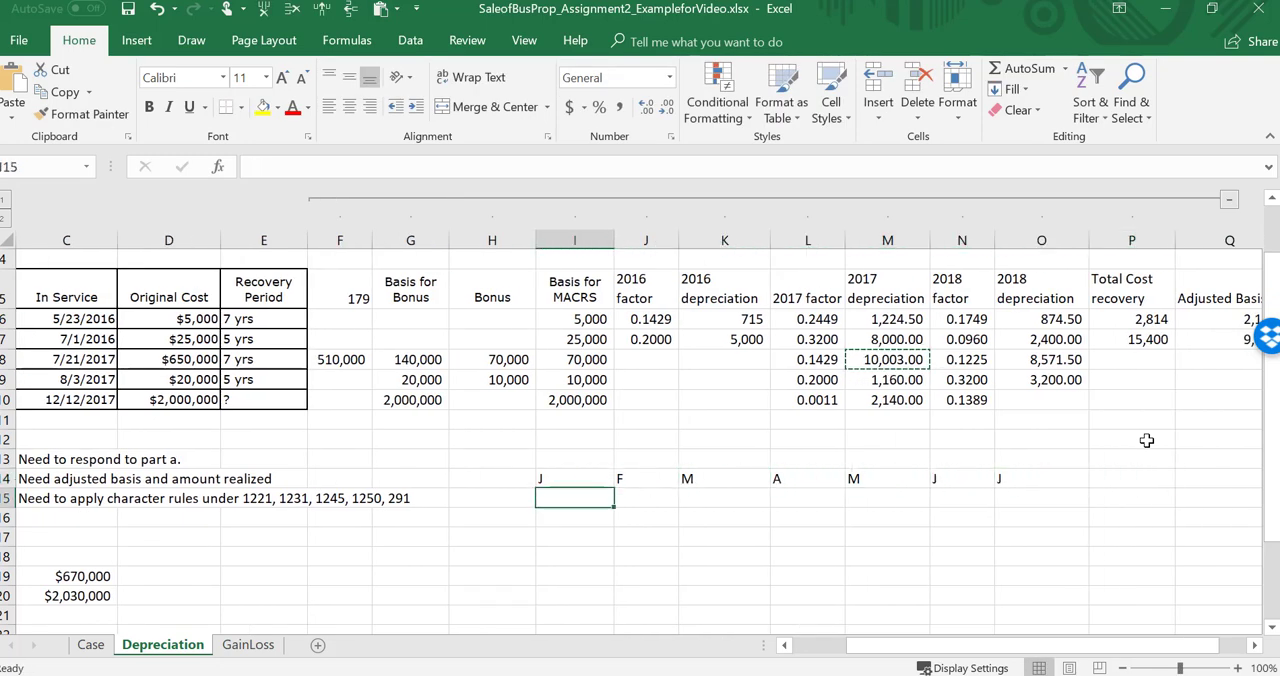
key("Right")
type("1")
key("Right")
type("1")
key("Right")
type("1")
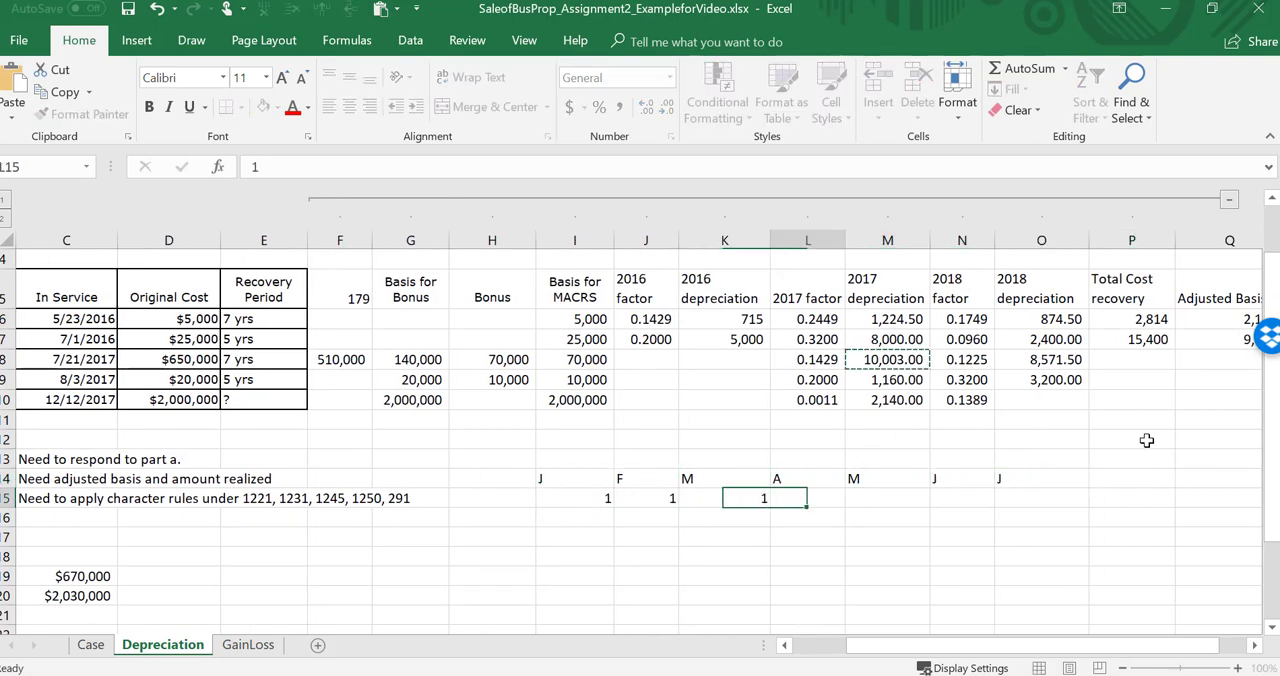
key("Right")
type("1")
key("Right")
type("1")
key("Right")
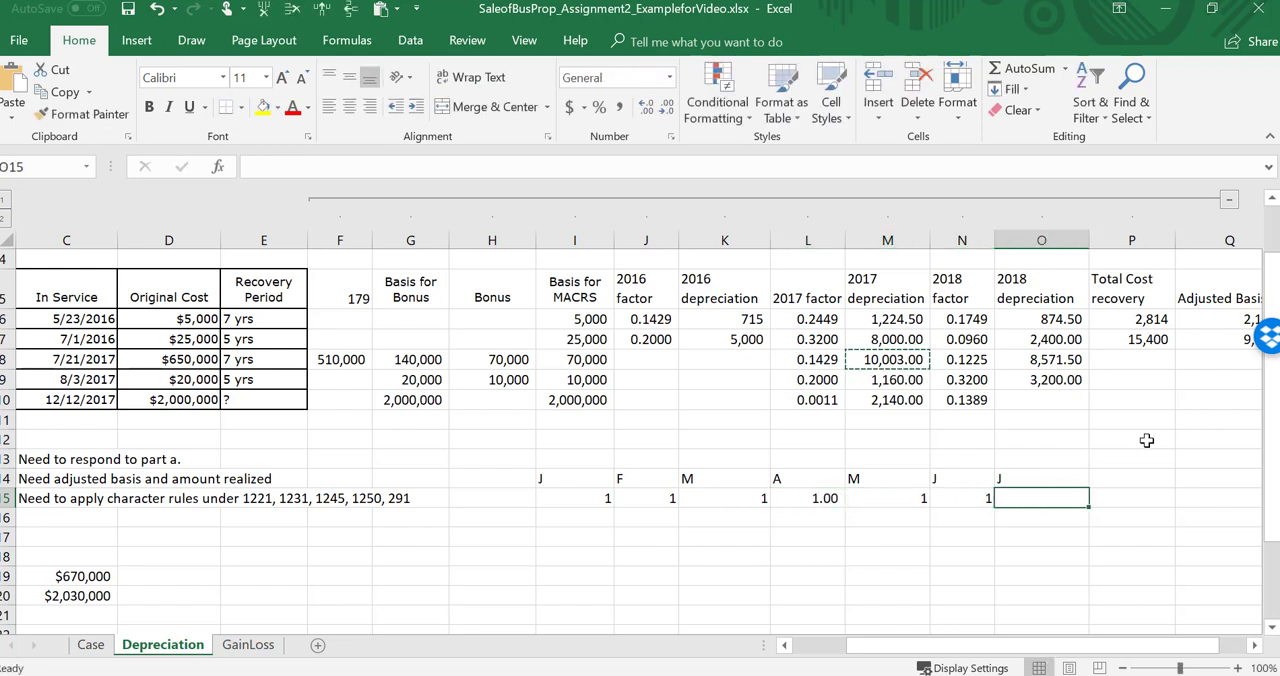
type(".5")
key("Right")
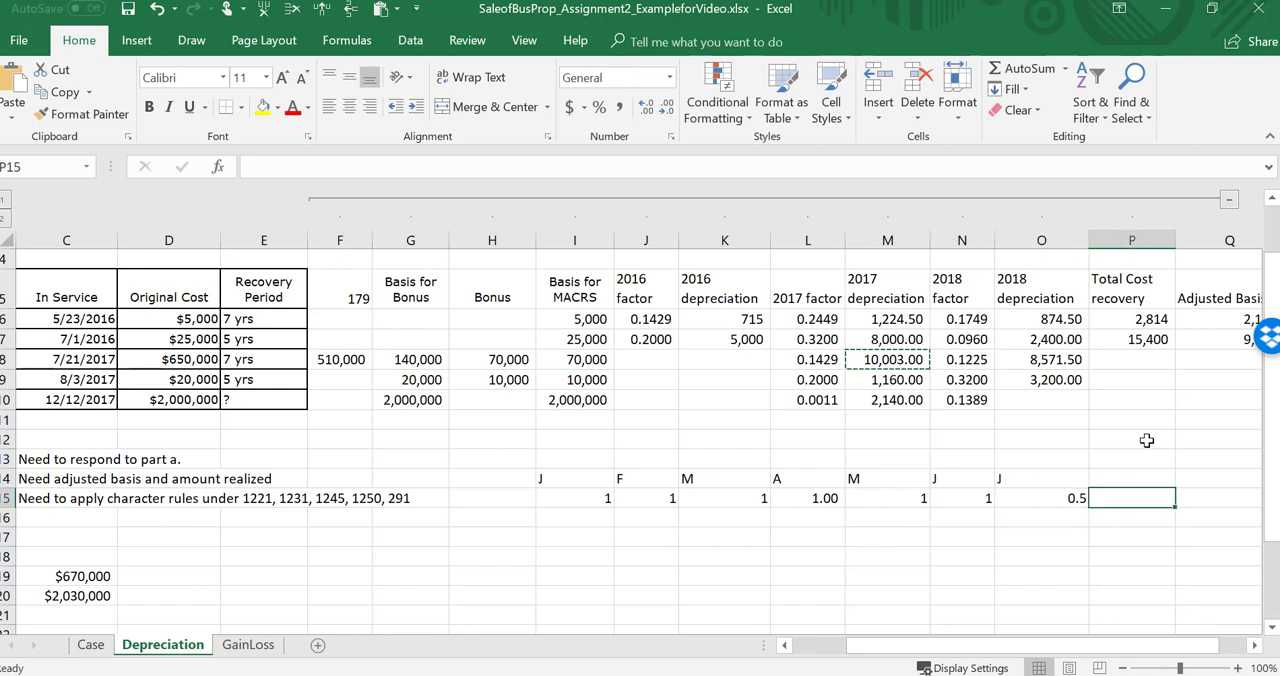
Step: Total the scratch month counts in P15 with a SUM of I15:O15
type("=sum(")
key("Left")
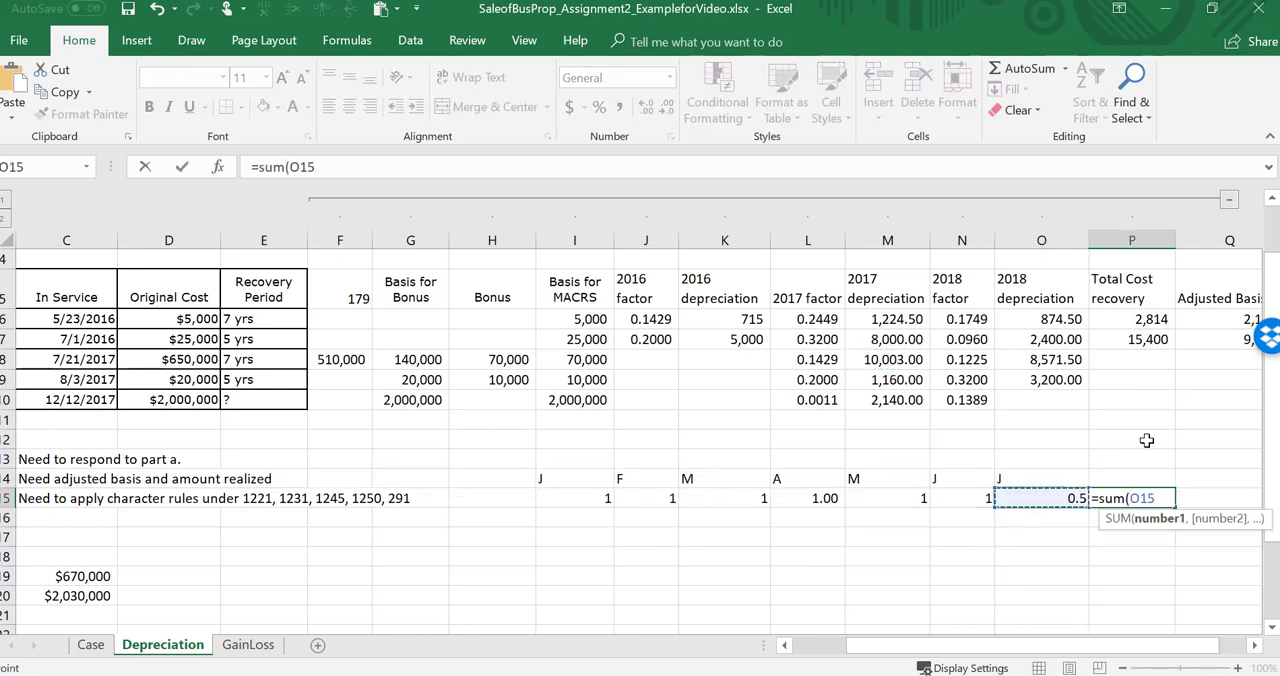
key("F8")
key("Left")
key("Left")
key("Left")
key("Left")
key("Left")
key("Left")
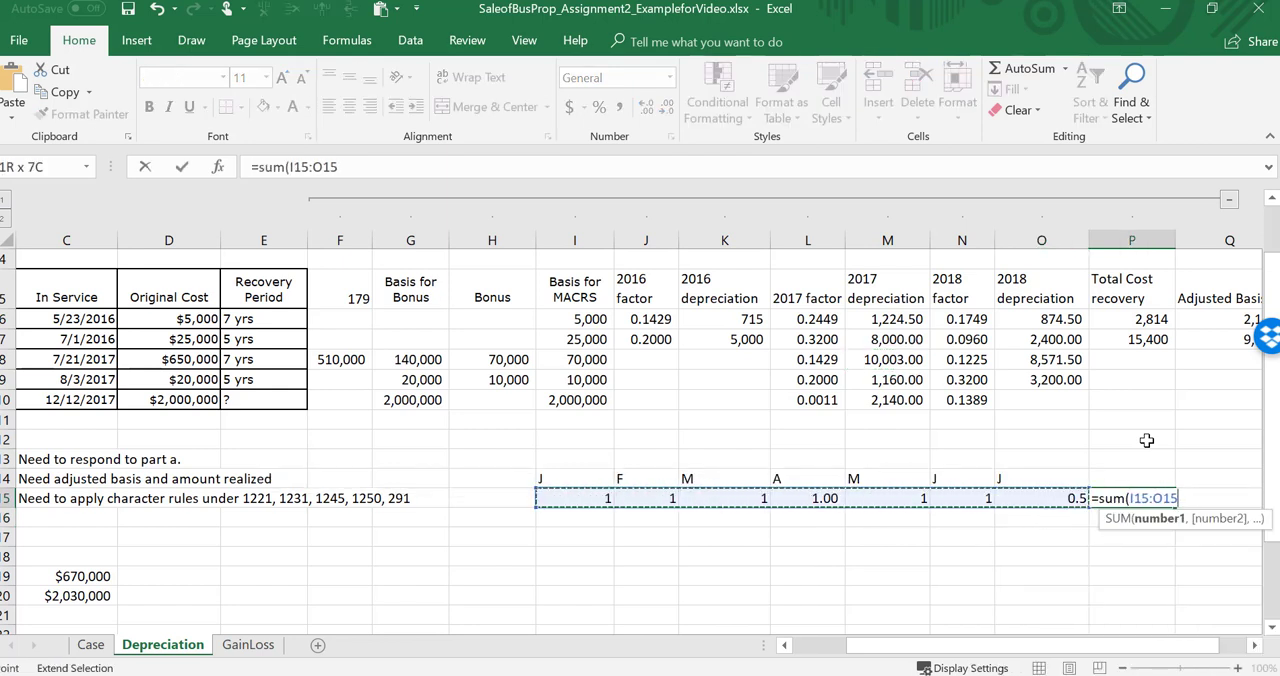
type(")")
key("Return")
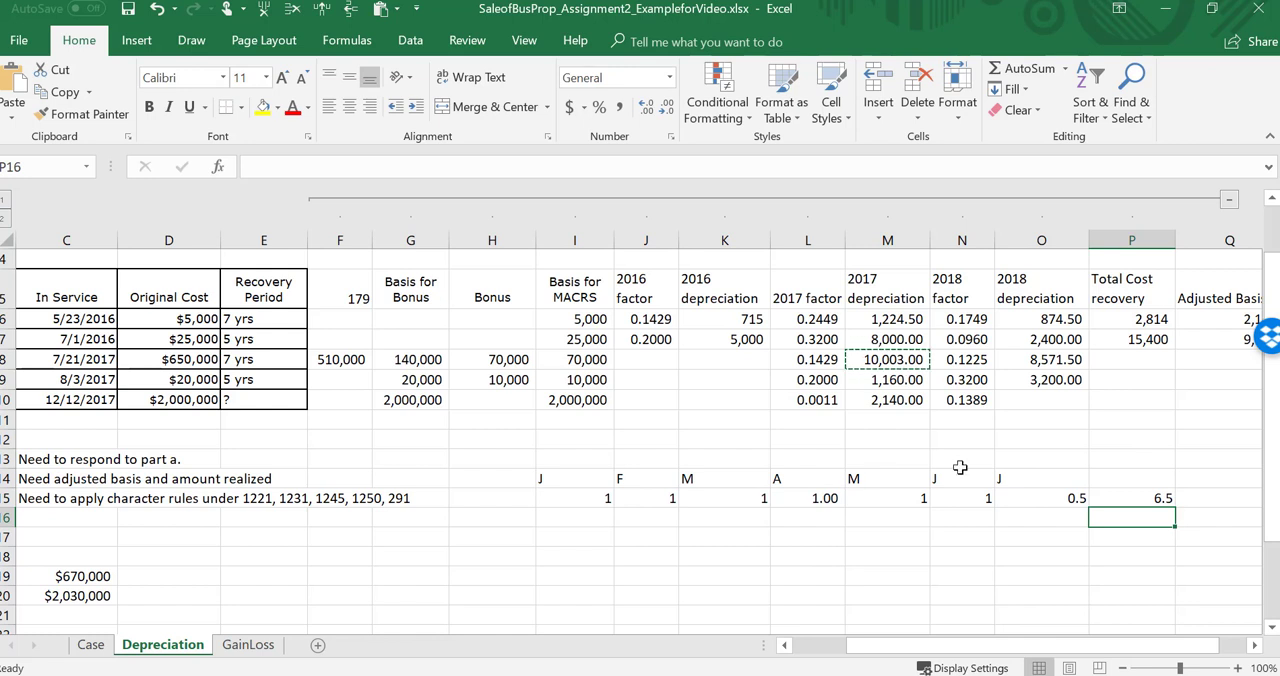
Step: Clear the scratch month count, including its total, from I14:P15
left_click_drag(554, 479, 1160, 500)
key("Delete")
key("Up")
key("Up")
key("Up")
key("Up")
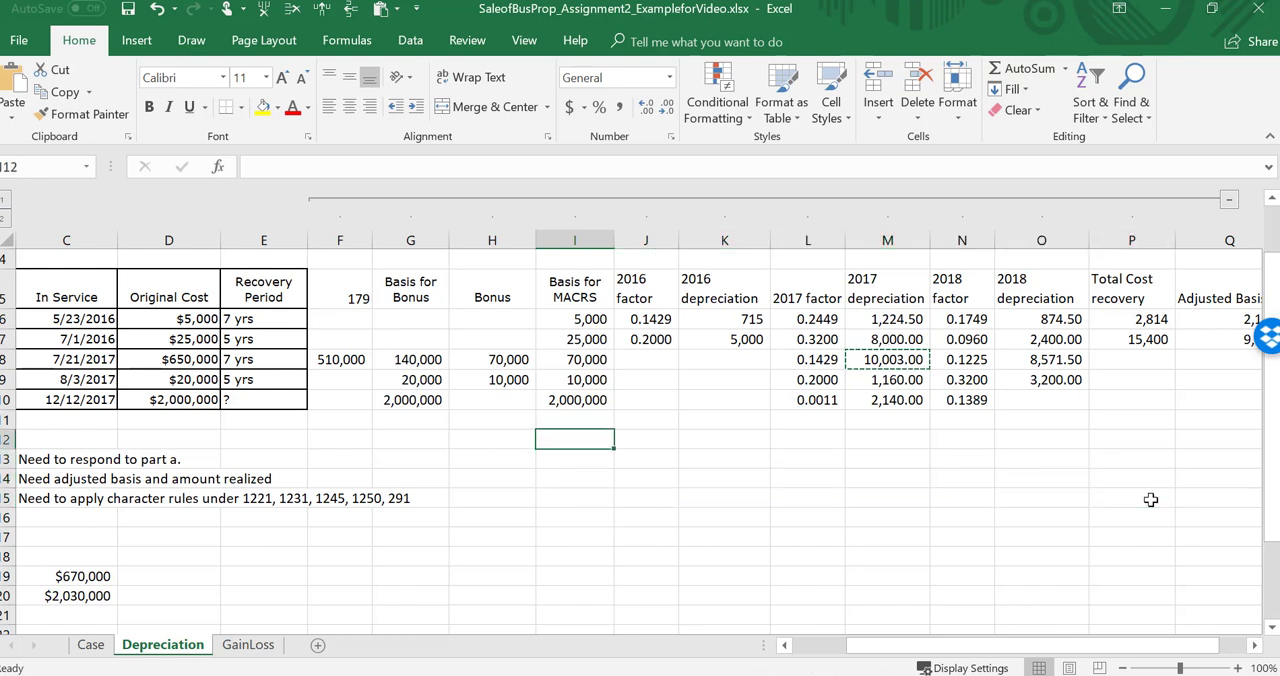
Step: Fill the 2018 depreciation formula from O9 down to O10 for the office building
key("Right")
key("Right")
left_click(1062, 385)
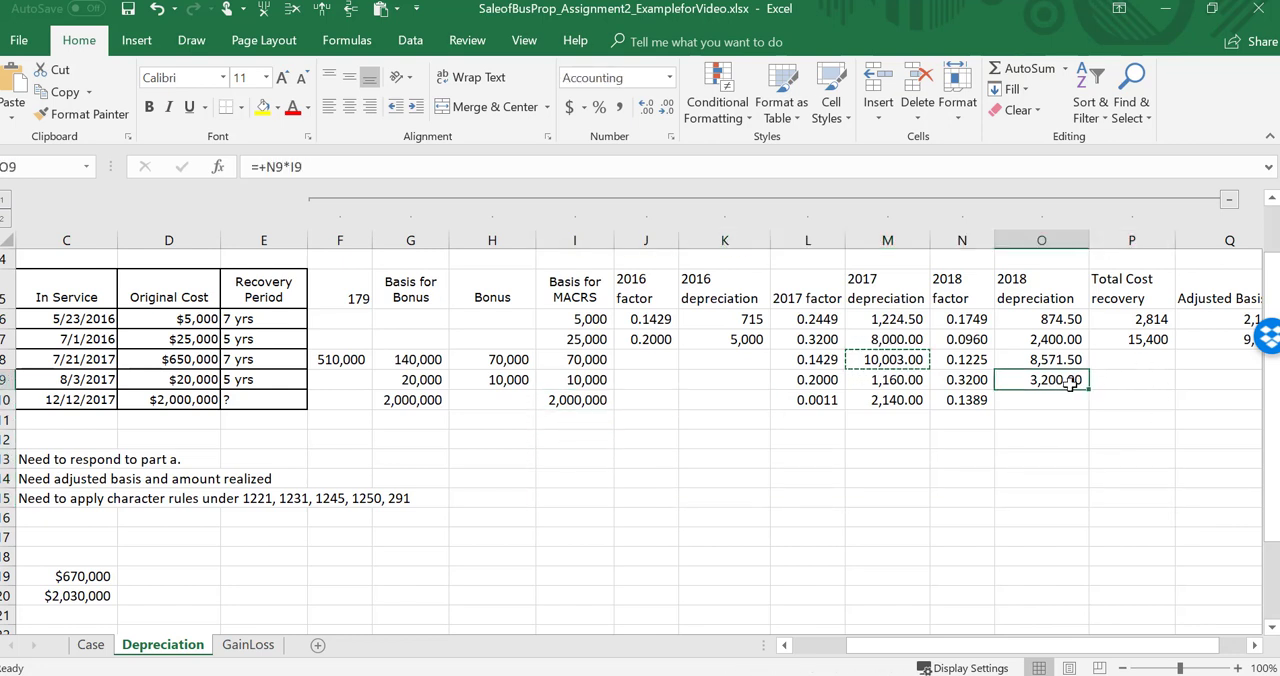
left_click_drag(1090, 391, 1092, 412)
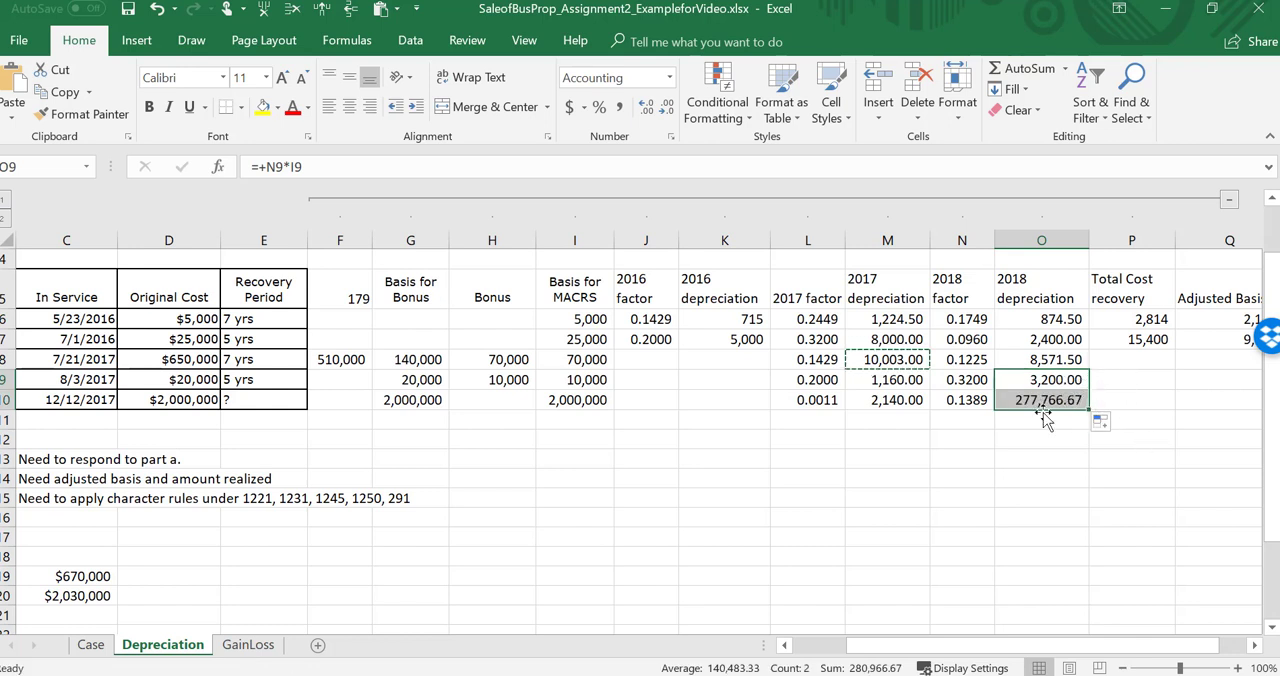
Step: Review the office building's 2018 formulas and correct the factor in N10 to =0.02564*6.5/12
left_click(968, 402)
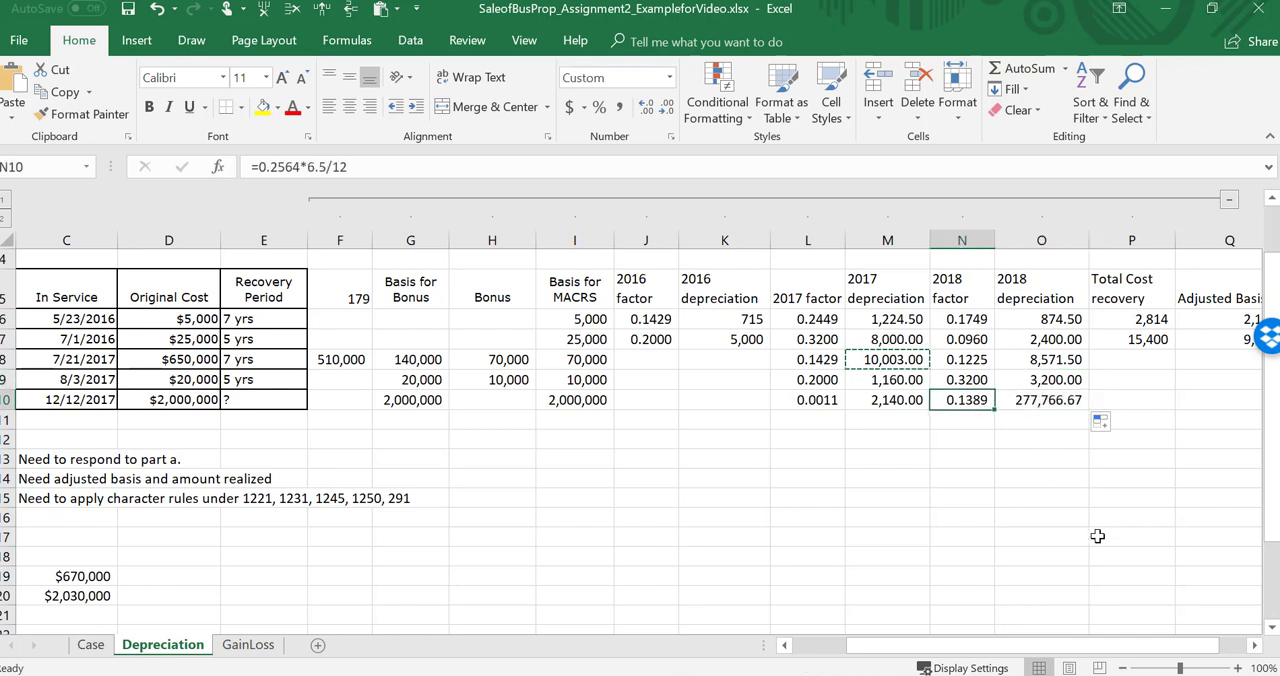
left_click(1050, 404)
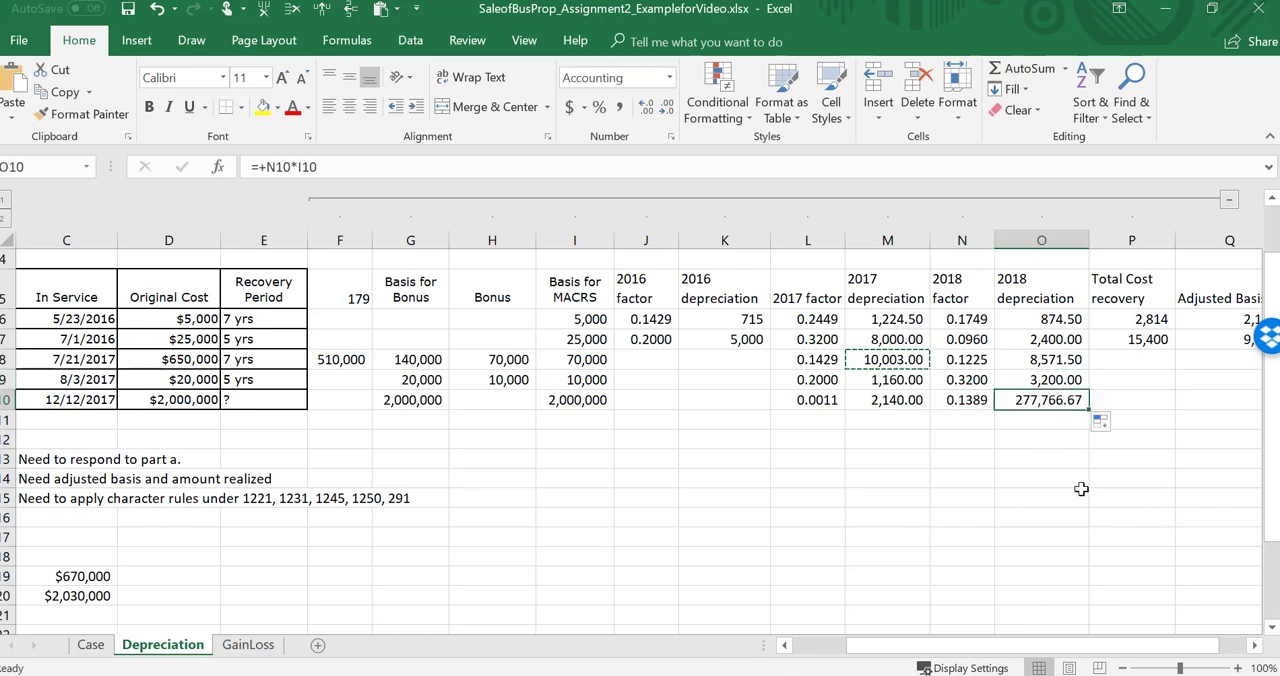
key("Left")
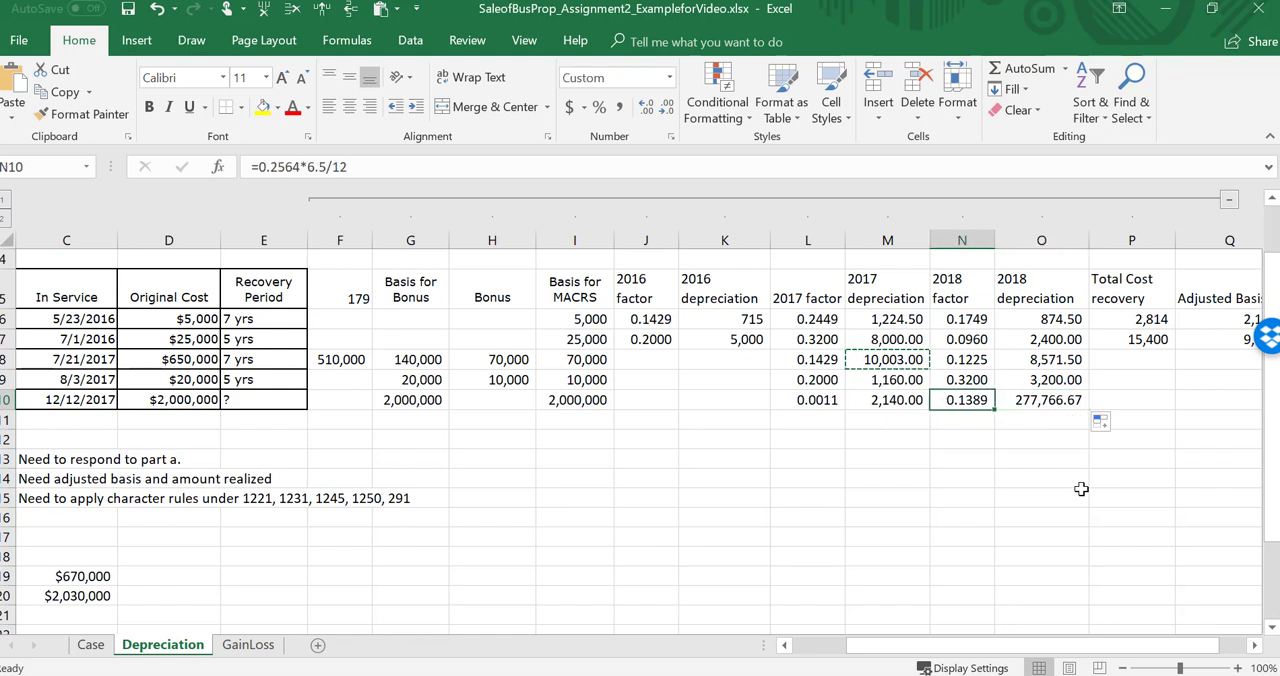
key("F2")
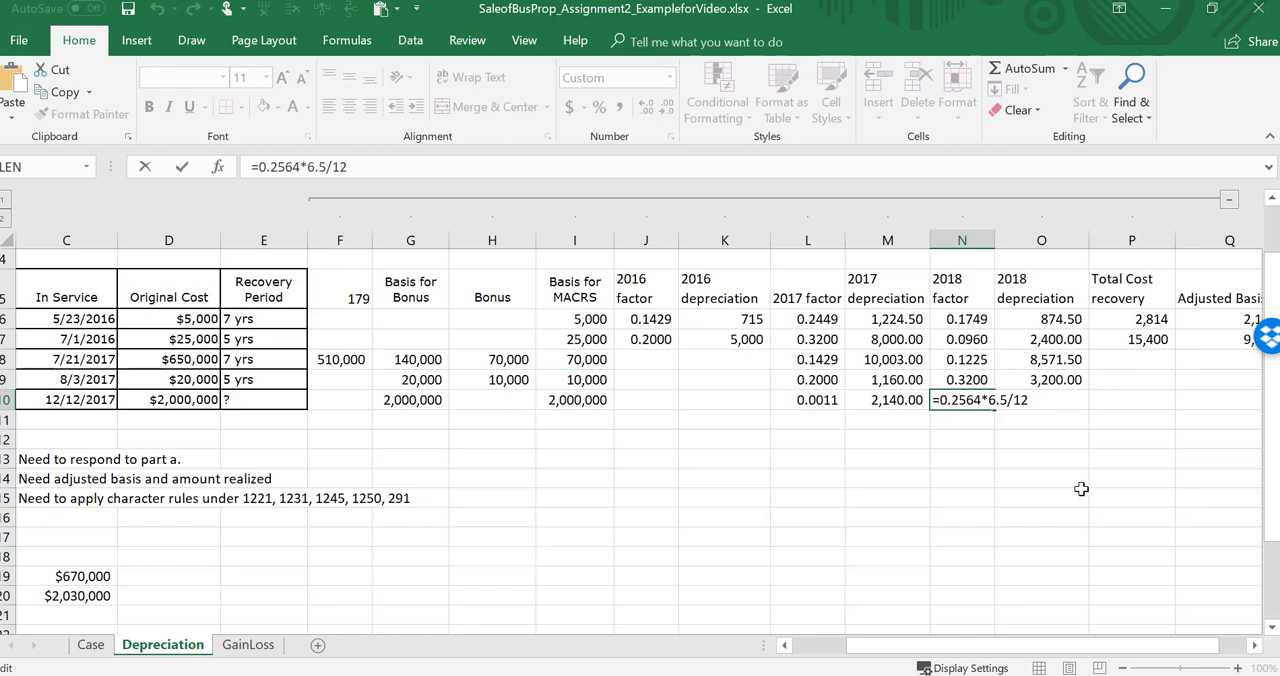
type("0")
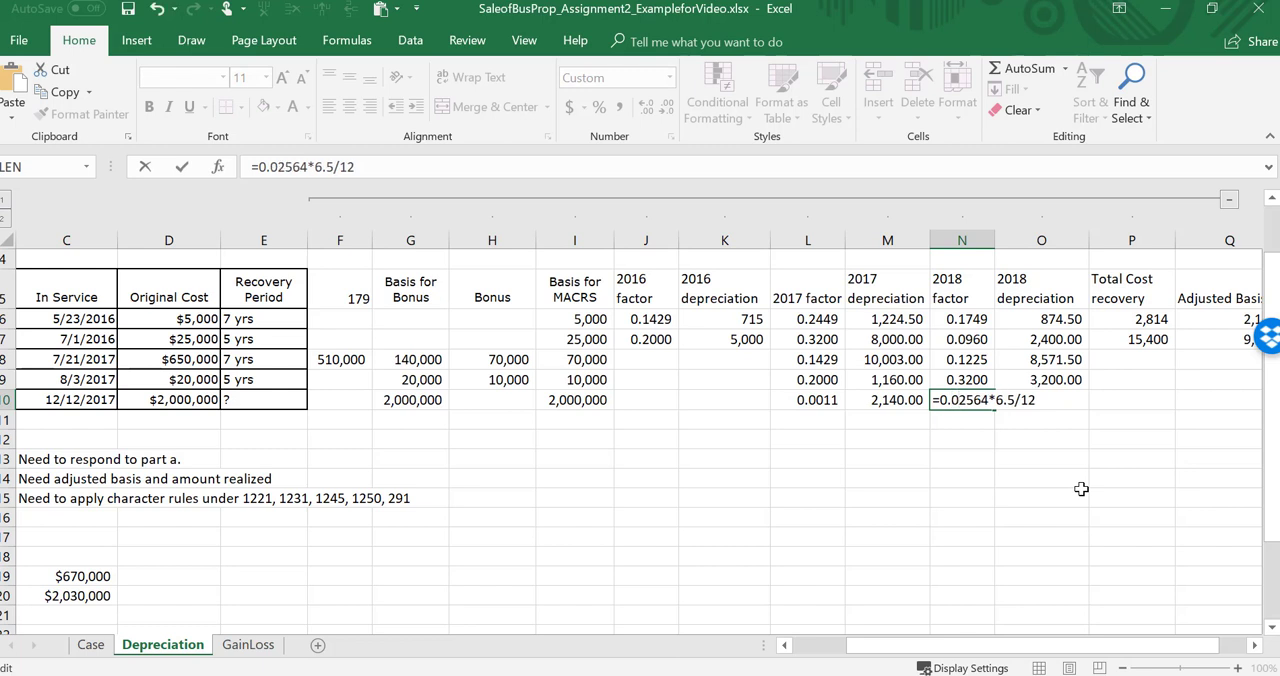
key("Return")
key("Up")
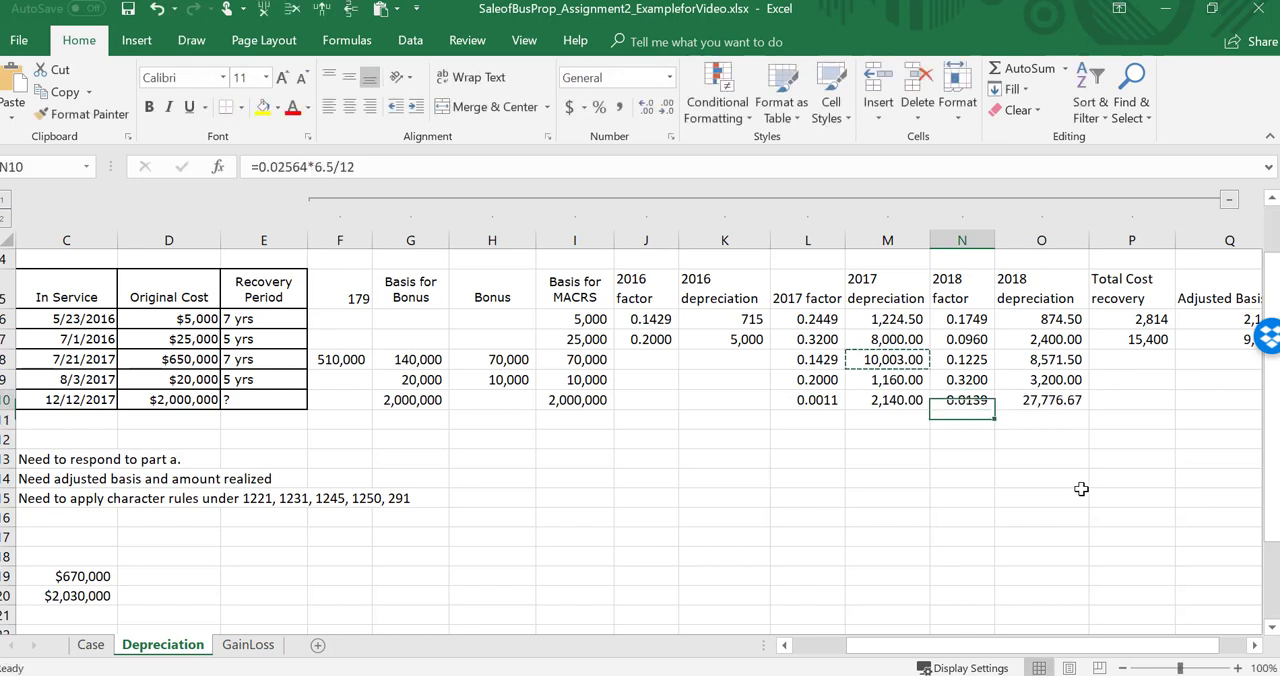
Step: Enter the machine's total cost recovery in P8 as =F8+H8+M8+O8 and fill the formula down to P10
key("Right")
key("Right")
key("Up")
key("Up")
key("Up")
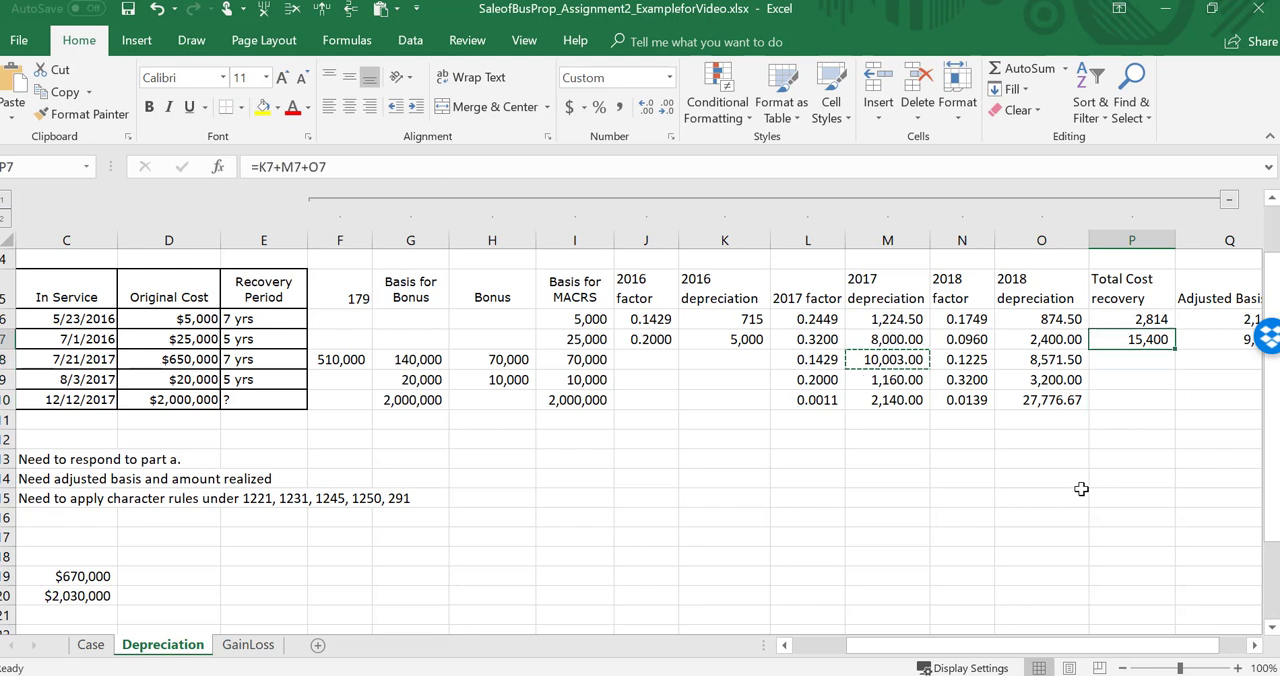
left_click(1137, 363)
type("=")
key("Left")
key("Left")
key("Left")
key("Left")
key("Left")
key("Left")
key("Left")
key("Left")
key("Left")
key("Left")
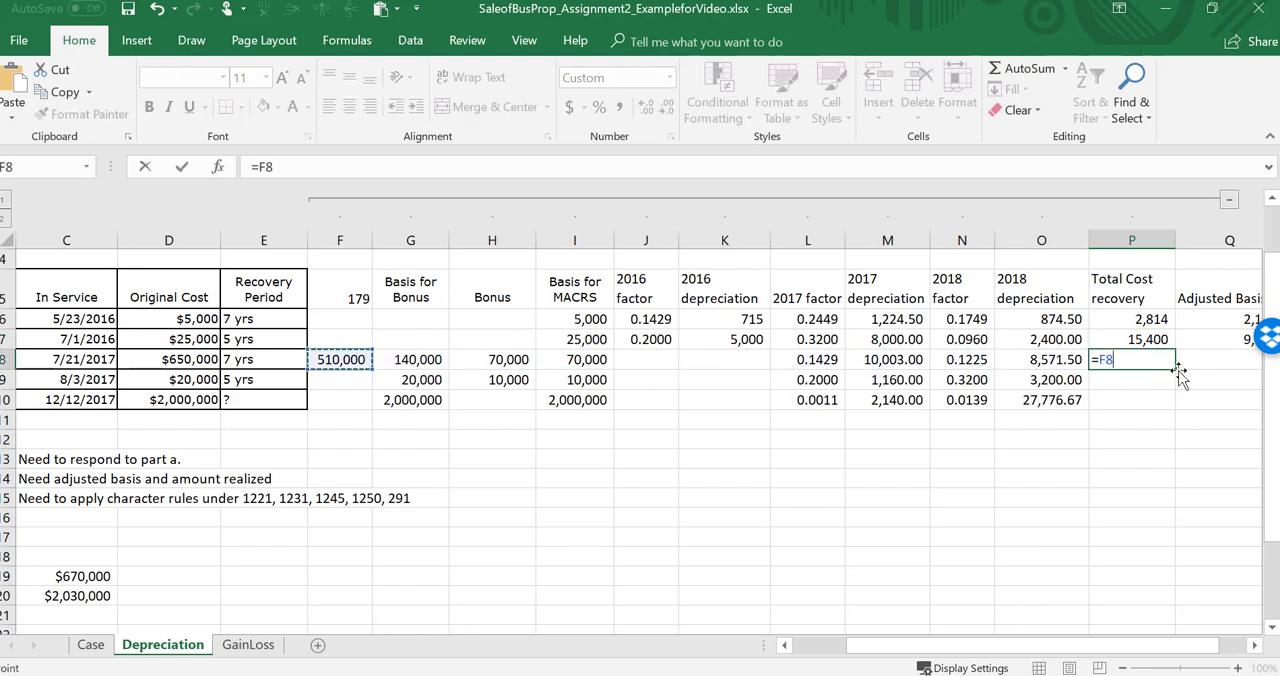
type("+")
key("Left")
key("Left")
key("Left")
key("Left")
key("Left")
key("Left")
key("Left")
key("Left")
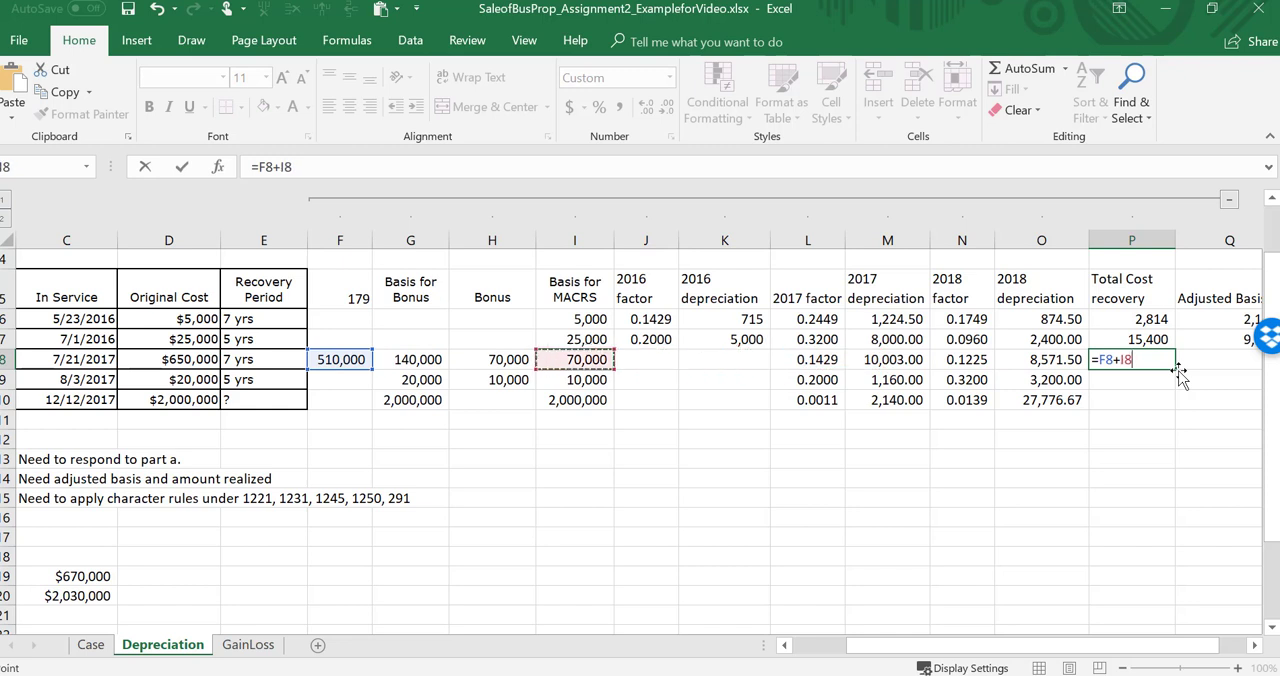
type("+")
key("Left")
key("Left")
key("Left")
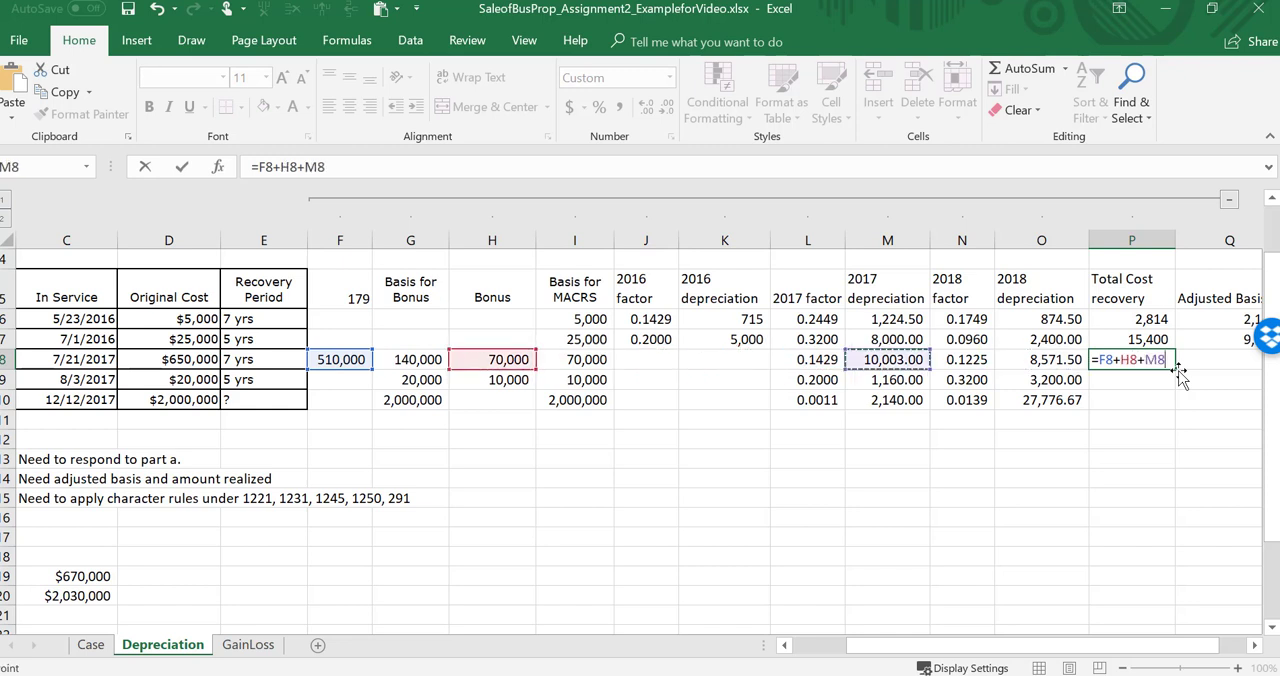
type("+")
key("Left")
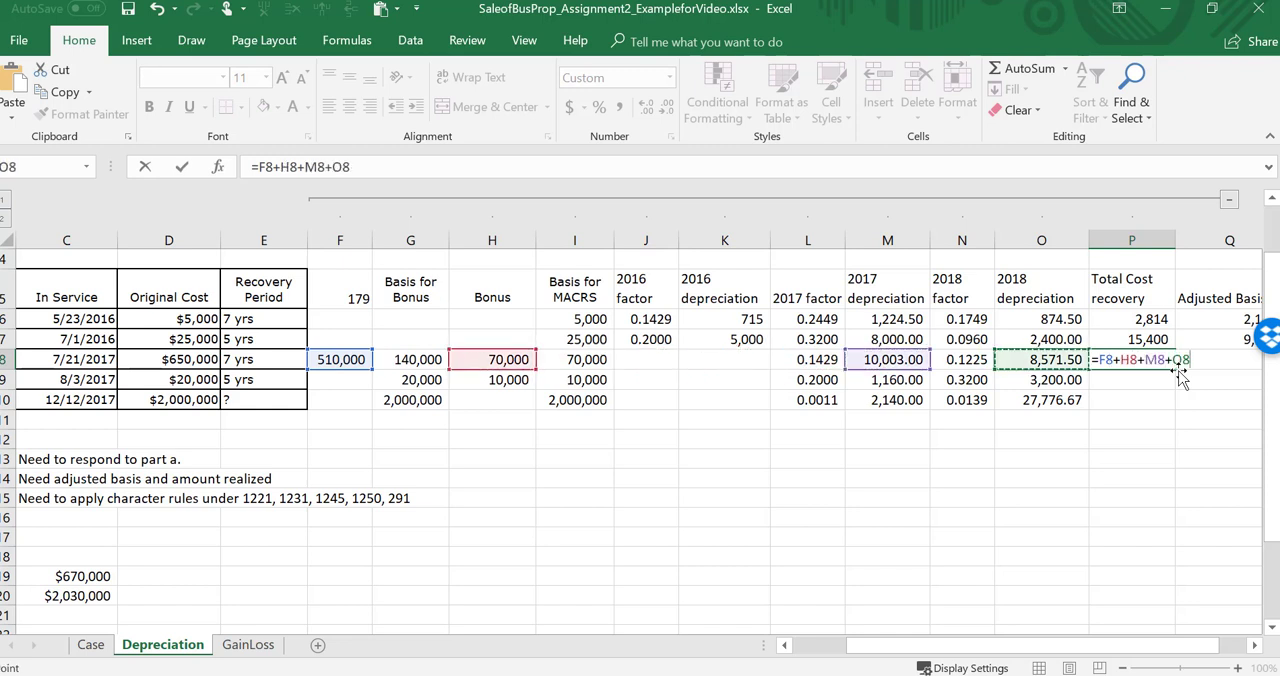
key("Return")
left_click(1170, 363)
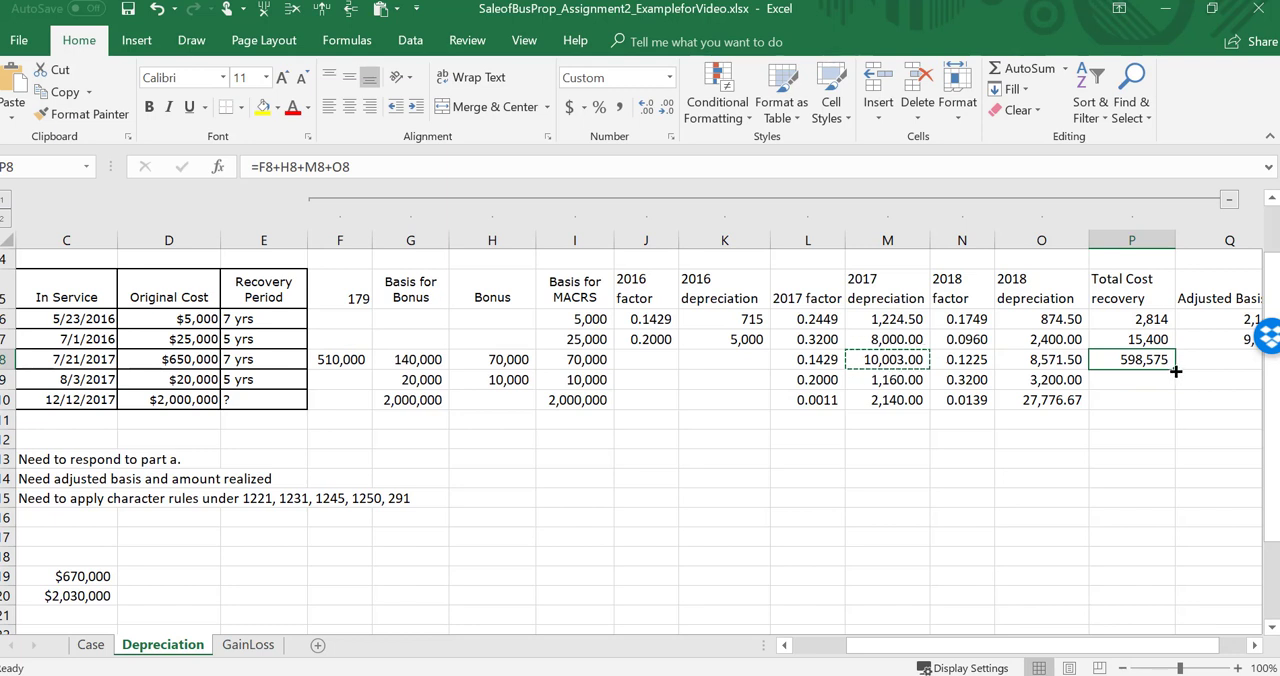
left_click_drag(1176, 371, 1176, 410)
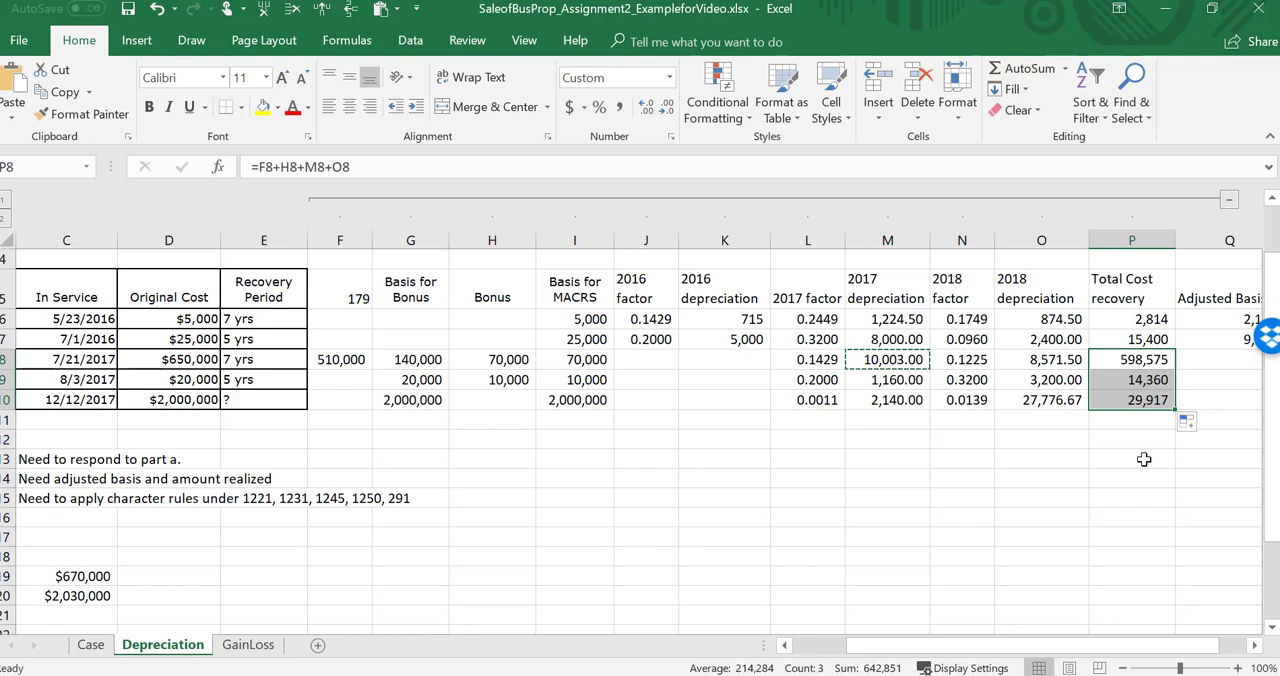
Step: Fill the adjusted basis formula from Q7 down through the office building in Q10, keeping Q11 empty
scroll(1144, 459, "right", 1)
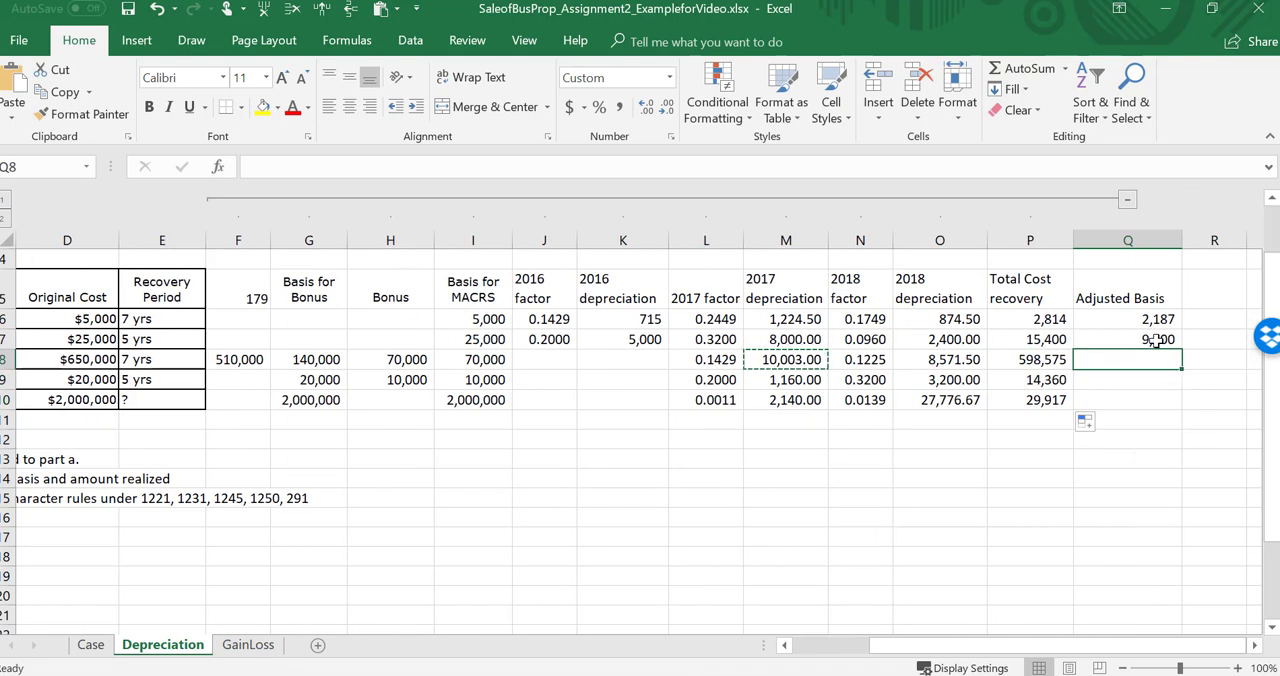
left_click(1172, 341)
left_click_drag(1183, 350, 1185, 423)
left_click(1154, 421)
key("Delete")
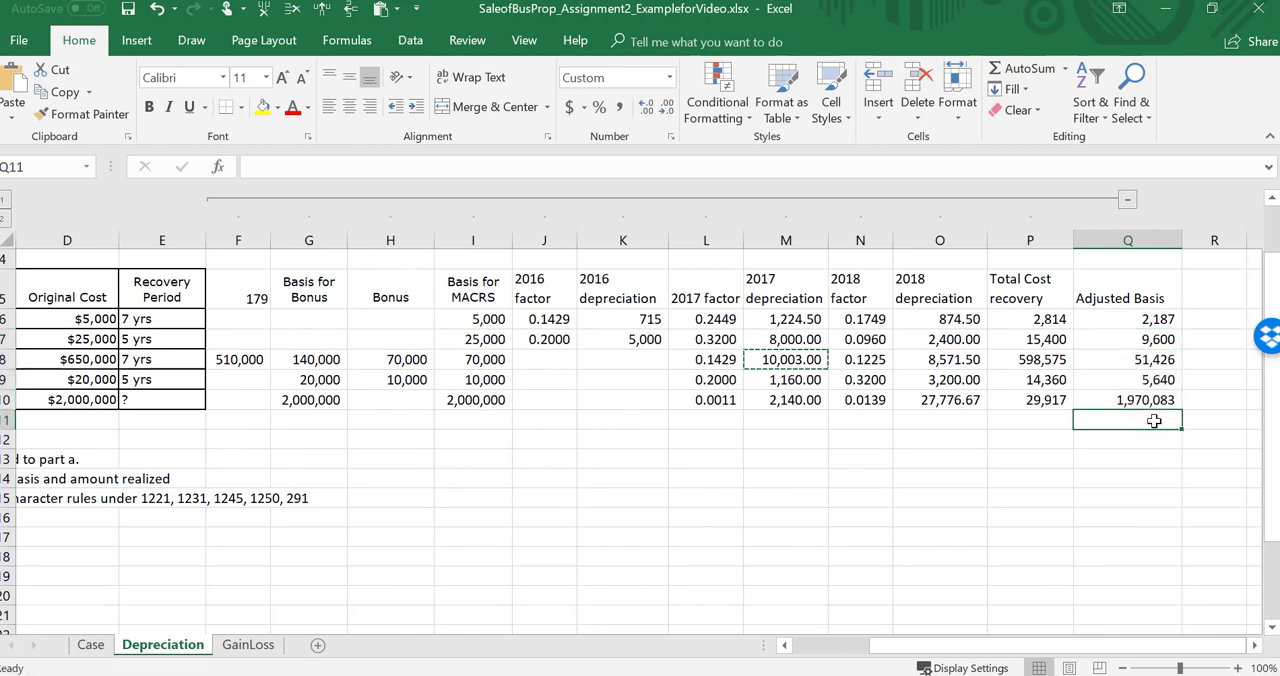
Step: Clear the adjusted basis of the unsold furniture in Q6 and the auto in Q9
key("Up")
key("Up")
key("Up")
key("Up")
key("Up")
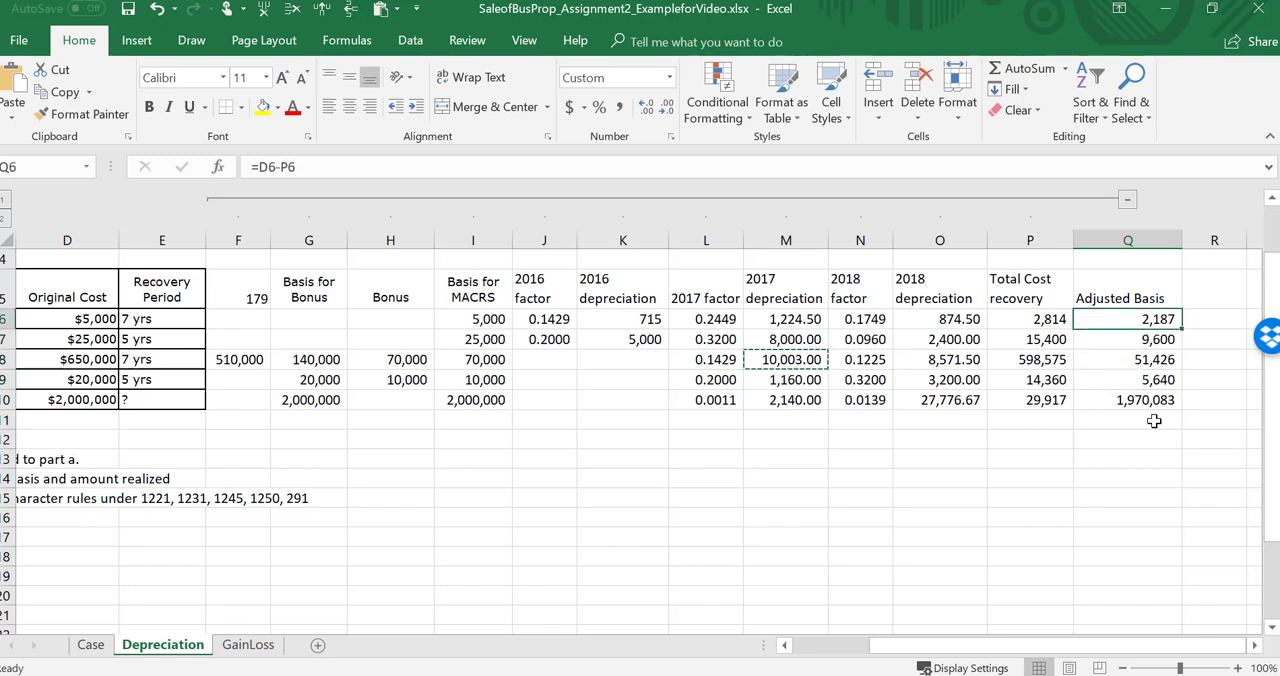
key("Delete")
key("Down")
key("Down")
key("Down")
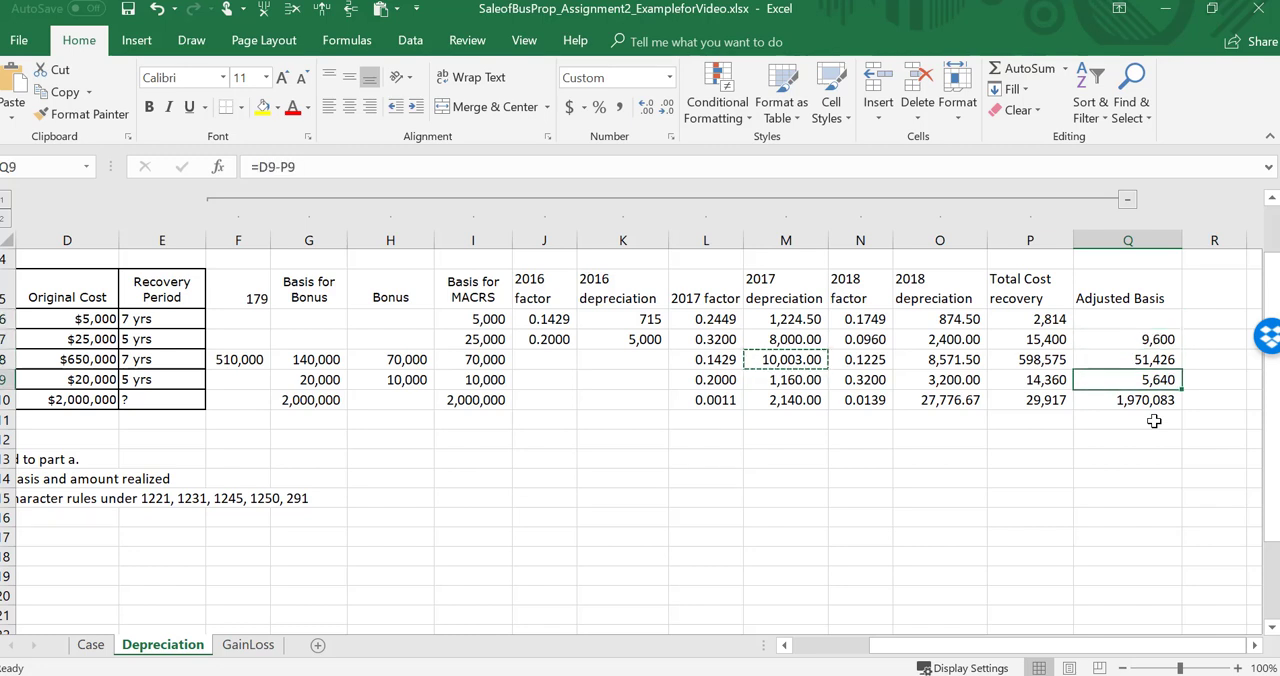
key("Delete")
key("Down")
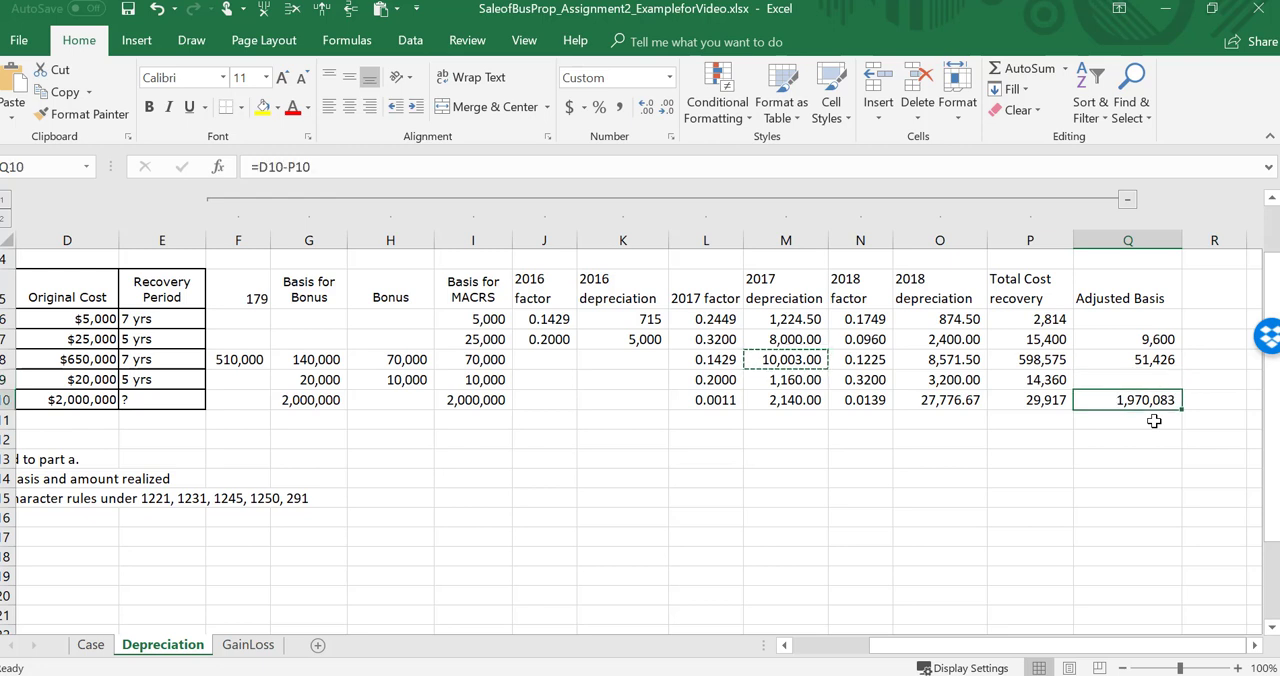
Step: Review the office building's row and the Depreciate and Sell task notes in rows 13 and 14
key("Left")
key("Left")
key("Left")
key("Left")
key("Left")
key("Left")
key("Left")
key("Left")
key("Left")
key("Left")
key("Left")
key("Left")
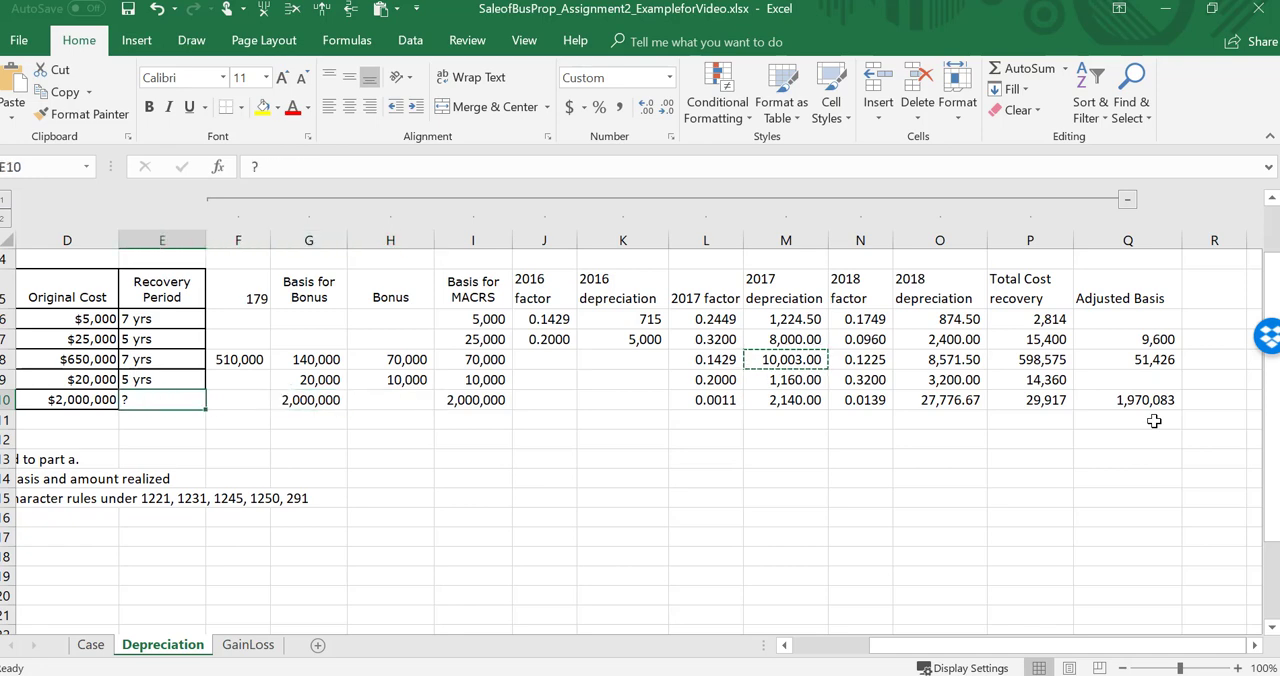
key("Left")
key("Left")
key("Left")
key("Right")
key("Right")
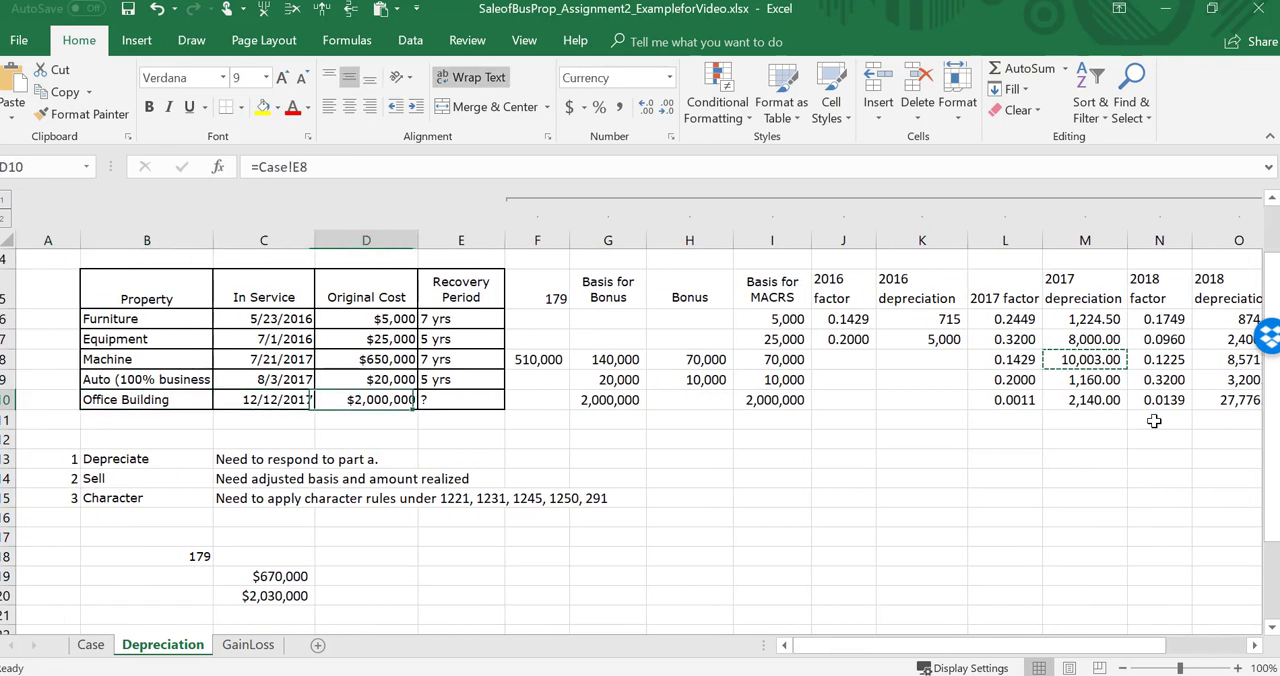
key("Right")
key("Right")
key("Right")
key("Right")
key("Right")
key("Right")
key("Right")
key("Right")
key("Right")
key("Right")
key("Right")
key("Right")
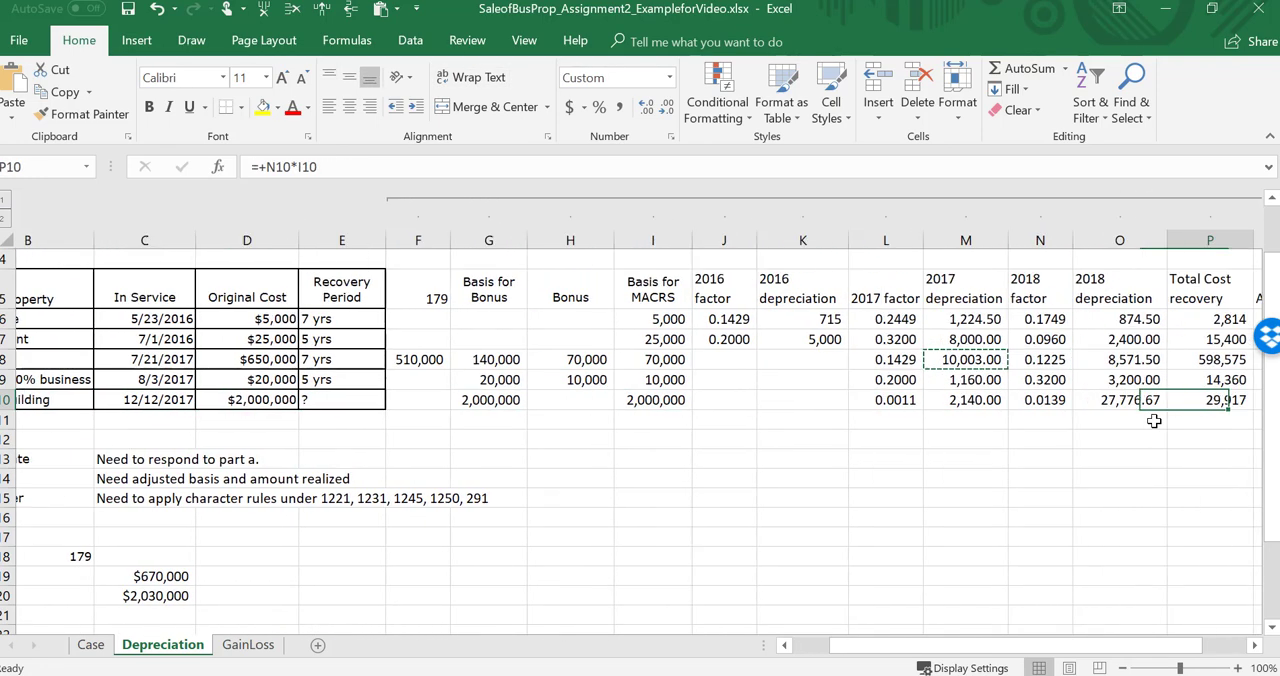
key("Right")
key("Right")
key("Left")
key("Left")
key("Left")
key("Left")
key("Left")
key("Left")
key("Left")
key("Left")
key("Left")
key("Left")
key("Left")
key("Left")
key("Left")
key("Left")
key("Left")
key("Left")
key("Left")
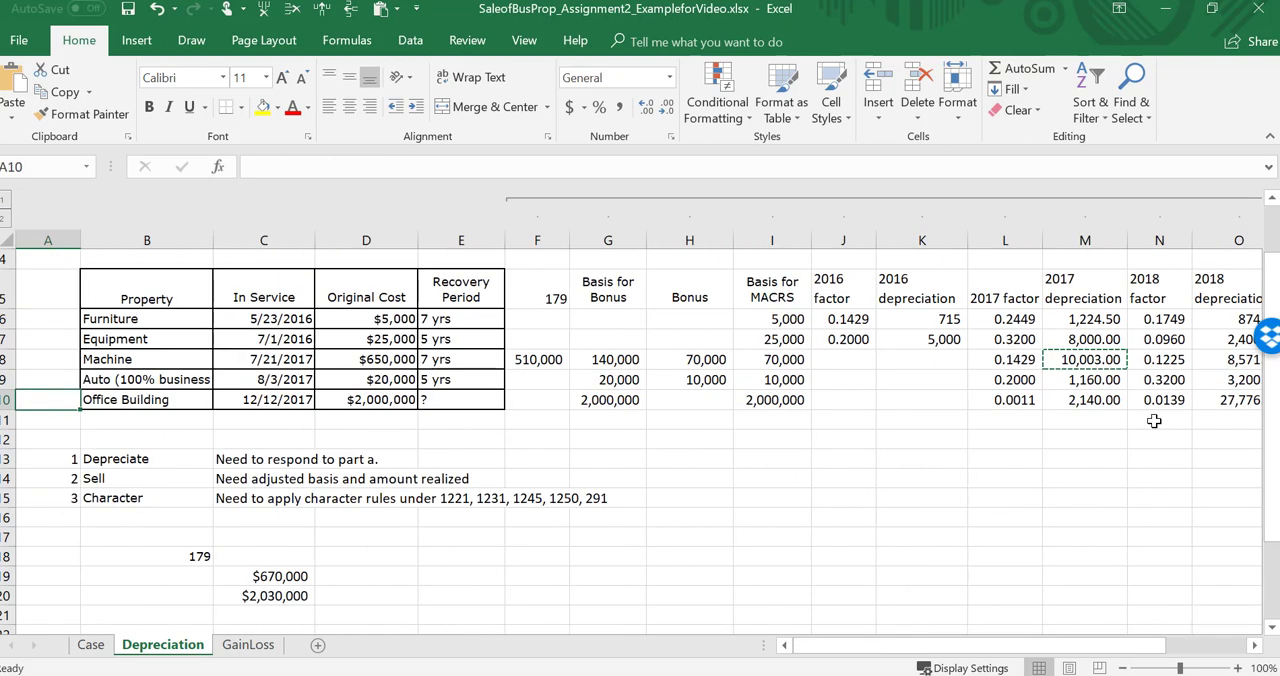
key("Down")
key("Down")
key("Down")
key("Down")
key("Up")
key("Right")
key("Right")
key("Right")
key("Left")
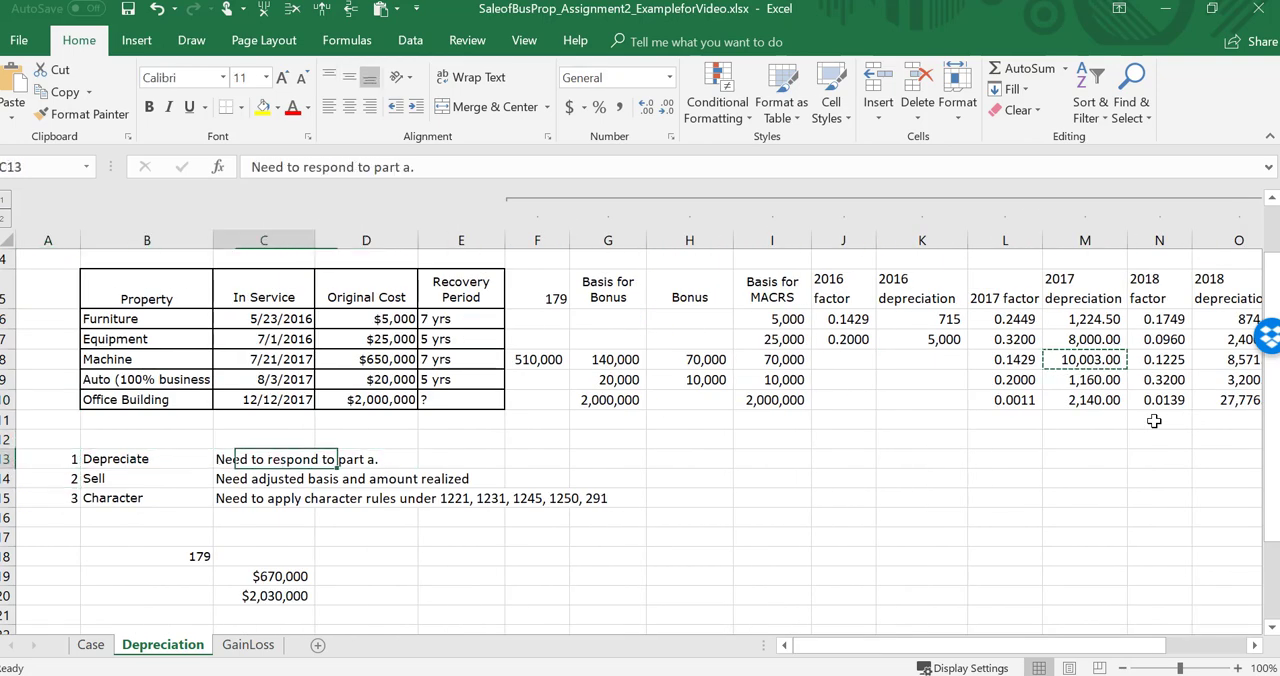
key("Left")
key("Left")
key("Down")
key("Right")
key("Right")
key("Right")
key("Left")
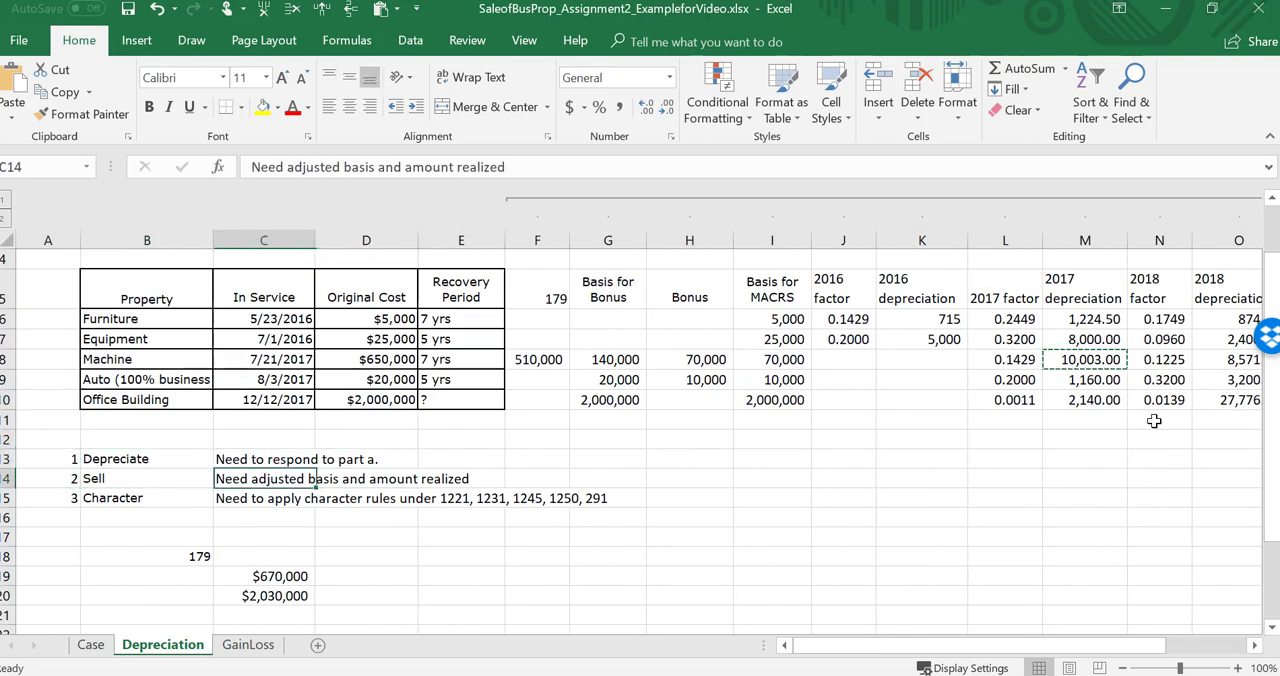
key("Left")
key("Right")
key("Right")
key("Left")
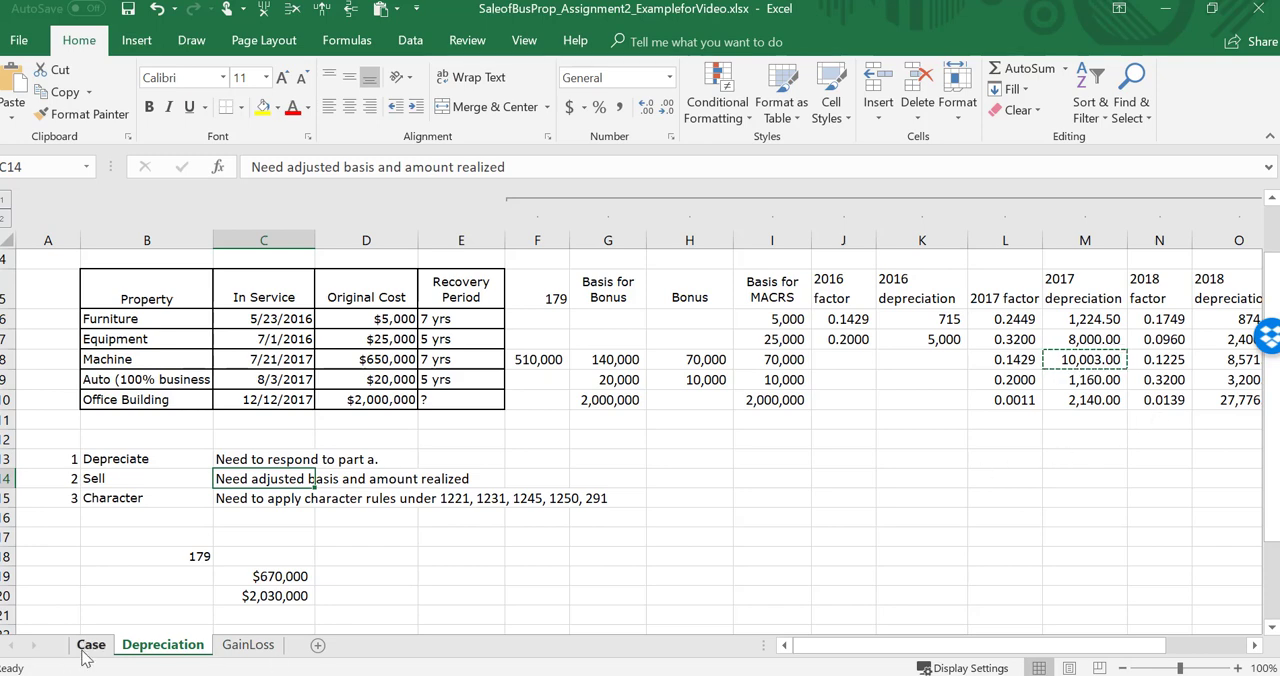
Step: On the GainLoss sheet, enter the Case sheet's sales prices as amounts realized: equipment 15,000, machine 704,000, office building 2,110,000
left_click(240, 647)
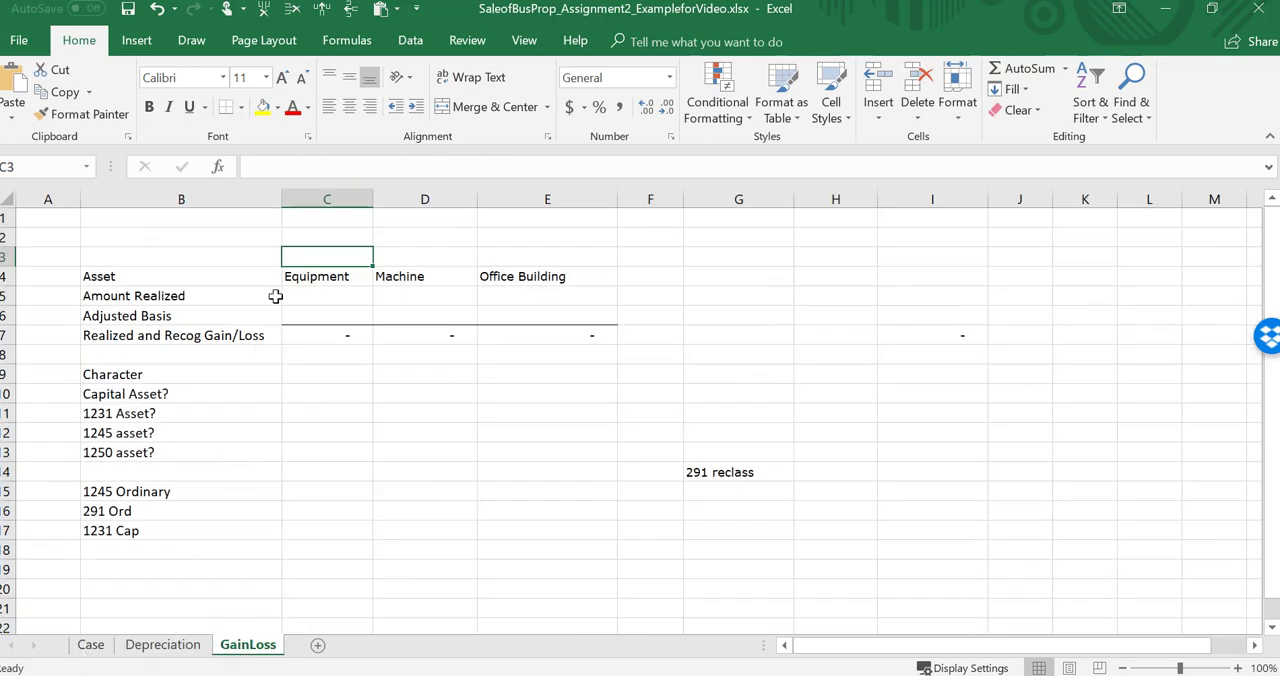
left_click_drag(313, 277, 543, 277)
left_click(325, 303)
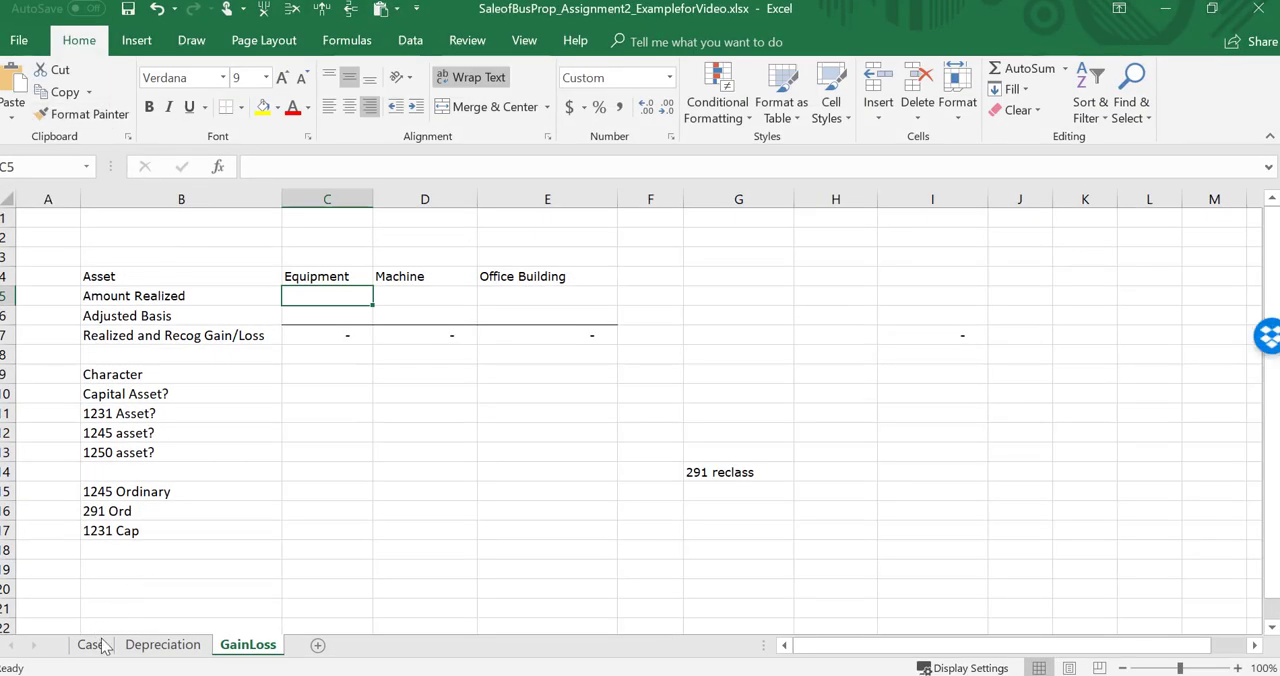
left_click(91, 645)
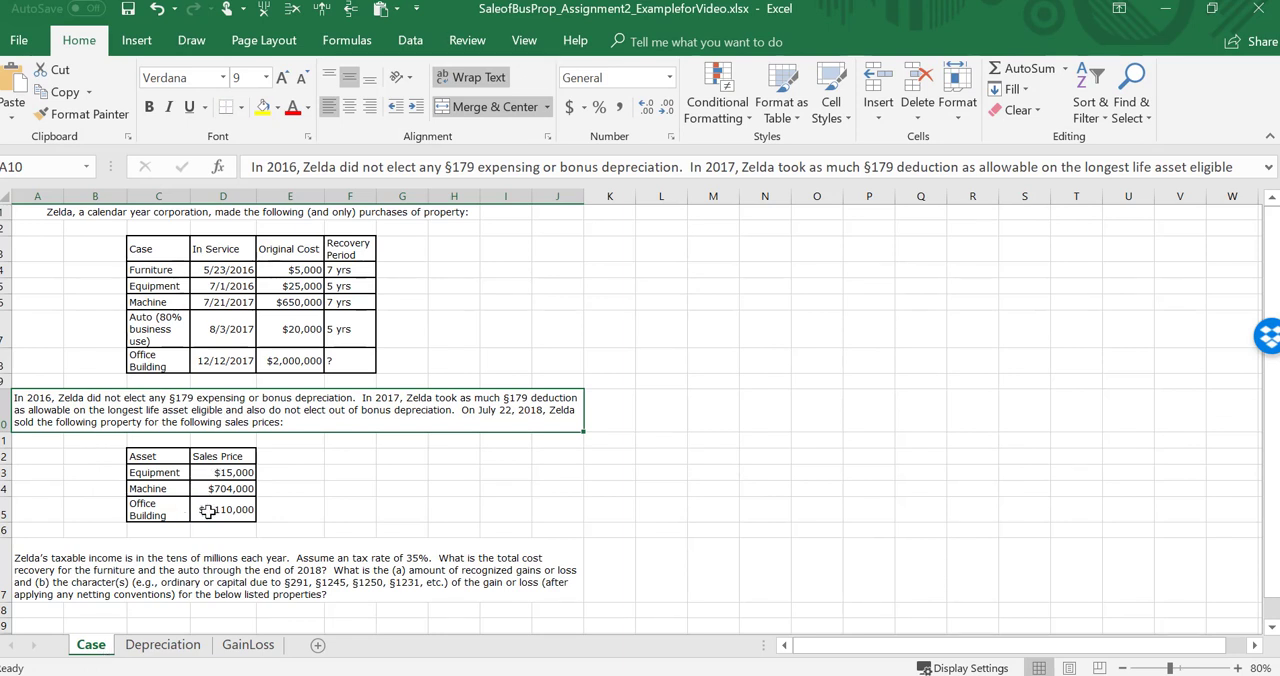
left_click(248, 645)
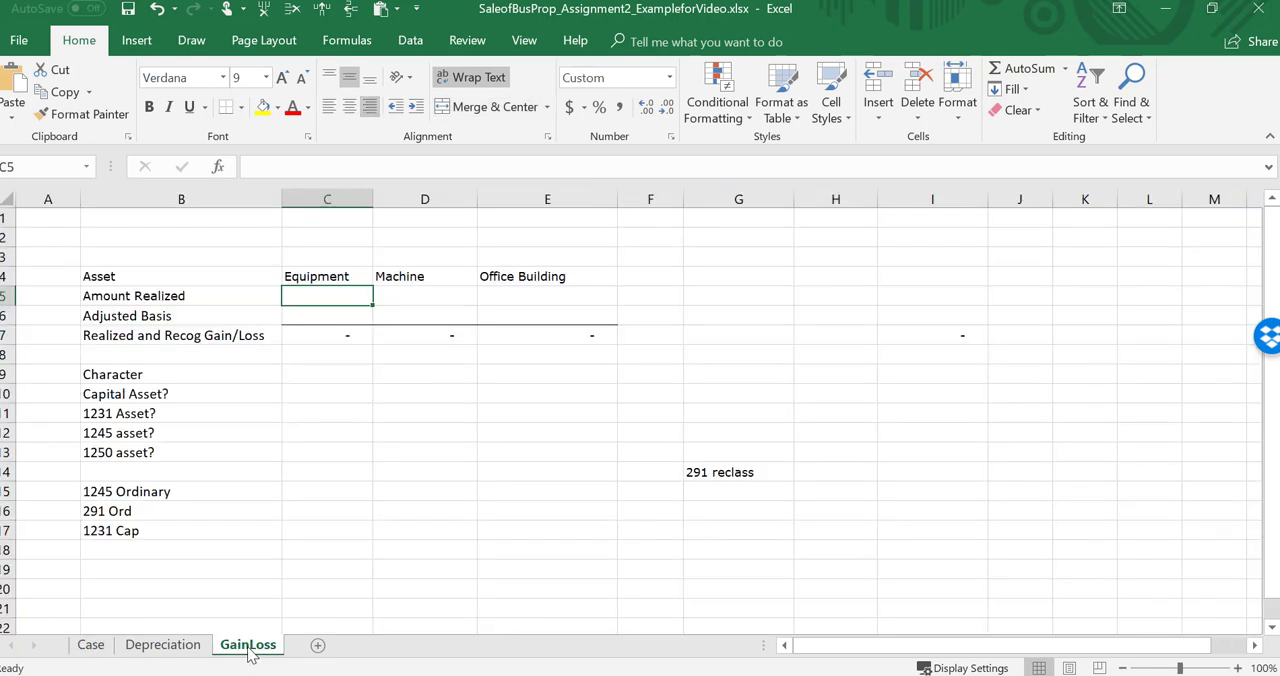
type("15000")
key("Tab")
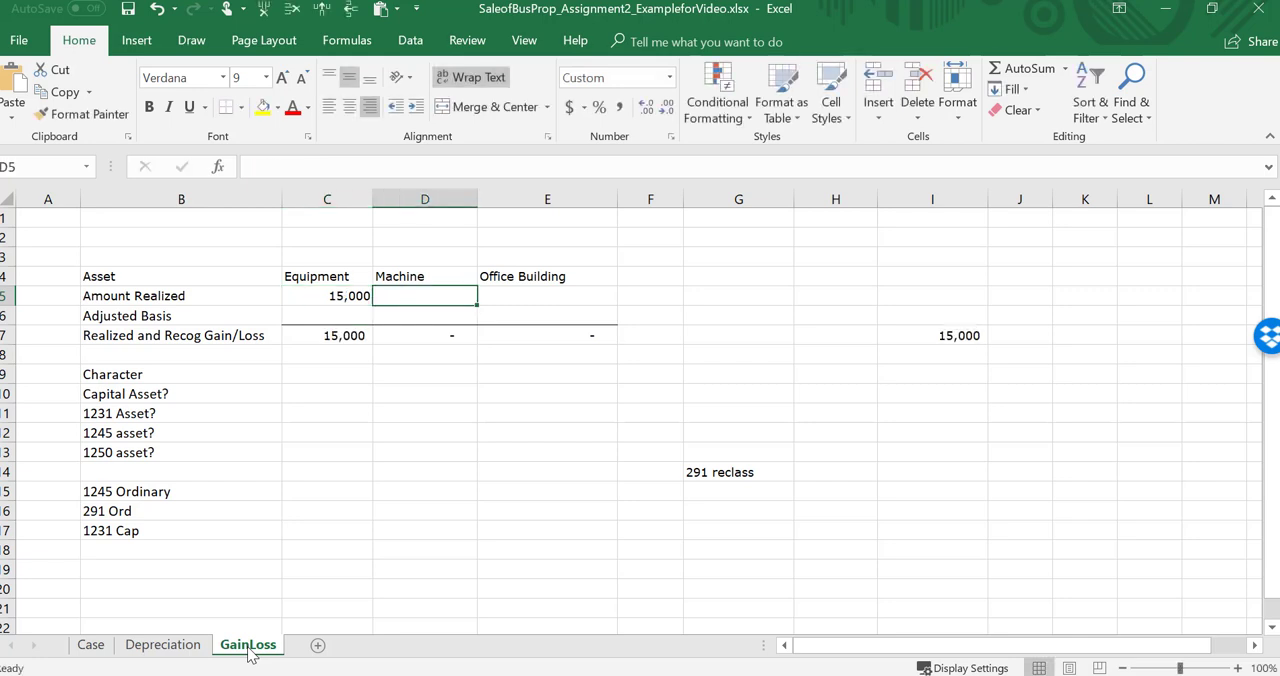
type("704000")
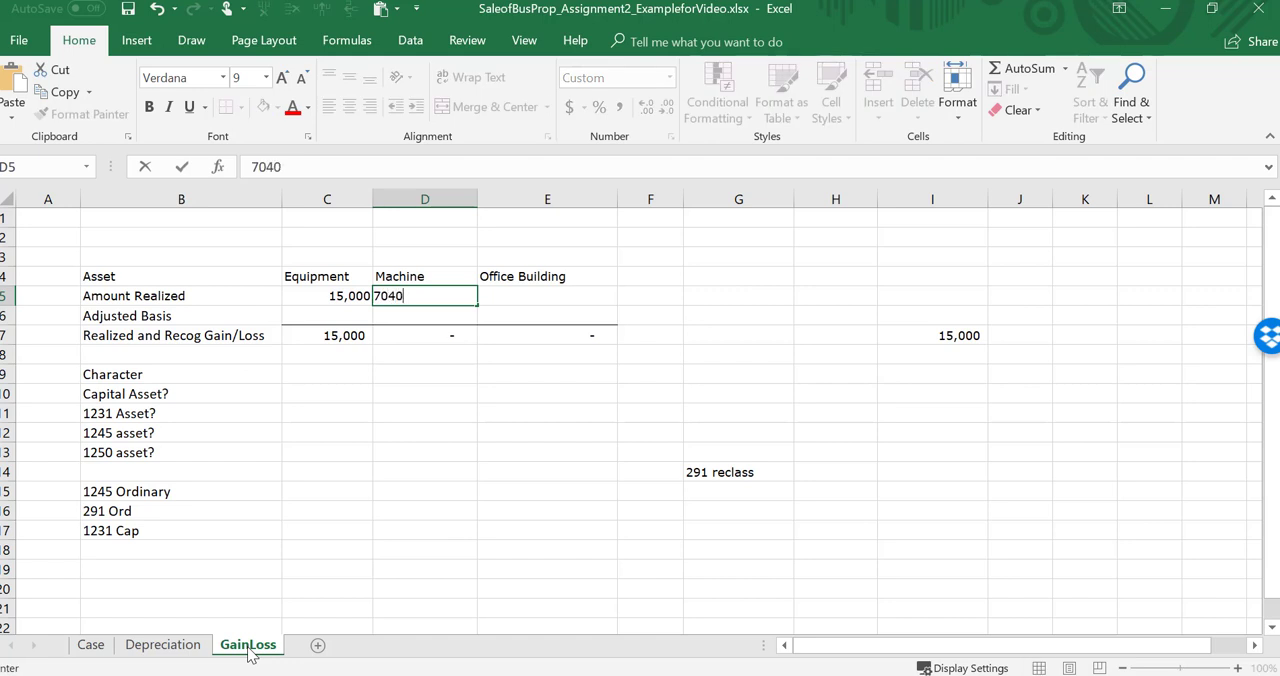
key("Return")
type("2,110,00")
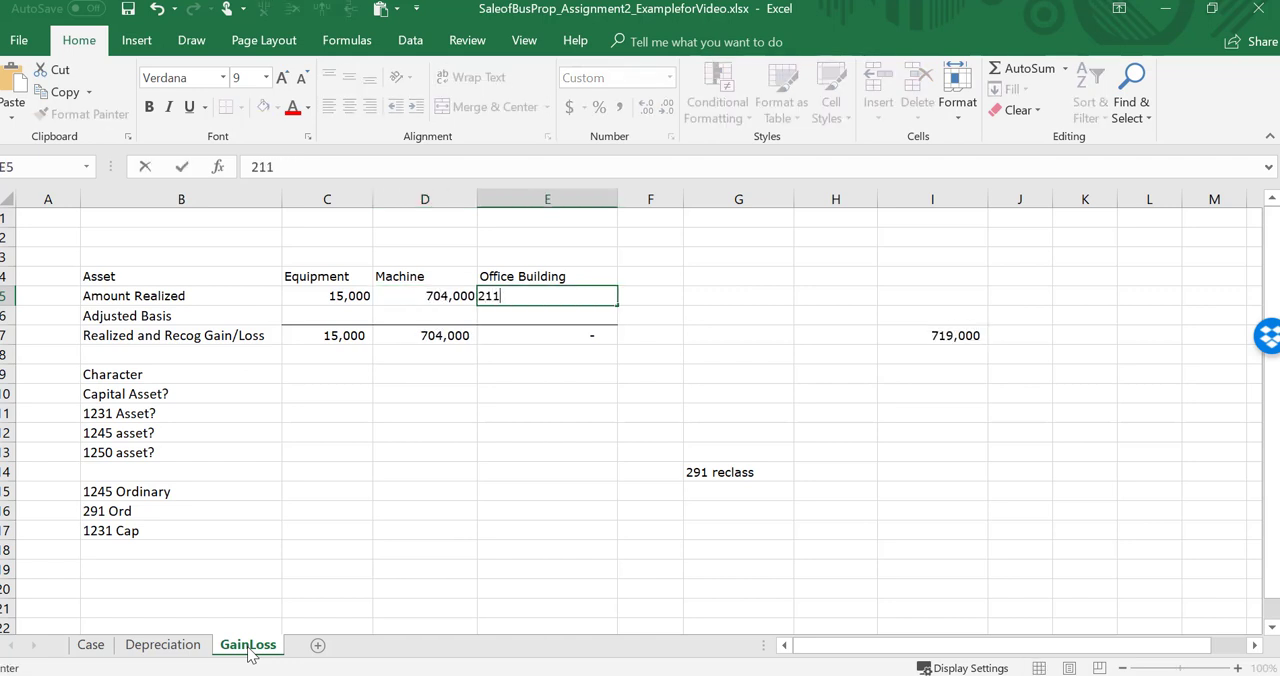
type("0000")
key("Return")
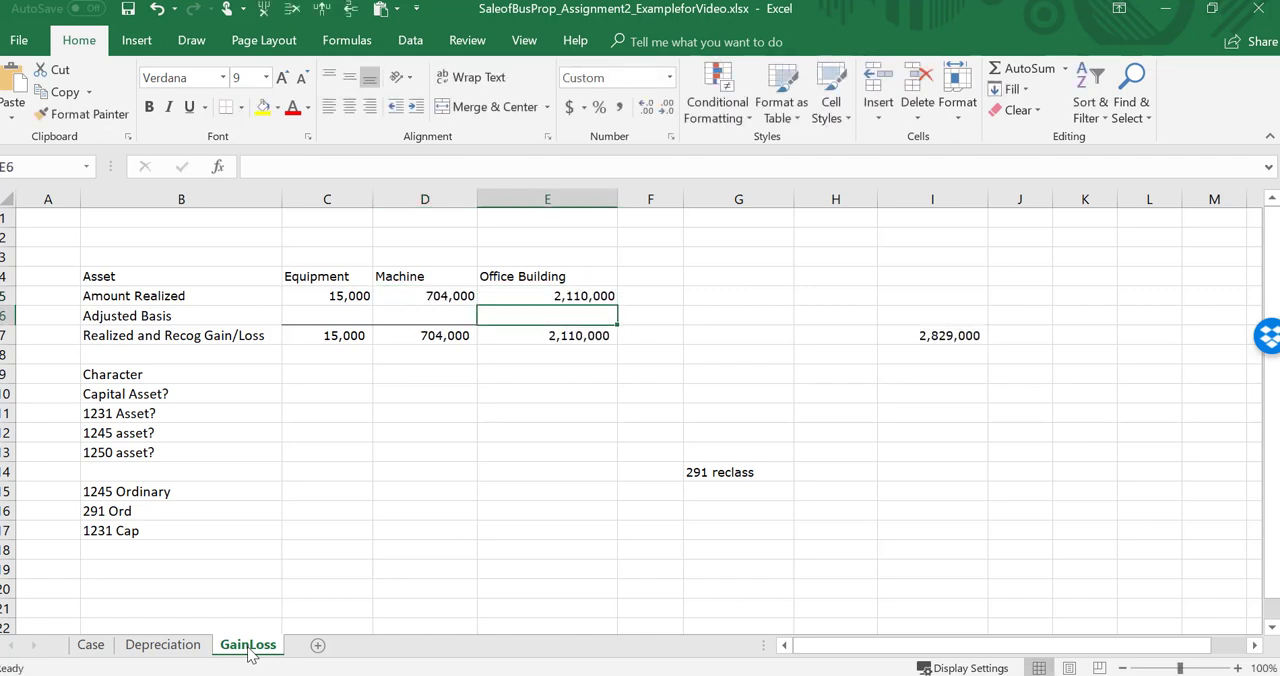
Step: Link the equipment's adjusted basis in C6 of GainLoss to cell Q7 on the Depreciation sheet
key("Left")
key("Left")
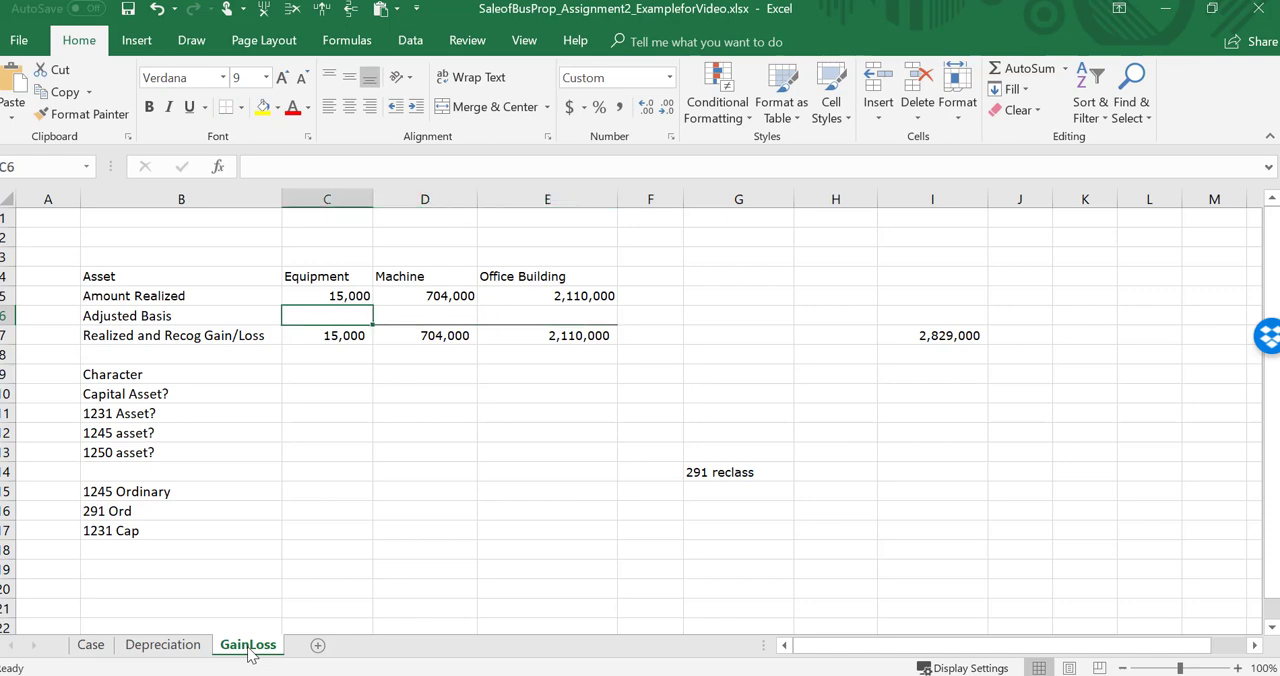
type("=")
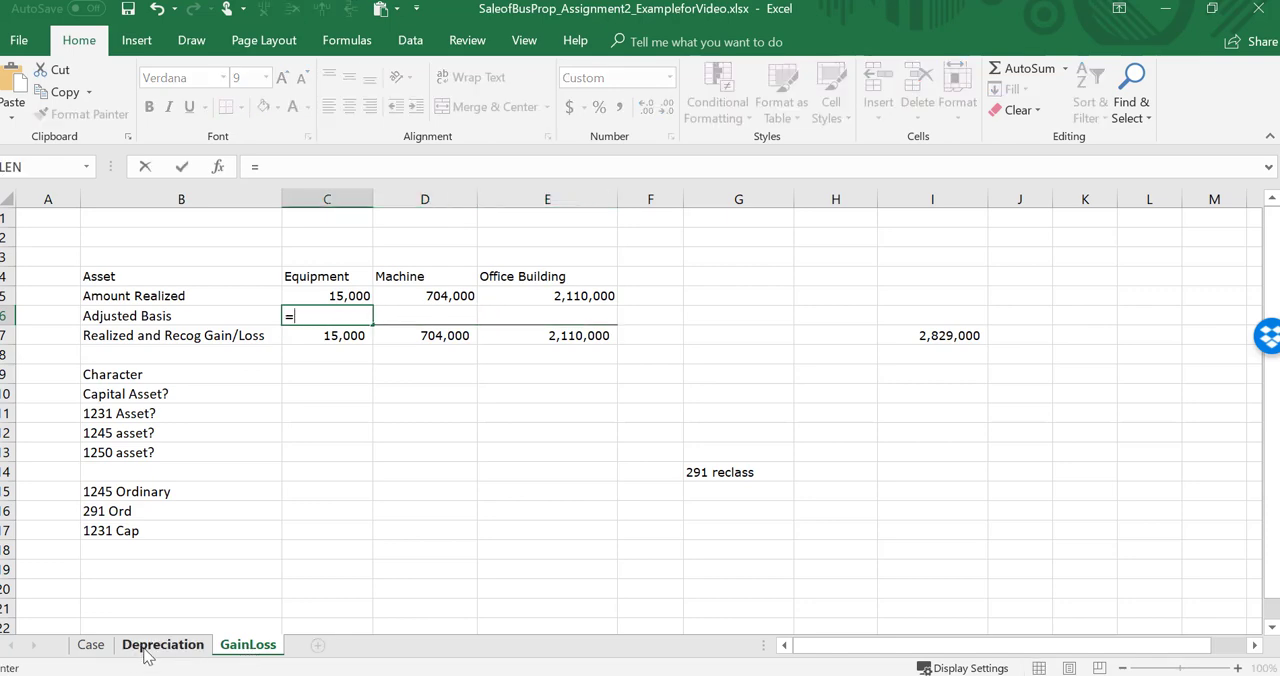
left_click(147, 652)
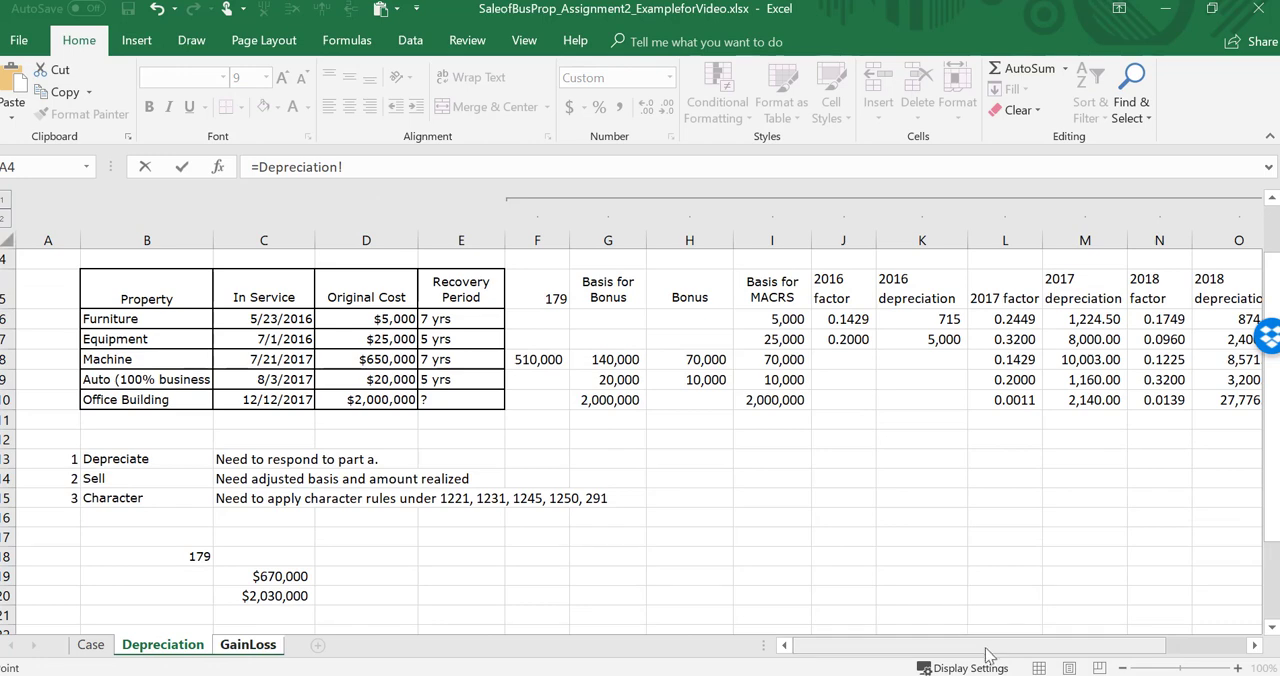
left_click_drag(988, 650, 1065, 650)
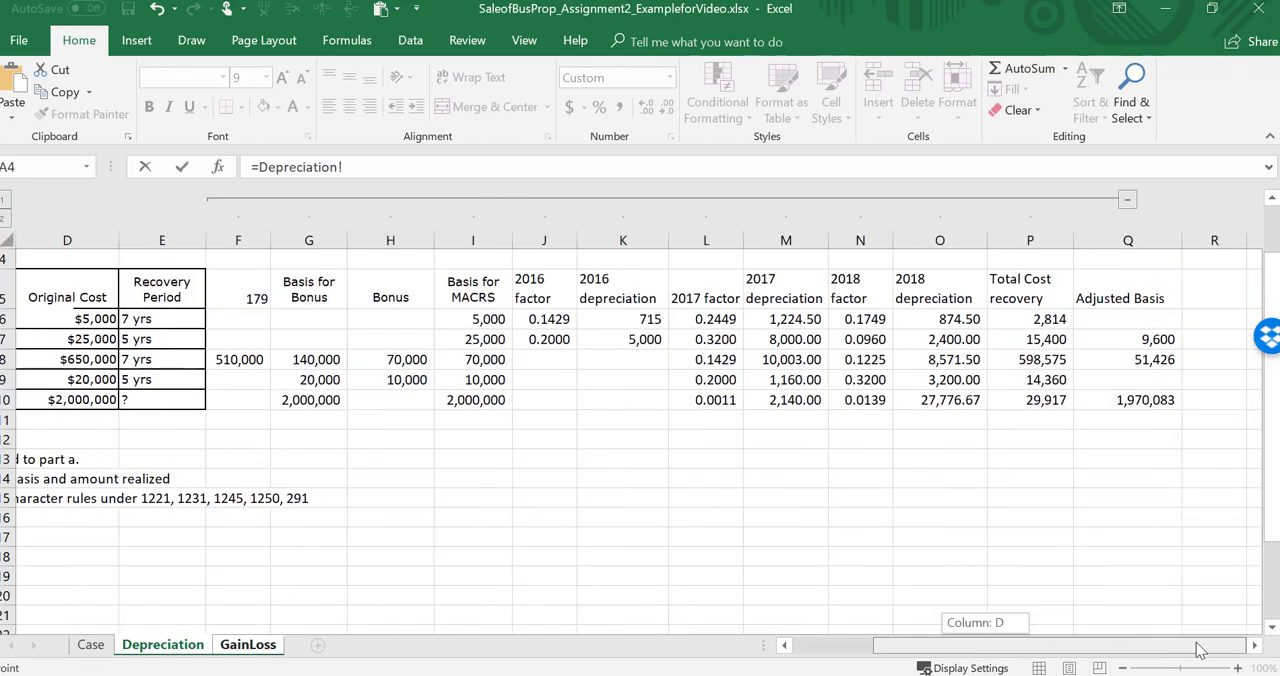
left_click(1158, 340)
key("Return")
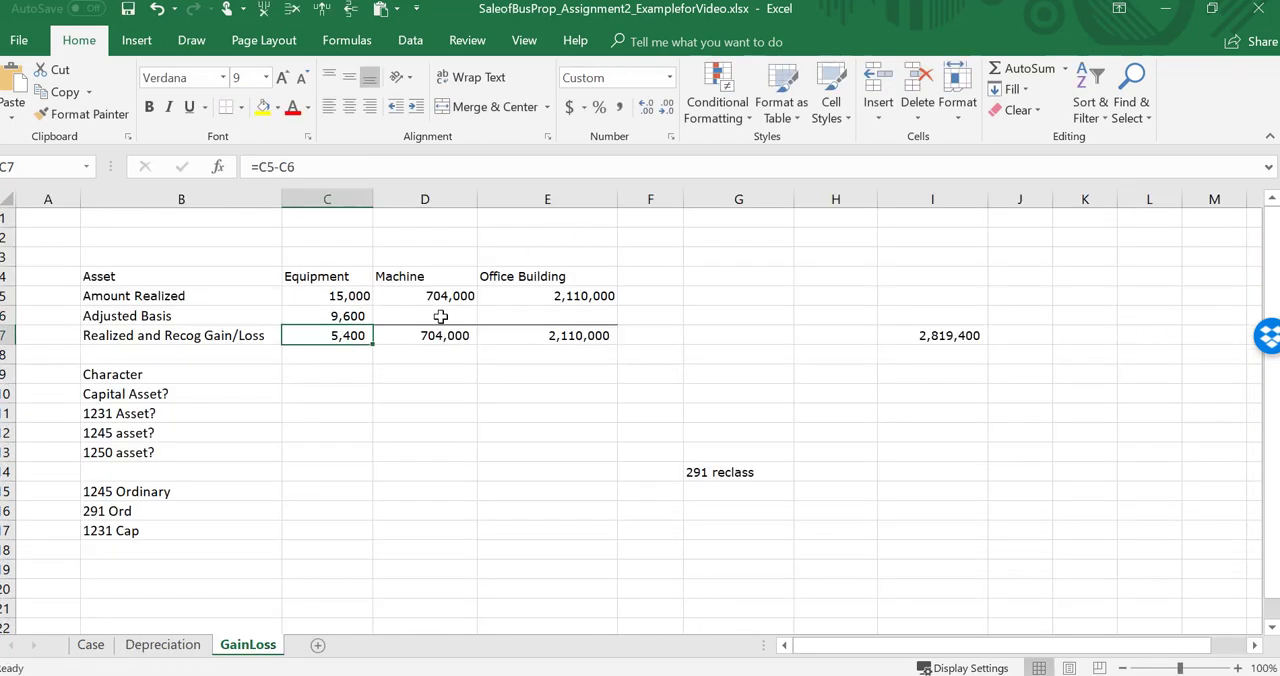
Step: Link the machine's adjusted basis in D6 of GainLoss to =Depreciation!Q8
left_click(440, 314)
type("=")
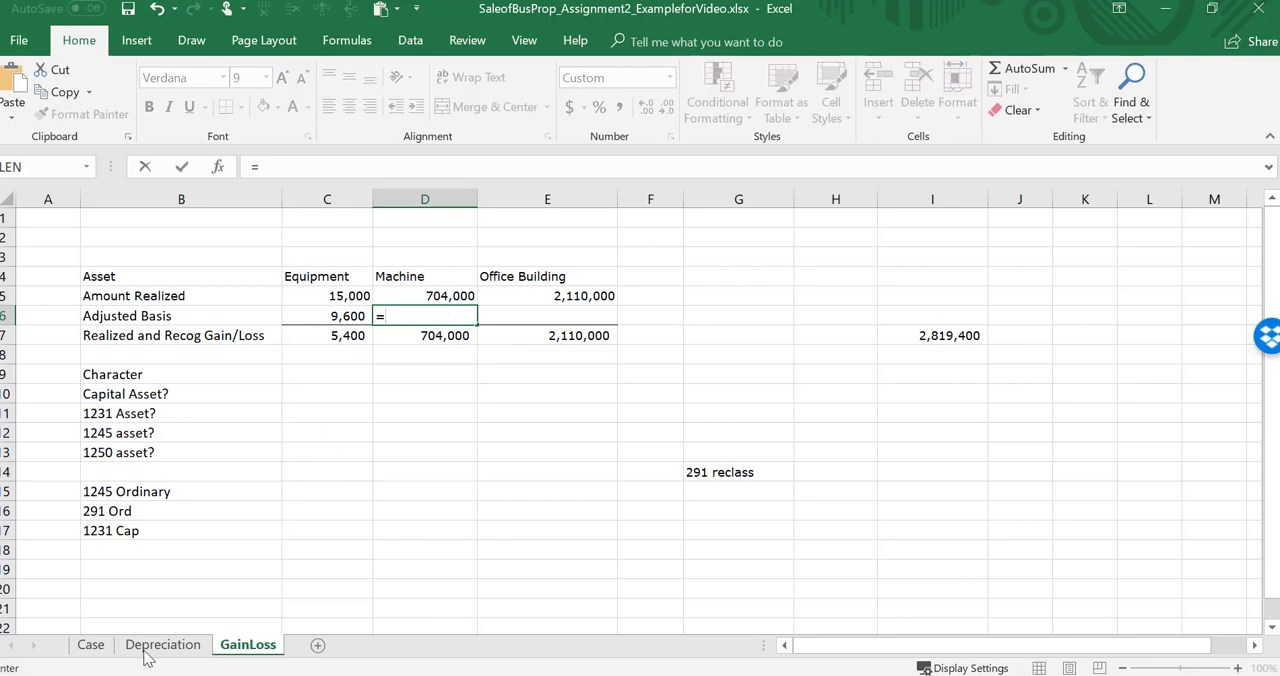
left_click(155, 645)
left_click(1138, 363)
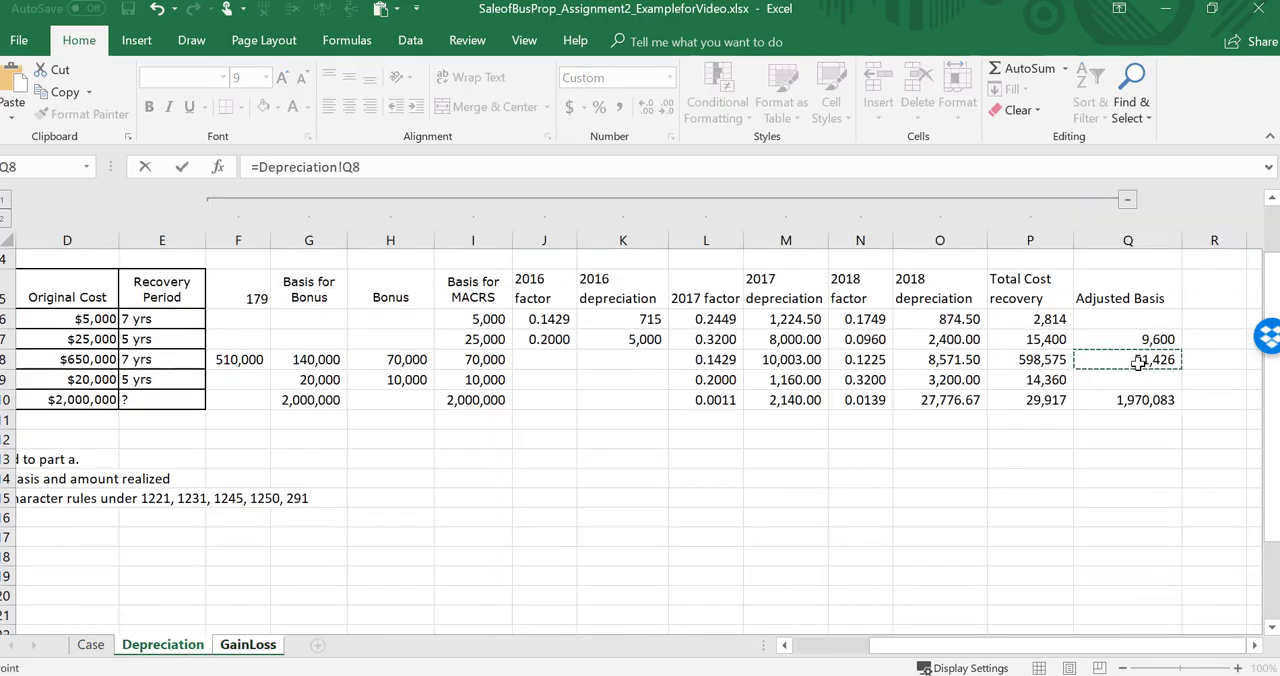
key("Return")
Step: Link the office building's adjusted basis in E6 of GainLoss to =Depreciation!Q10 and recalculate the sheet
left_click(560, 315)
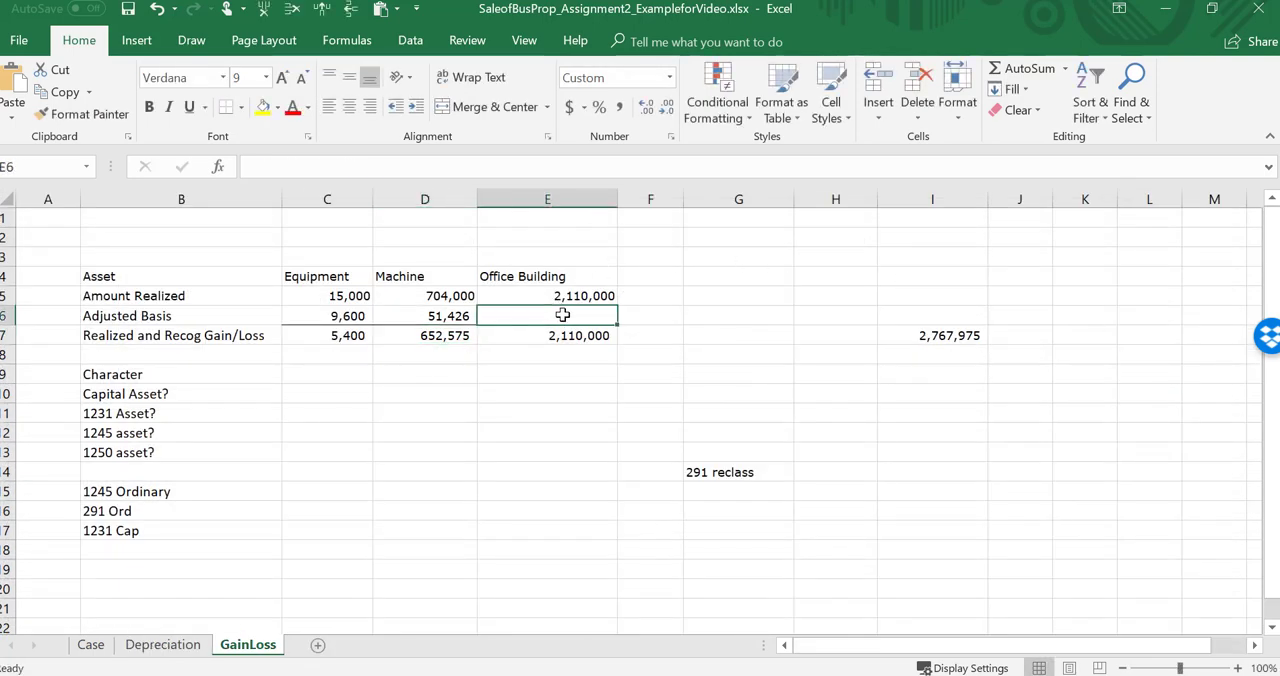
type("=")
left_click(163, 645)
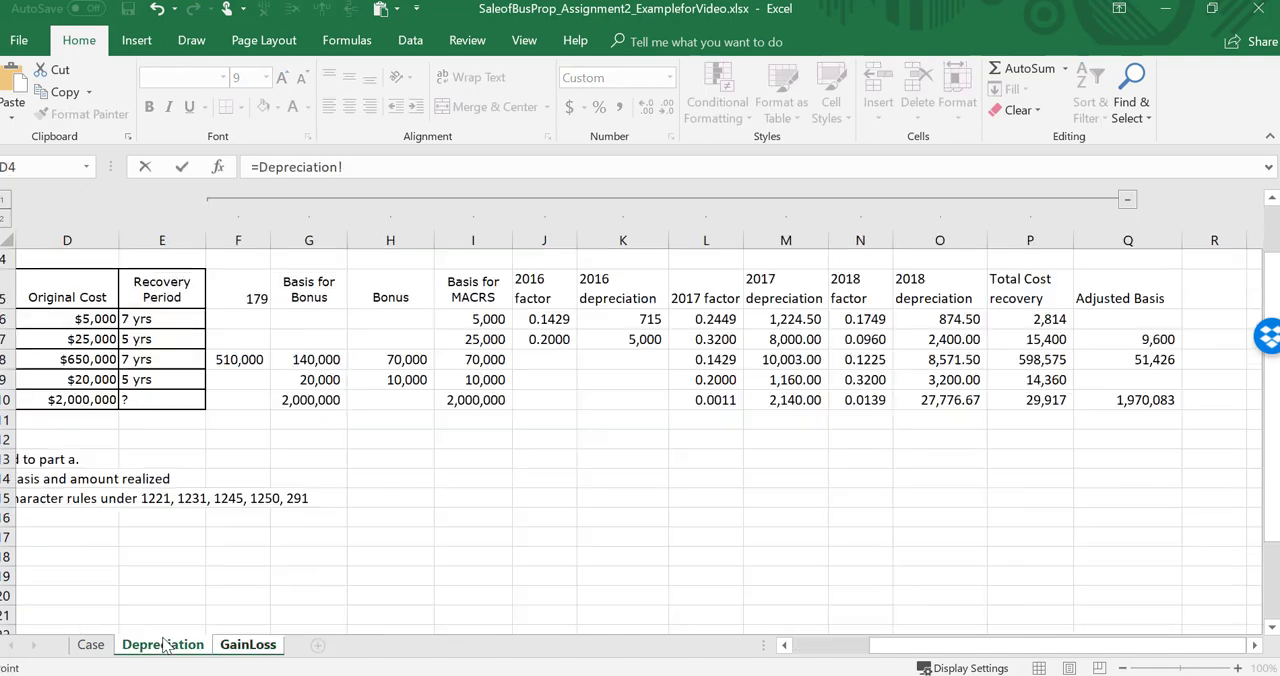
left_click(1163, 399)
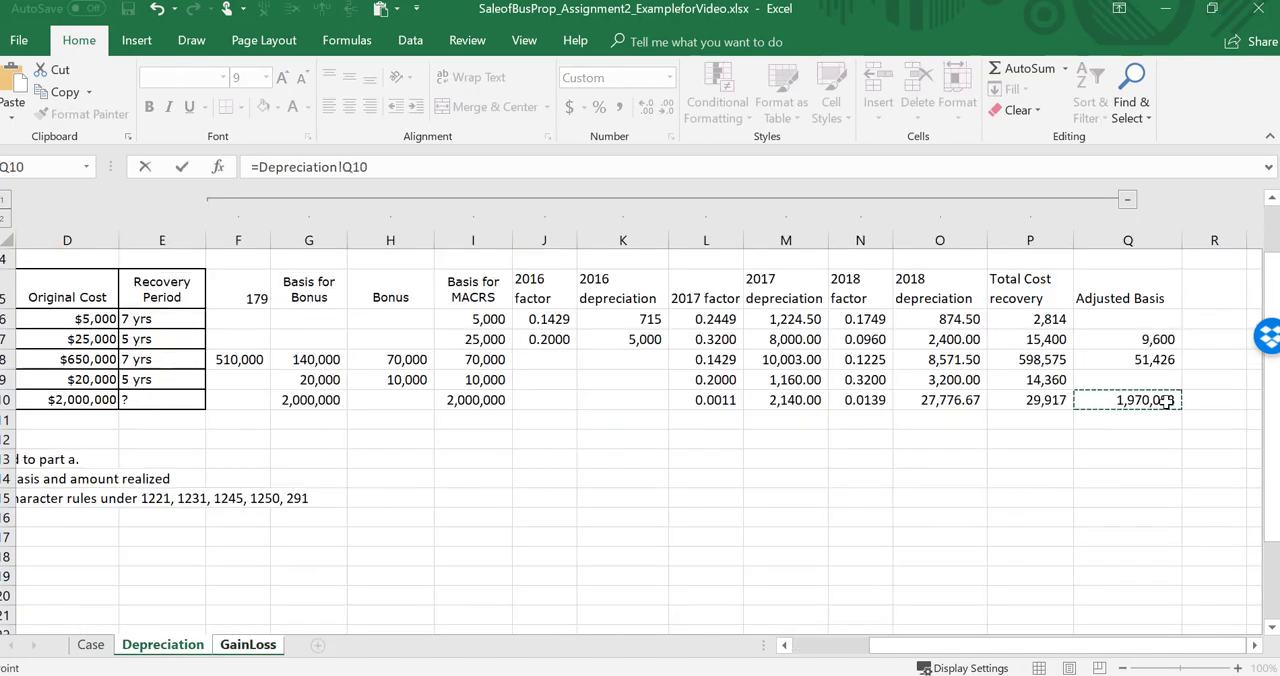
key("Return")
type("\\")
key("Escape")
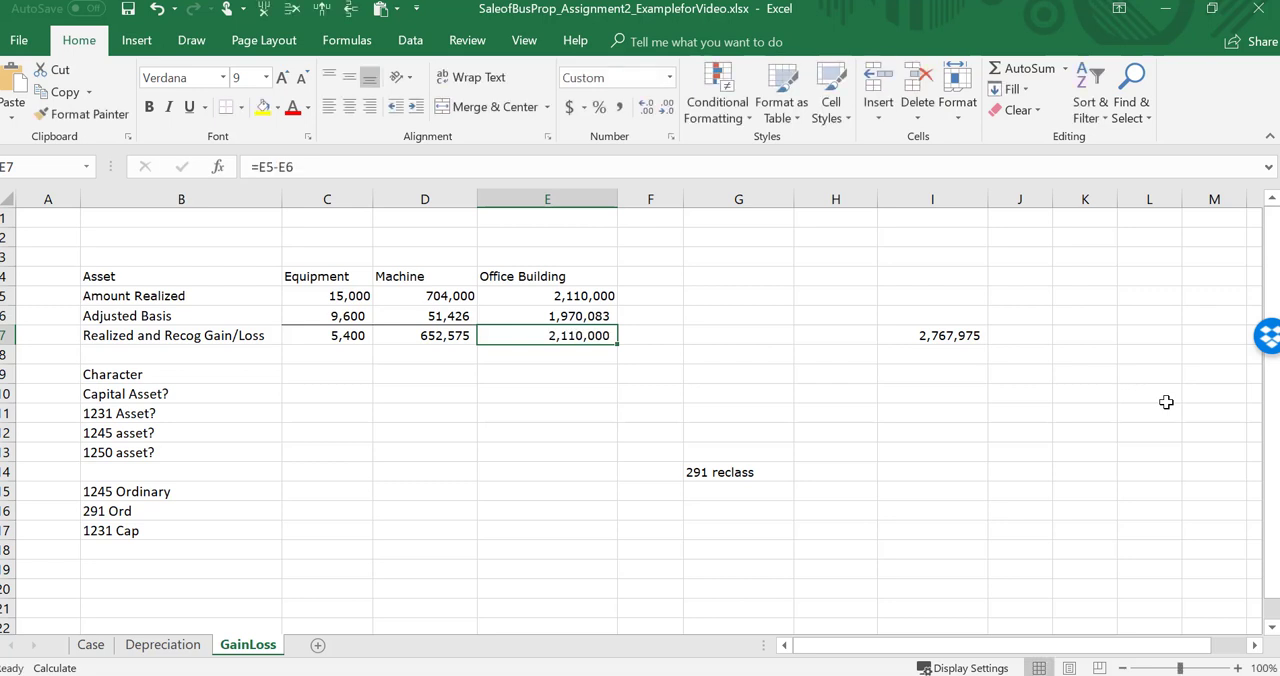
key("F9")
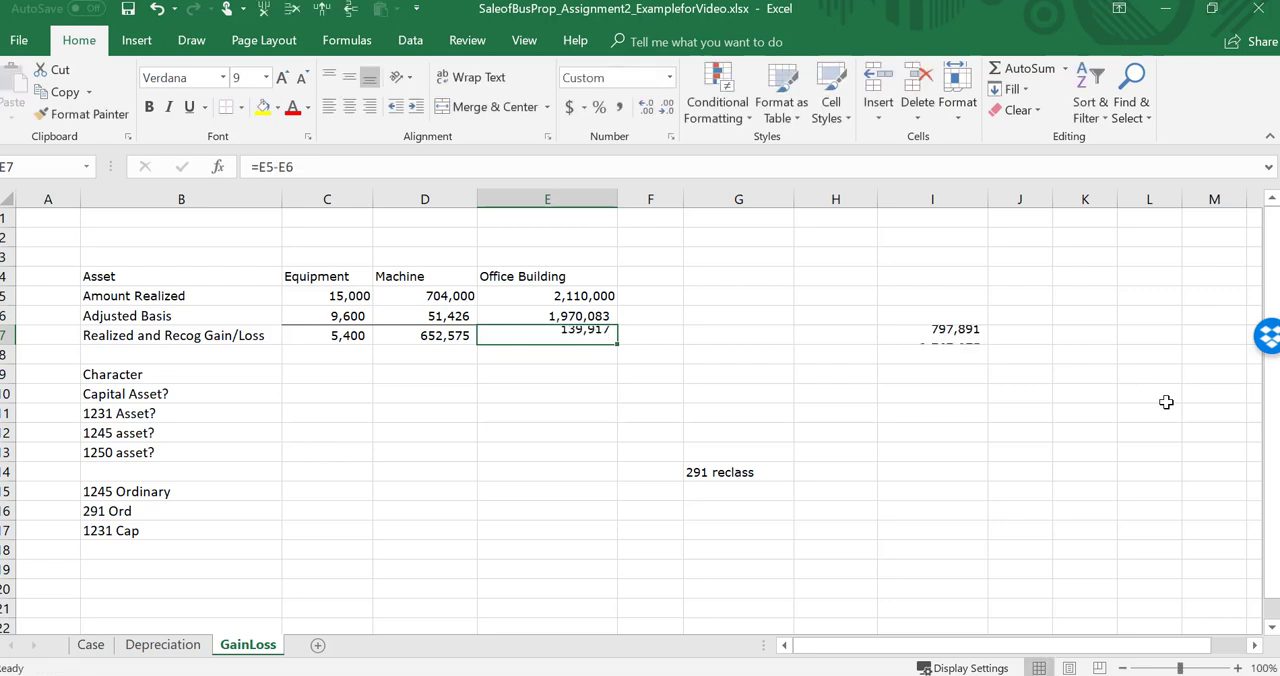
Step: Review the realized and recognized gain formulas in row 7 for all three assets, inspecting the equipment's formula in C7
key("Left")
key("Left")
key("Right")
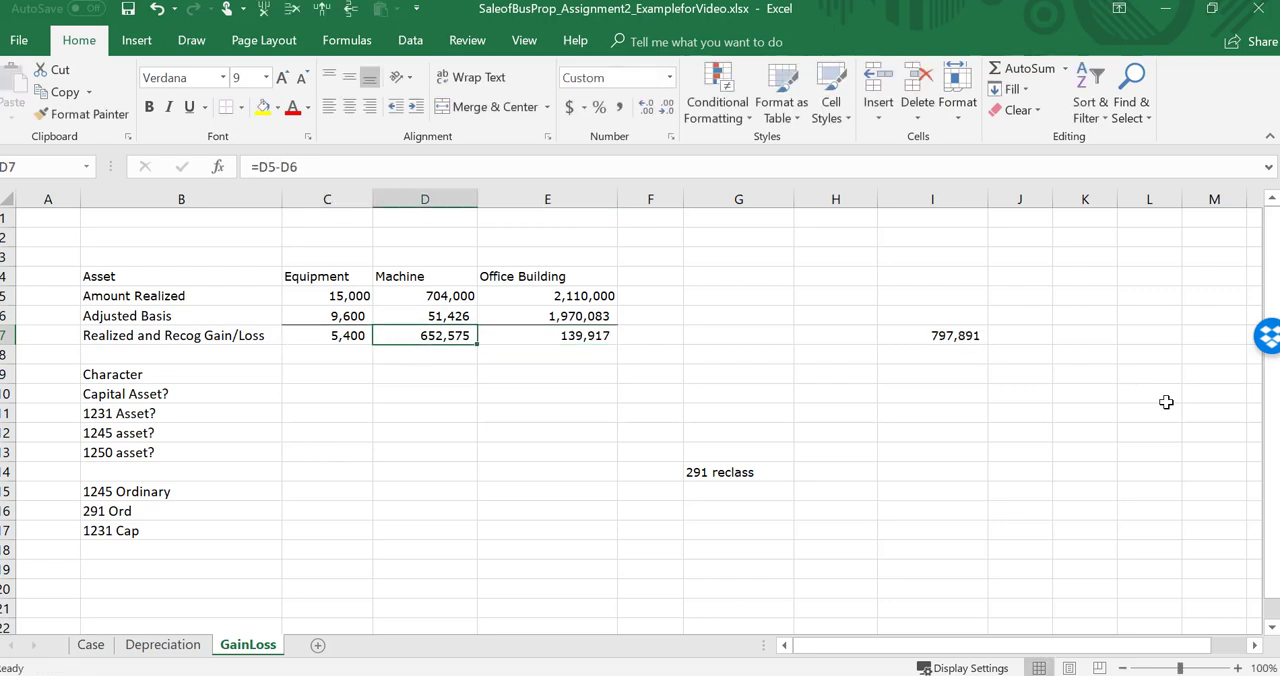
key("Right")
key("Right")
key("Left")
key("Left")
key("Left")
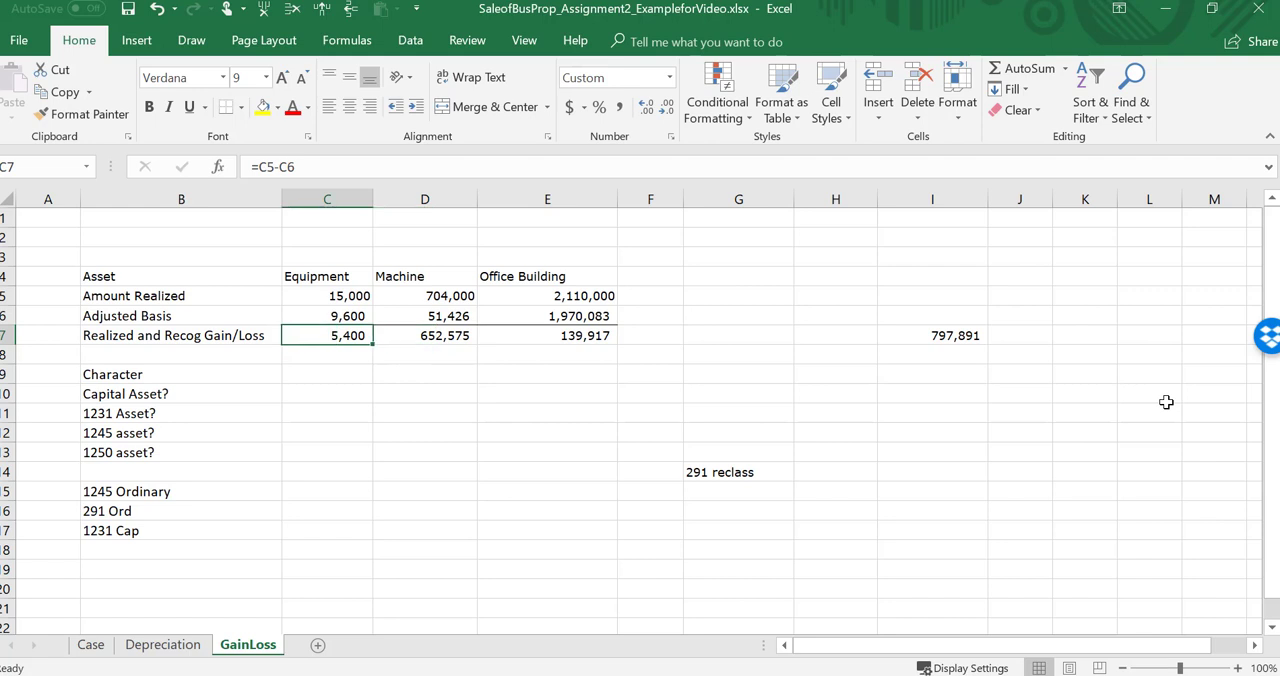
key("F2")
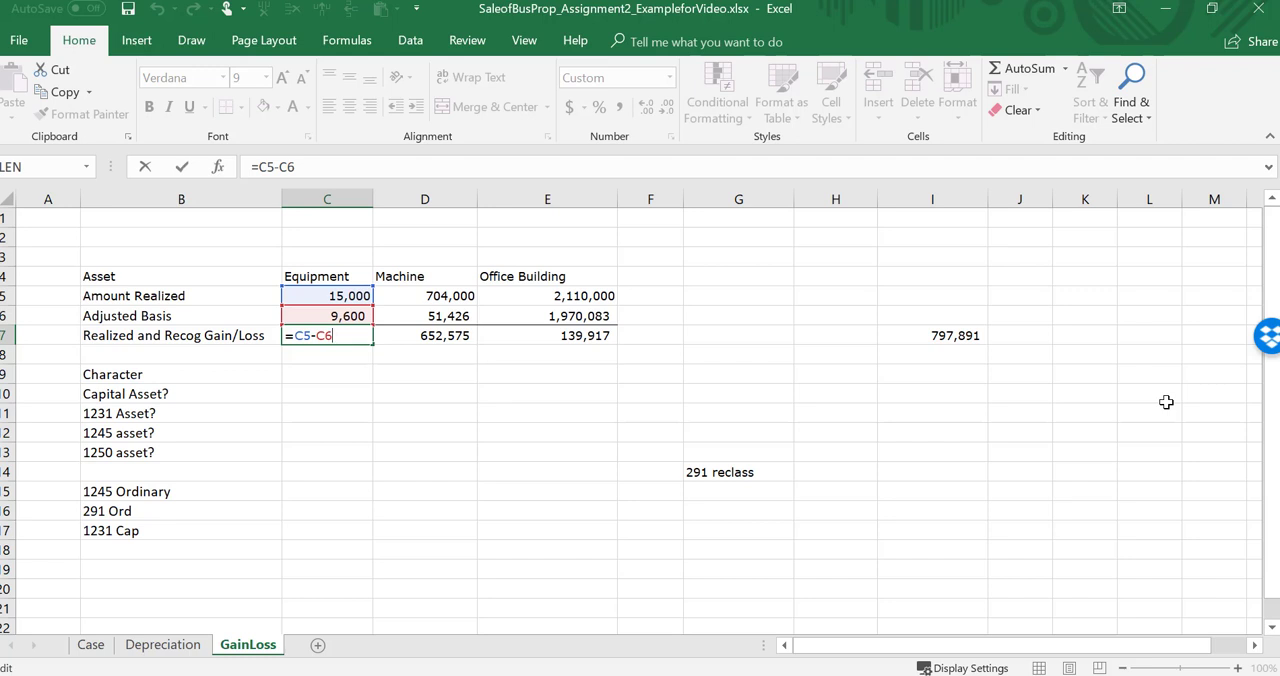
key("Escape")
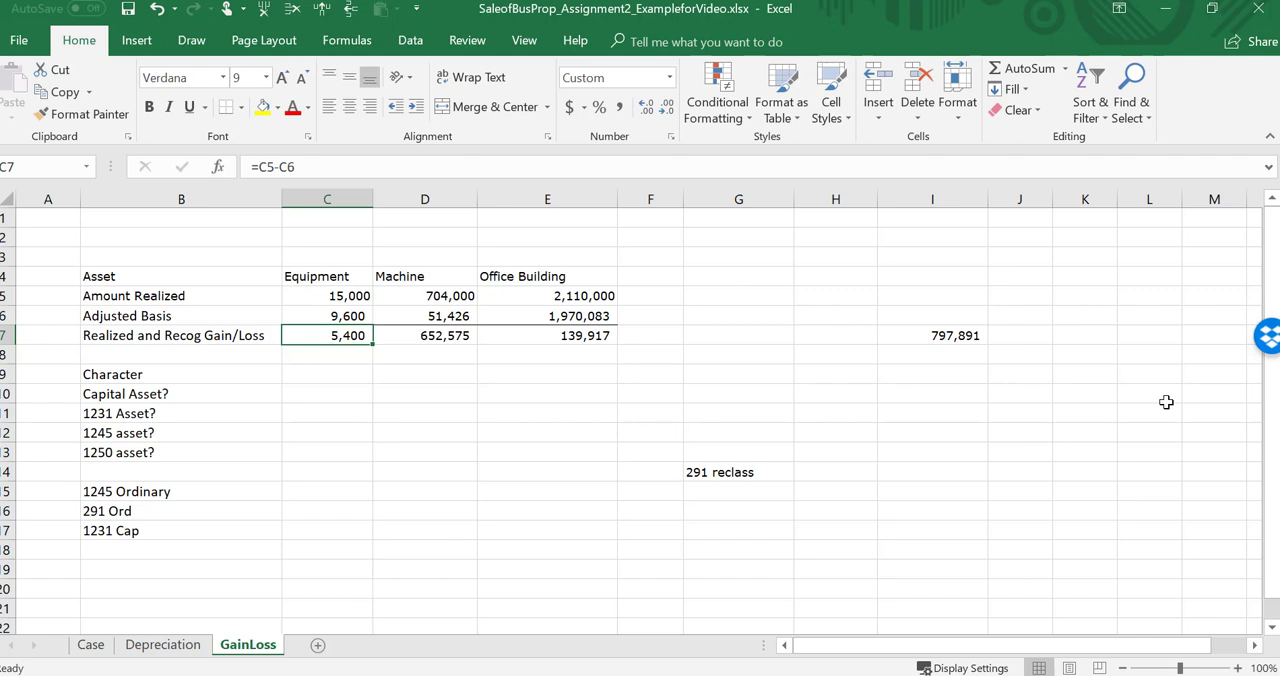
Step: Review the Sell and Character task notes in rows 14 and 15 of the Depreciation sheet
left_click(157, 648)
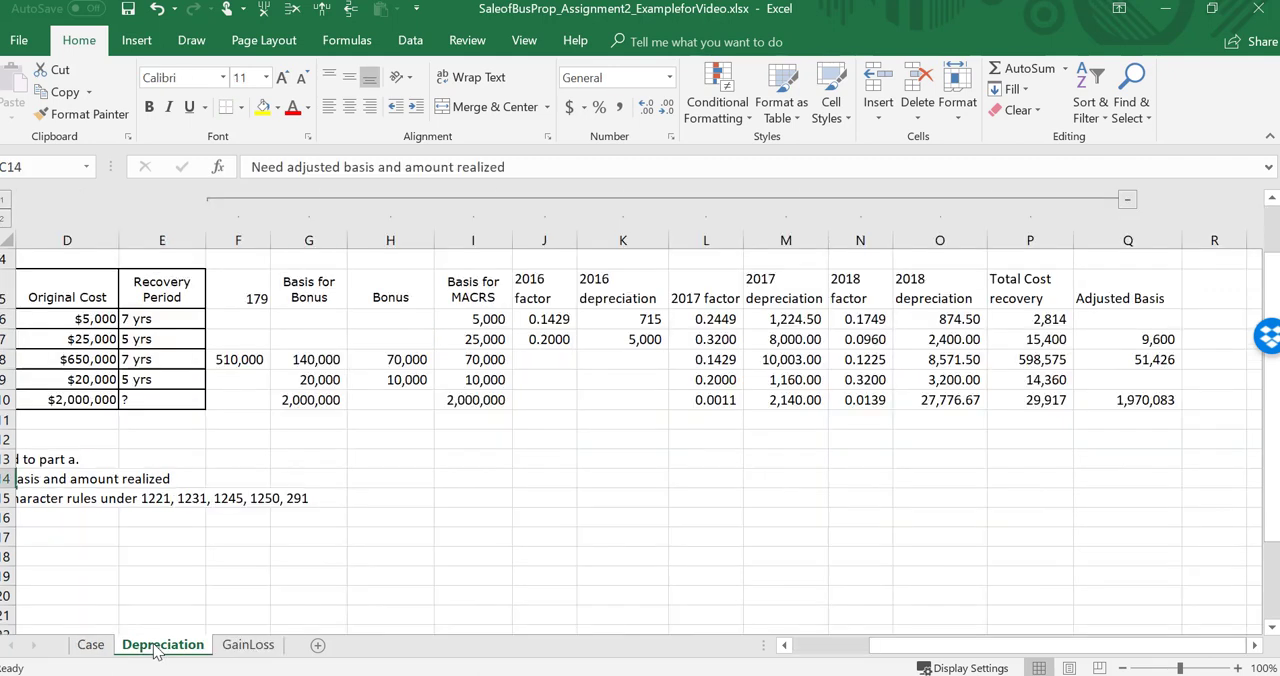
left_click(52, 479)
key("Left")
key("Left")
key("Left")
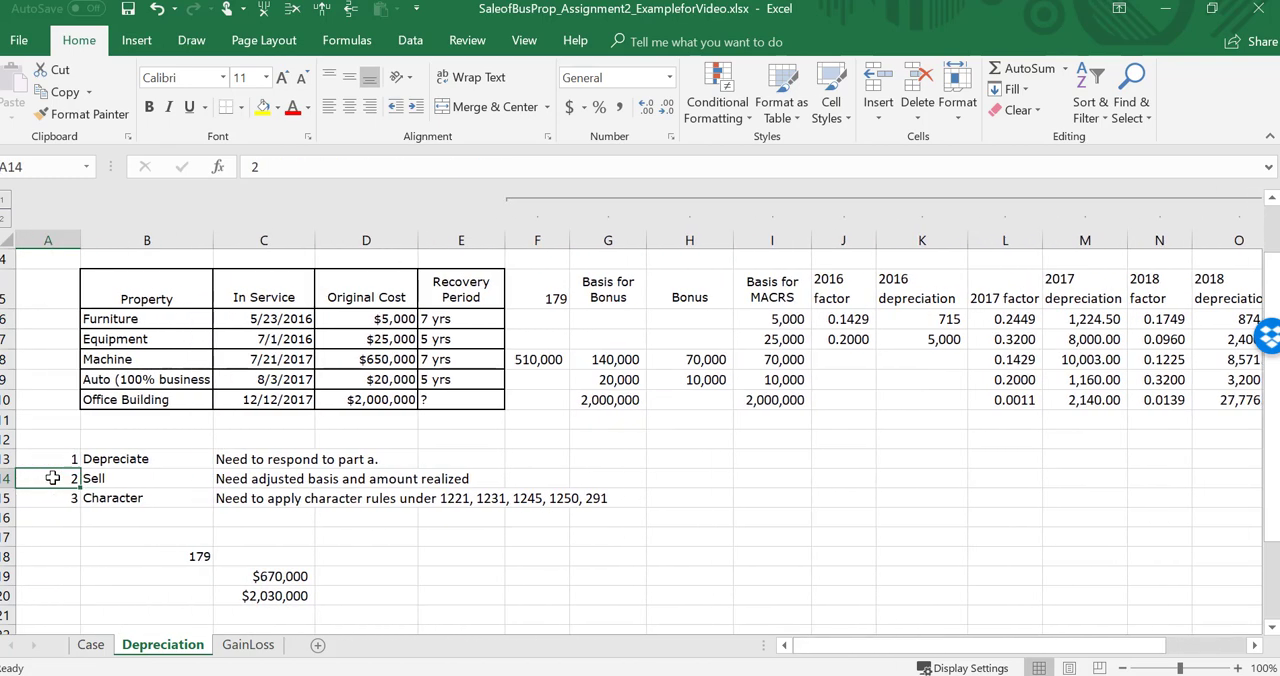
key("Right")
key("Right")
key("Right")
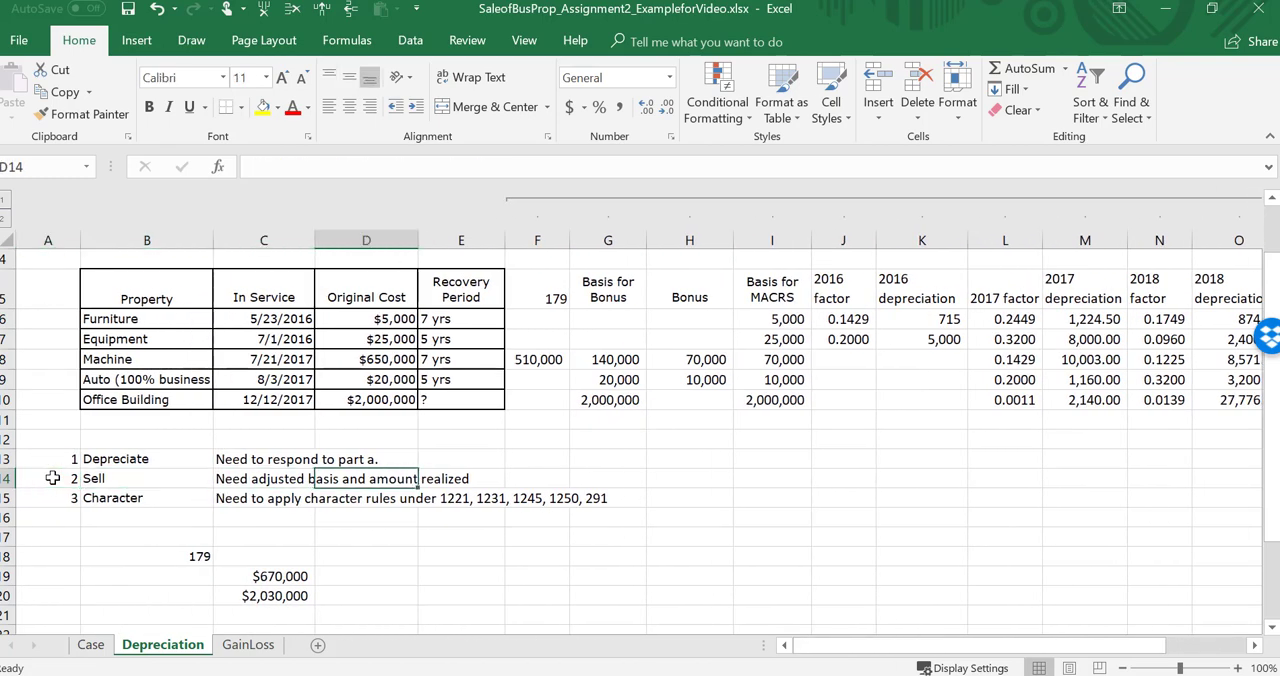
key("Right")
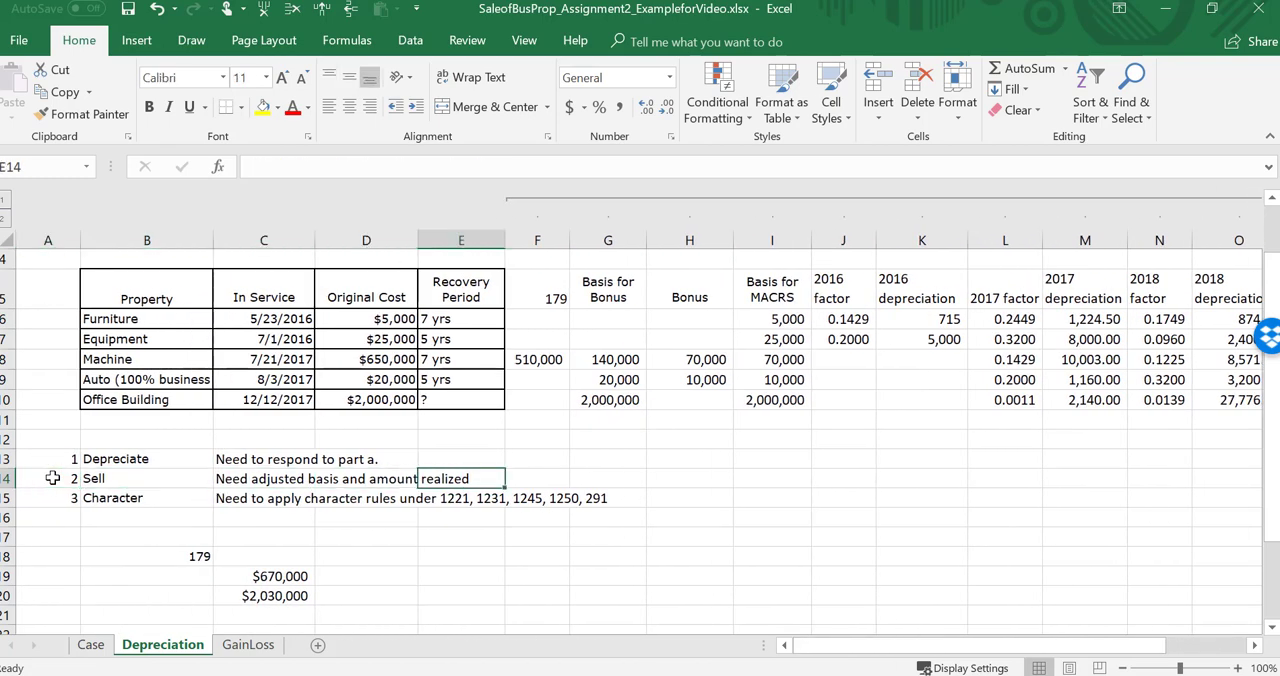
key("Left")
key("Left")
key("Left")
key("Down")
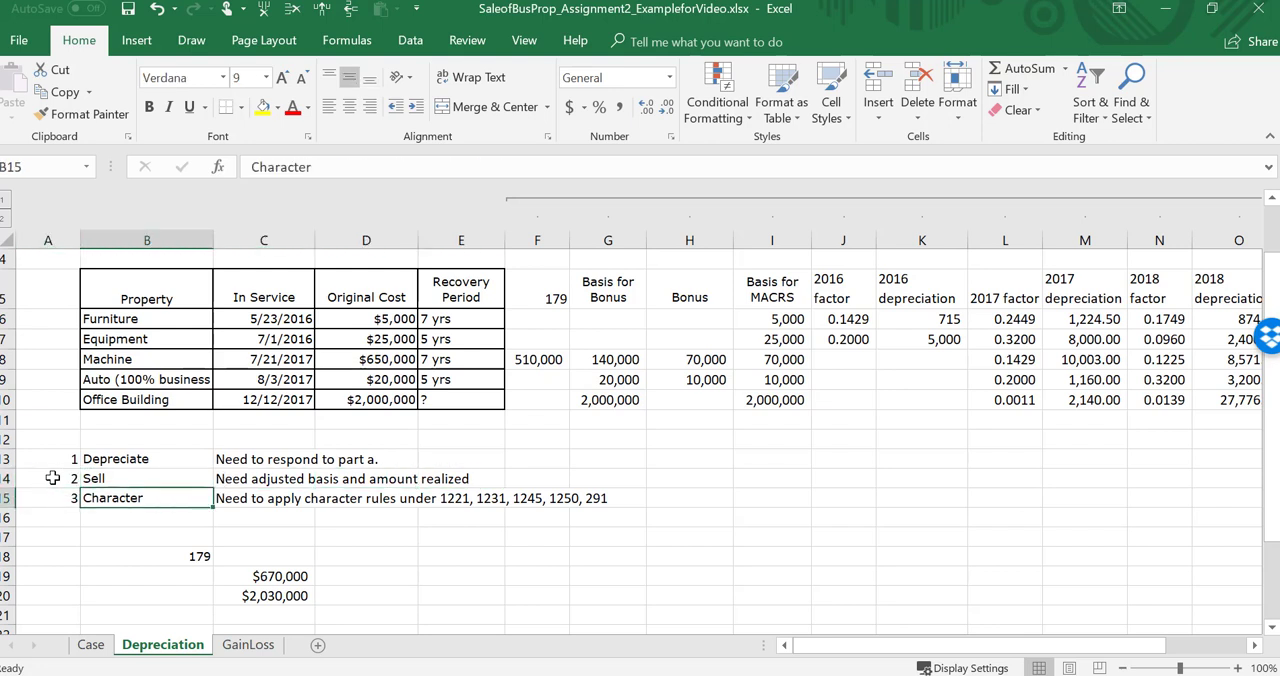
Step: On the GainLoss sheet, answer the equipment's Capital Asset question in C10 with N
left_click(248, 645)
left_click_drag(331, 335, 571, 336)
left_click(333, 334)
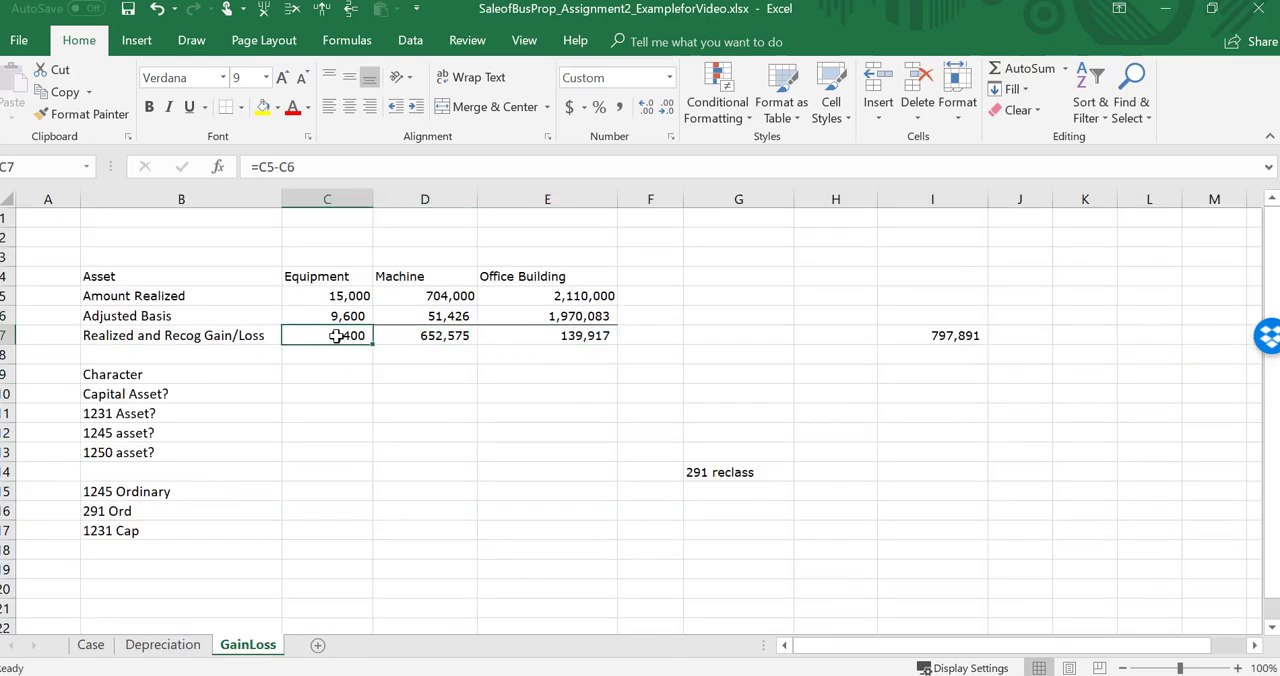
left_click(323, 387)
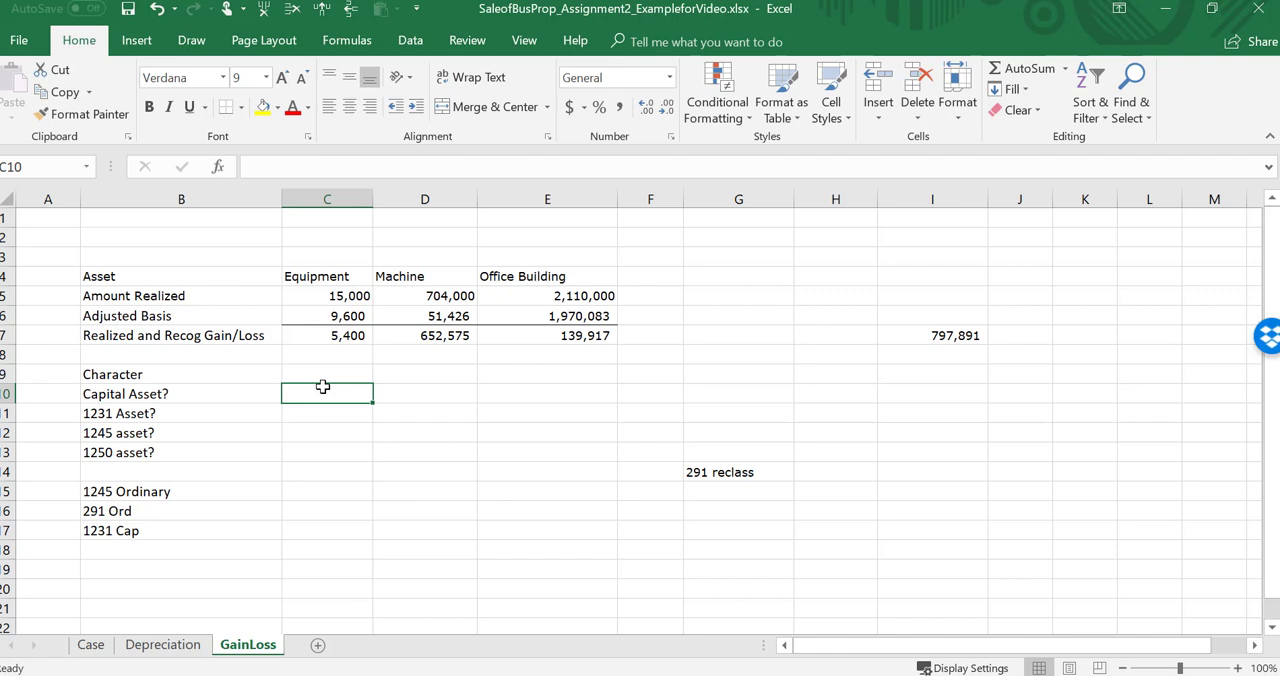
type("N")
key("Return")
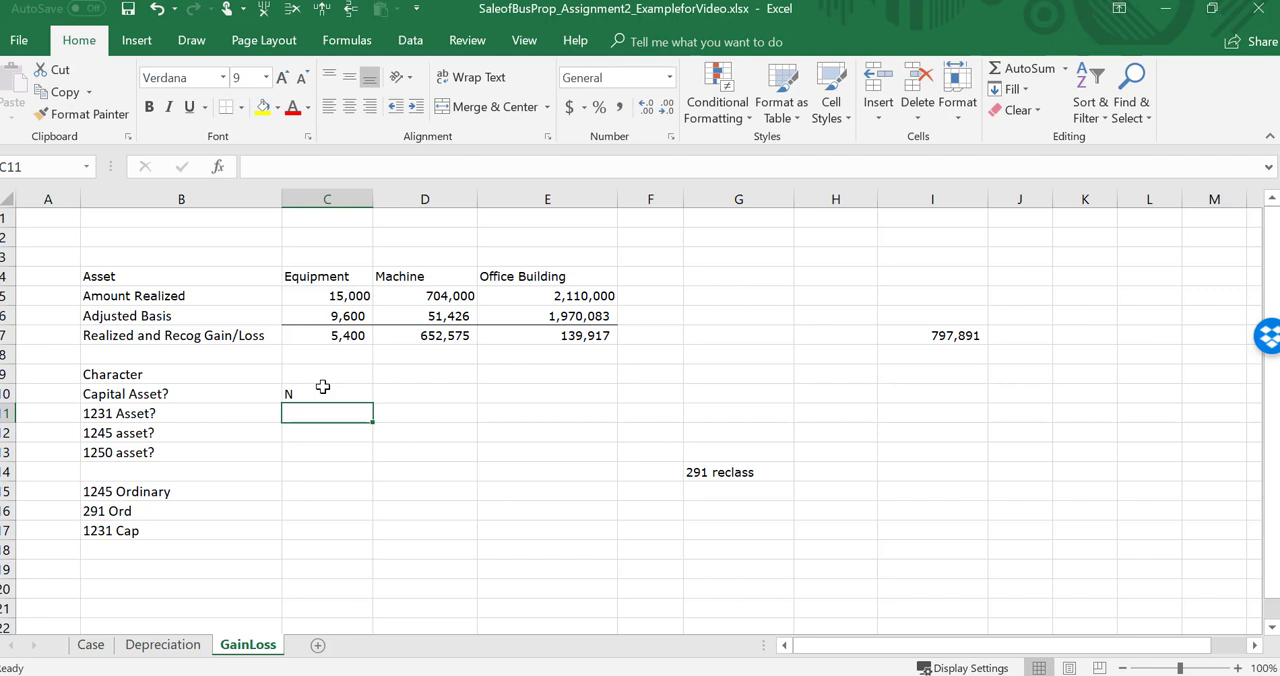
Step: Check the equipment's details on the Case sheet and fill its GainLoss answers: 1231 asset Y, 1245 asset Y, 1250 asset N
left_click(90, 645)
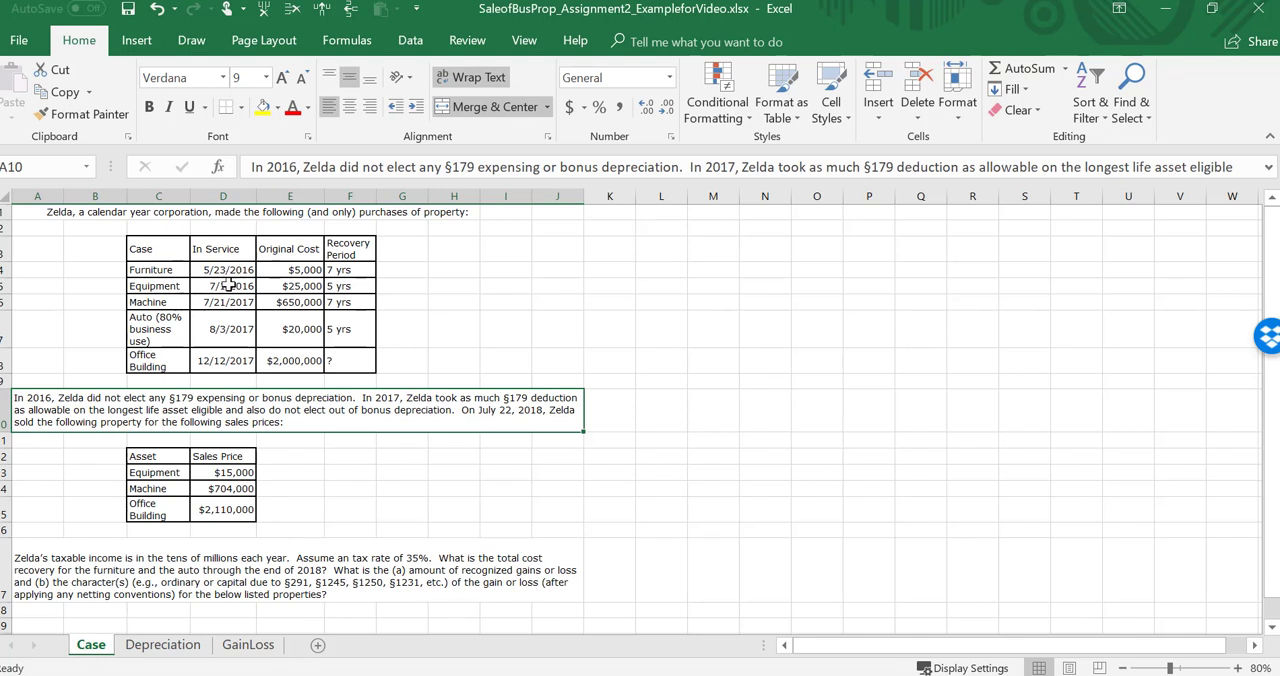
left_click(245, 650)
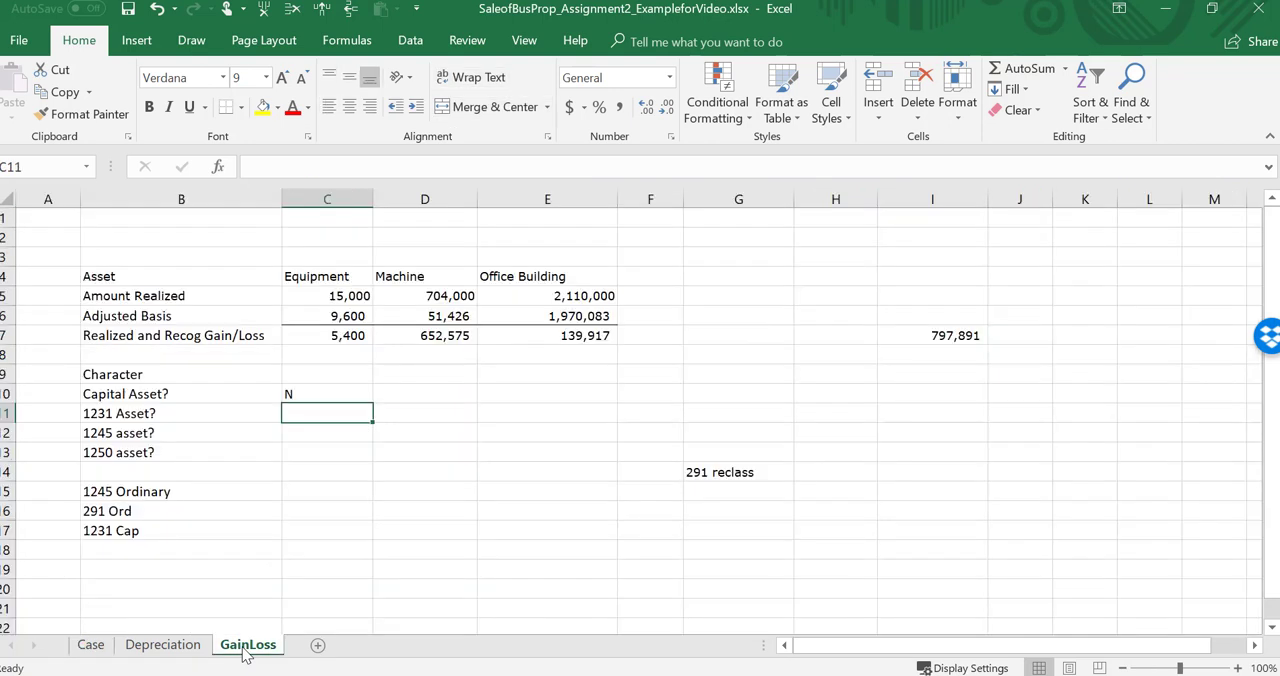
type("Y")
key("Return")
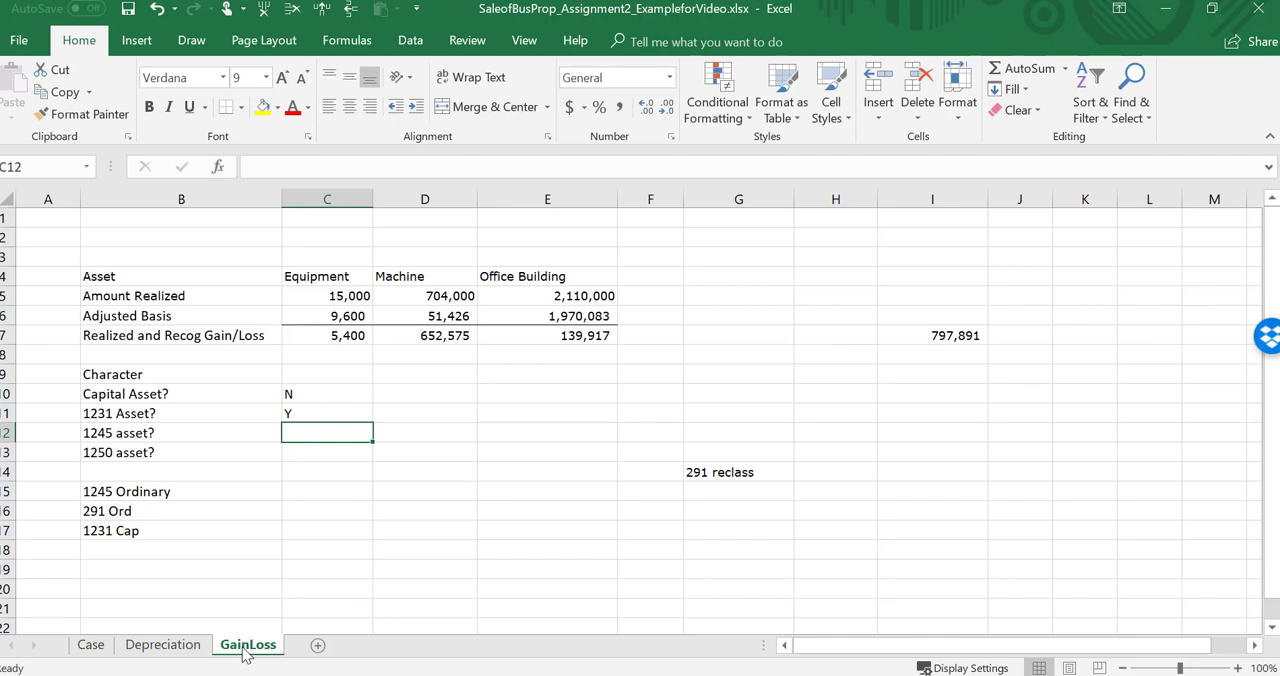
type("Y")
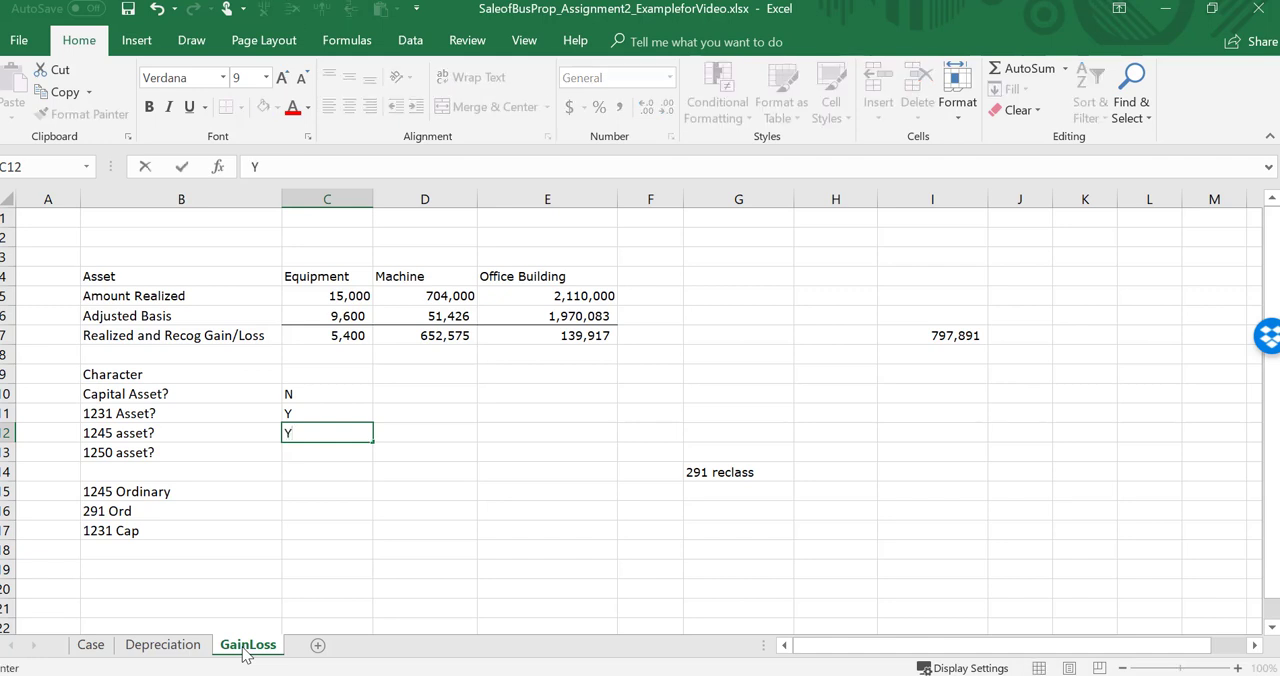
key("Return")
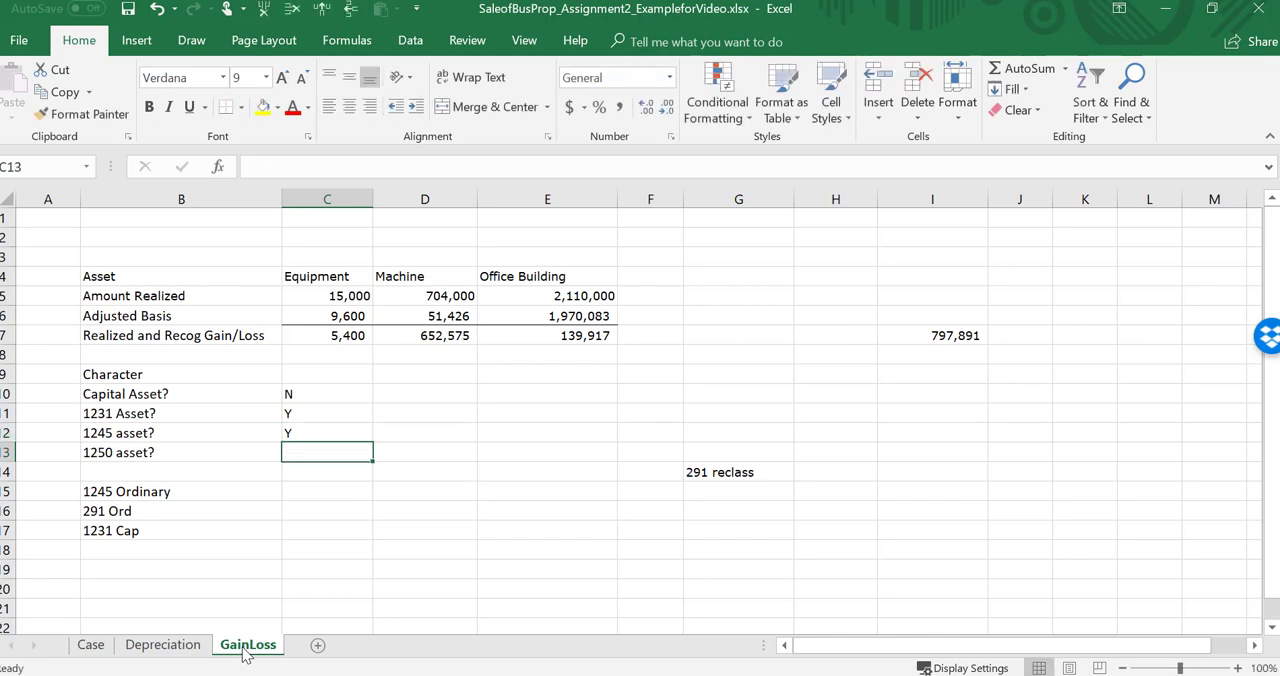
type("N")
key("Return")
key("Return")
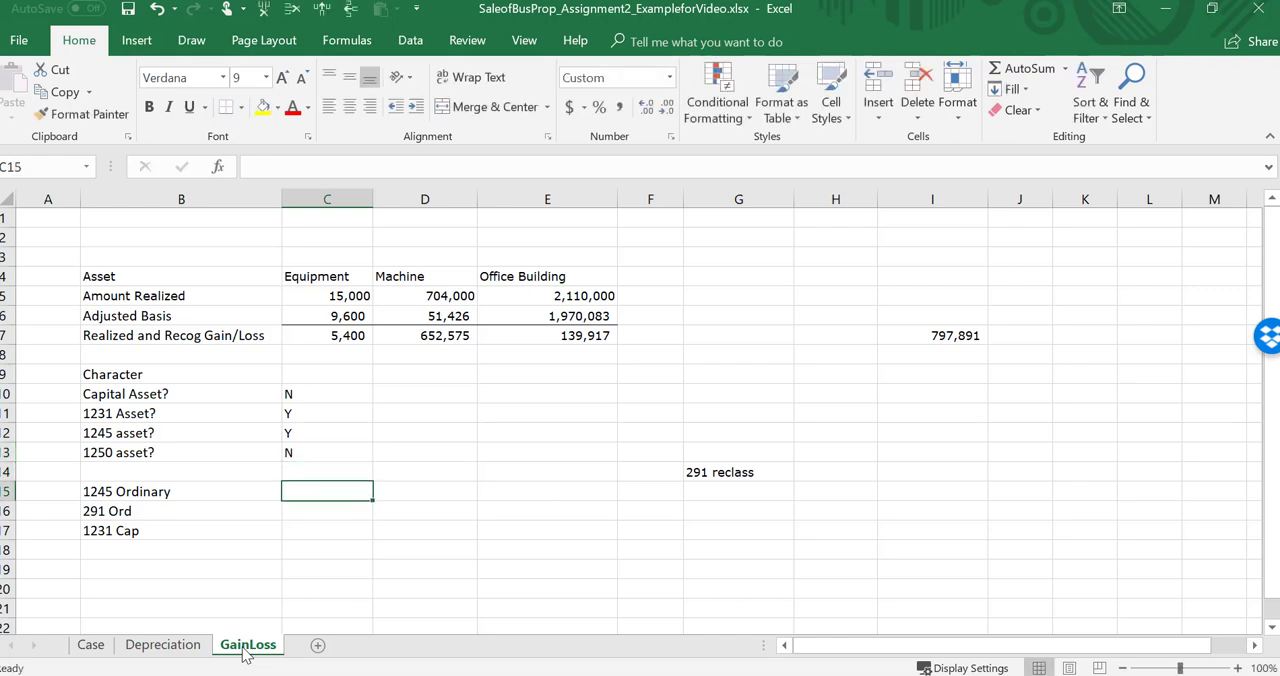
Step: Compare the equipment's recognized gain in C7 of GainLoss with its total cost recovery in P7 of the Depreciation sheet
key("Up")
key("Up")
key("Up")
key("Up")
key("Up")
key("Up")
key("Up")
key("Up")
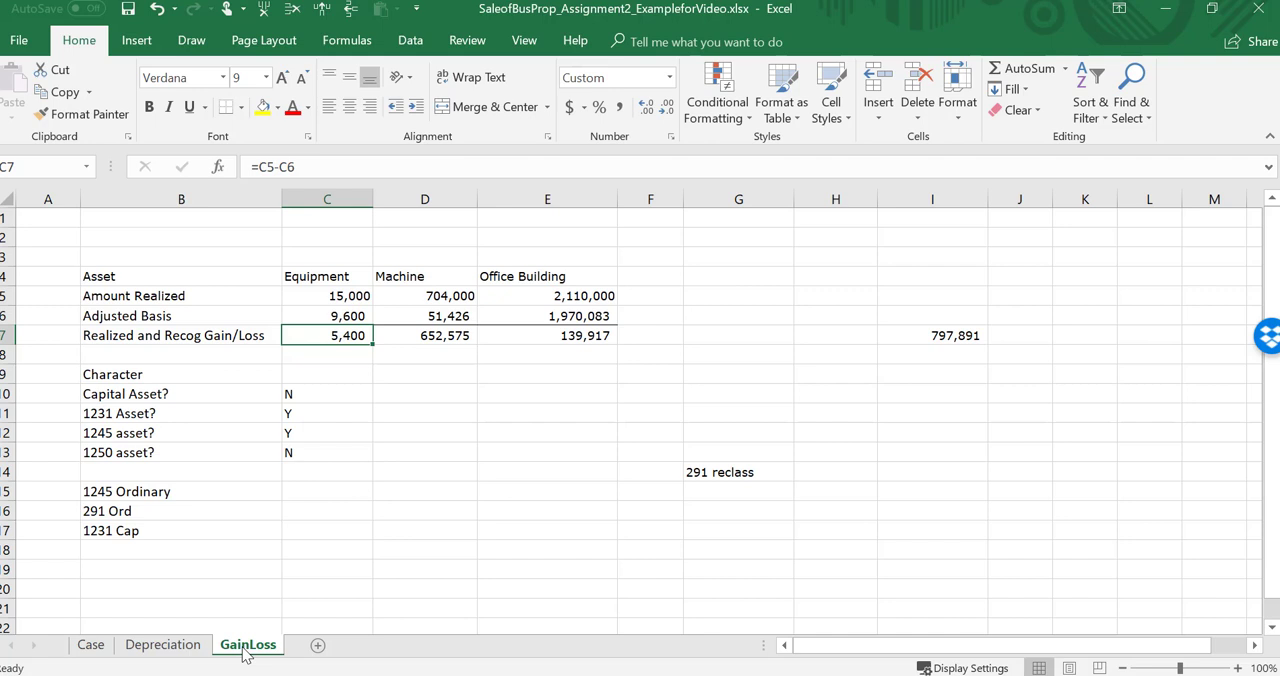
left_click(163, 648)
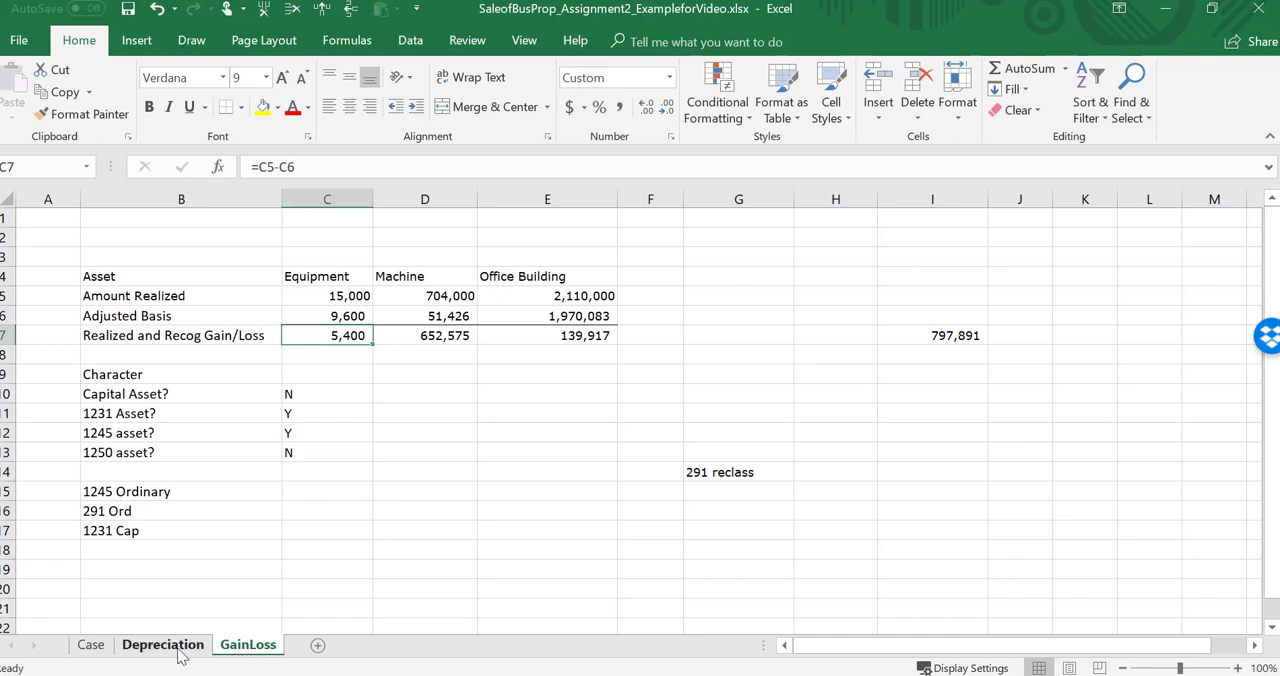
left_click(765, 339)
key("Right")
key("Right")
key("Right")
key("Right")
key("Right")
key("Right")
key("Right")
key("Right")
key("Right")
key("Right")
key("Right")
key("Right")
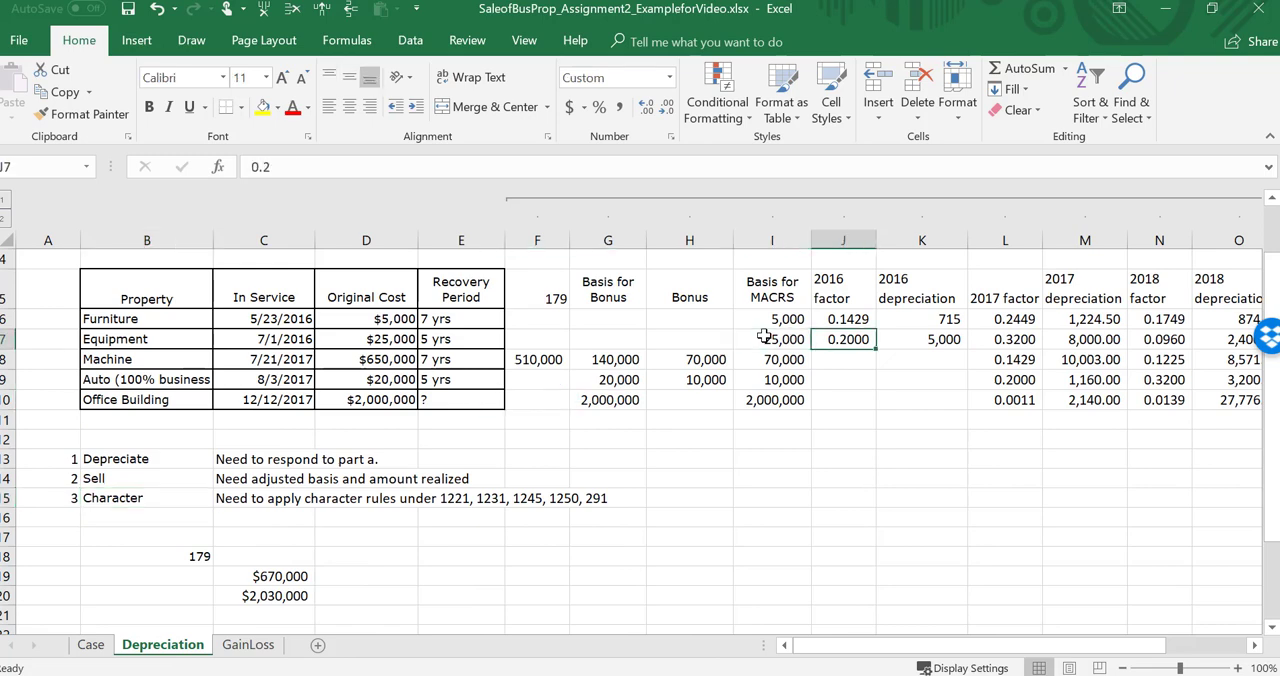
key("Left")
key("Left")
key("Left")
key("Left")
key("Left")
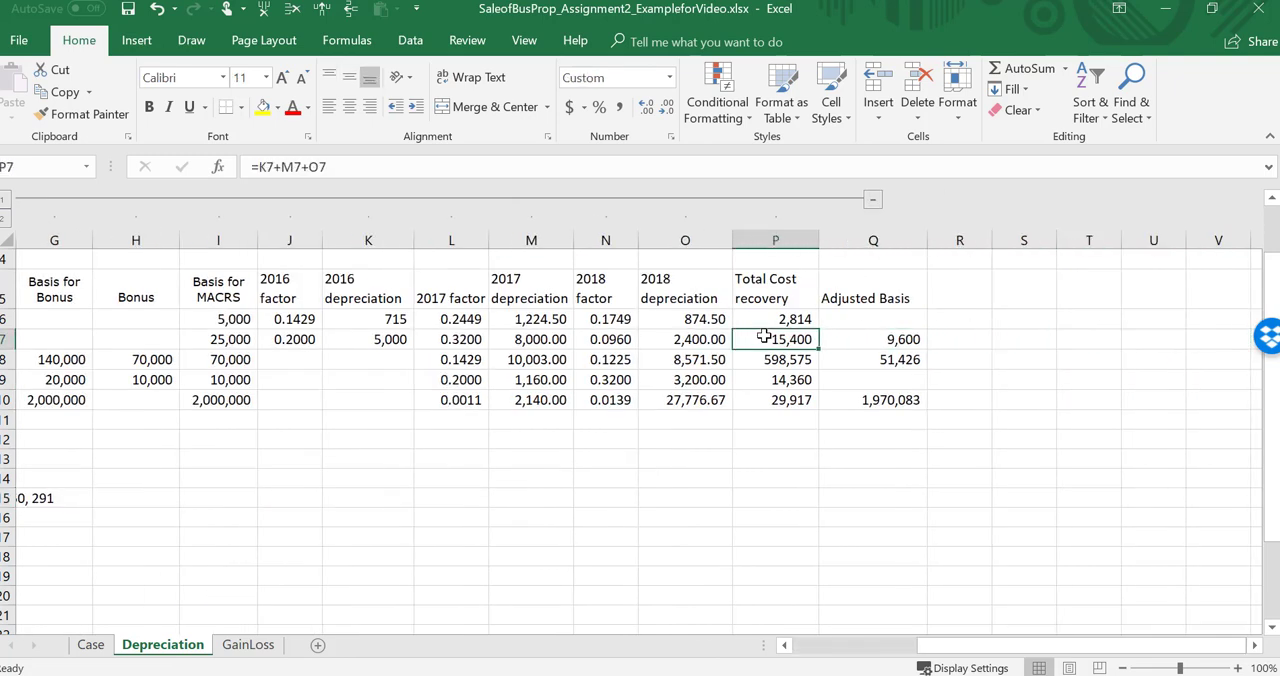
left_click(245, 630)
left_click(248, 645)
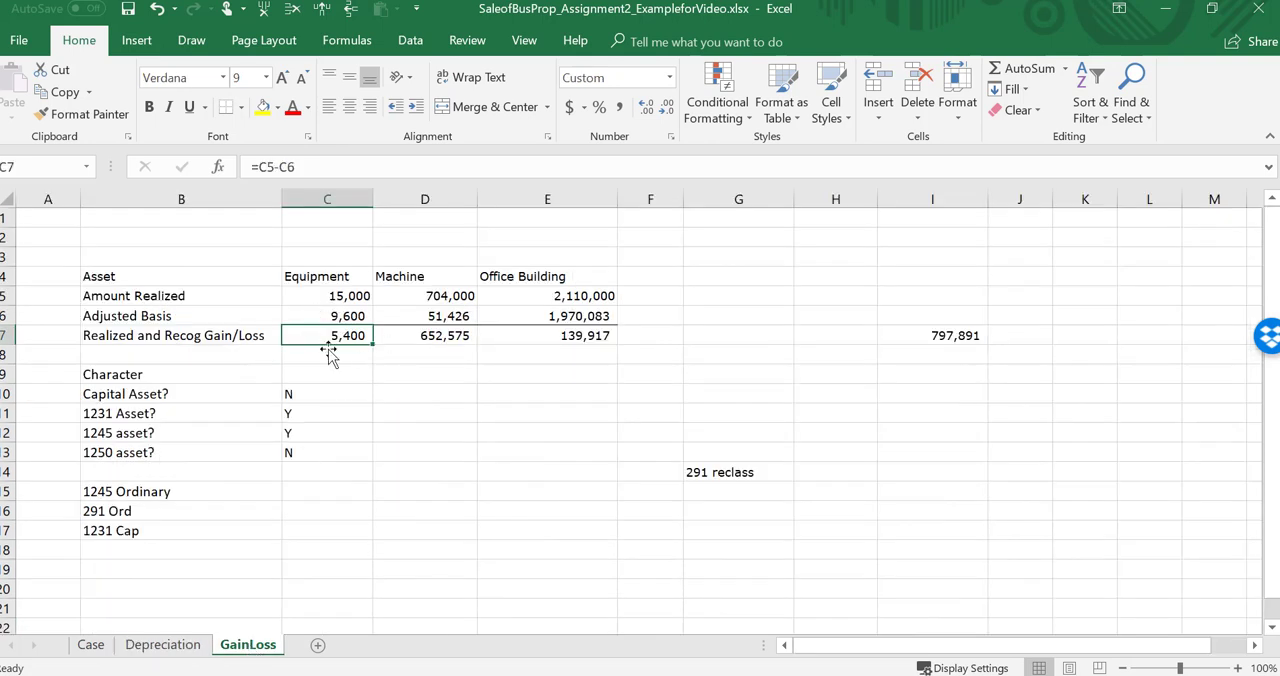
Step: Set the equipment's 1245 Ordinary amount in C15 equal to its recognized gain in C7
left_click(303, 494)
type("=")
key("Up")
key("Up")
key("Up")
key("Up")
key("Up")
key("Up")
key("Up")
key("Up")
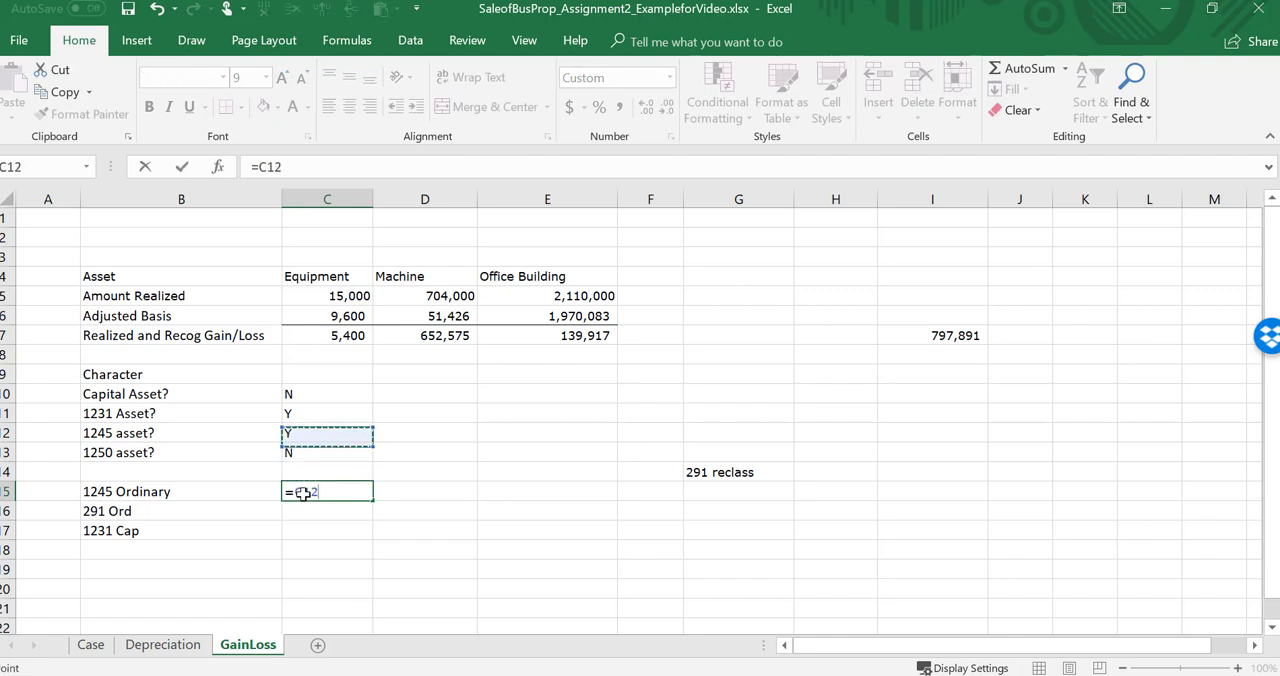
key("Return")
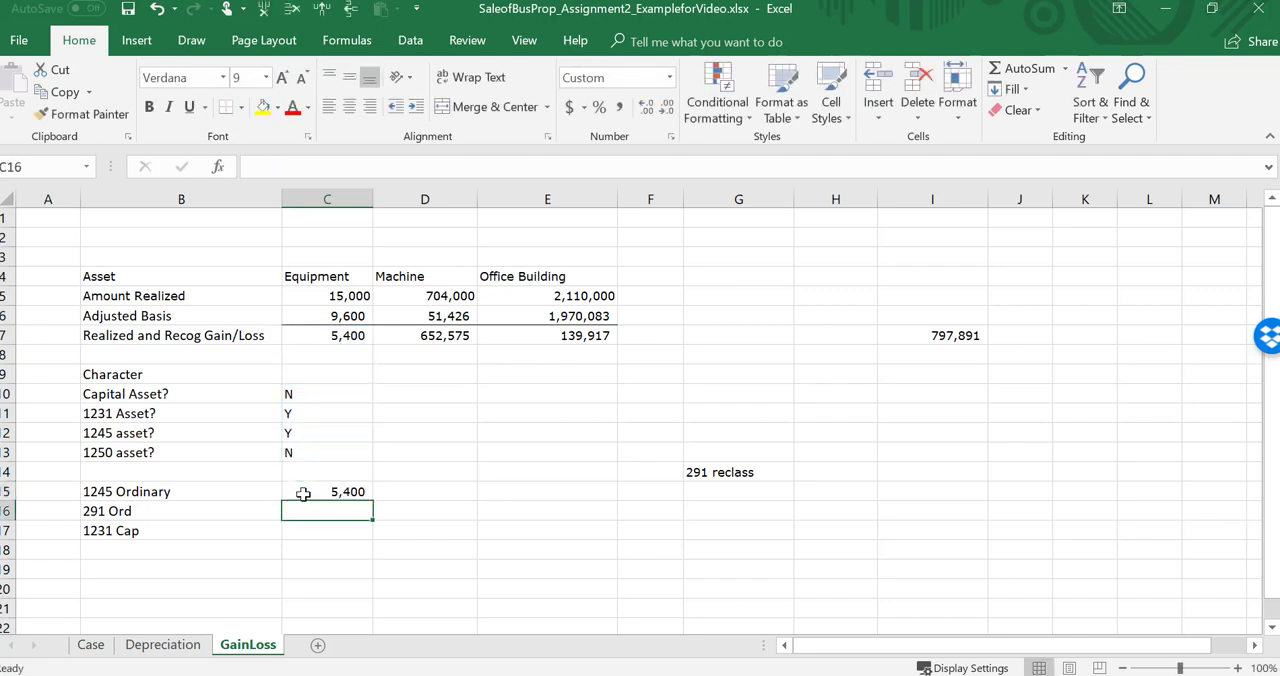
Step: Answer the machine's Capital Asset question in D10 with N
key("Right")
key("Up")
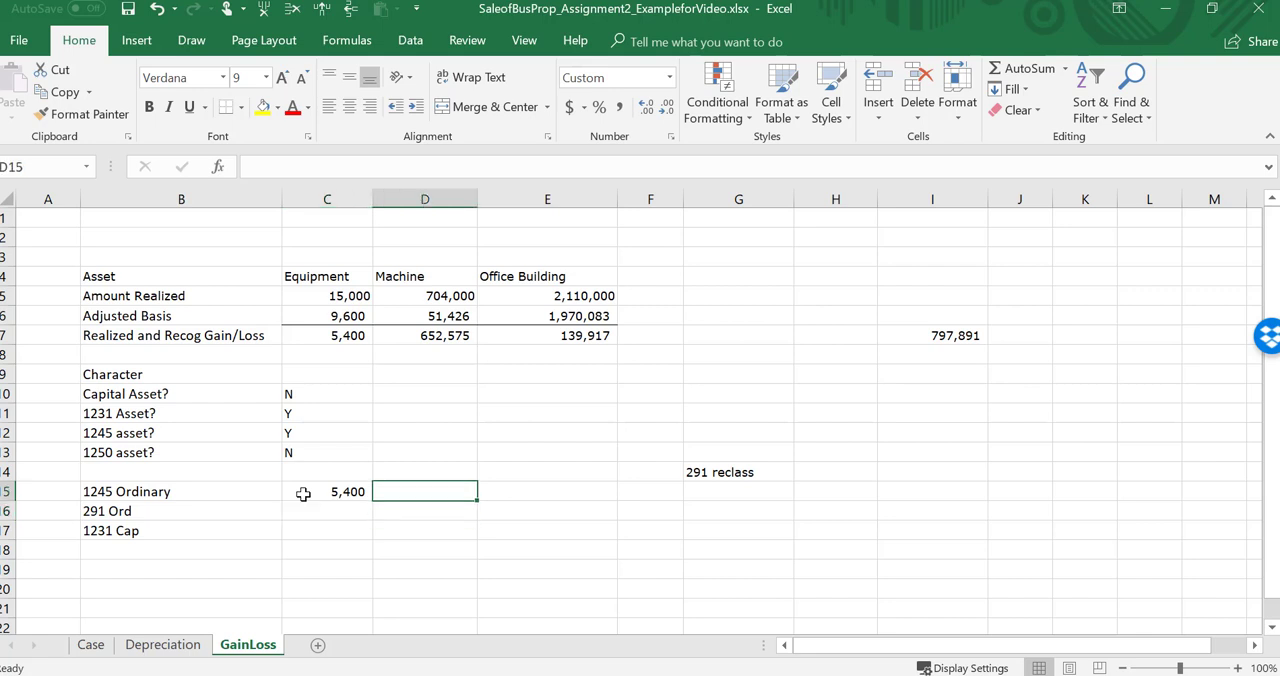
key("Up")
key("Up")
key("Up")
key("Up")
key("Up")
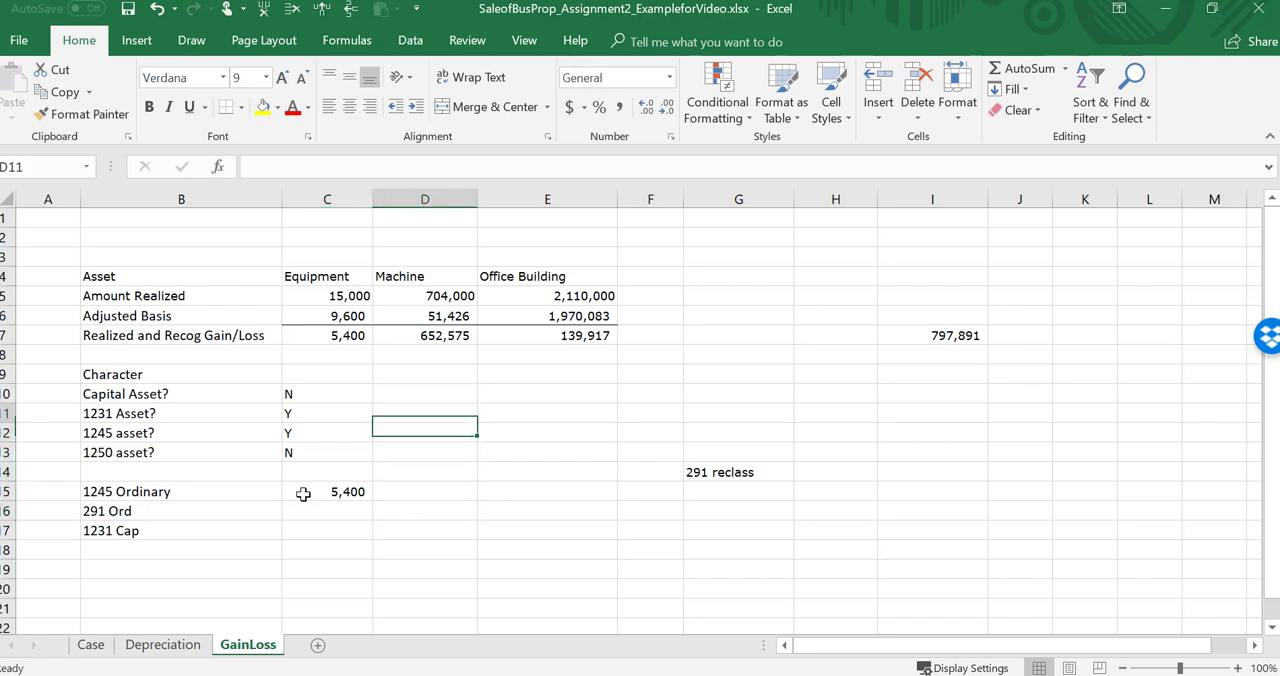
type("N")
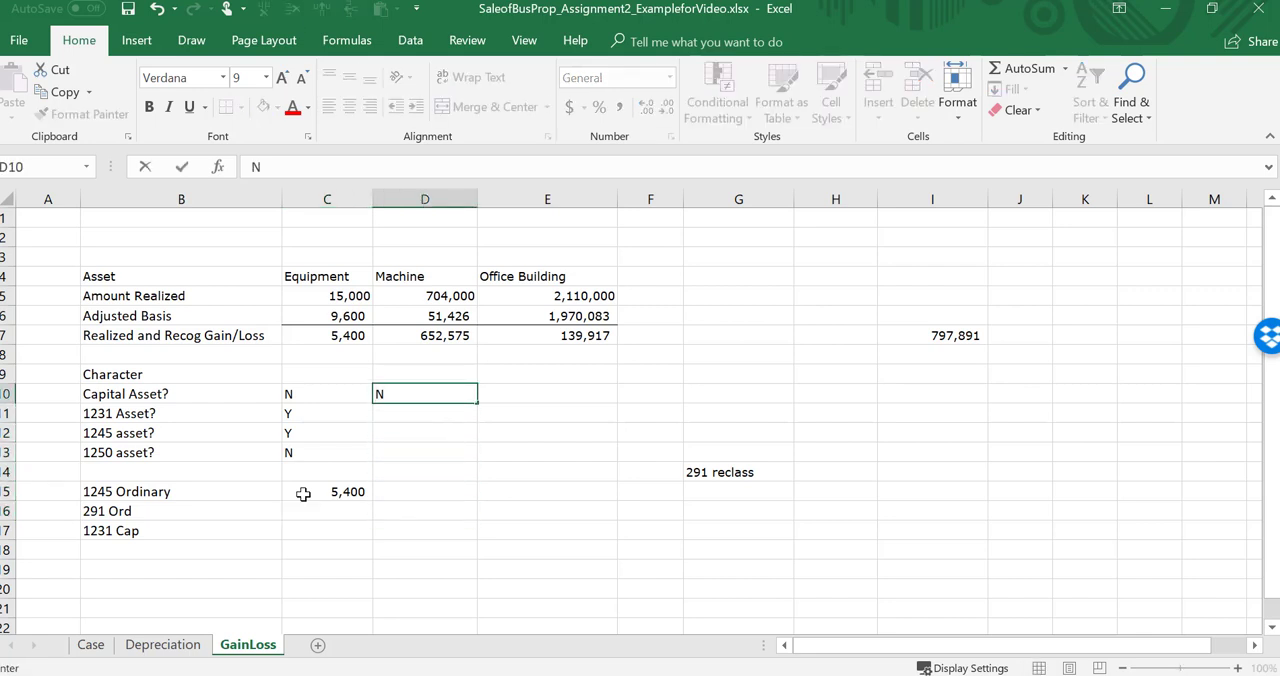
key("Return")
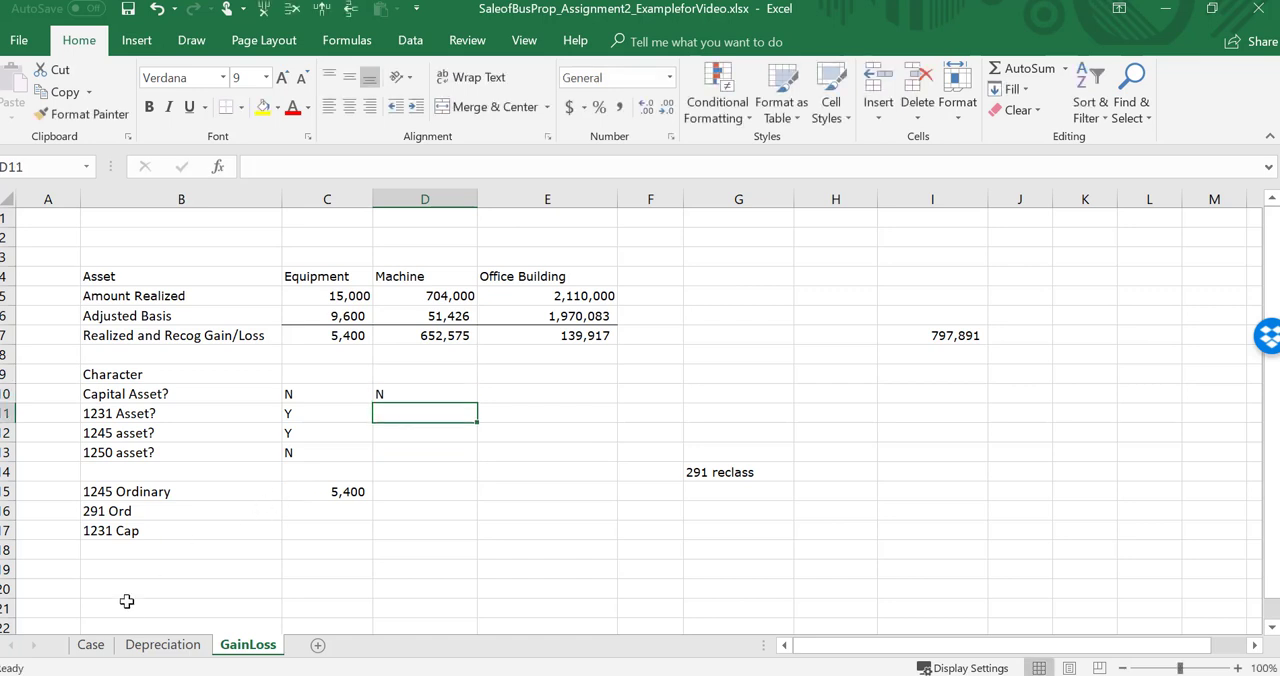
Step: Check the machine's details on the Case sheet and fill its GainLoss answers: 1231 asset Y, 1245 asset Y, 1250 asset N
left_click(90, 645)
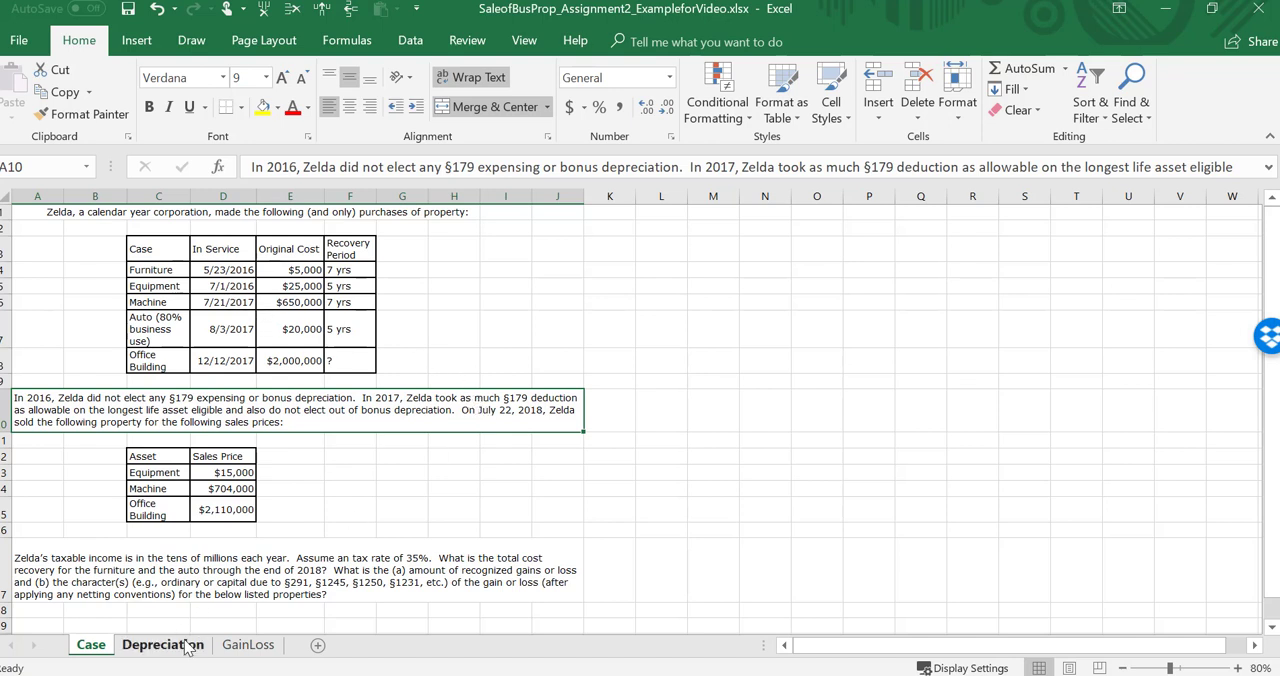
left_click(240, 645)
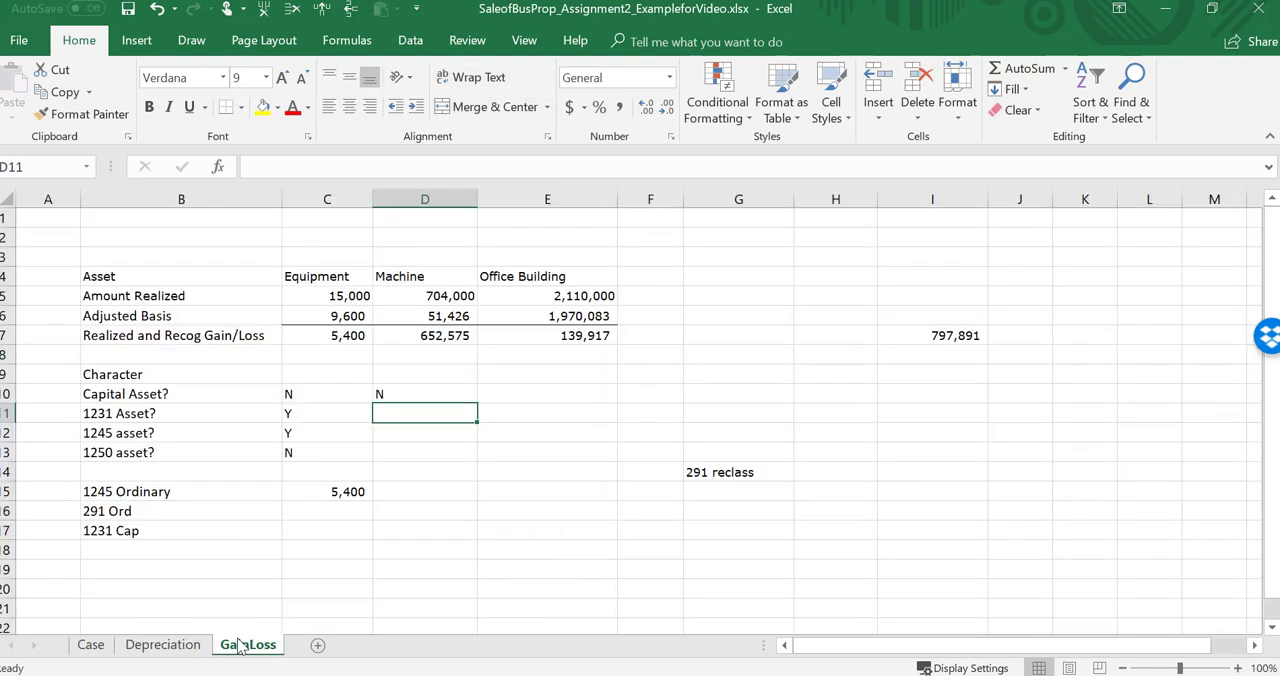
type("Y")
key("Return")
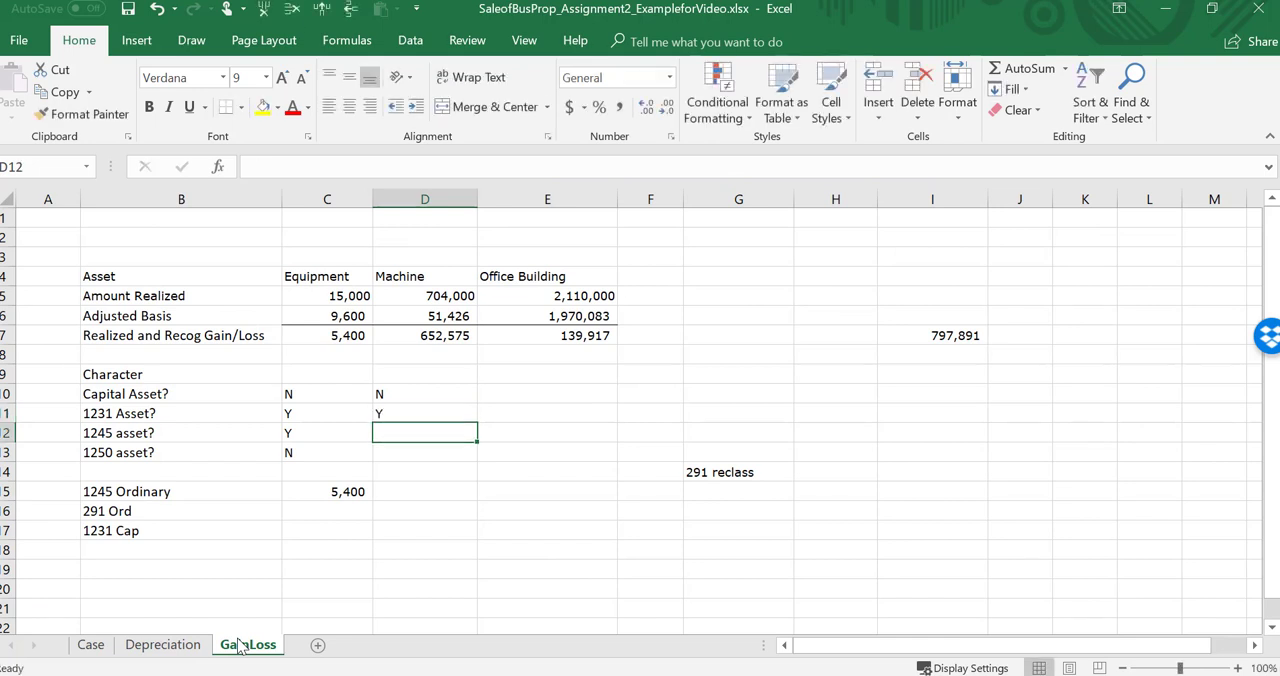
type("Y")
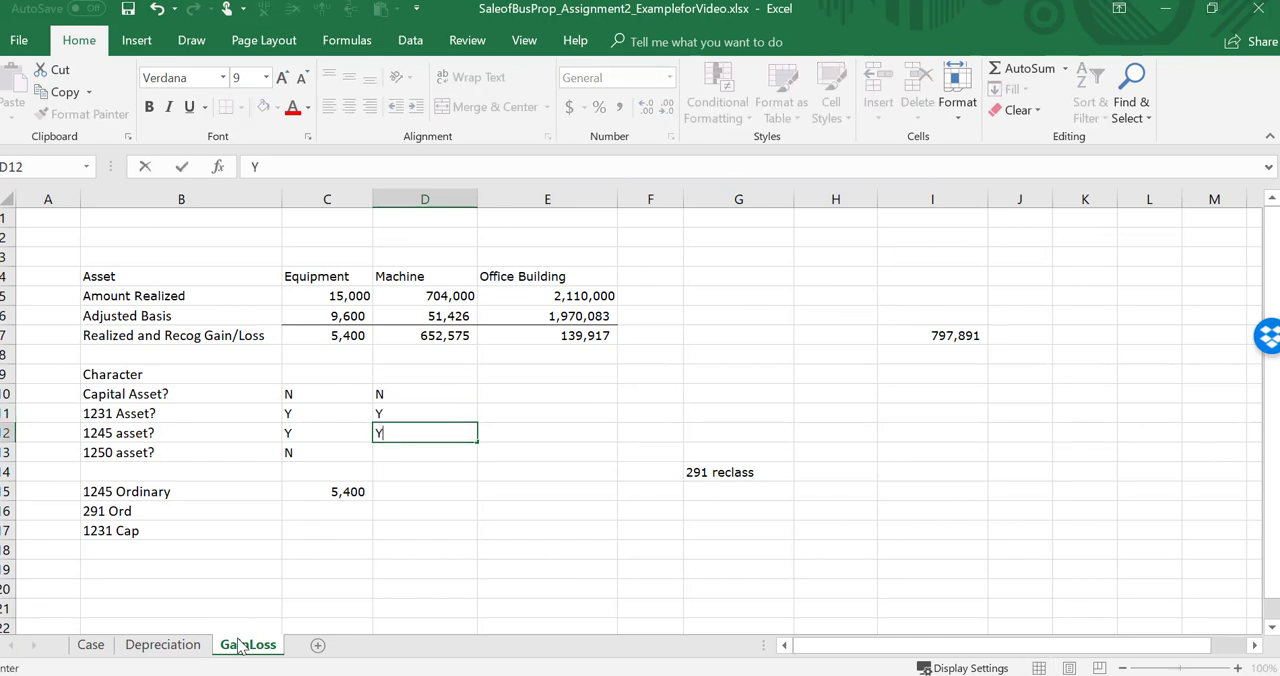
key("Return")
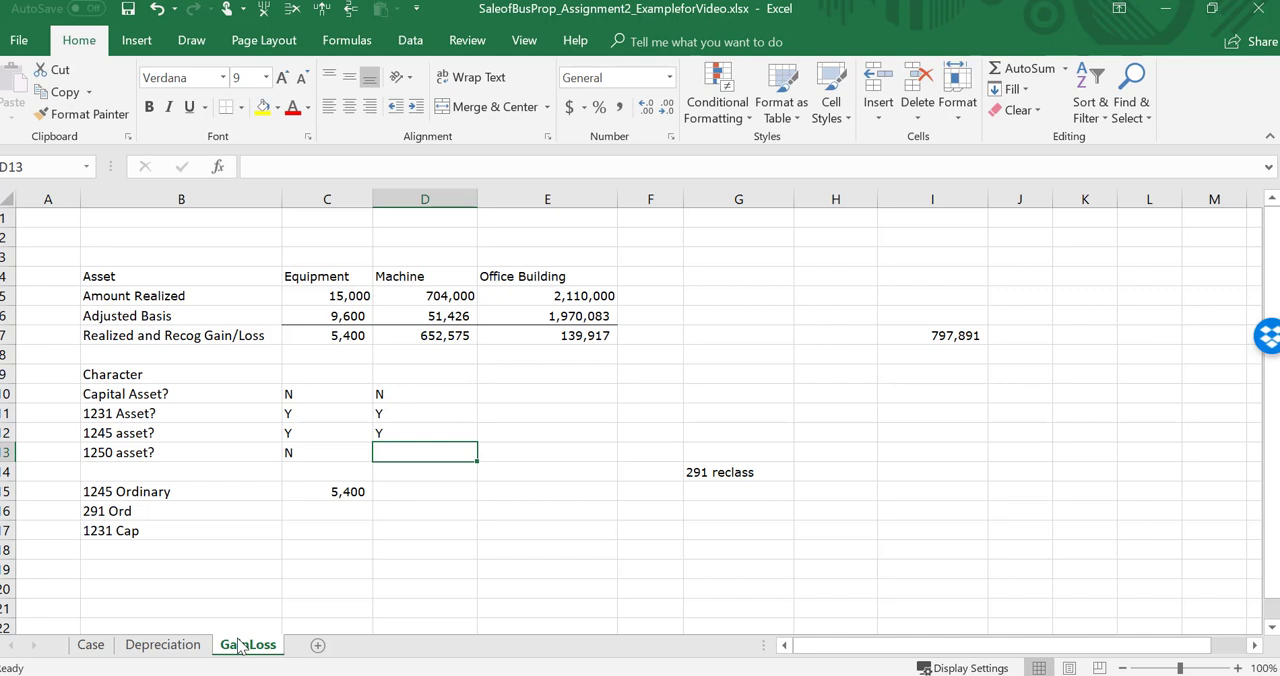
type("N")
key("Return")
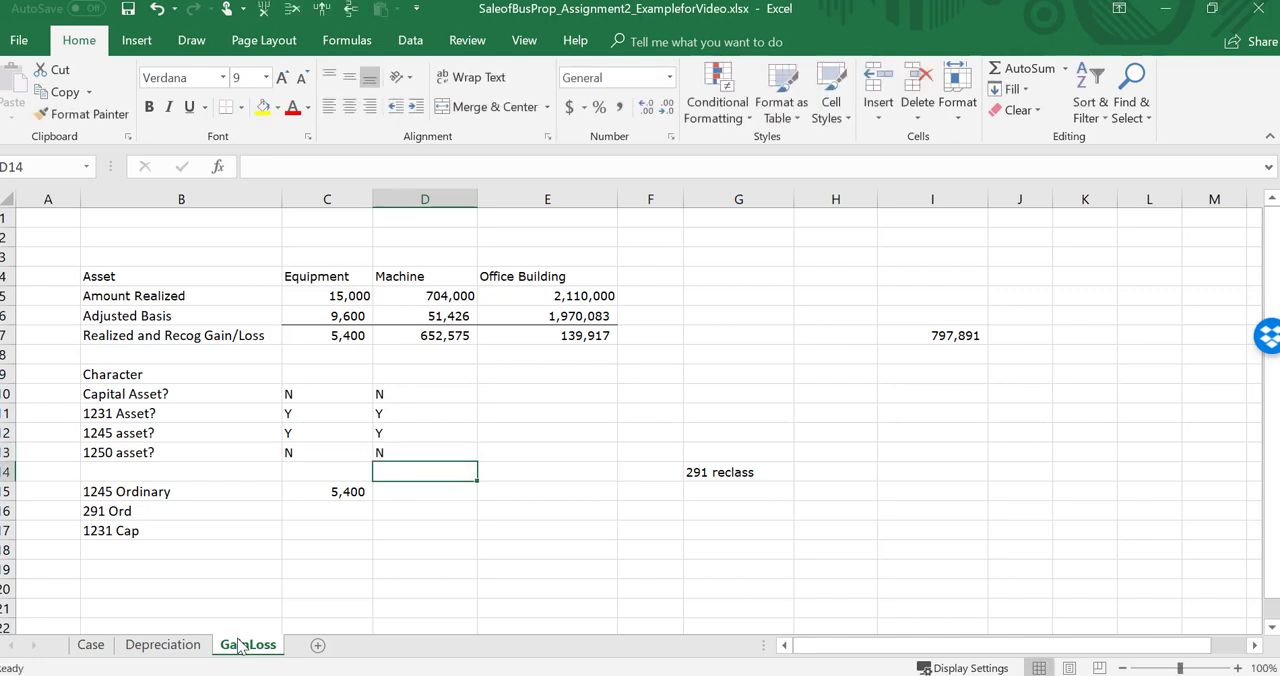
Step: Set the machine's 1245 Ordinary amount in D15 equal to its total cost recovery in P8 of the Depreciation sheet
key("Return")
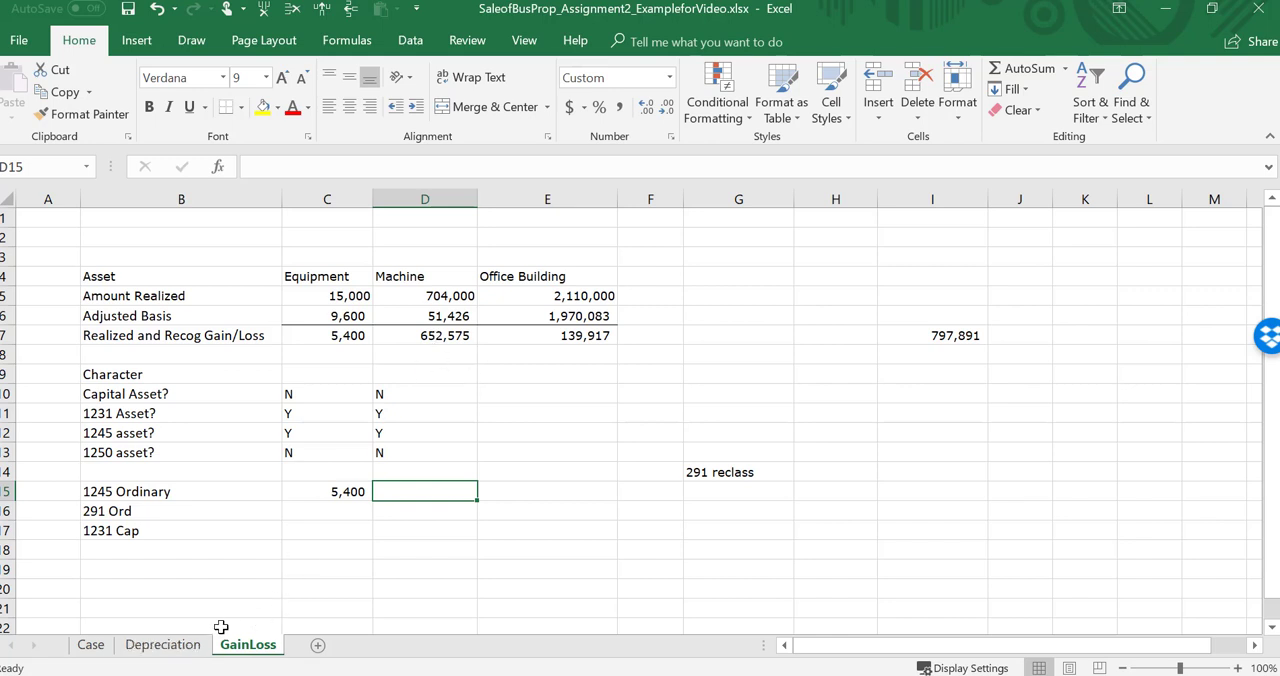
left_click(192, 645)
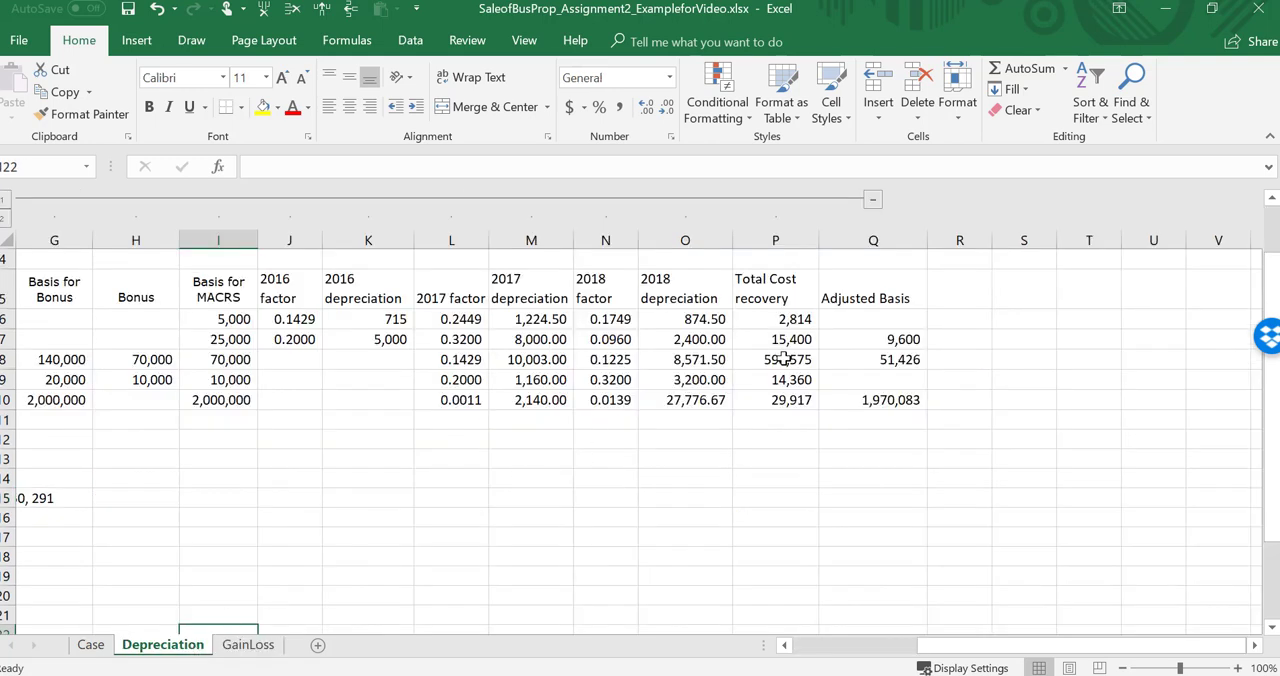
left_click(244, 652)
type("=")
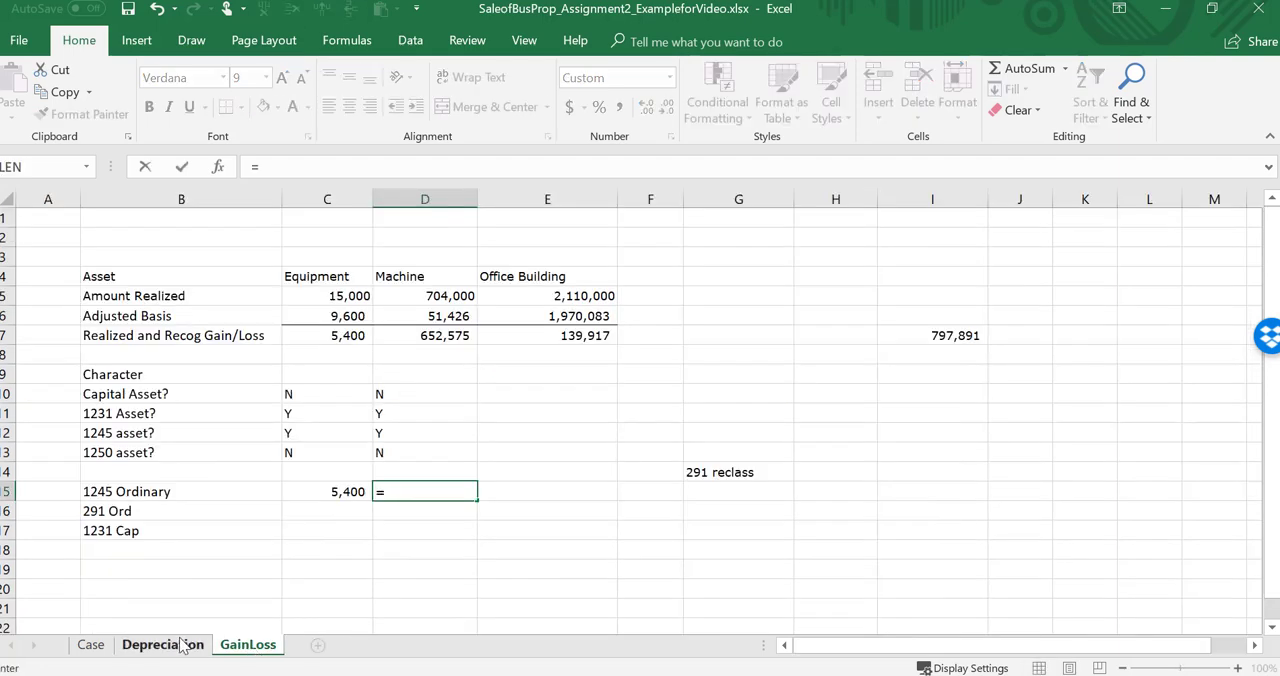
left_click(182, 648)
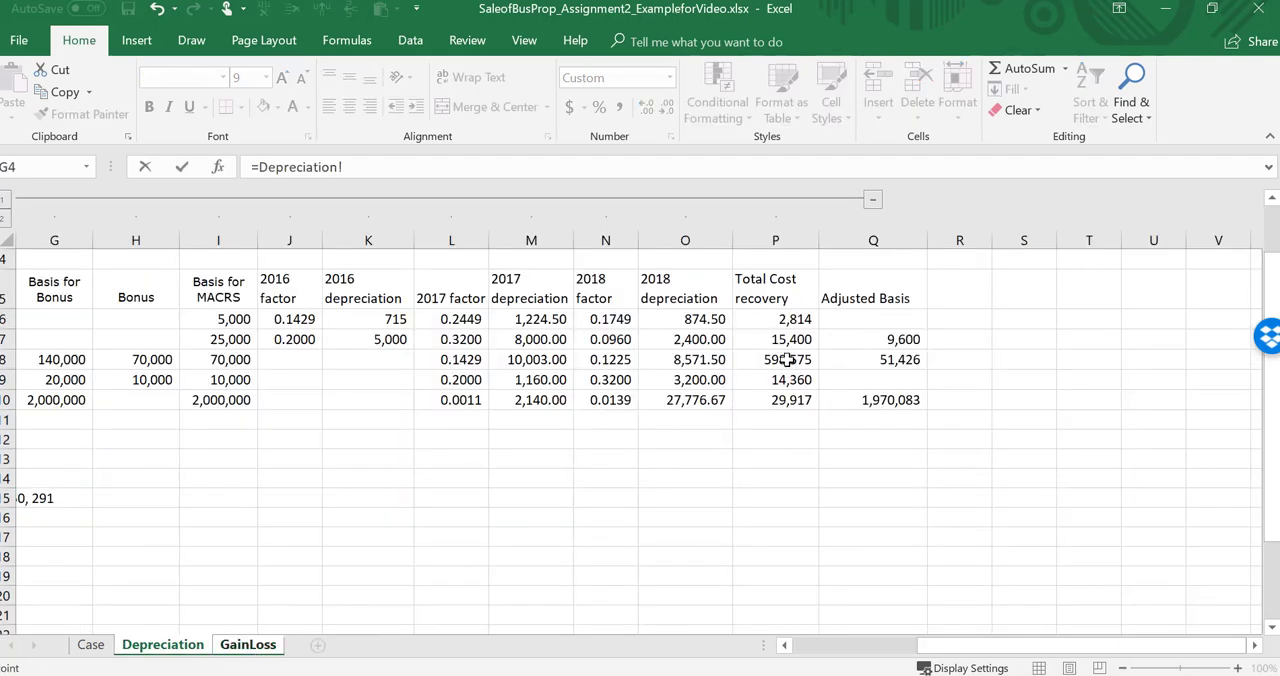
left_click(787, 360)
key("Return")
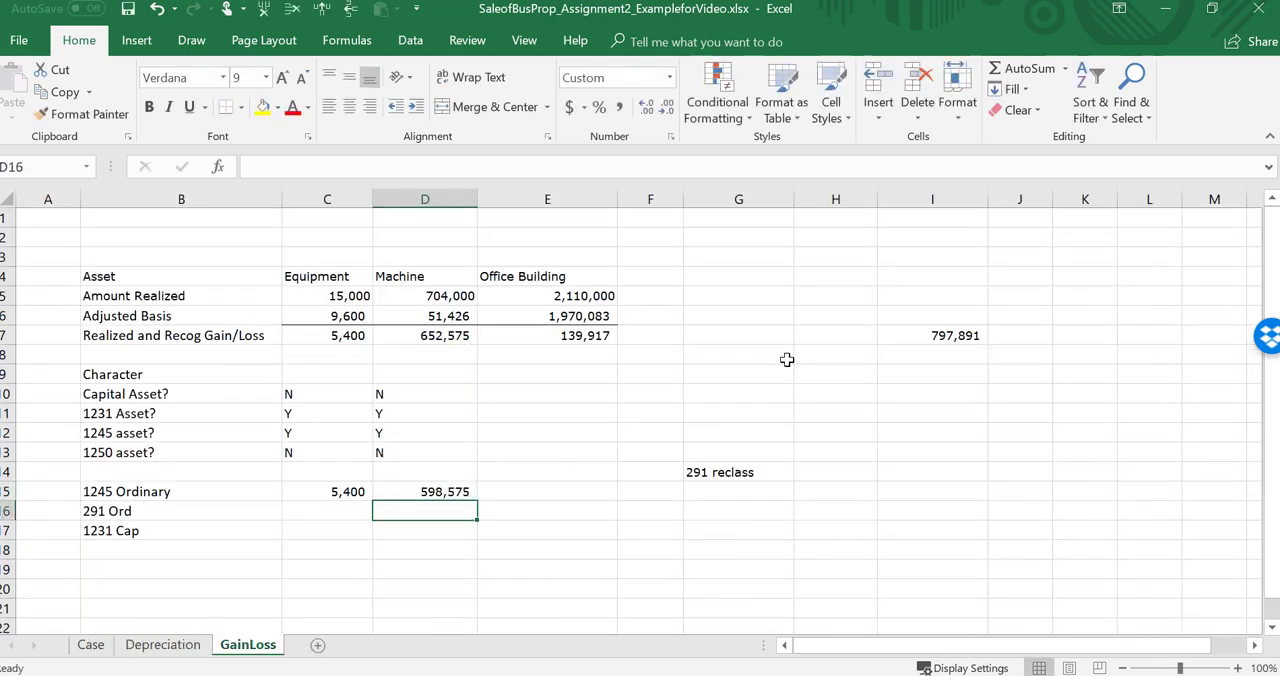
Step: Calculate the machine's 1231 Cap amount in D17 as its recognized gain minus its 1245 Ordinary amount, =D7-D15
key("Up")
key("Up")
key("Down")
key("Down")
key("Down")
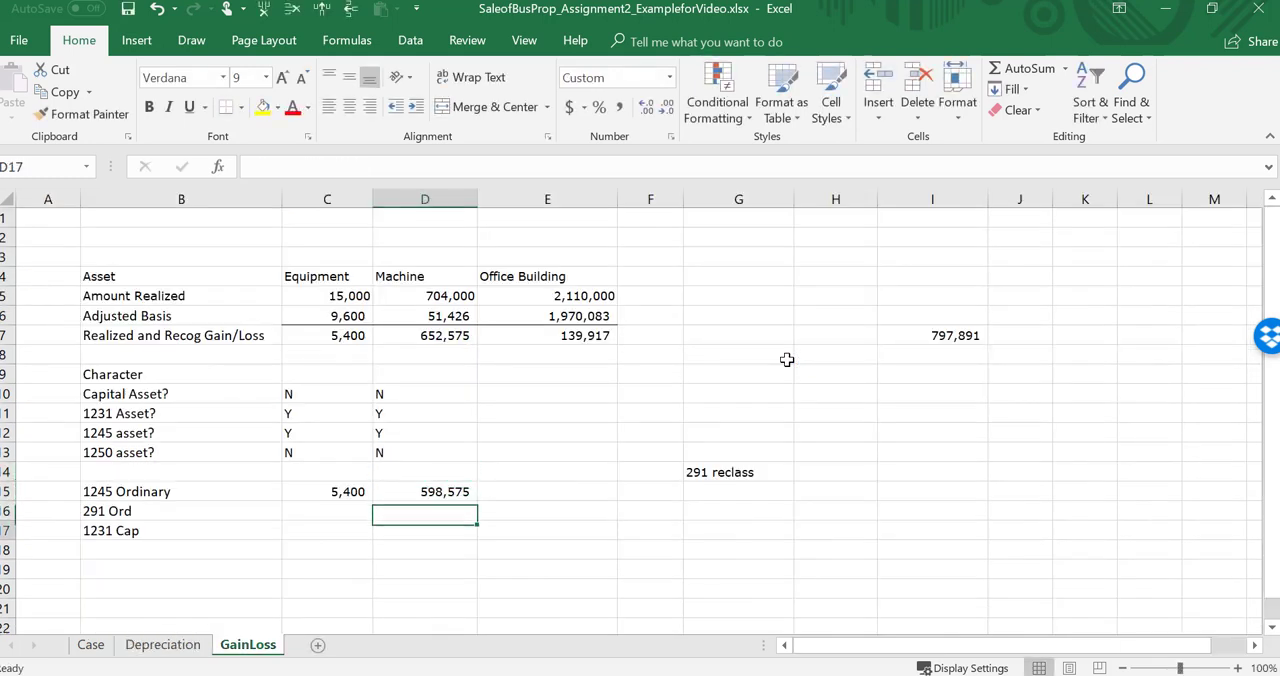
type("=")
key("Up")
key("Up")
key("Up")
key("Up")
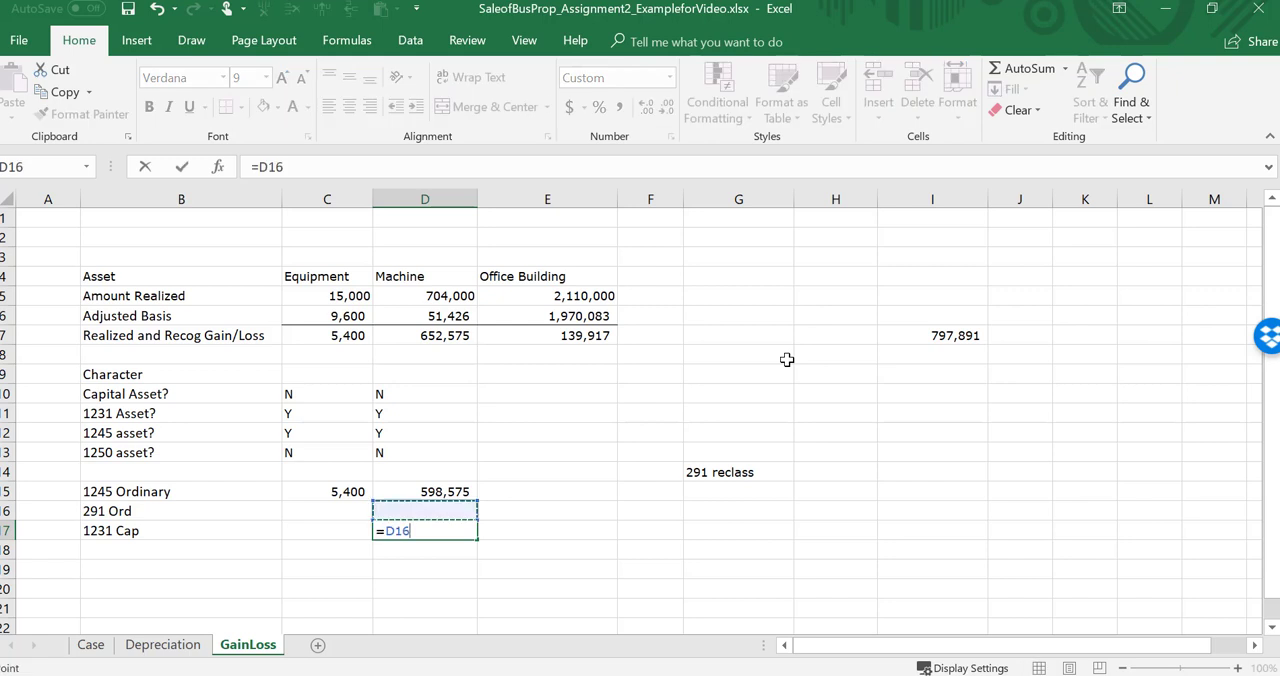
key("Up")
key("Up")
key("Up")
key("Up")
key("Up")
key("Up")
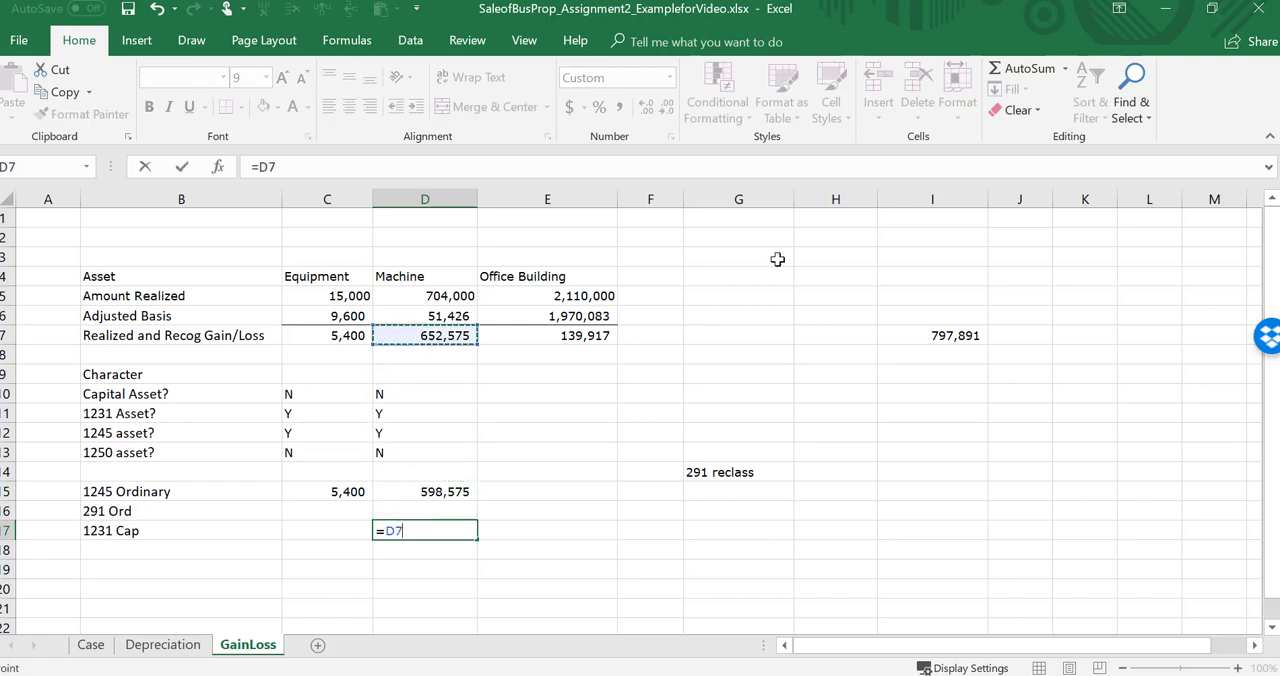
type("-")
key("Up")
key("Up")
key("Return")
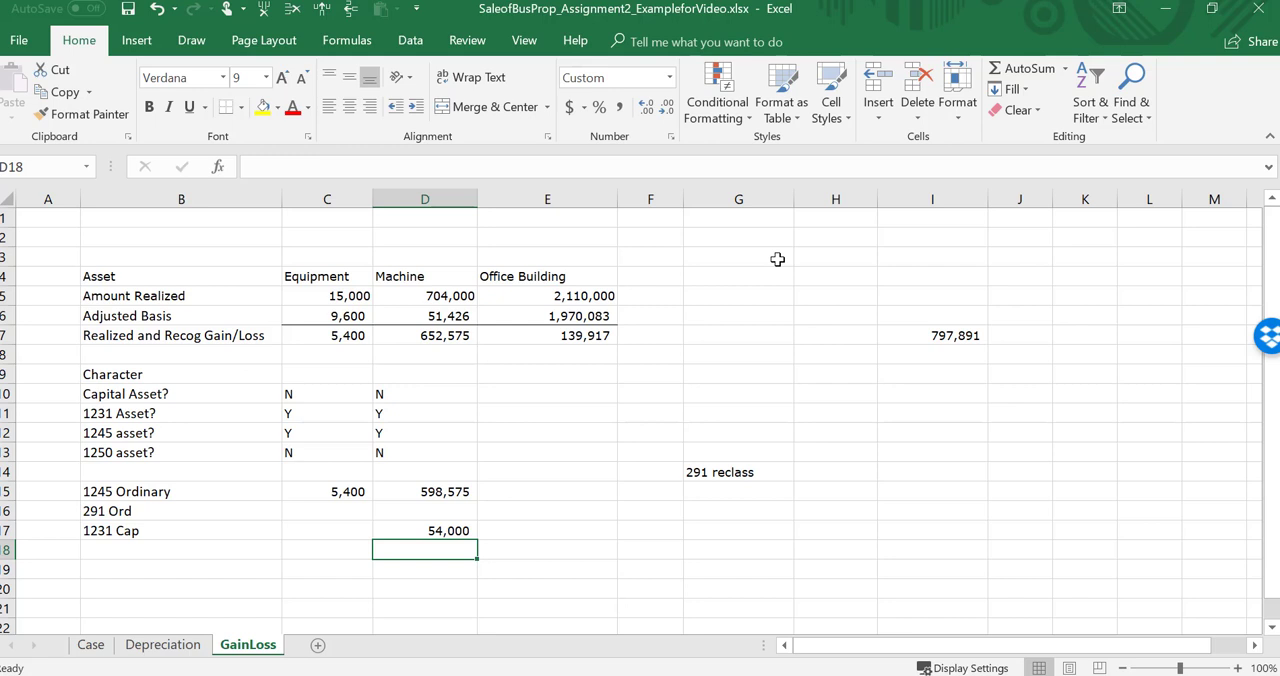
Step: Compare the machine's amount realized in D5 of GainLoss with its original cost in D8 of Depreciation, and check the 1231 Cap amount against them
key("Down")
key("Up")
key("Up")
key("Up")
key("Up")
key("Up")
key("Up")
key("Up")
key("Up")
key("Up")
key("Up")
key("Up")
key("Up")
key("Up")
key("Up")
key("Up")
key("Up")
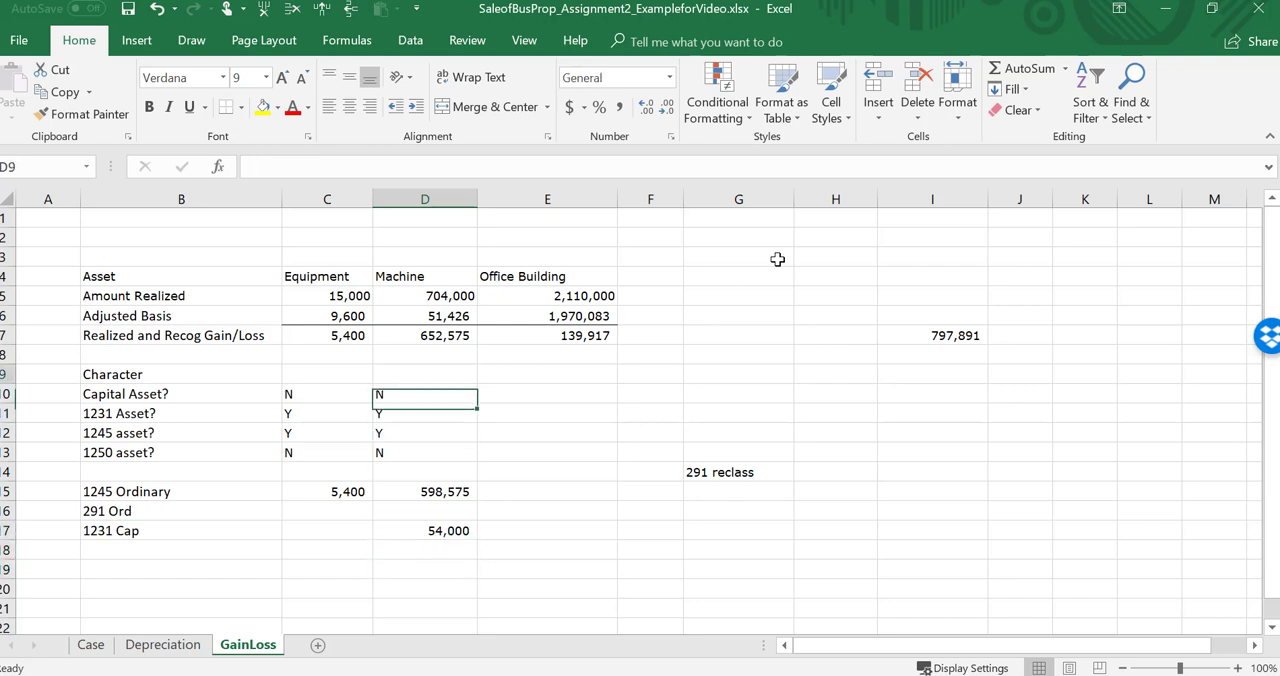
key("Down")
key("Down")
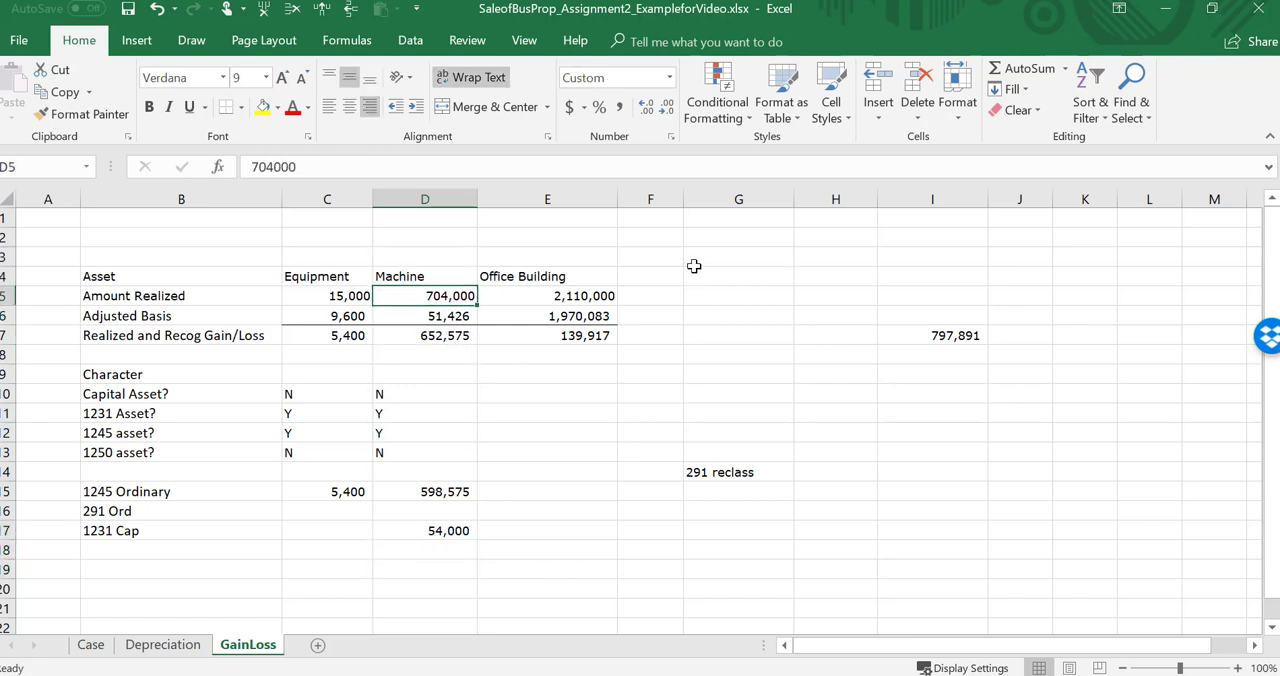
left_click(152, 646)
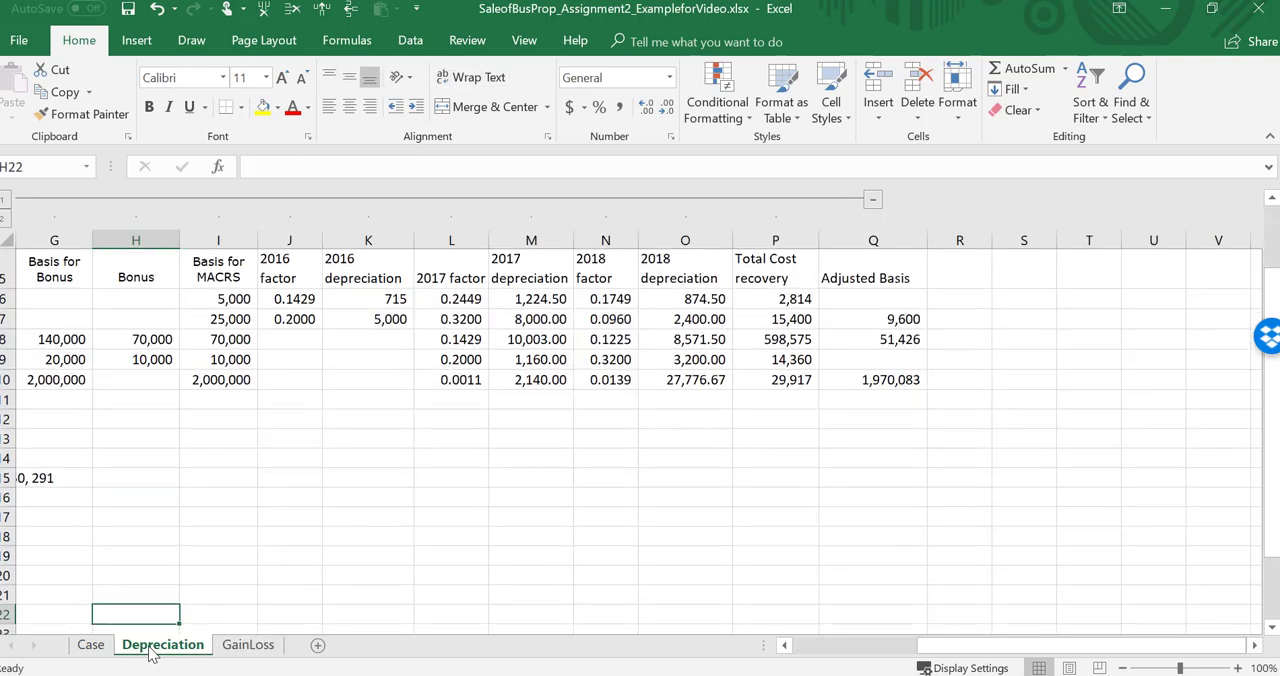
key("ctrl+Up")
key("Left")
key("Left")
key("Left")
key("Left")
key("Left")
key("Left")
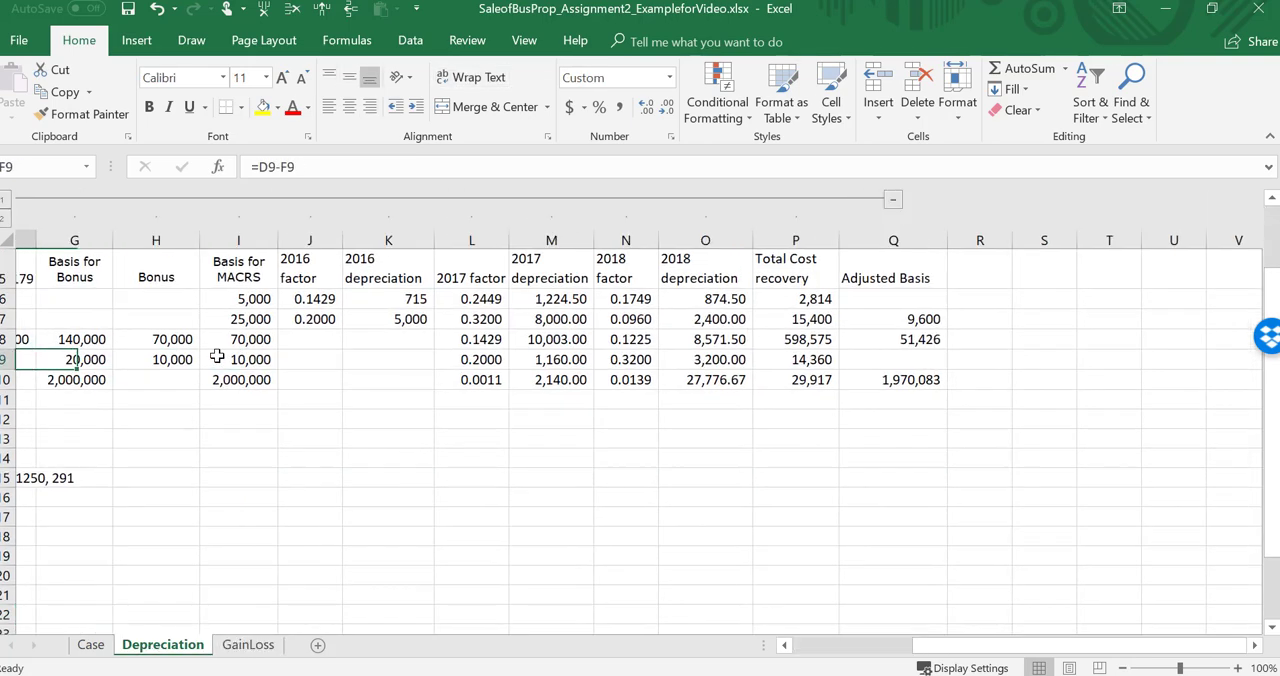
key("Up")
key("Right")
key("Right")
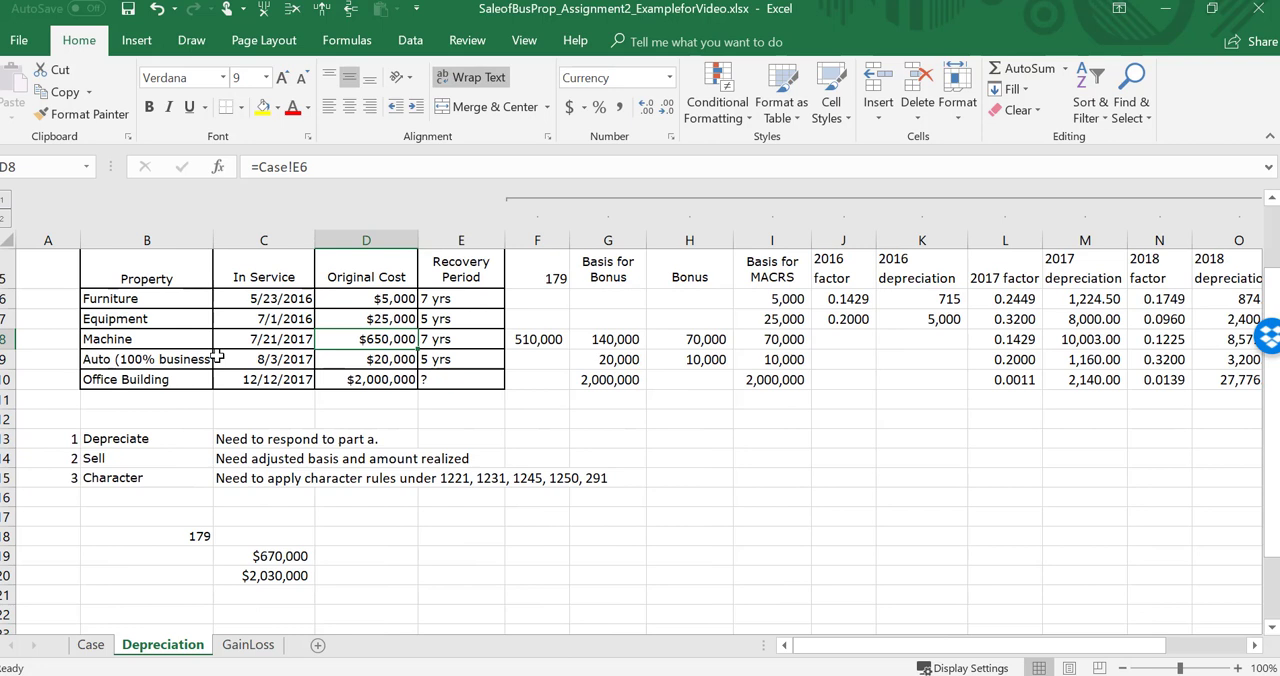
left_click(241, 648)
left_click(434, 531)
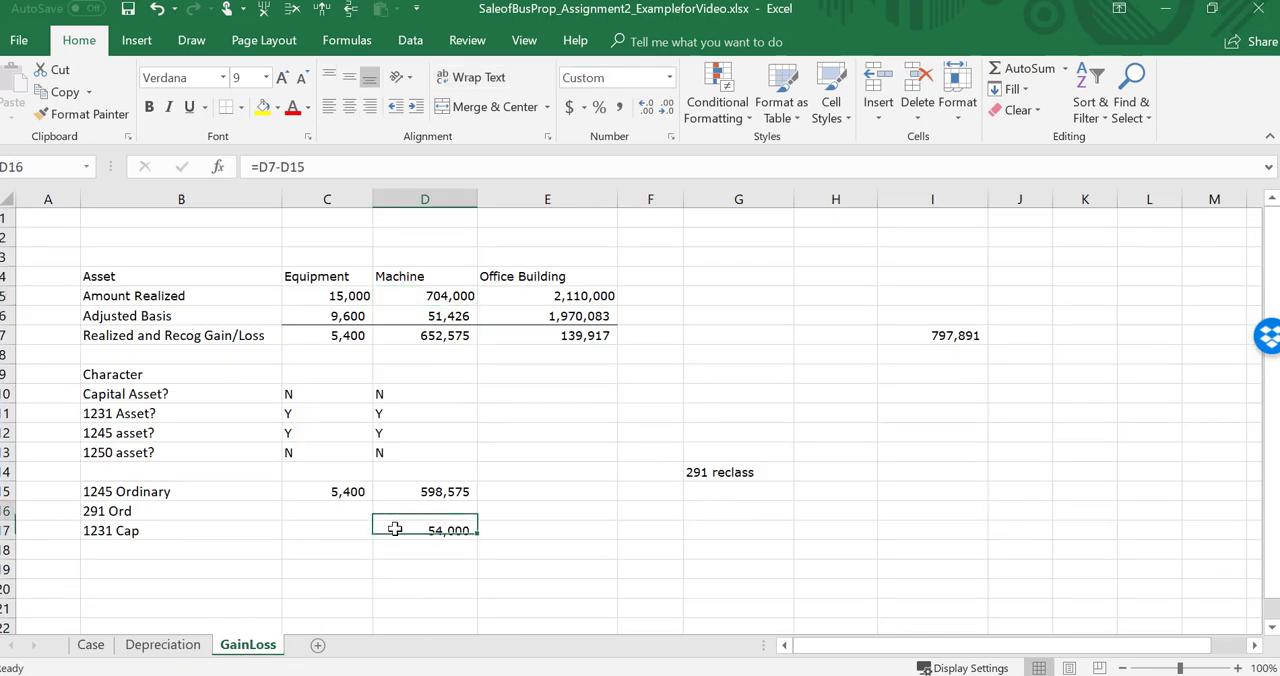
Step: Answer the office building's Capital Asset question in E10 with N
key("Up")
key("Up")
key("Right")
key("Up")
key("Up")
key("Up")
key("Up")
key("Up")
key("Up")
key("Up")
key("Up")
key("Up")
key("Up")
key("Up")
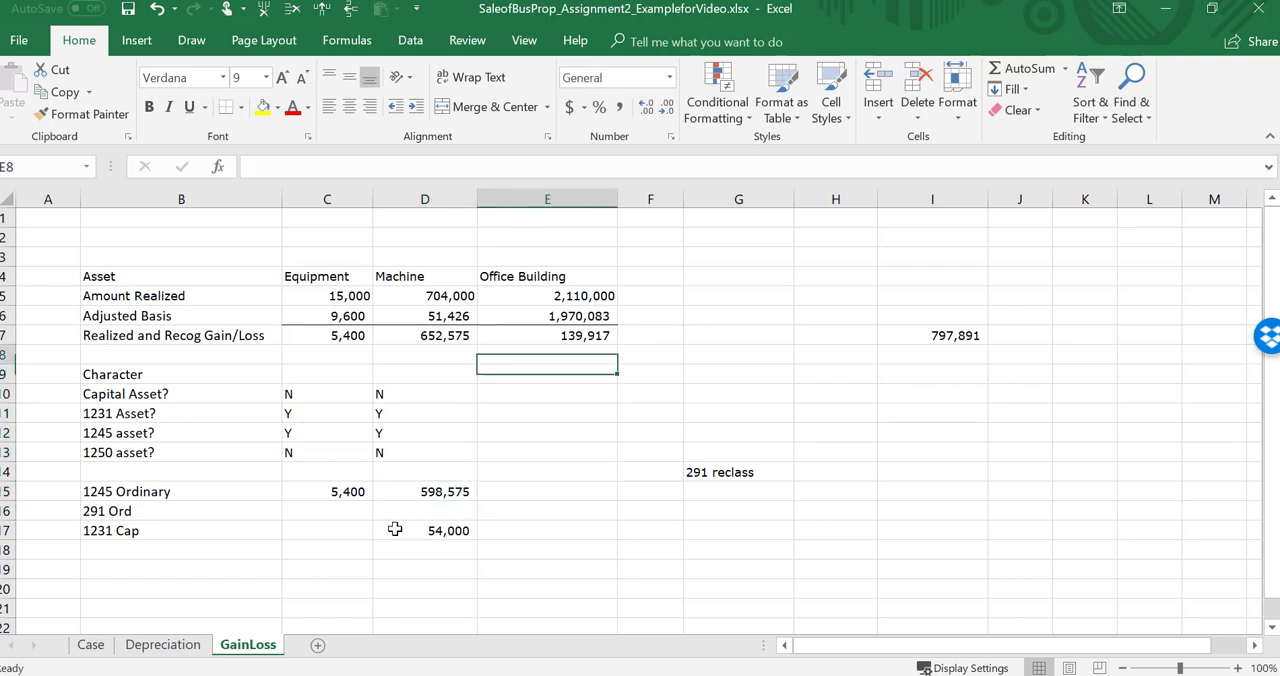
key("Down")
key("Down")
key("Down")
key("Down")
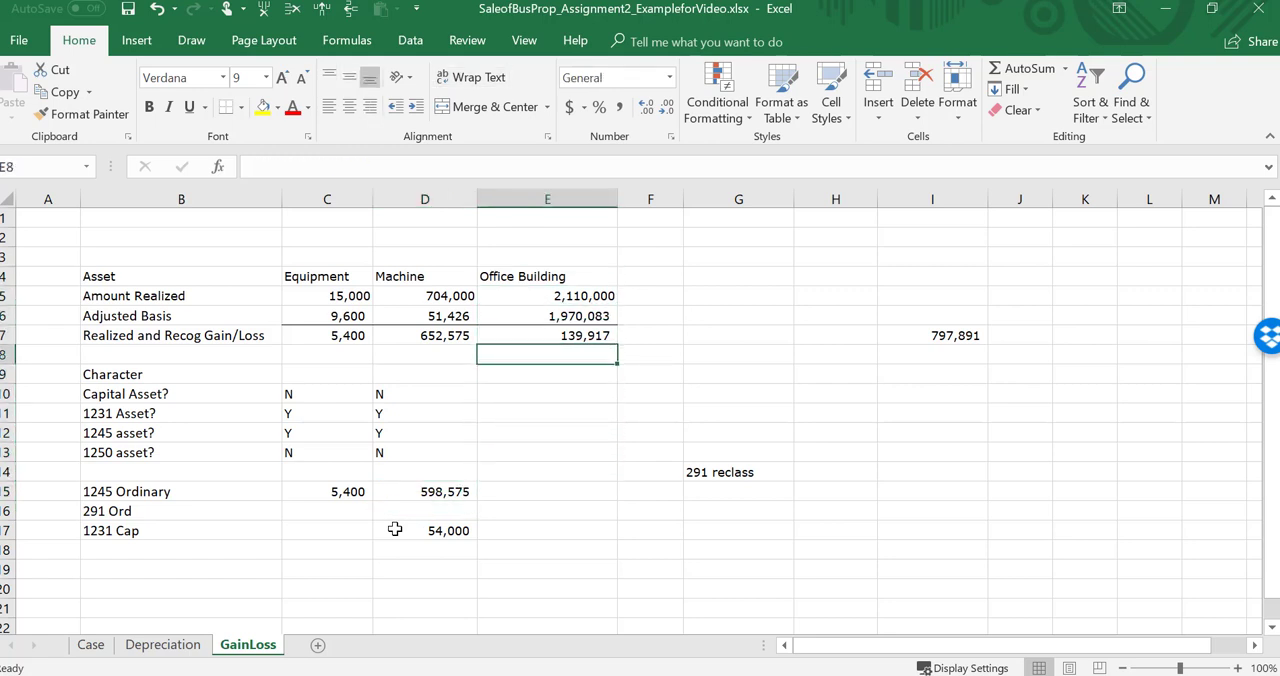
key("Down")
key("Down")
key("Down")
key("Up")
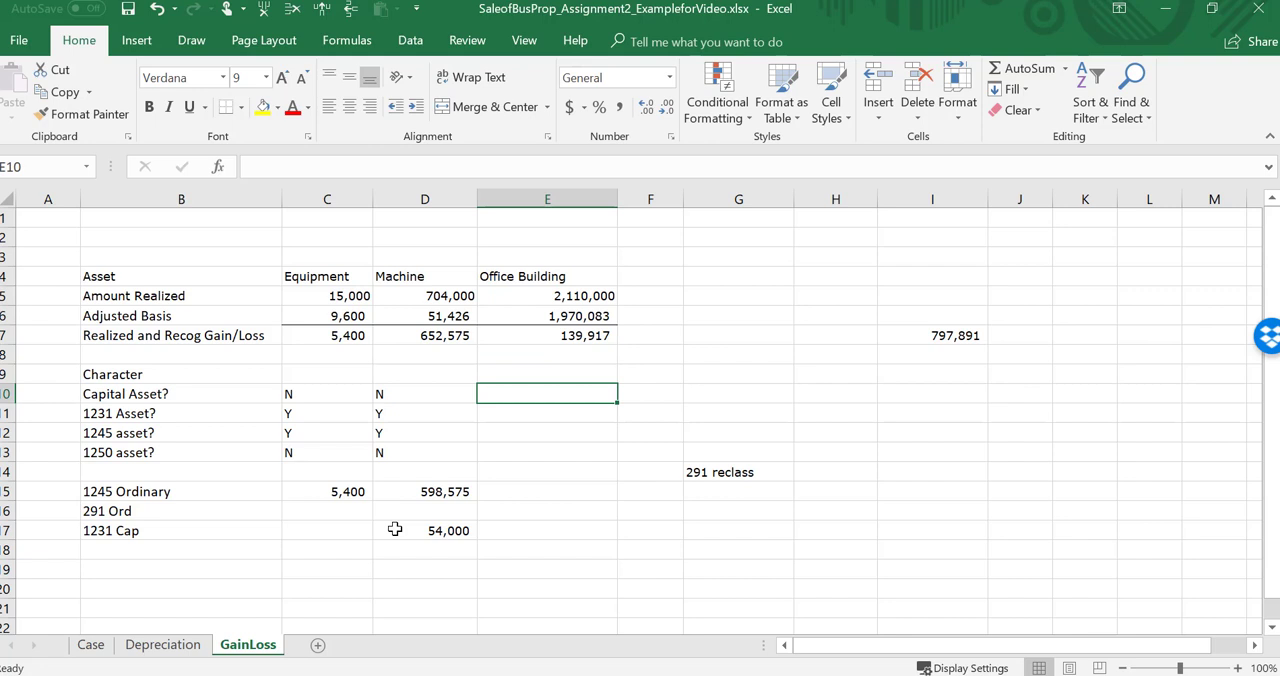
type("N")
key("Return")
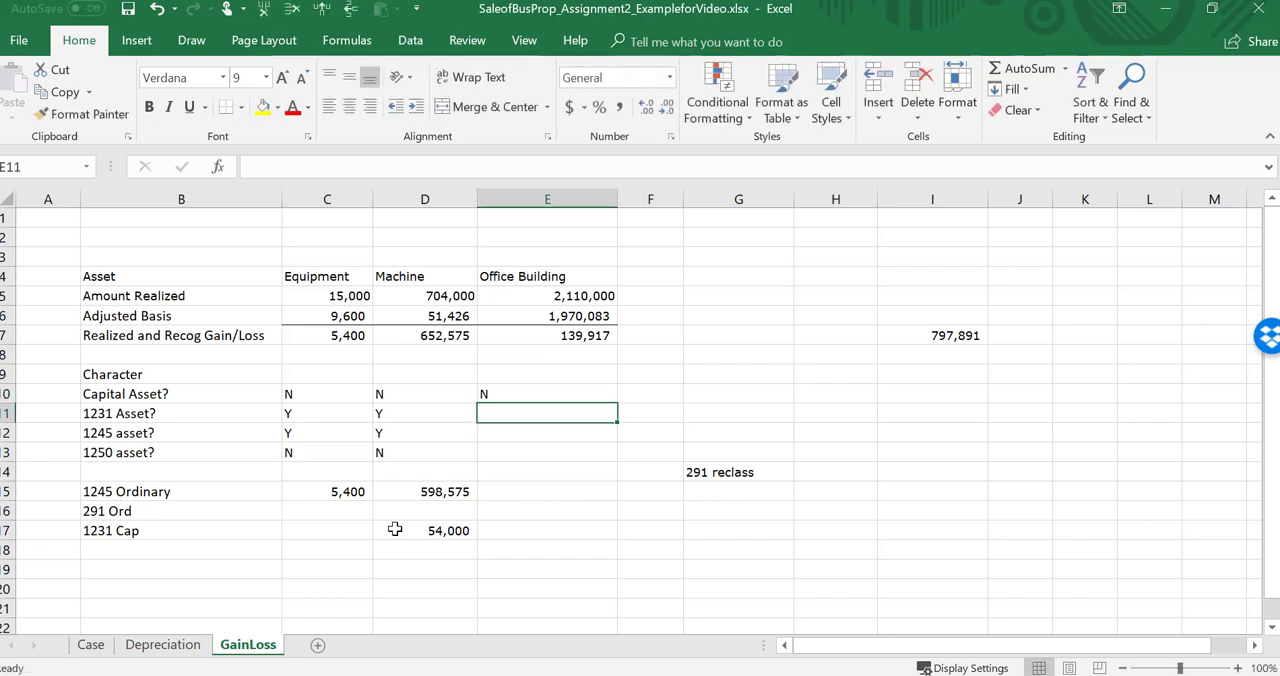
Step: Check the office building's dates on the Case sheet and fill its GainLoss answers: 1231 asset N, 1245 asset N, 1250 asset N
left_click(90, 645)
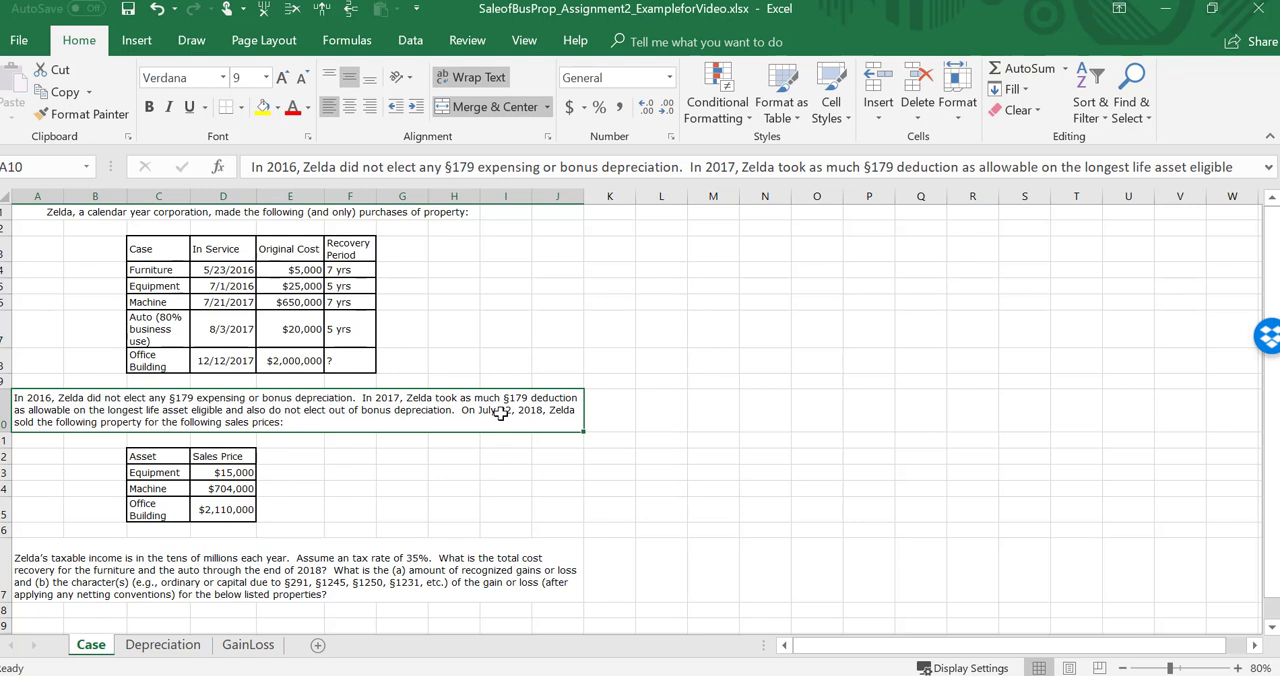
left_click(242, 648)
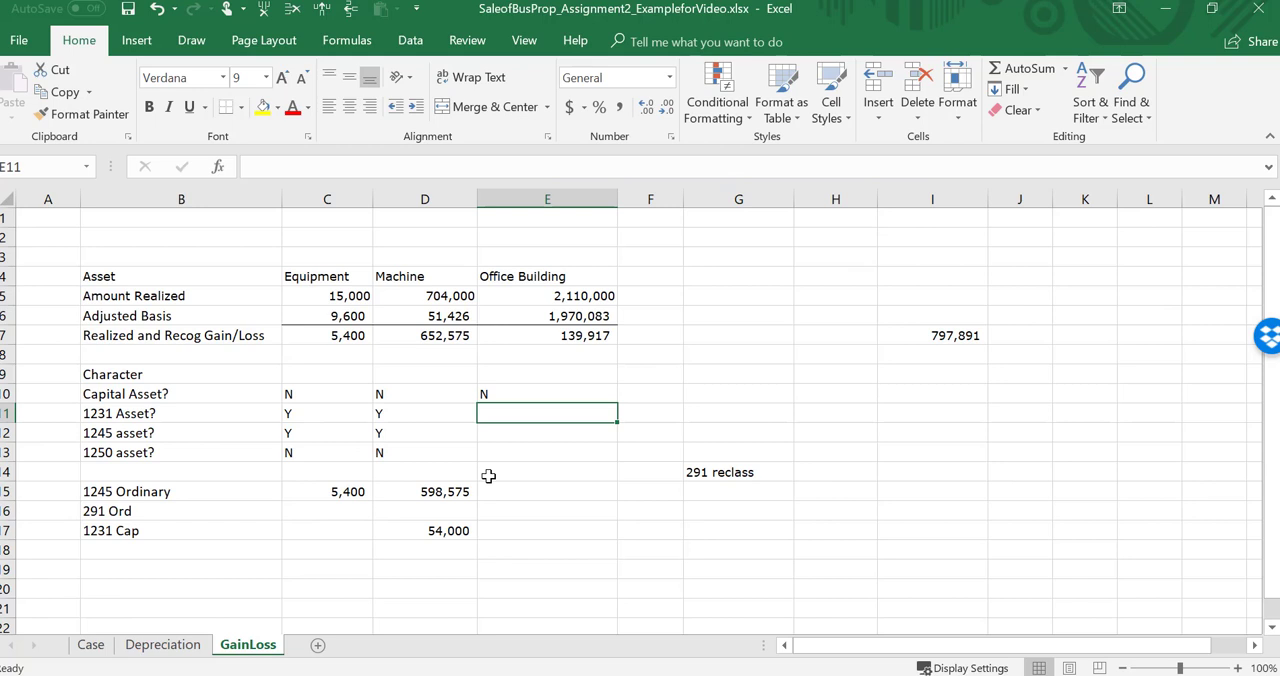
type("N")
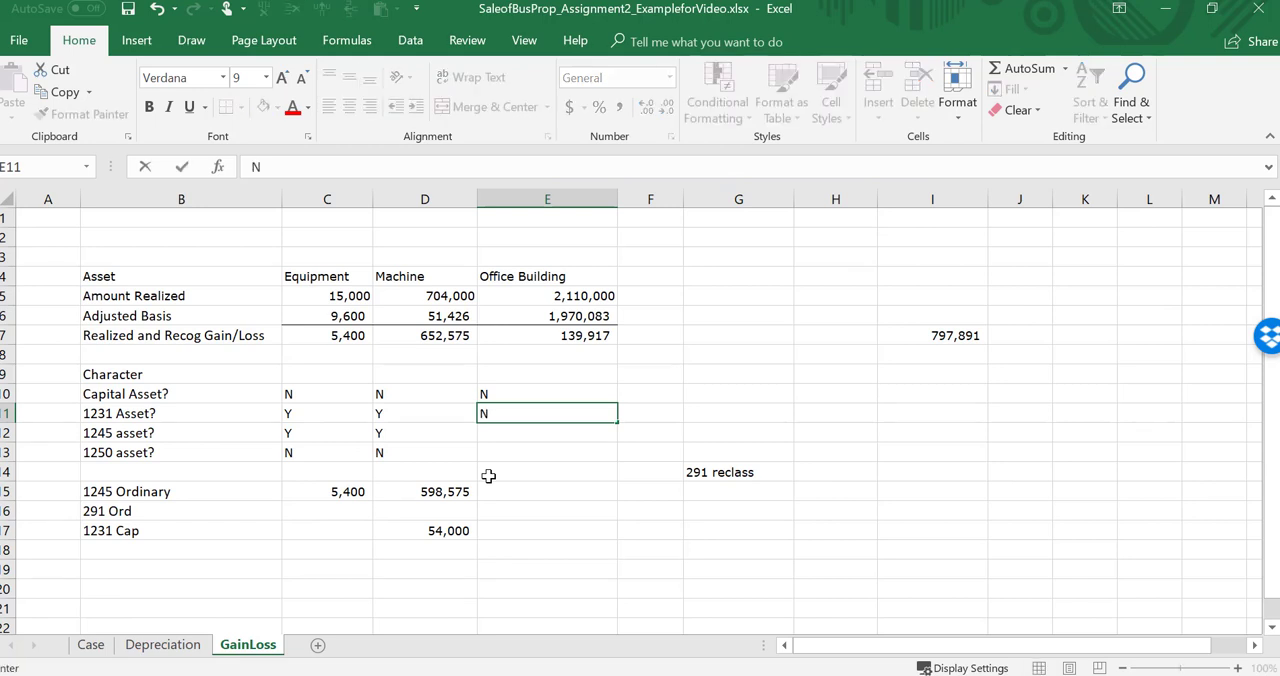
key("Return")
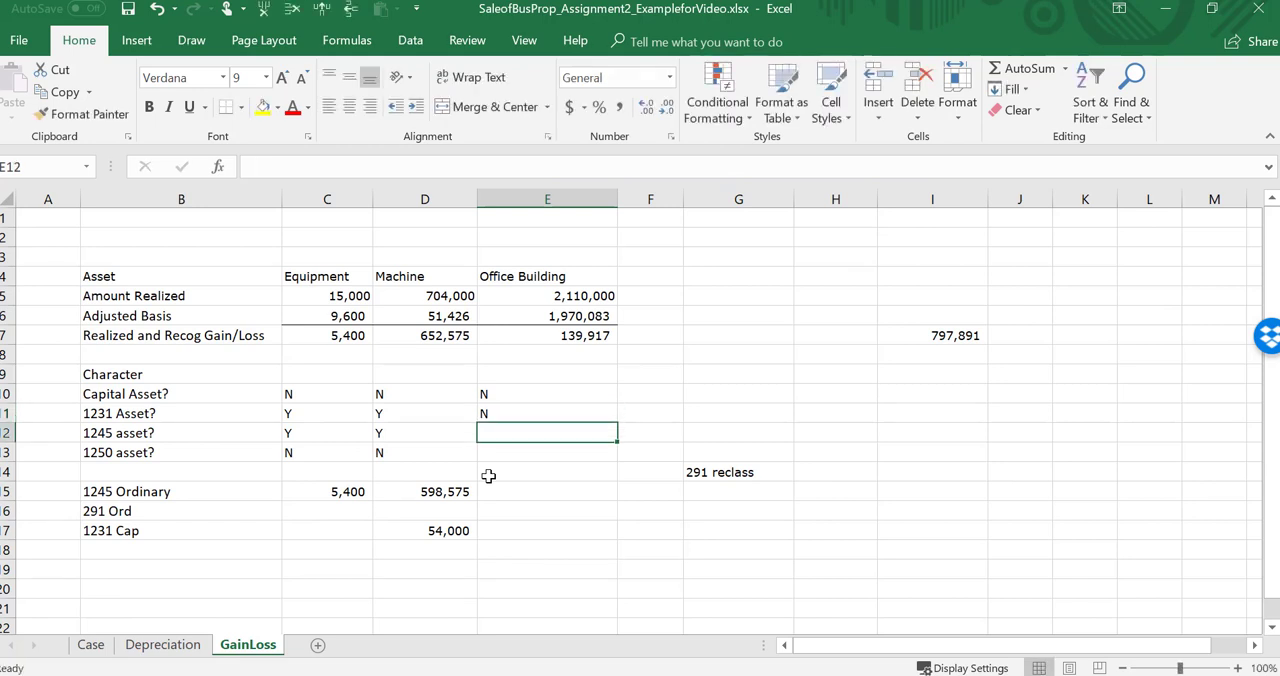
type("N")
key("Return")
type("N")
key("Return")
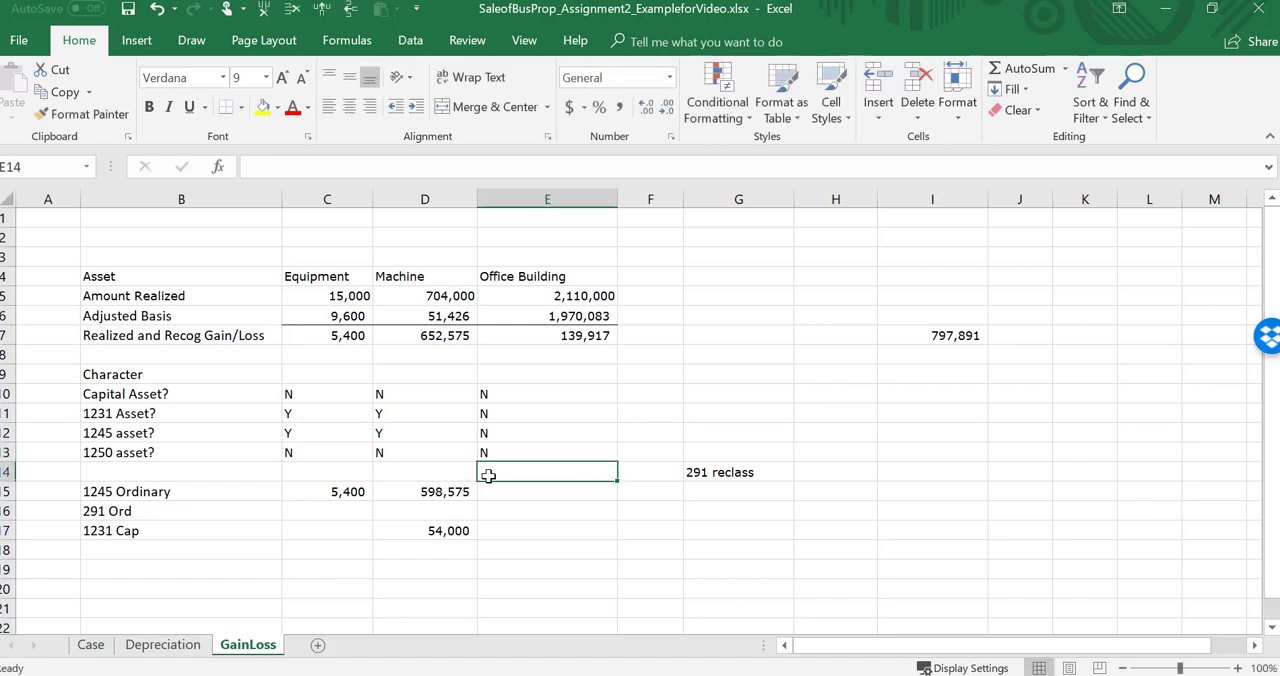
Step: Set the office building's amount in E15 of the 1245 Ordinary row equal to its recognized gain in E7
key("Return")
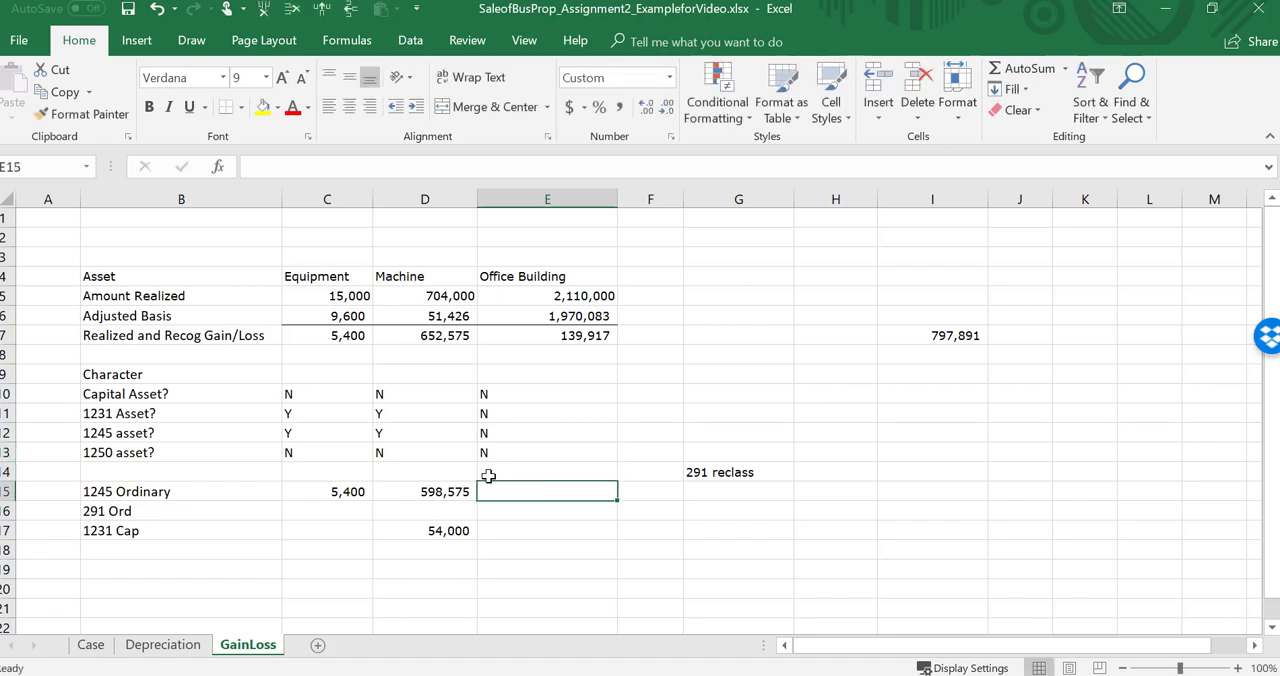
type("=")
key("Up")
key("Up")
key("Up")
key("Up")
key("Up")
key("Up")
key("Up")
key("Up")
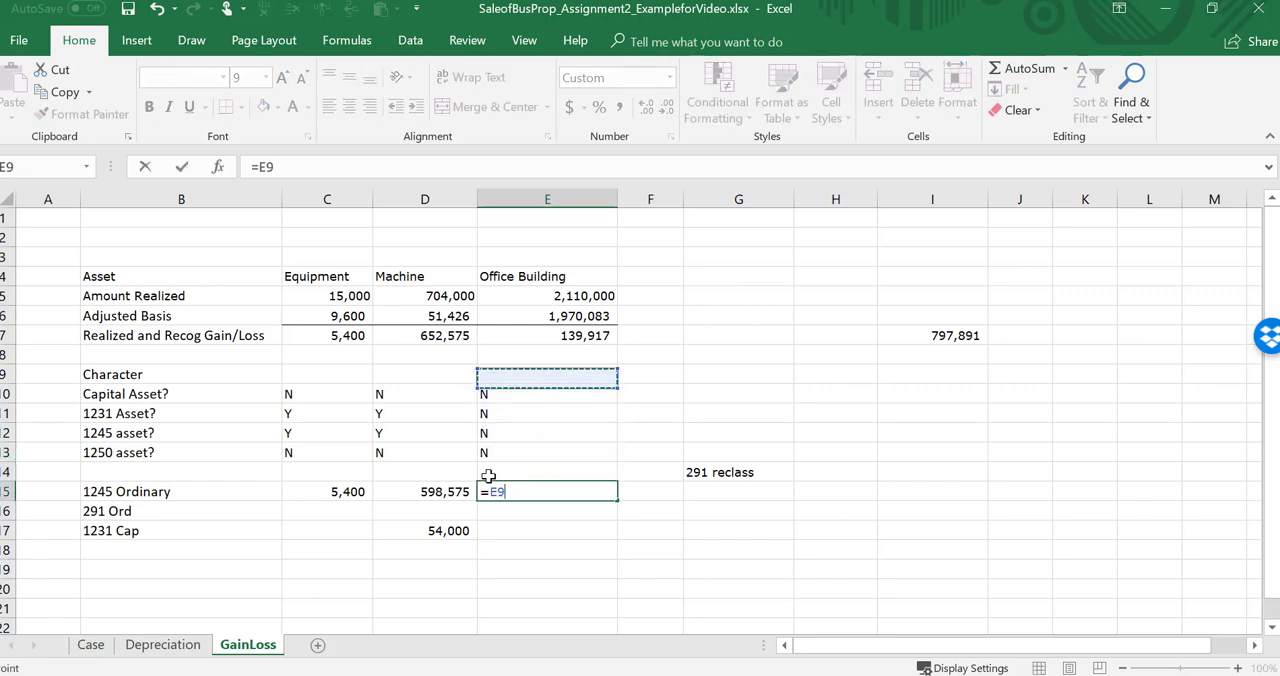
key("Return")
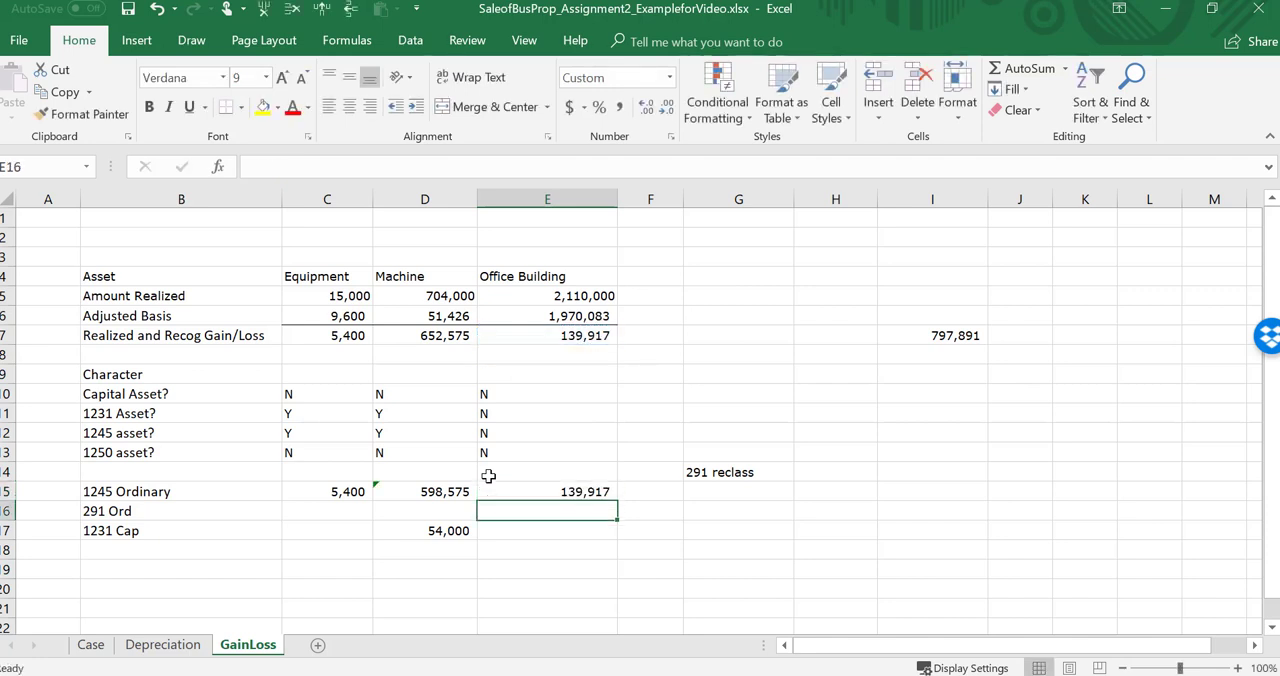
Step: Clear the 291 reclass label from G14 on the GainLoss sheet
key("Up")
key("Up")
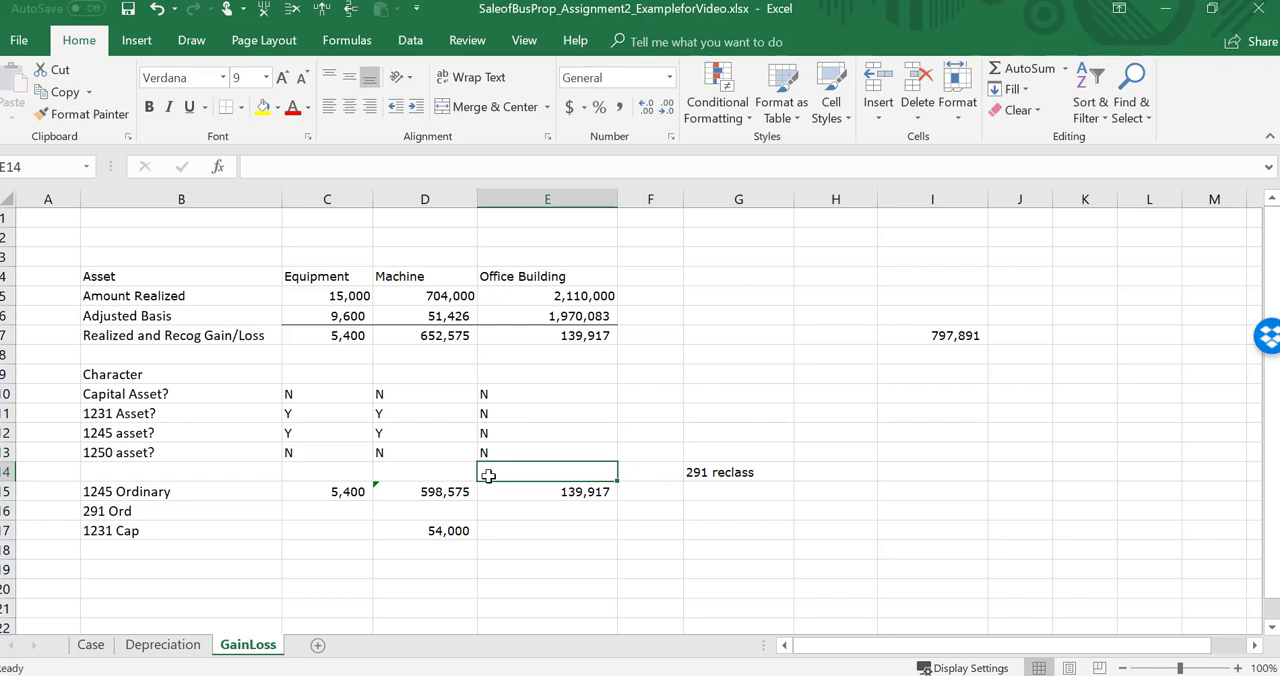
key("Right")
key("Right")
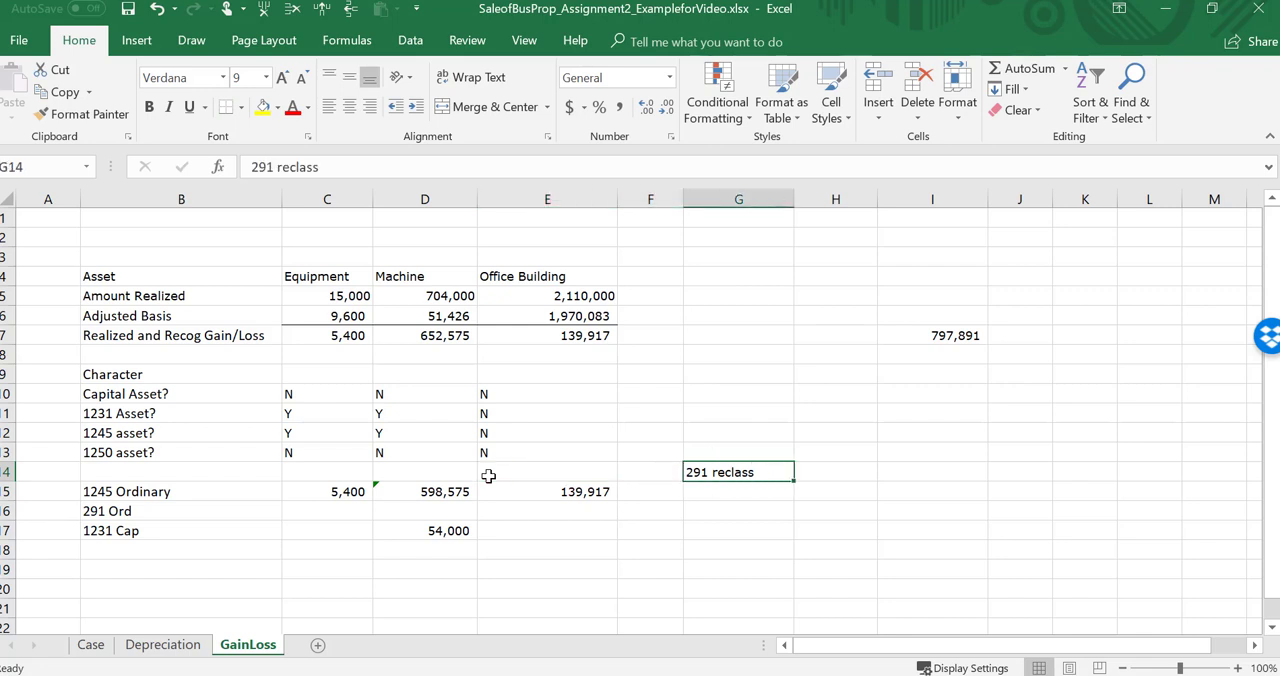
key("Left")
key("Left")
key("Left")
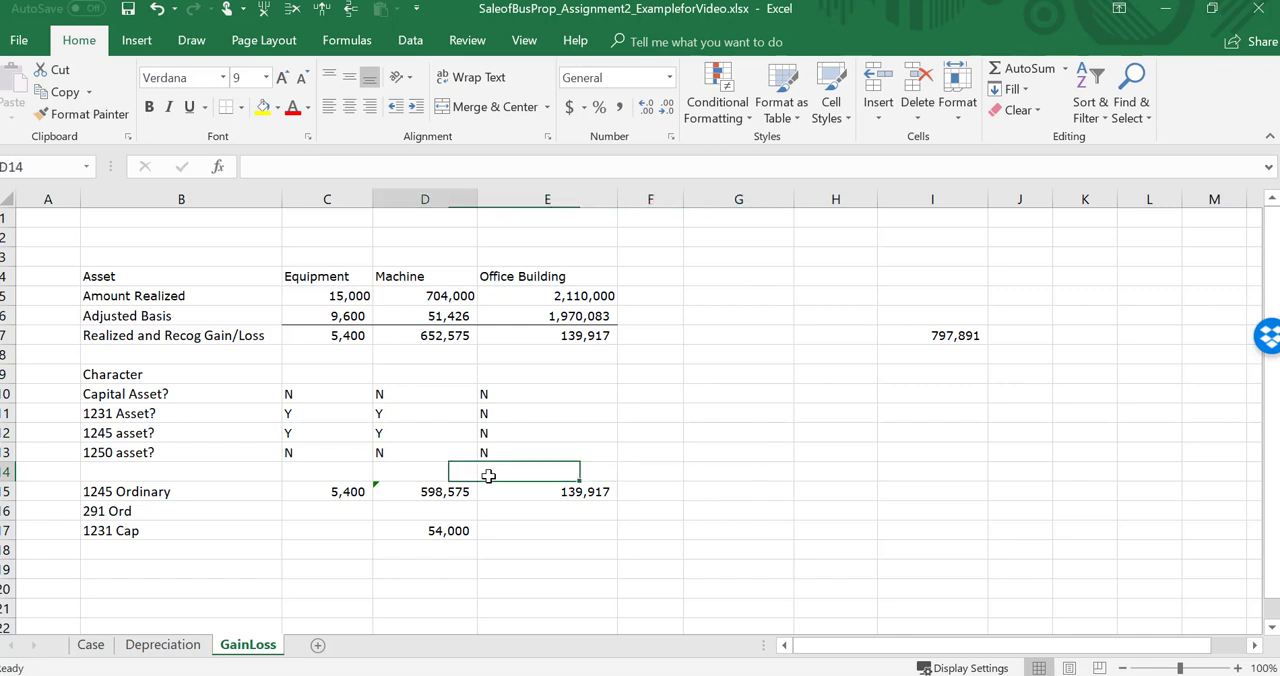
Step: Review the 291 Ord row across the equipment, machine and office building columns
key("Down")
key("Down")
key("Right")
key("Left")
key("Left")
key("Left")
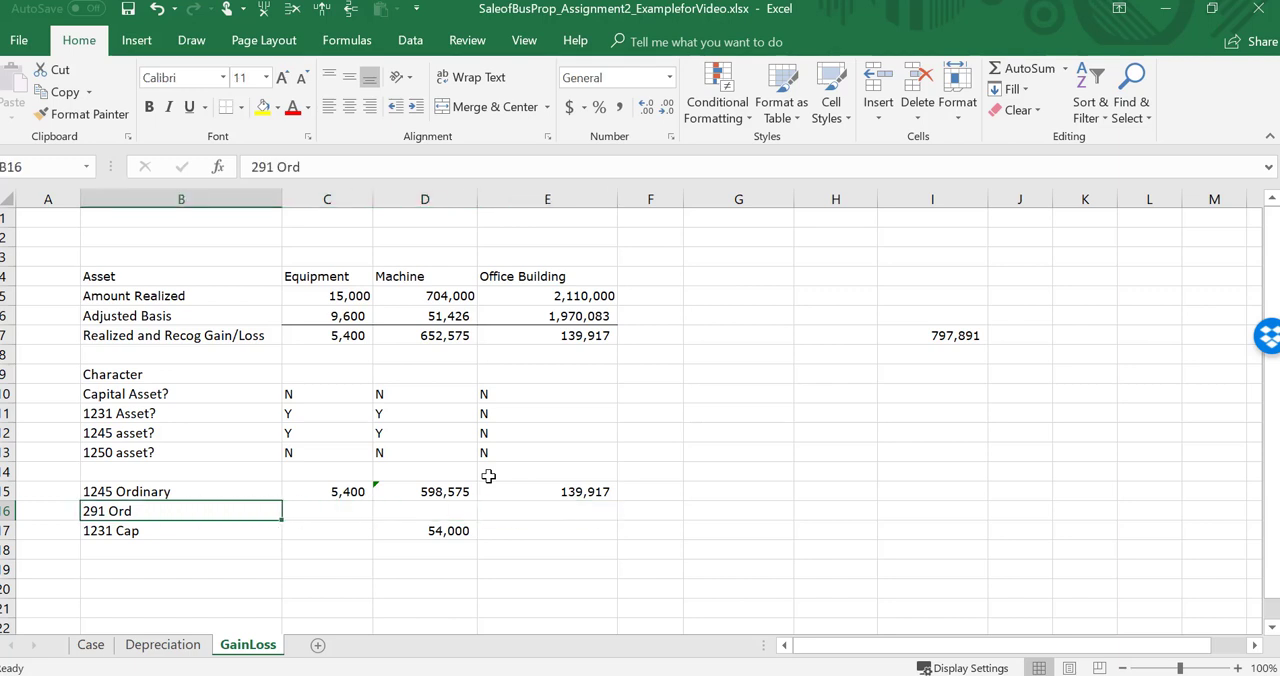
key("Left")
key("Right")
key("Right")
key("Right")
key("Right")
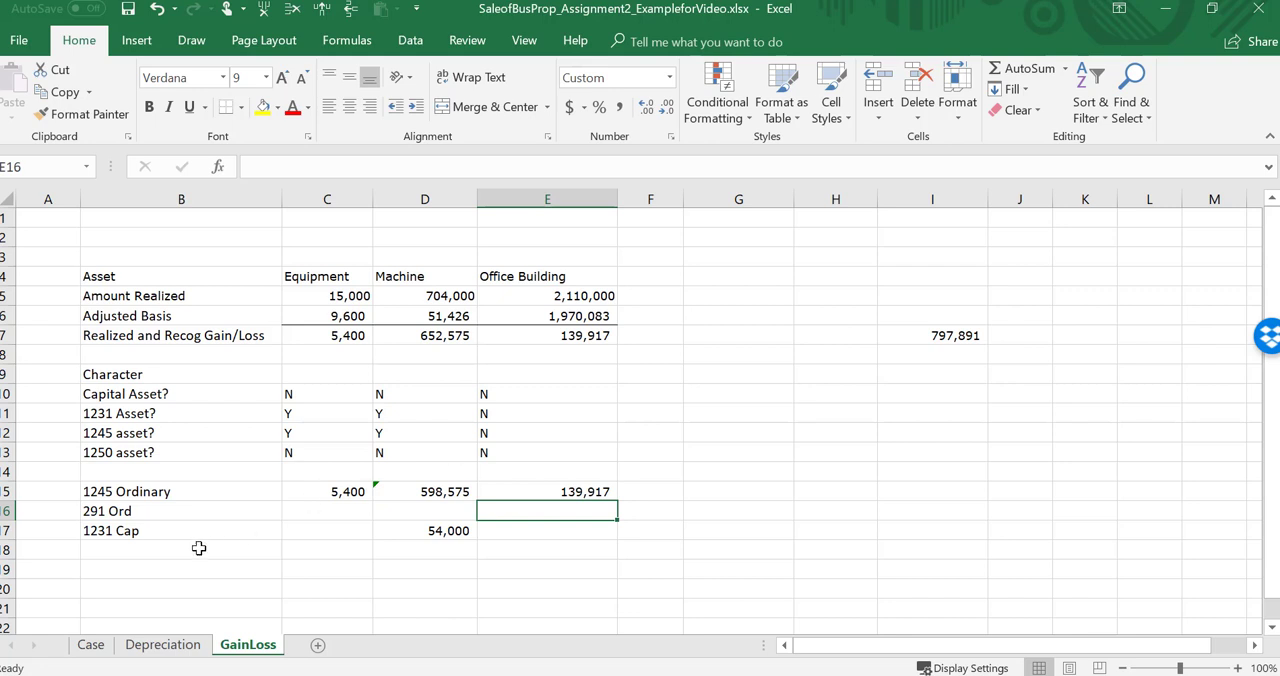
Step: Check the Case sheet for Zelda's entity type in the introduction and its taxable income and tax rate in the closing paragraph
left_click(98, 652)
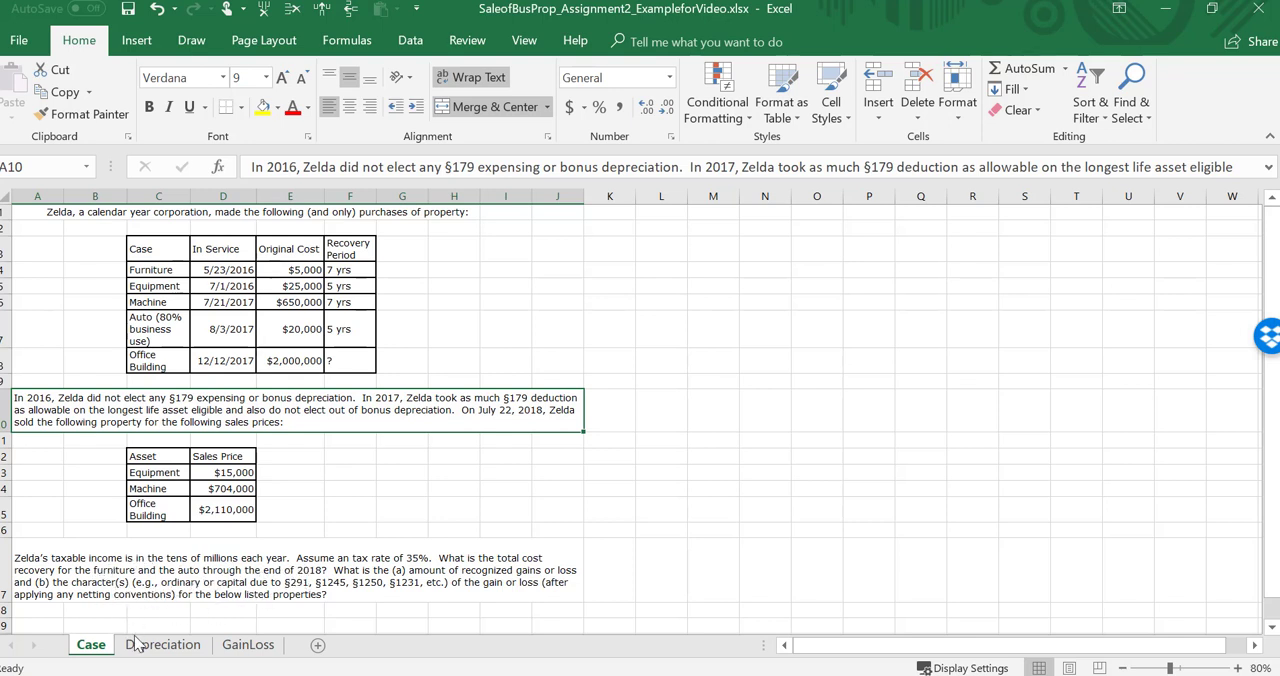
left_click(248, 644)
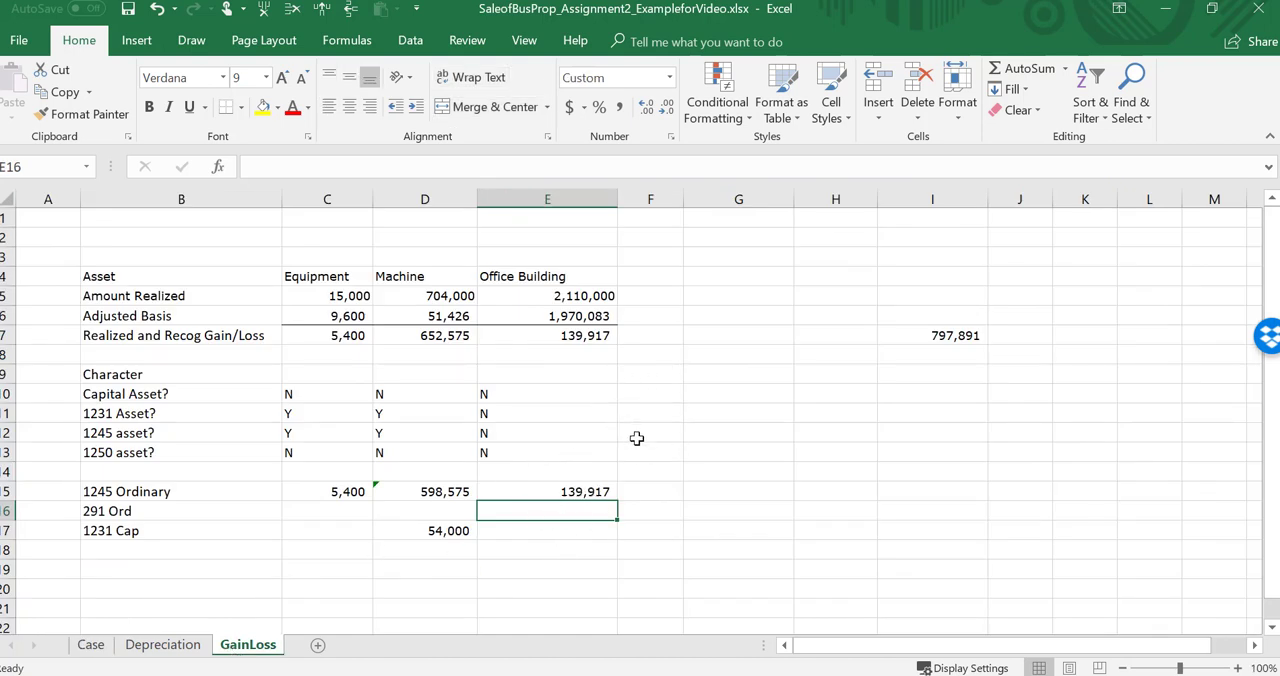
left_click(90, 645)
left_click(170, 214)
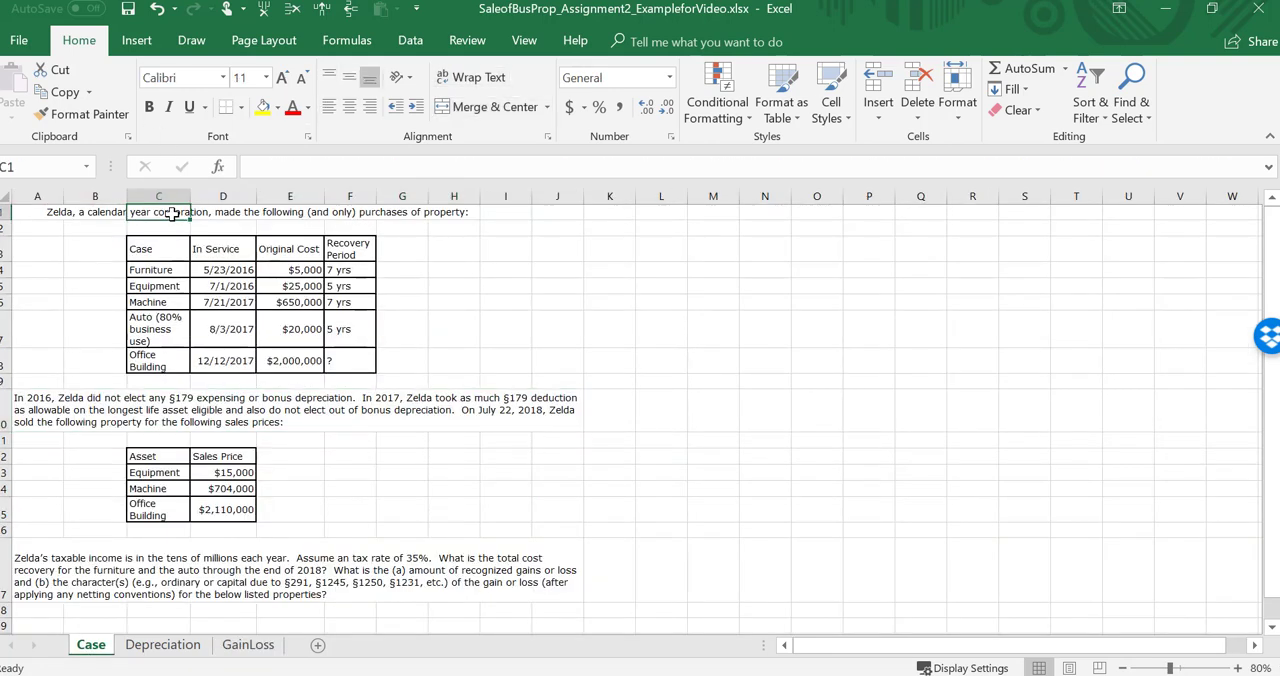
left_click(62, 213)
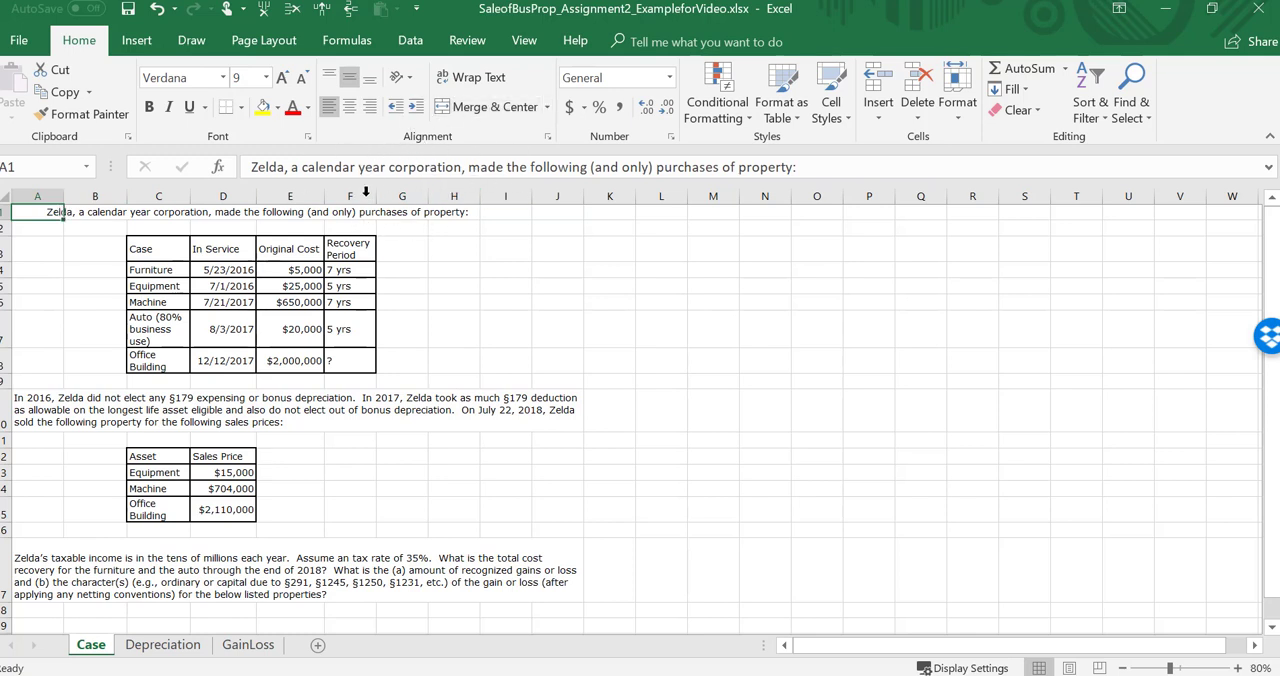
left_click_drag(387, 167, 465, 170)
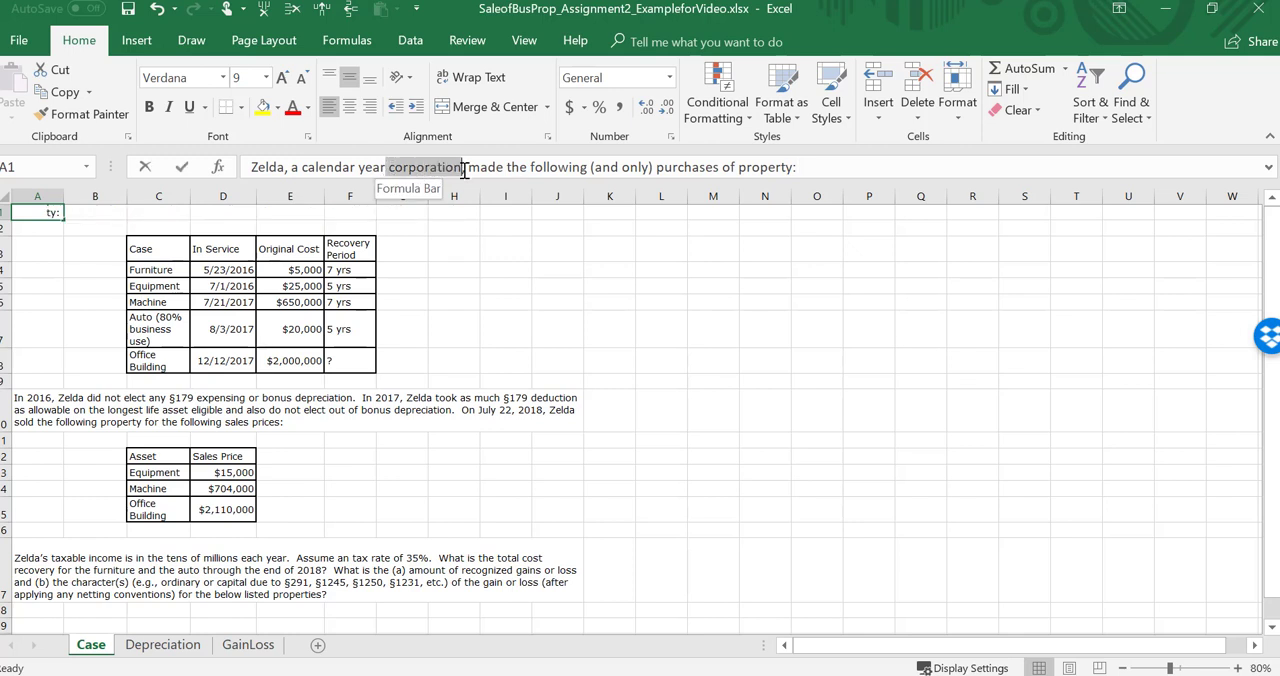
left_click(170, 556)
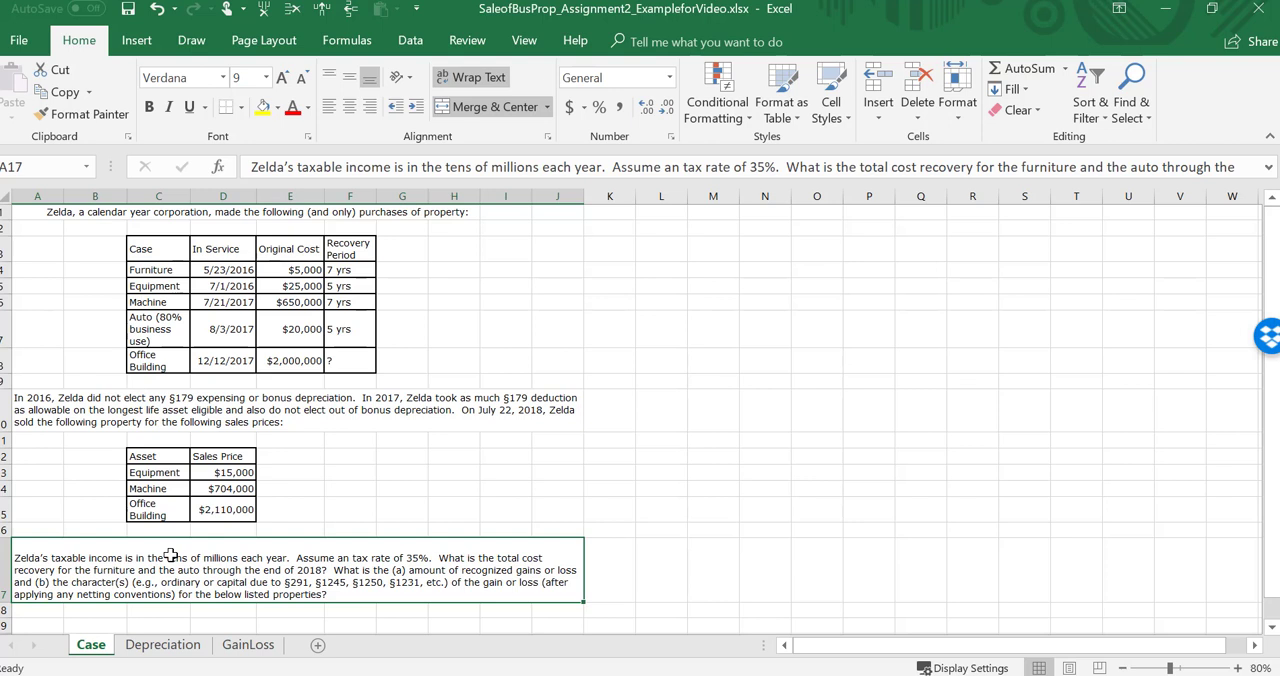
Step: Total the 1245 Ordinary row in I15 of GainLoss with =SUM(C15:E15) and fill the formula down through I17
left_click(229, 648)
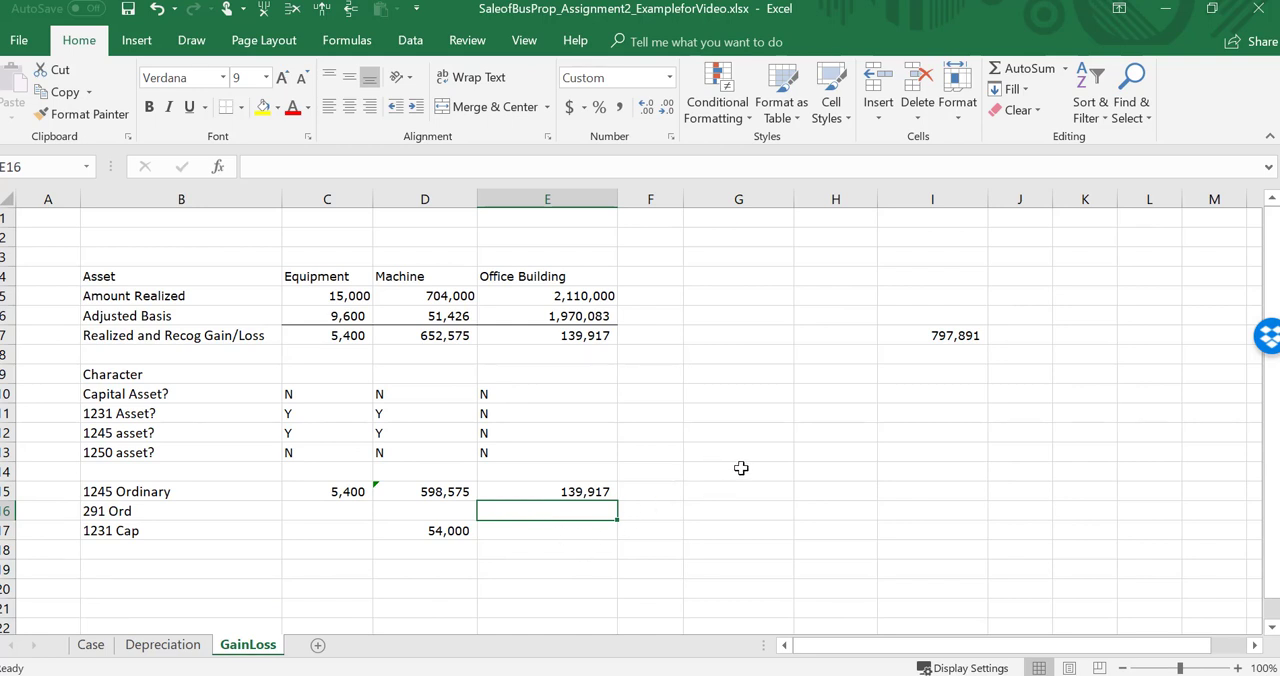
left_click(894, 493)
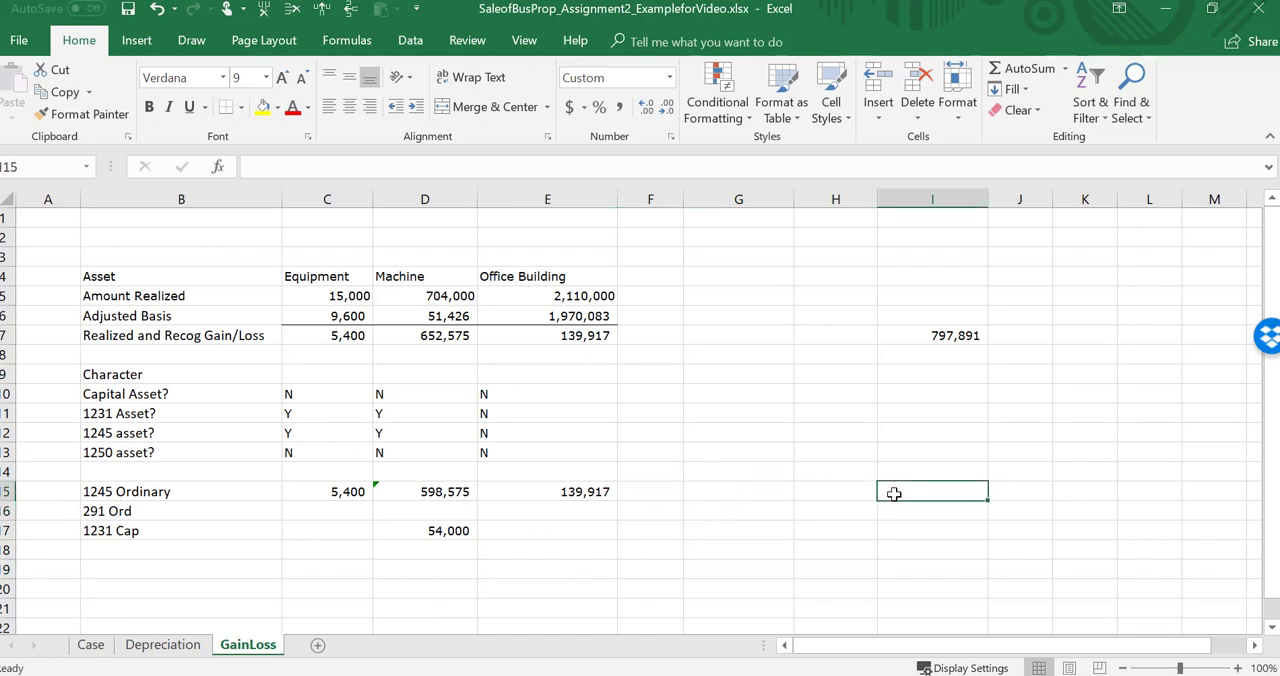
type("+")
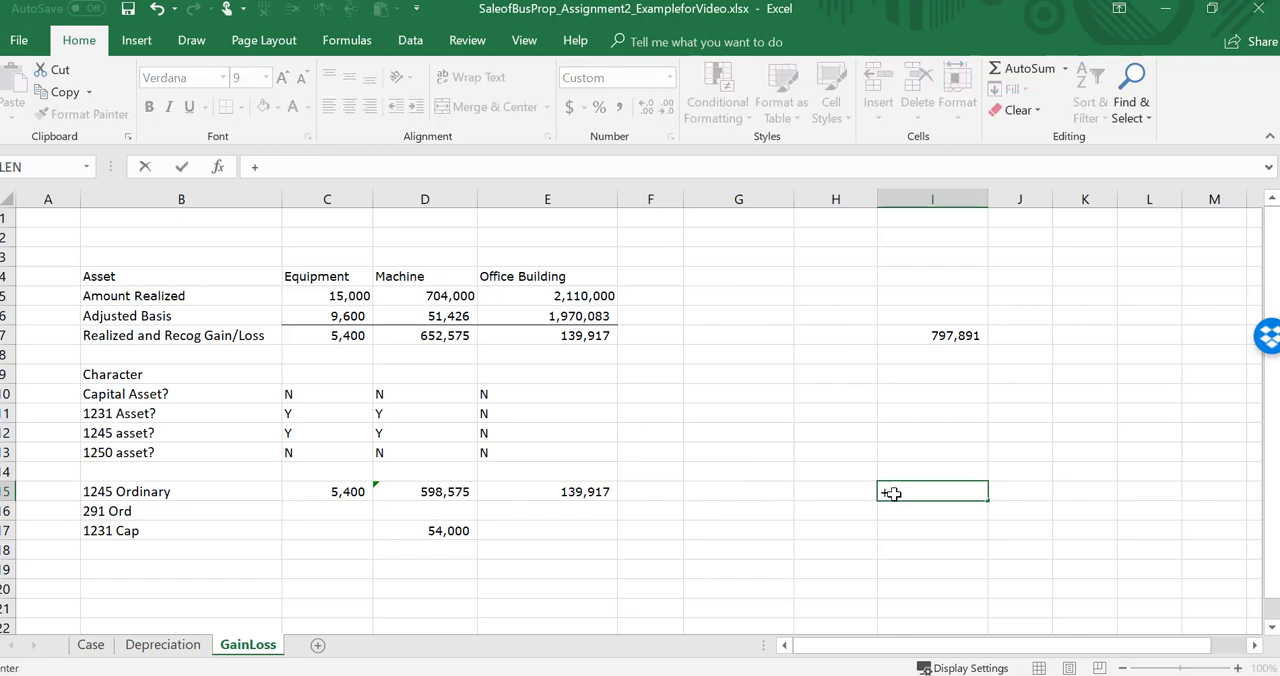
key("BackSpace")
type("=s")
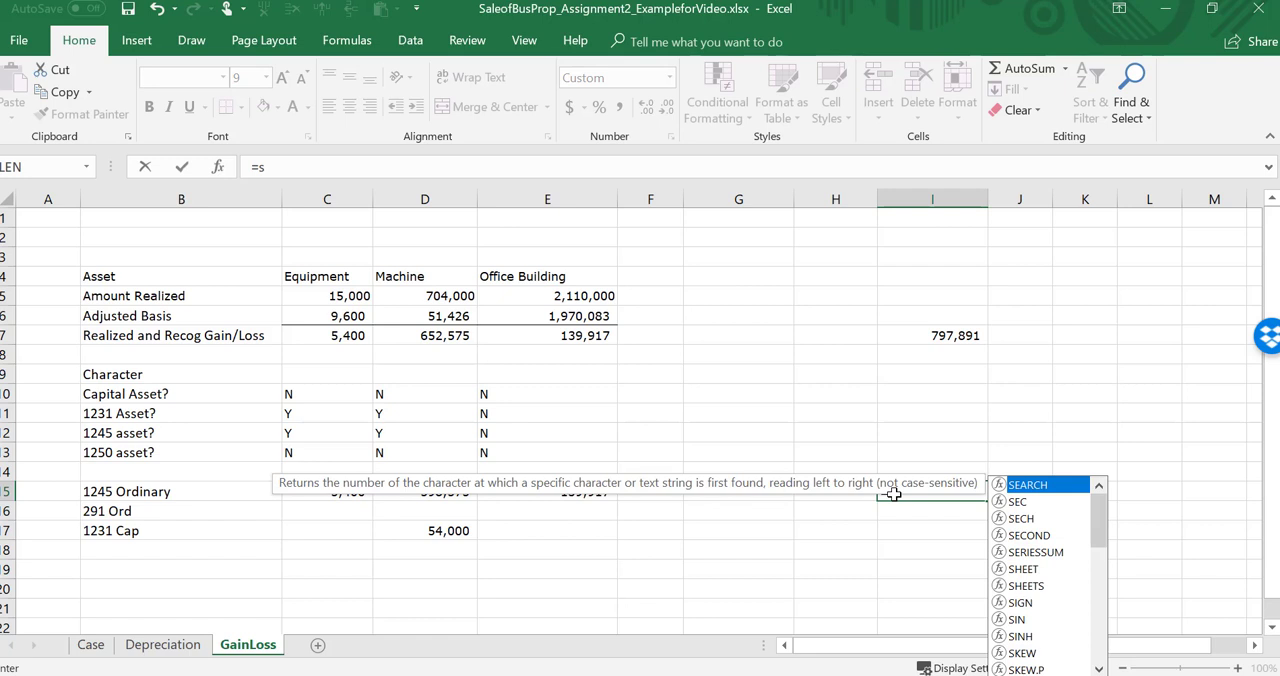
key("Escape")
type("=sum(")
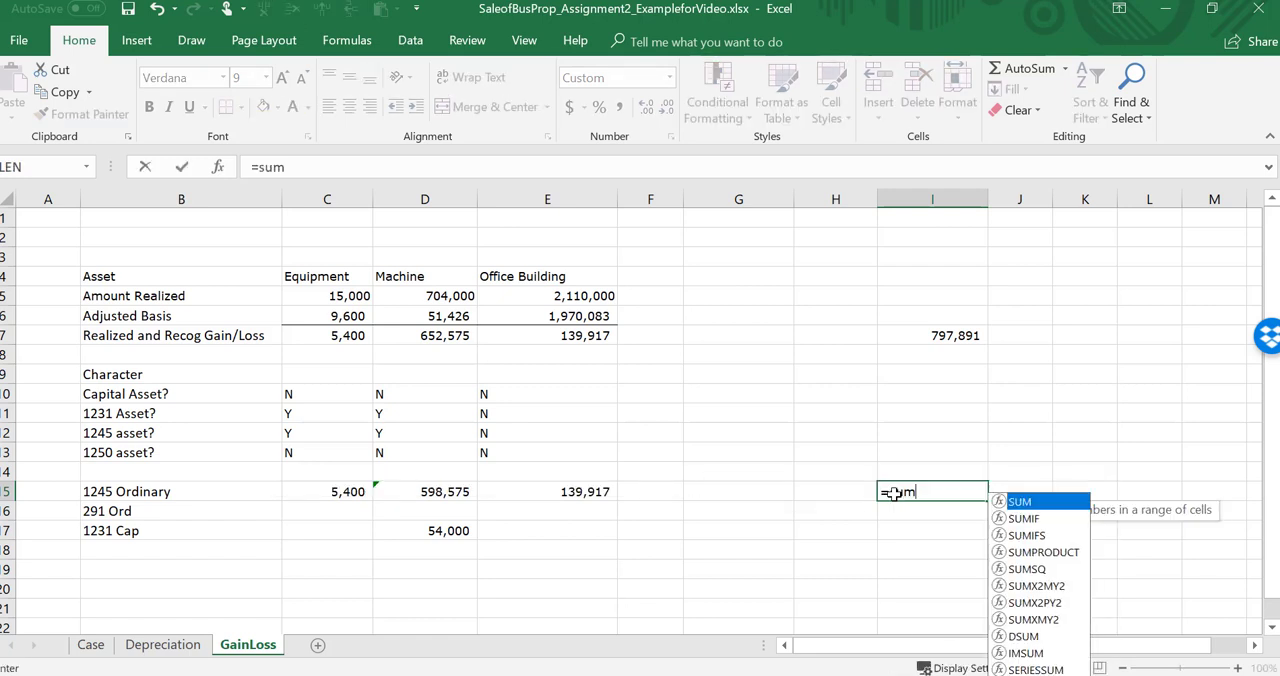
key("Left")
key("Left")
key("Left")
key("Left")
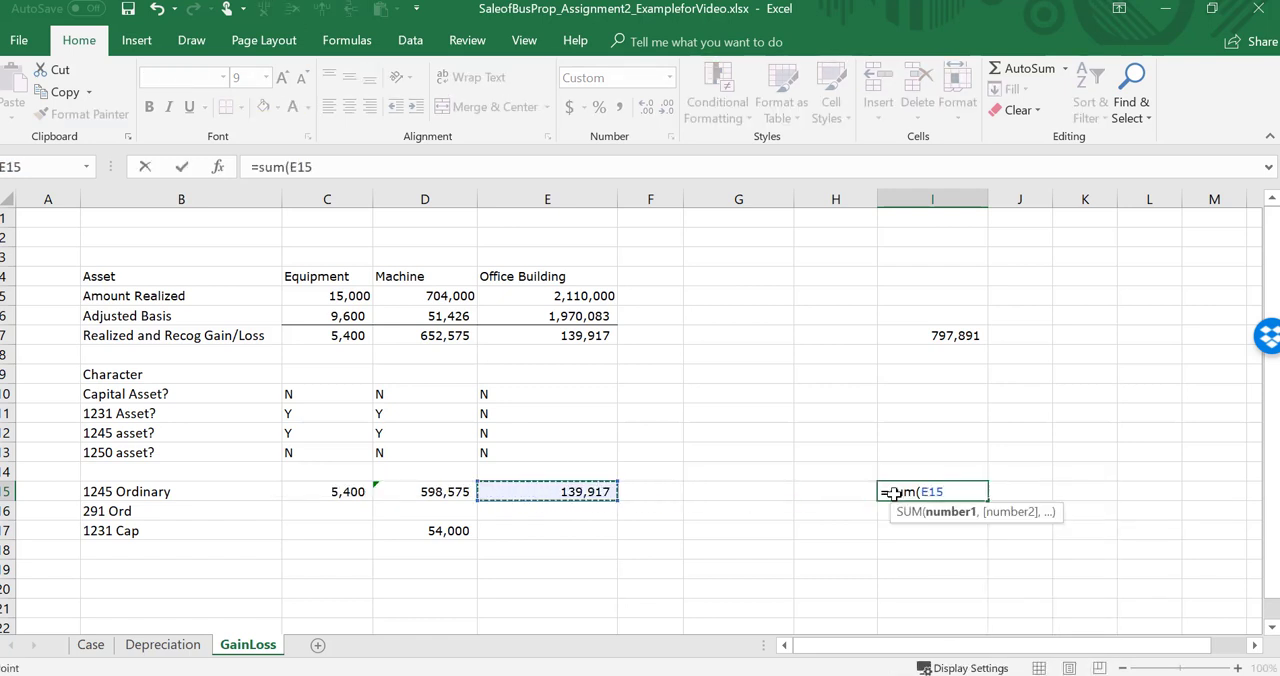
key("F8")
key("Left")
key("Left")
type(")")
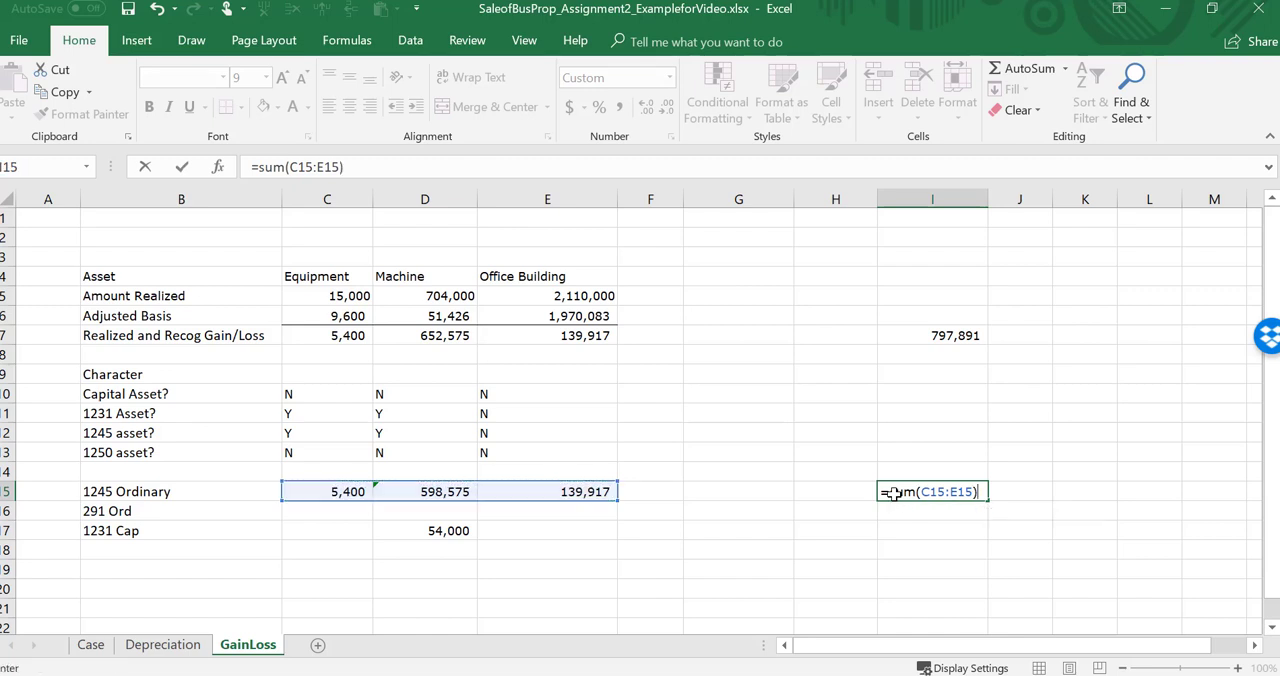
key("ctrl+Return")
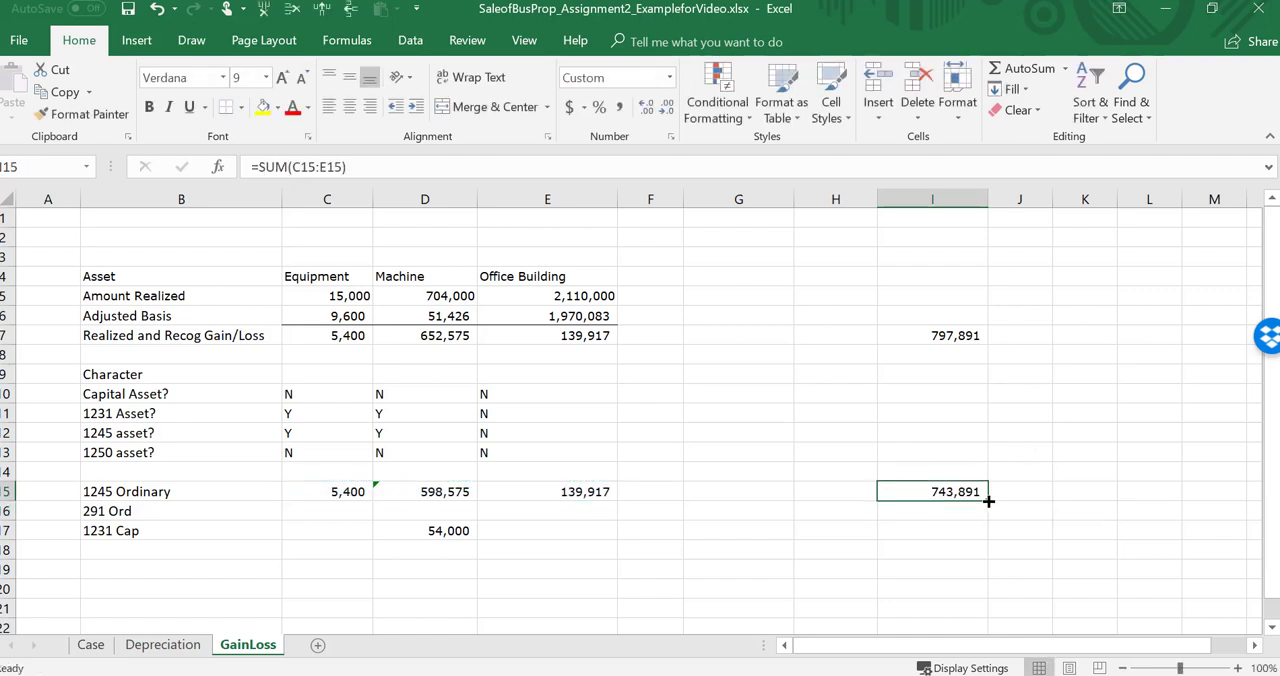
left_click_drag(987, 499, 985, 538)
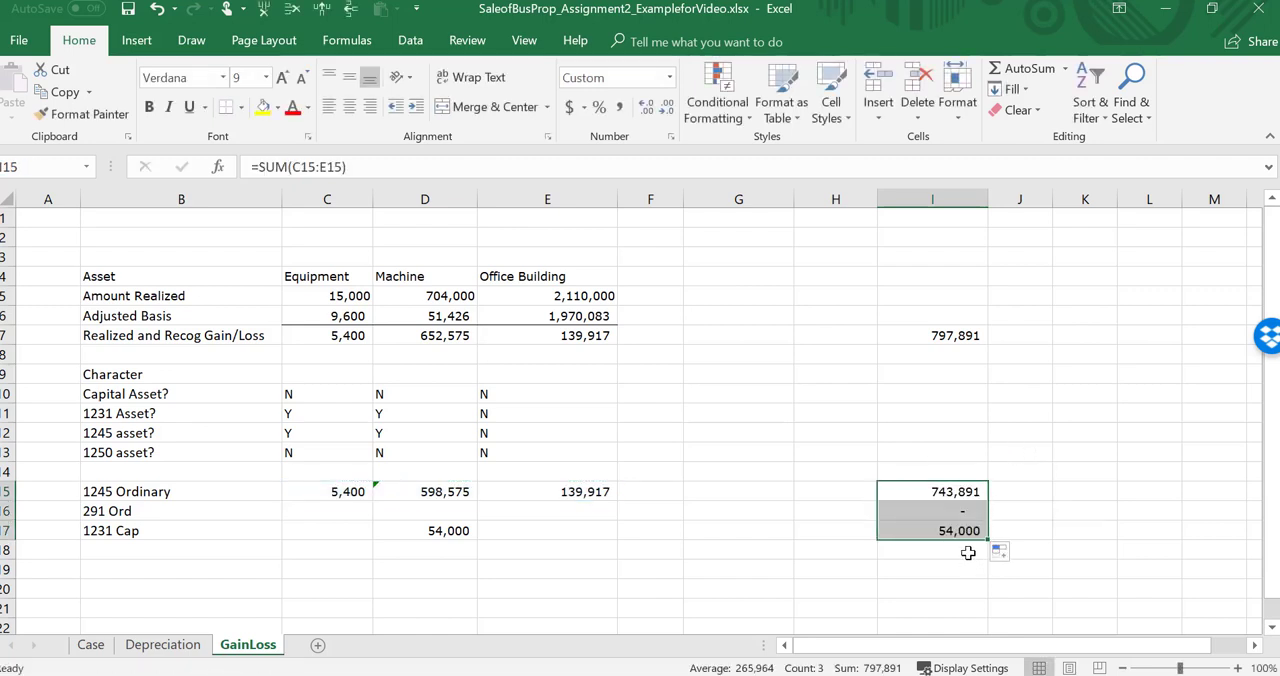
Step: Add the 1245 Ordinary and 1231 Cap totals in I18 and compare the result with the total recognized gain in I7
left_click(967, 552)
type("+")
key("Up")
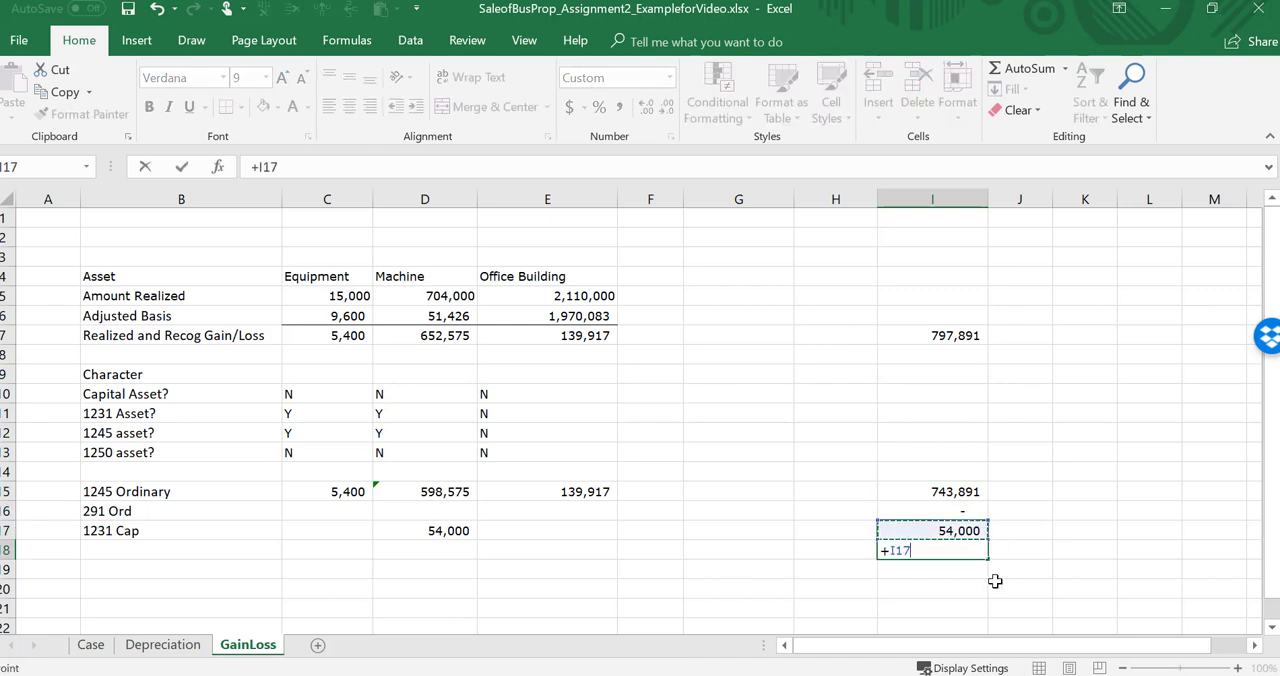
key("Up")
key("Up")
type("+")
key("Up")
key("Return")
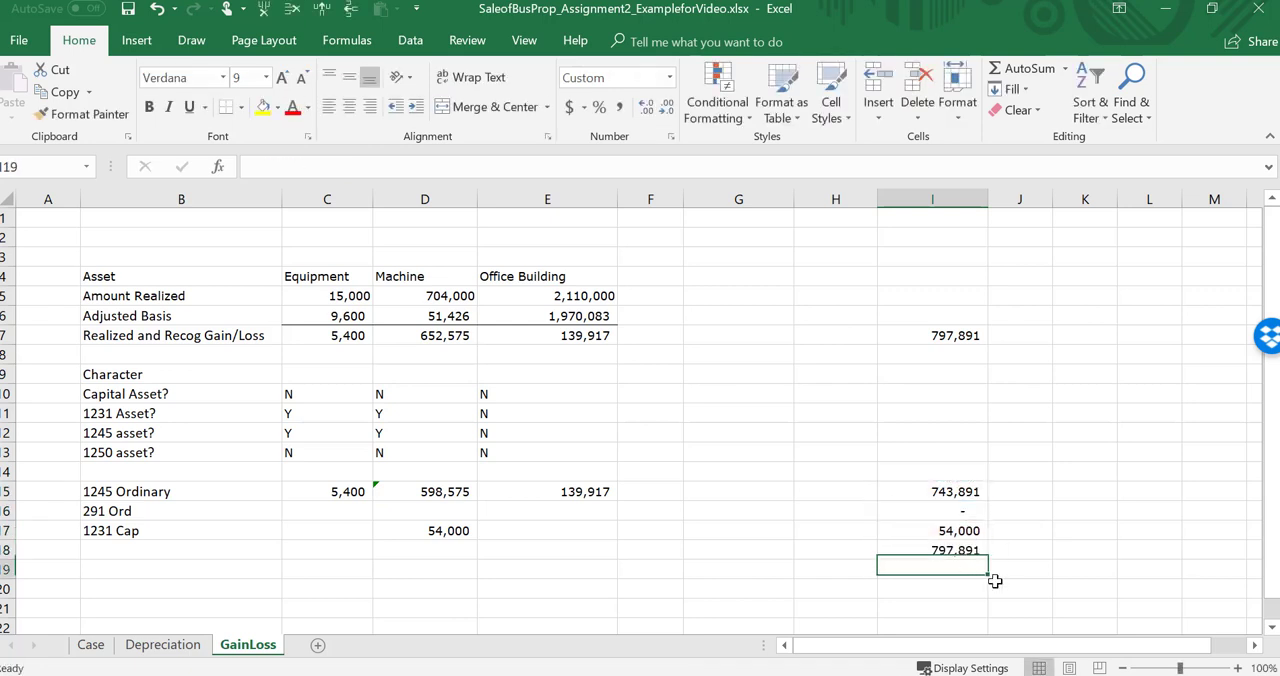
key("Up")
key("Up")
key("ctrl+Up")
key("ctrl+Up")
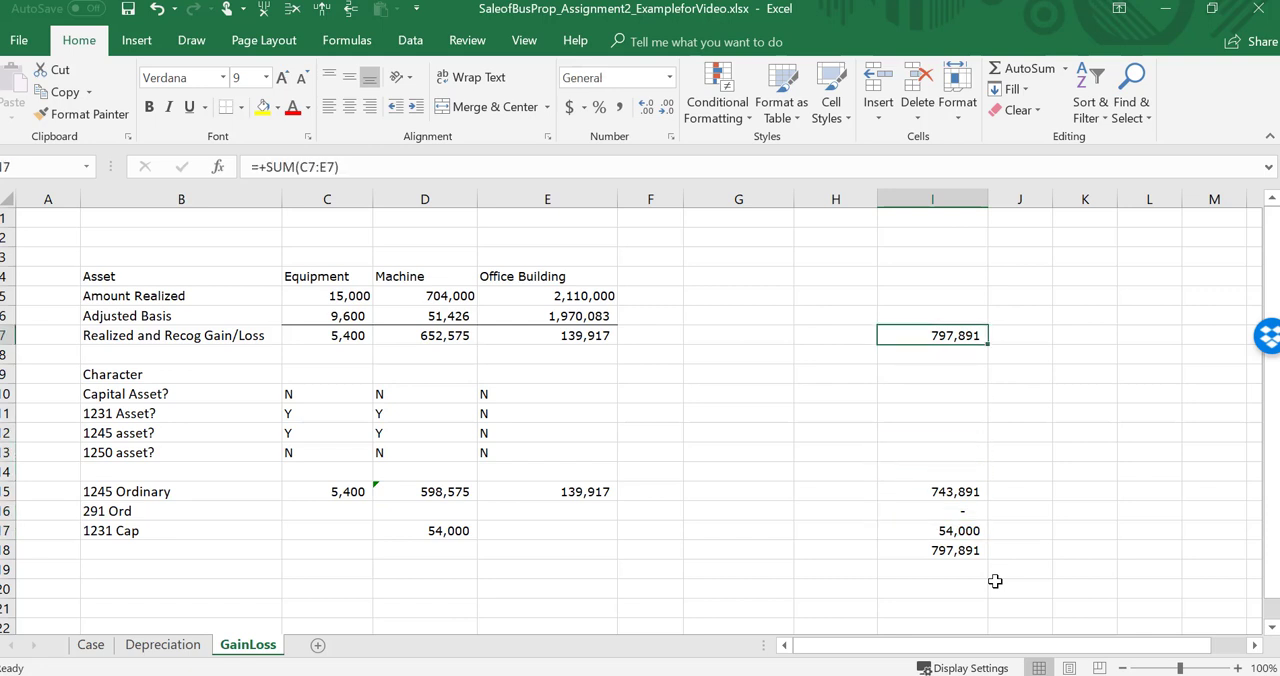